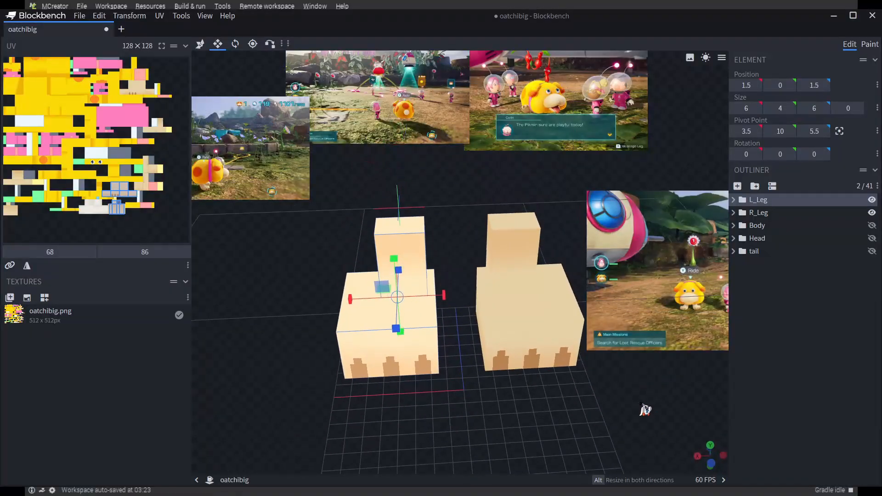
Move the R_Leg group's pivot point down to Y 9, keeping it centered over the leg
click(544, 390)
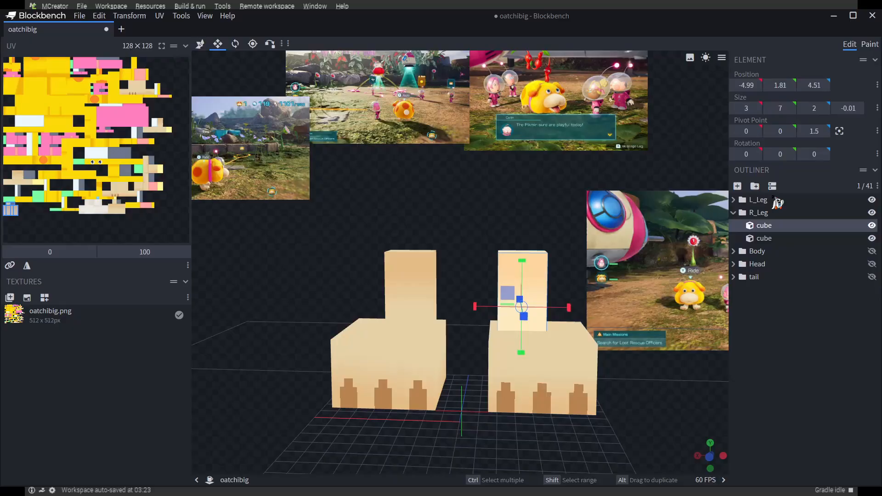
click(758, 213)
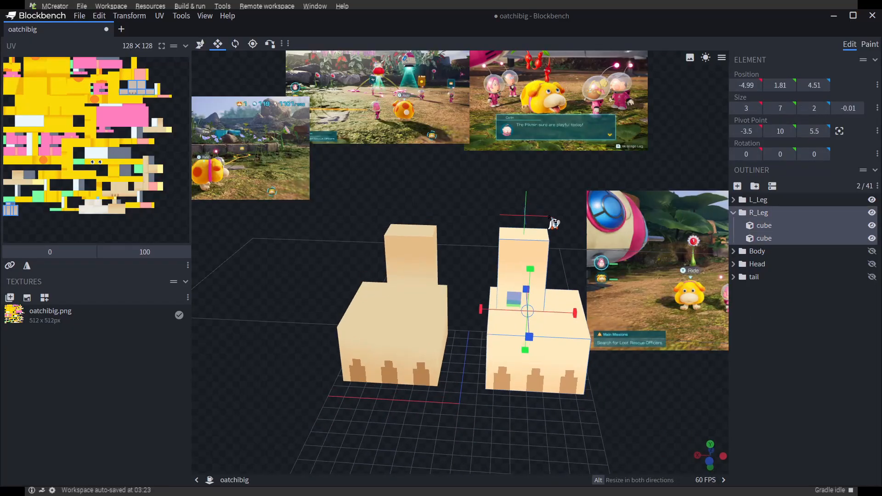
click(255, 46)
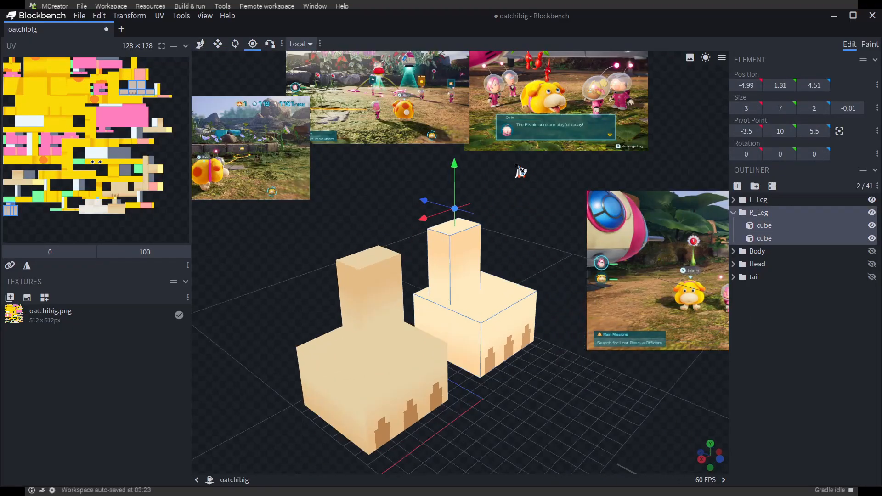
drag(531, 223, 542, 198)
drag(419, 184, 420, 207)
drag(509, 275, 448, 261)
drag(532, 206, 537, 223)
double_click(755, 213)
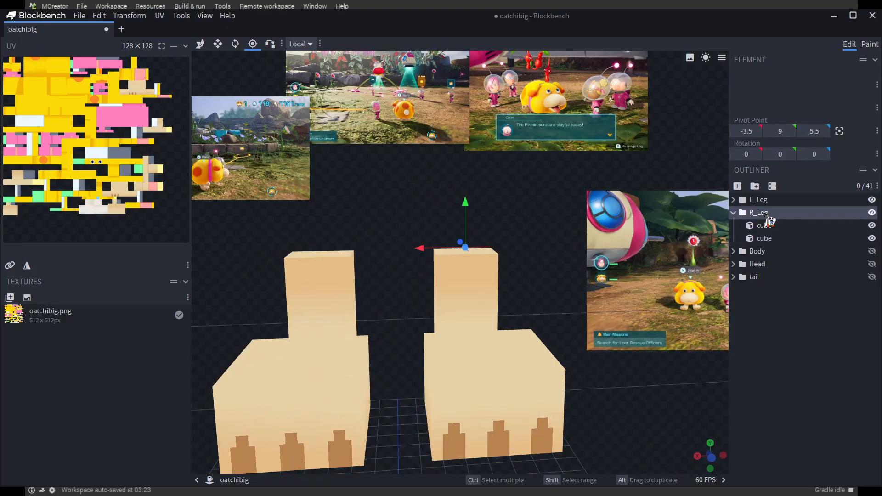
Examine the R_Leg group's pivot placement from the front, side and above
drag(547, 270, 539, 258)
drag(470, 209, 472, 216)
drag(549, 272, 437, 202)
click(440, 202)
drag(538, 371, 546, 303)
click(757, 212)
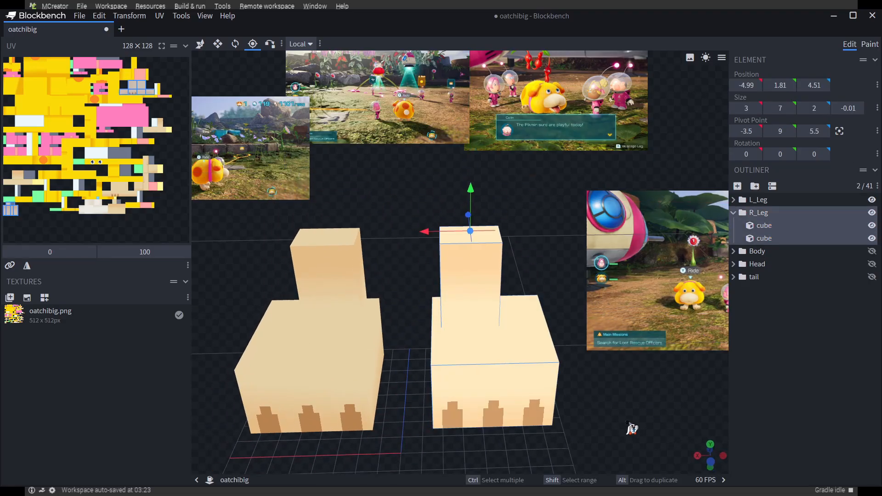
drag(629, 423, 642, 411)
drag(553, 307, 580, 314)
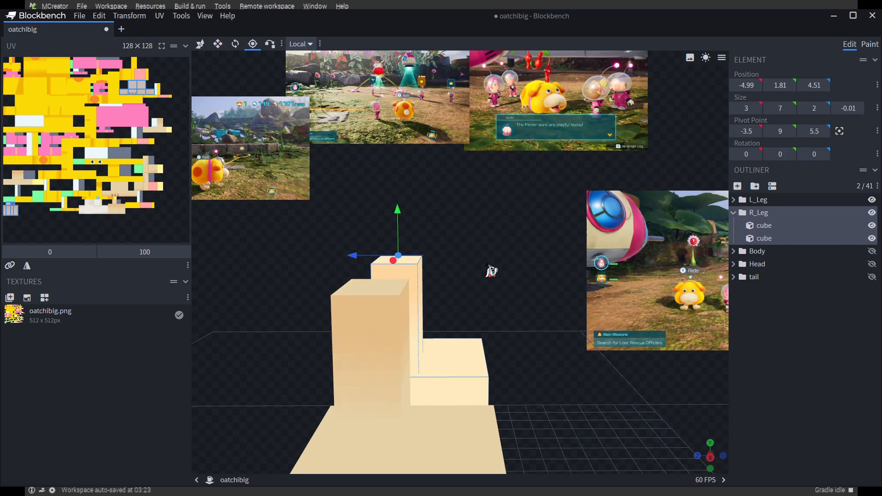
drag(490, 269, 388, 247)
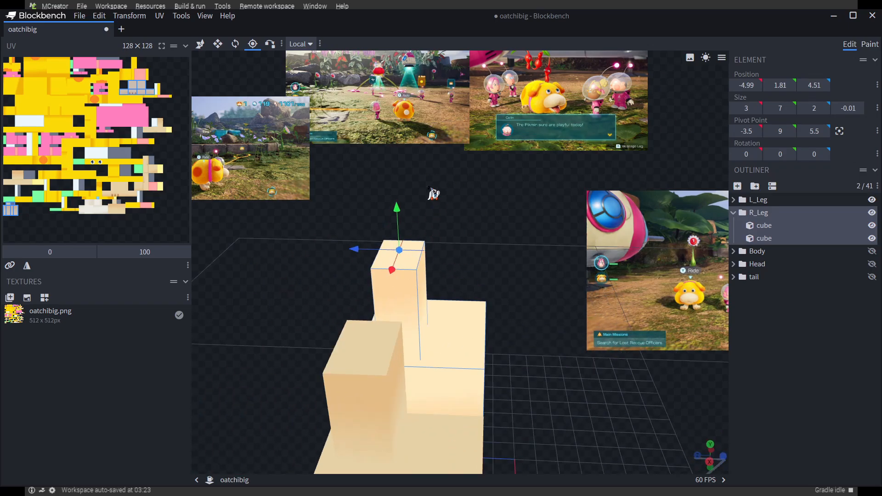
drag(431, 192, 508, 299)
drag(403, 260, 322, 294)
Select the L_Leg group and check where its pivot point sits on the leg
click(399, 340)
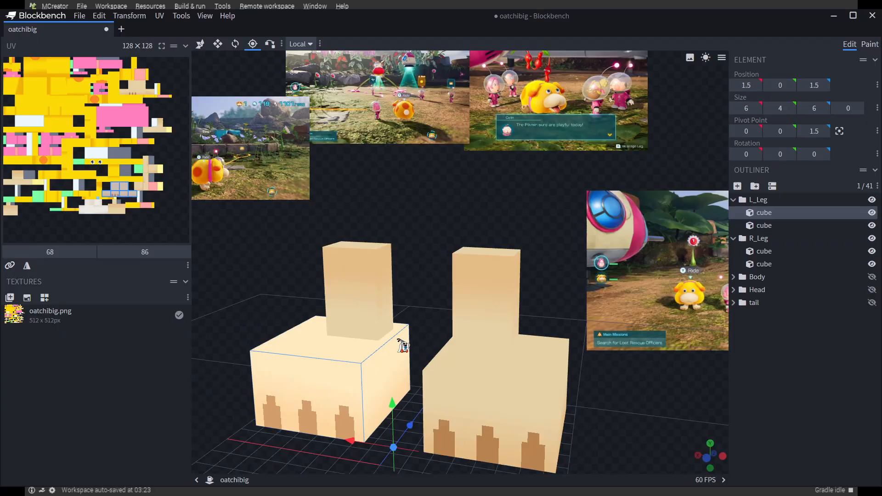
drag(399, 341, 378, 317)
click(758, 200)
drag(318, 207, 318, 196)
drag(292, 154, 479, 237)
scroll(496, 298, down, 4)
drag(521, 404, 544, 343)
Collapse both leg groups, show the Body group and select it to check its pivot point
click(734, 200)
click(733, 213)
click(872, 226)
scroll(524, 434, down, 4)
drag(524, 434, 541, 402)
click(757, 225)
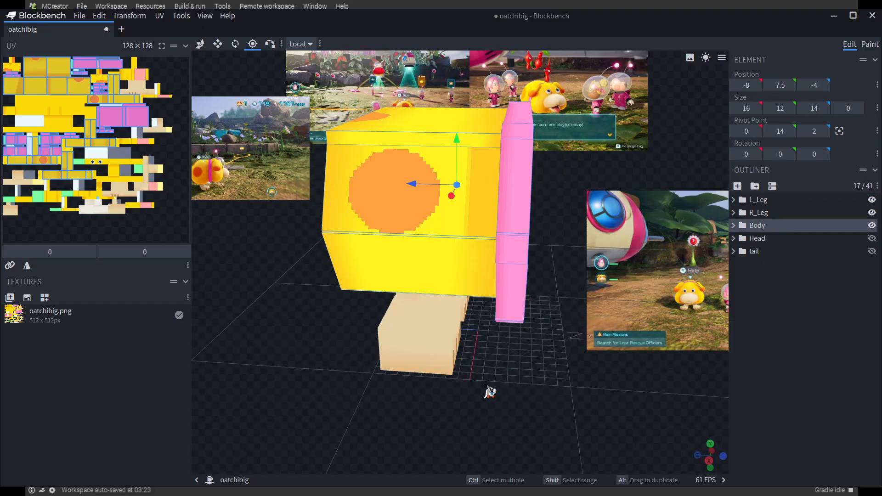
drag(490, 391, 528, 321)
Select the Head group and make the Head and tail groups visible
click(754, 238)
drag(592, 381, 461, 331)
click(872, 238)
drag(478, 390, 521, 388)
click(872, 252)
drag(434, 367, 493, 351)
Select the tail group and hide Head and Body to inspect the tail's pivot from several angles
click(852, 251)
click(871, 239)
click(871, 225)
drag(367, 340, 271, 333)
right_drag(535, 170, 533, 270)
drag(567, 294, 601, 306)
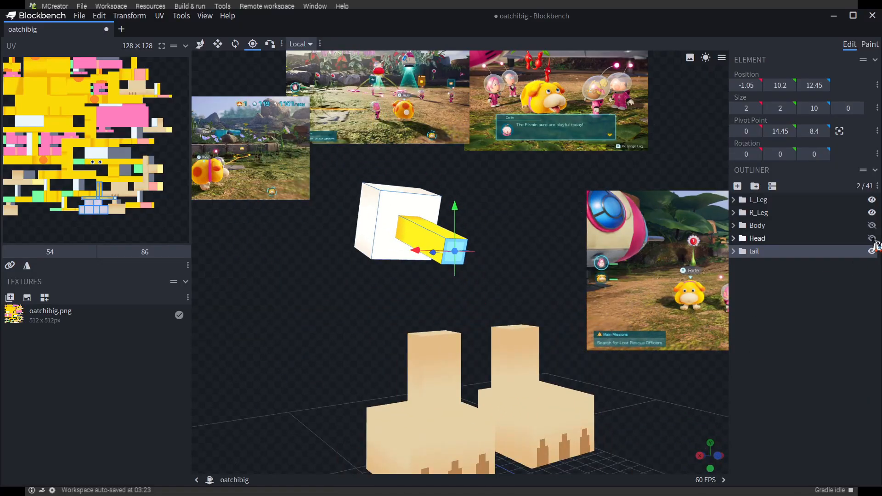
Show the Head and Body groups again and select the tail's second cube to check its size
click(871, 238)
click(870, 226)
drag(673, 438, 611, 442)
click(734, 252)
click(755, 264)
click(756, 276)
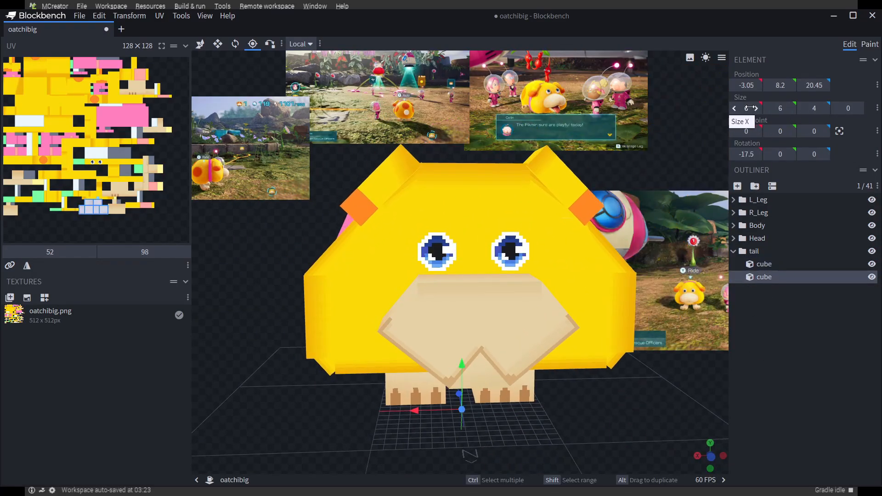
click(734, 251)
scroll(229, 225, down, 3)
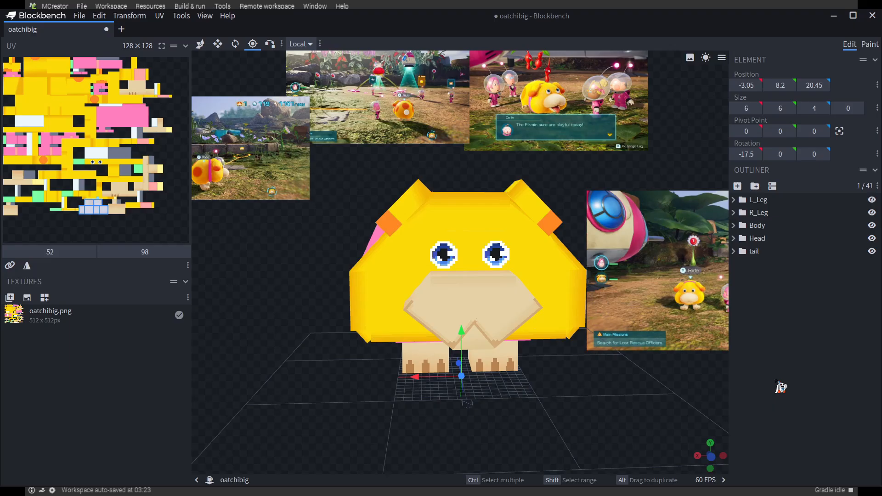
Create a texture template named oatchibig at 64x pixel density for all cubes of the model
click(787, 366)
key(ctrl+a)
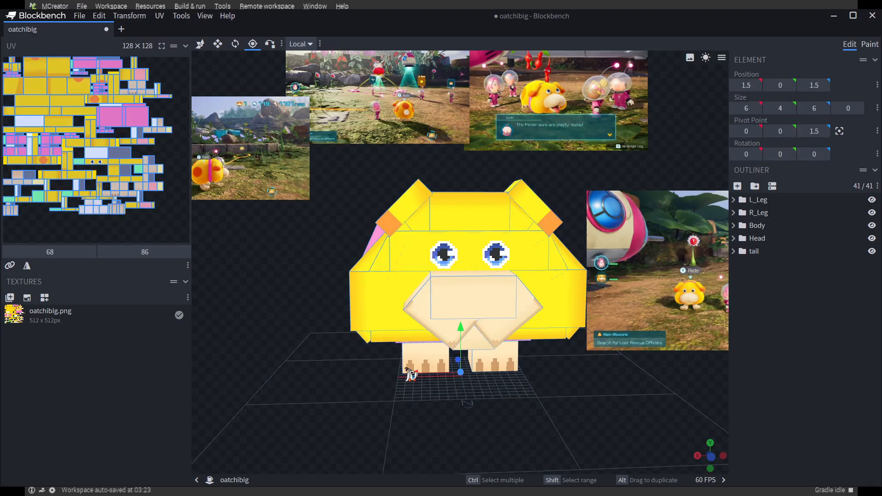
click(27, 298)
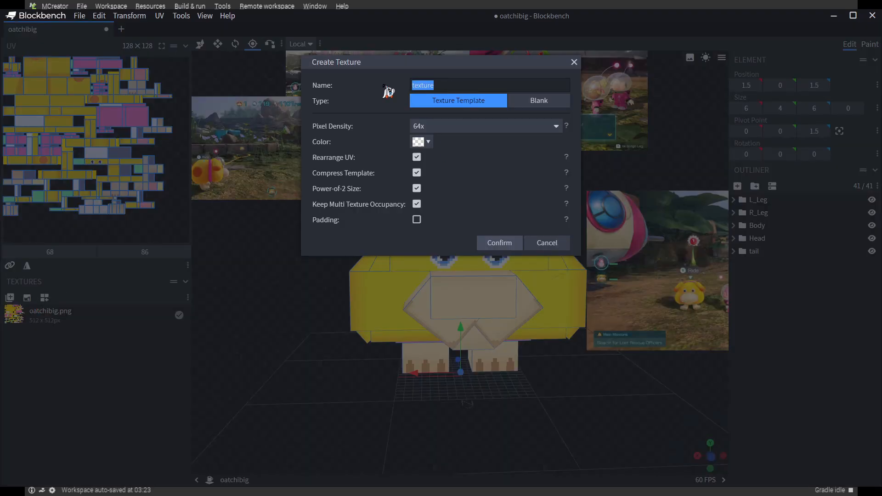
text(oatchibig)
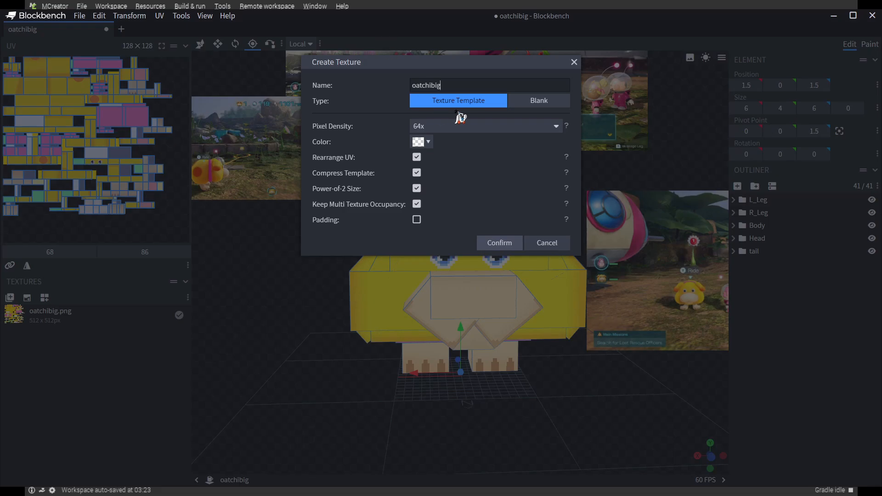
click(430, 126)
click(371, 243)
click(493, 244)
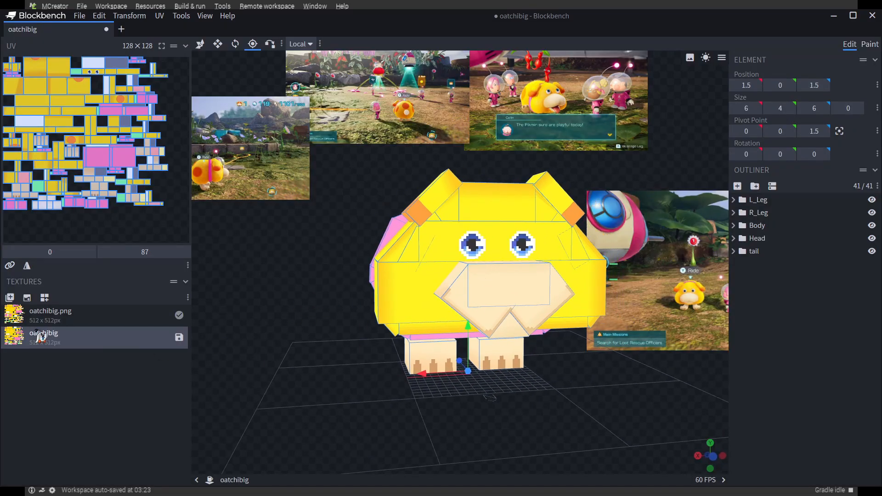
Delete both existing textures, oatchibig.png and oatchibig, from the model
click(51, 315)
drag(315, 281, 294, 293)
key(Delete)
key(Delete)
Create a blank-colored 512 × 512 px texture template named oatchibig for the whole model
click(27, 297)
drag(439, 85, 322, 82)
key(ctrl+a)
text(oatchibig)
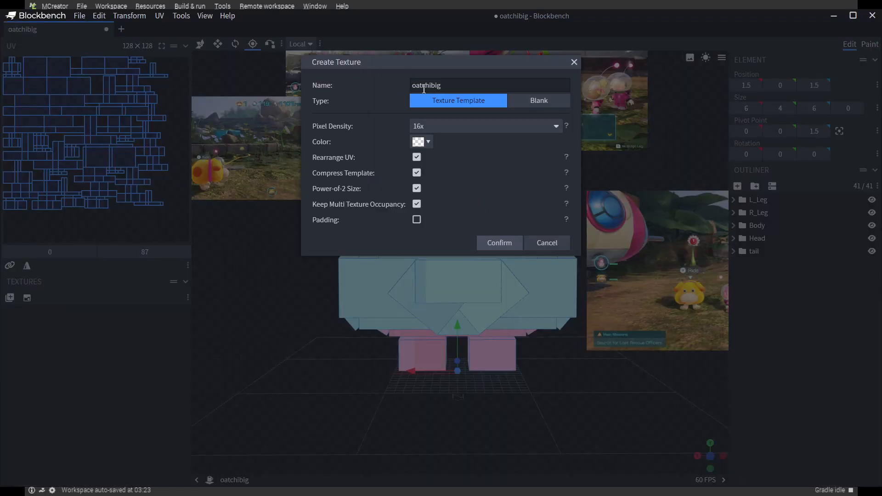
key(Return)
Switch to painting the model and choose the muted red color #a38686
mouse_move(240, 274)
mouse_down()
mouse_move(486, 391)
mouse_move(718, 431)
mouse_move(581, 398)
mouse_move(613, 365)
mouse_up()
click(870, 44)
mouse_move(615, 174)
mouse_down()
mouse_move(597, 257)
mouse_move(599, 192)
mouse_up()
click(809, 136)
click(755, 149)
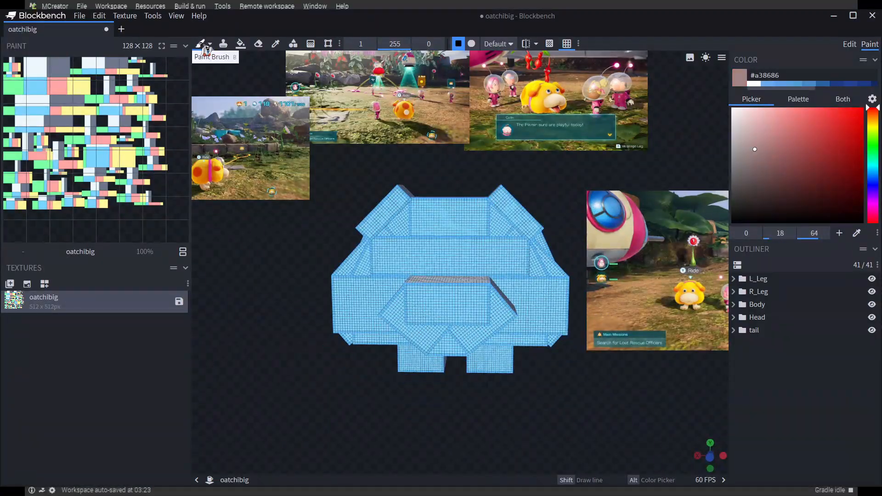
Try two gradient strokes across the head's upper front and one ear, and undo both
click(311, 44)
drag(449, 200, 449, 232)
drag(399, 191, 374, 221)
key(ctrl+z)
key(ctrl+z)
Draw #a38686 rectangles on the head's front faces and try filling nearby faces with the same color
click(293, 44)
mouse_move(438, 212)
mouse_down()
mouse_move(466, 235)
mouse_move(476, 271)
mouse_up()
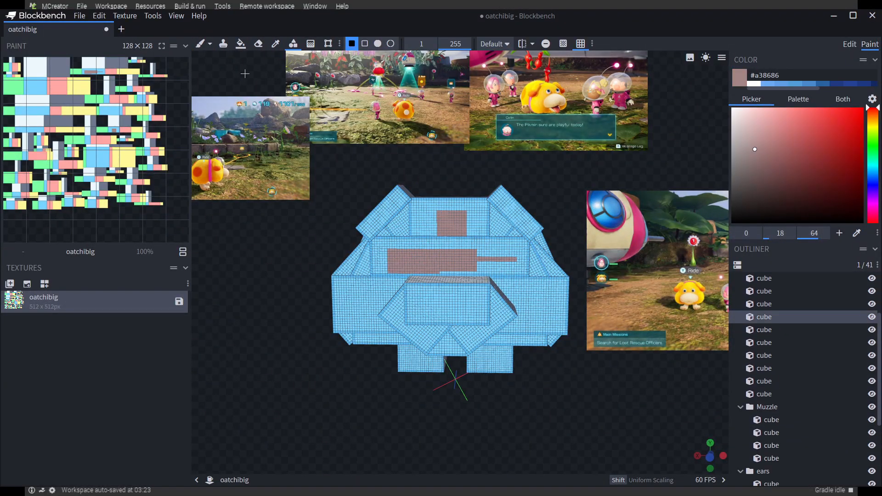
click(241, 43)
click(445, 219)
click(432, 255)
click(388, 209)
click(498, 227)
Toggle the visibility of runs of Body cubes and inspect the model from the side
drag(528, 443, 509, 382)
drag(871, 304, 871, 367)
drag(509, 409, 716, 399)
click(867, 374)
drag(515, 390, 560, 369)
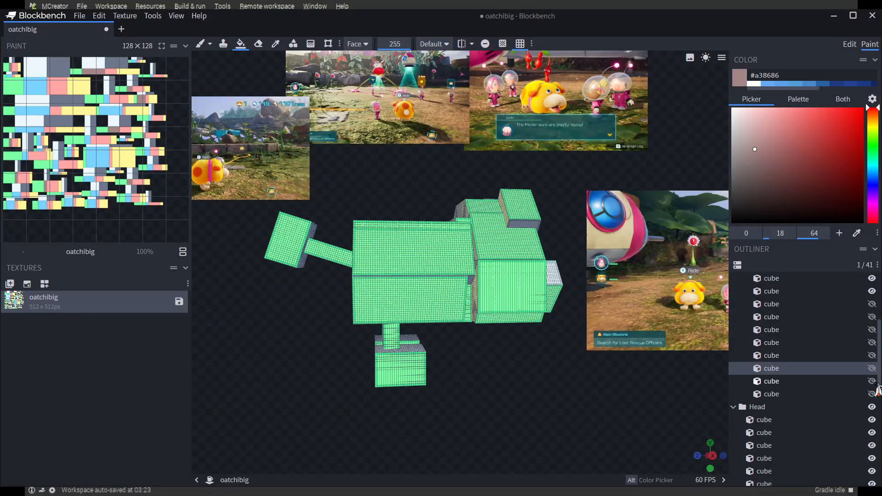
drag(873, 383, 871, 278)
drag(551, 358, 455, 367)
scroll(804, 328, up, 2)
drag(510, 411, 492, 395)
drag(872, 482, 871, 370)
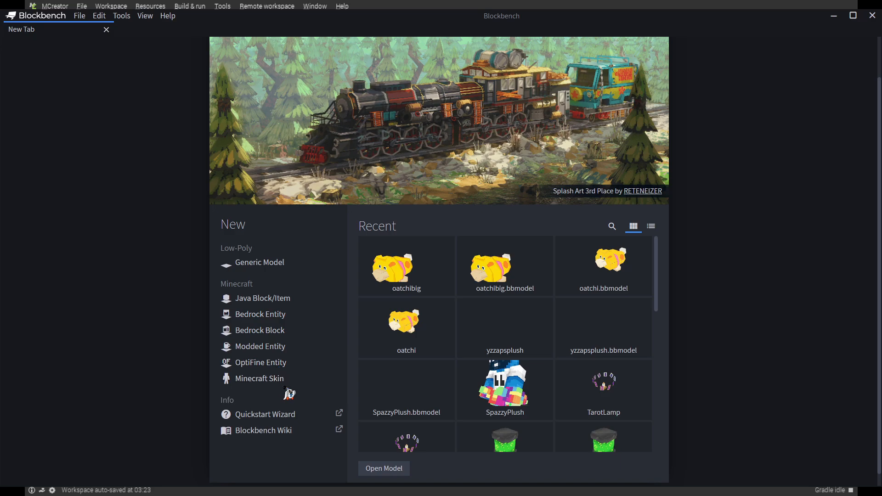
Create a new Modded Entity model with Oatchi as its file name and model identifier
click(251, 365)
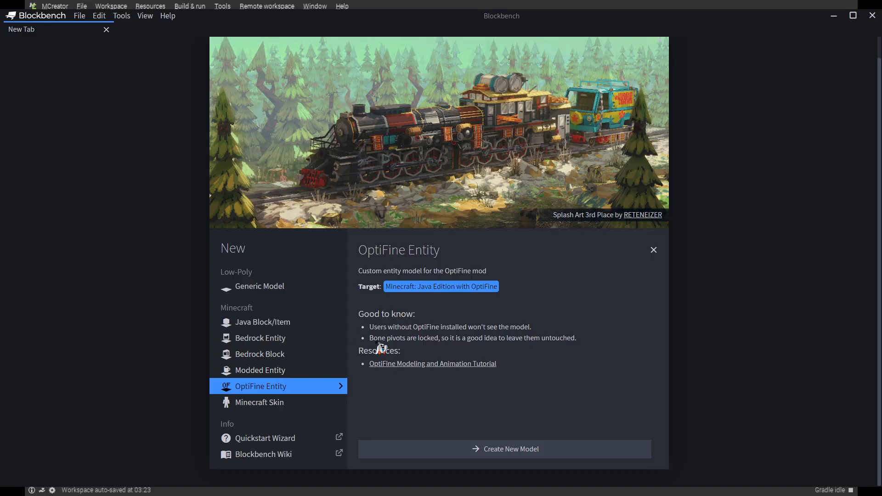
click(255, 374)
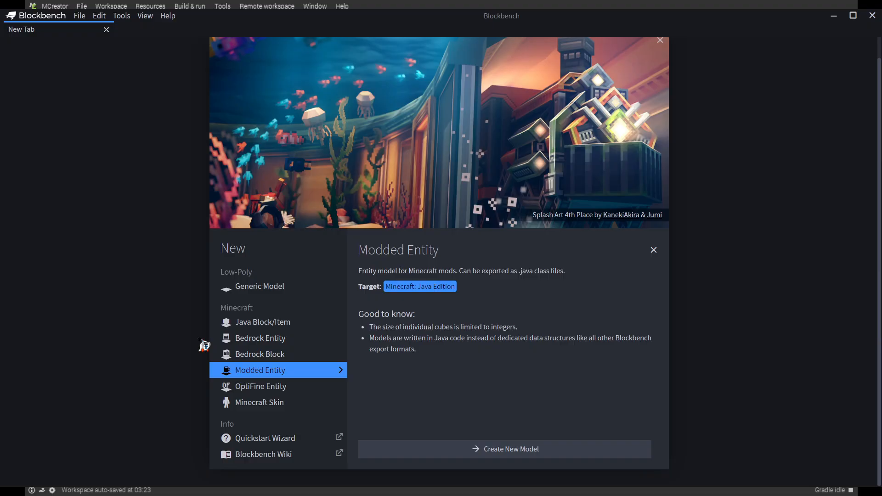
click(515, 450)
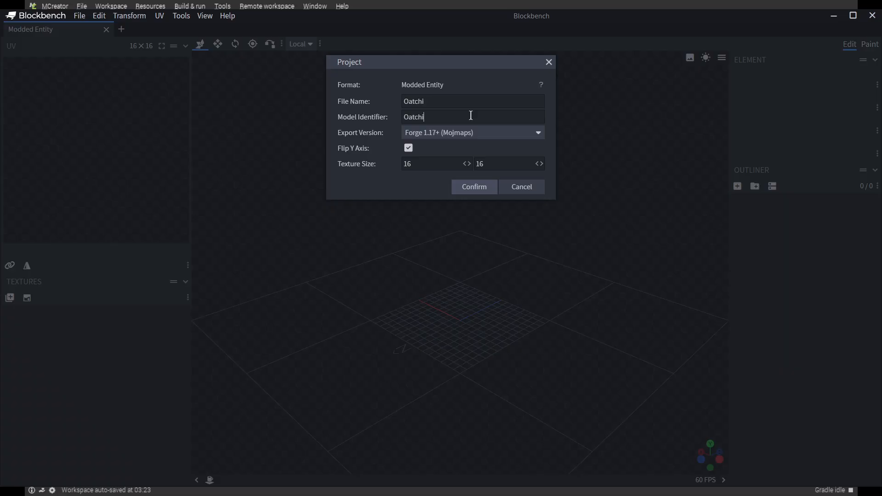
Set the project's export version to Forge 1.15 - 1.16 (MCP) and accept the project settings
click(449, 134)
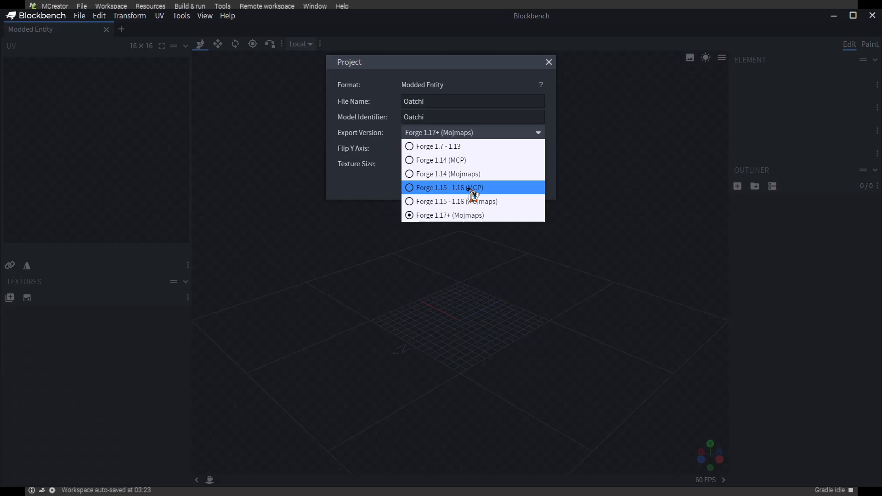
click(469, 188)
click(469, 189)
click(141, 50)
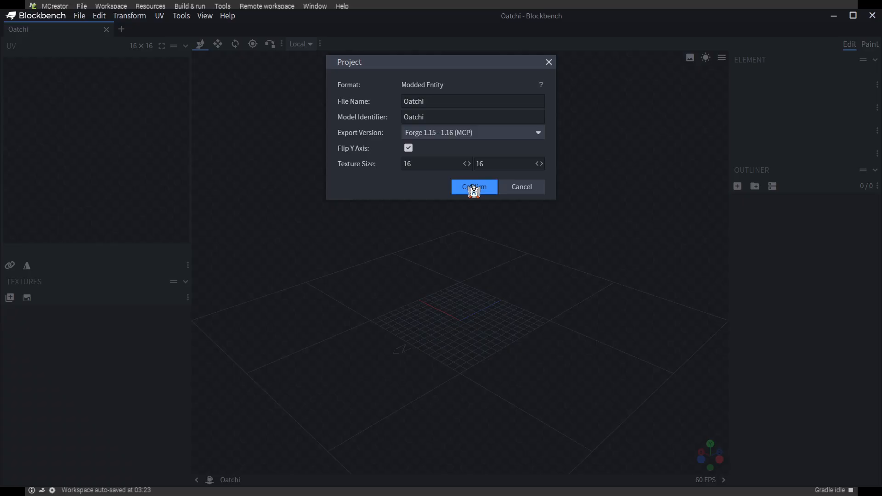
click(469, 134)
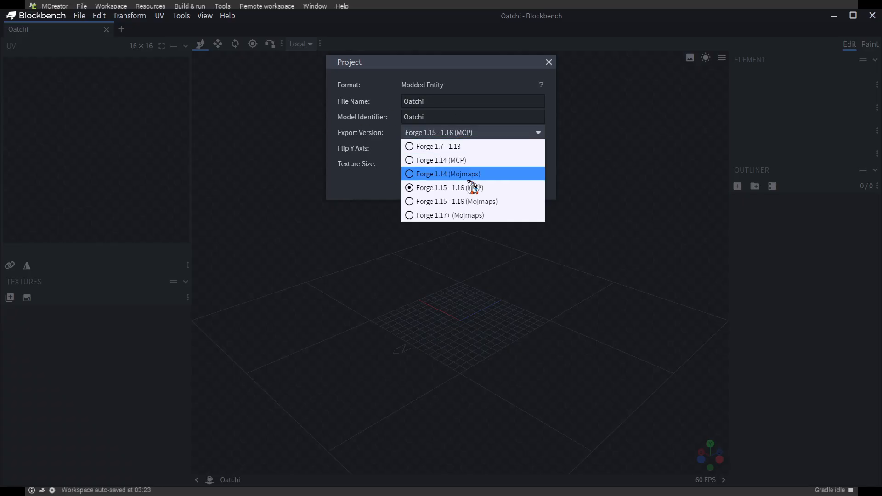
click(473, 187)
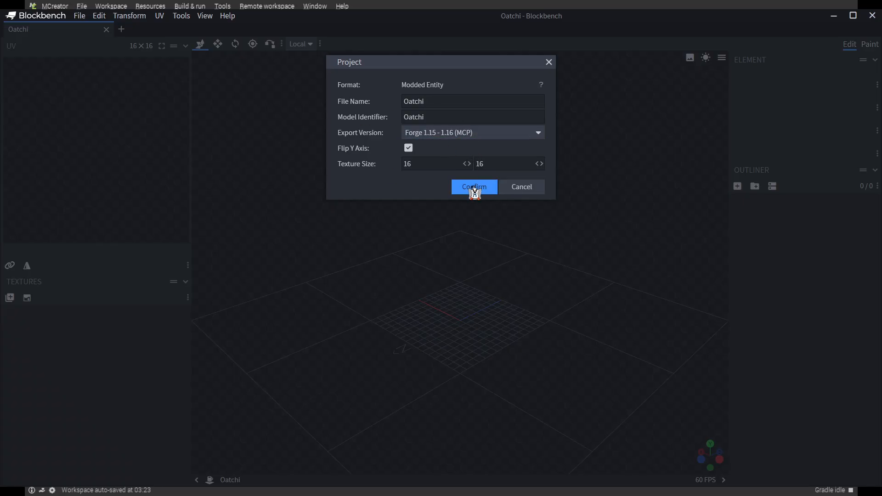
click(473, 187)
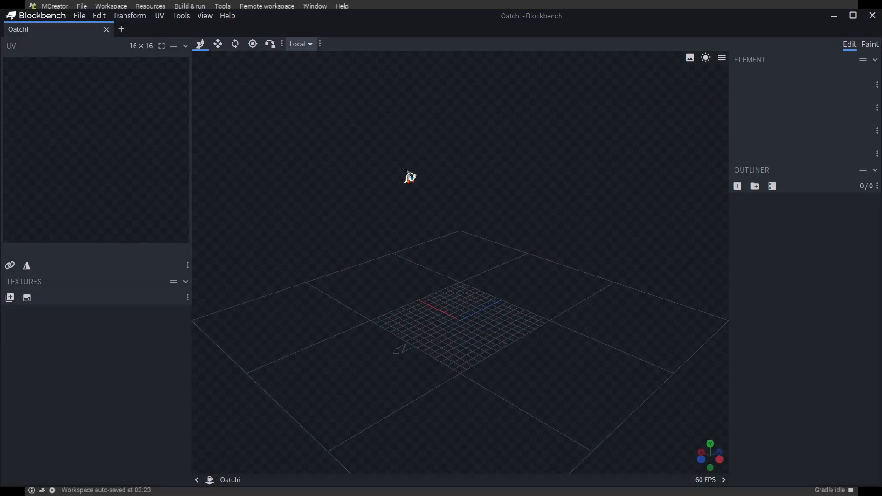
Set the Oatchi project's texture size to 32 × 32
click(140, 46)
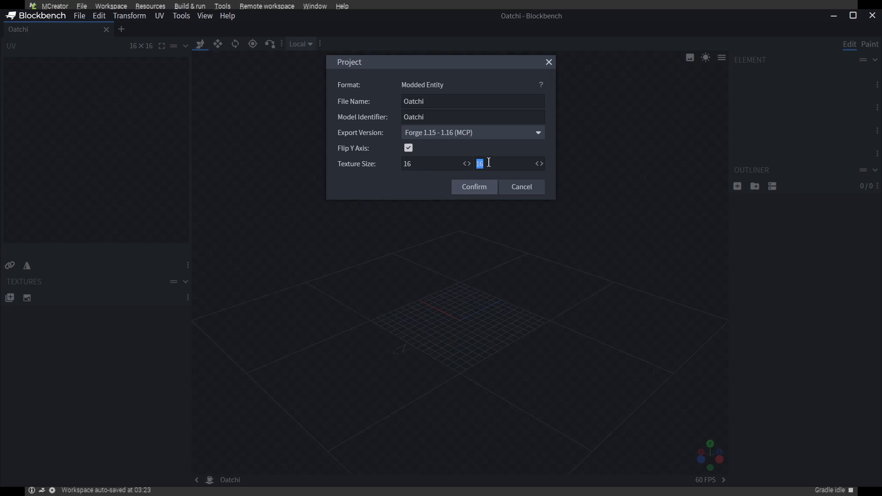
drag(424, 167, 385, 167)
text(32)
click(466, 189)
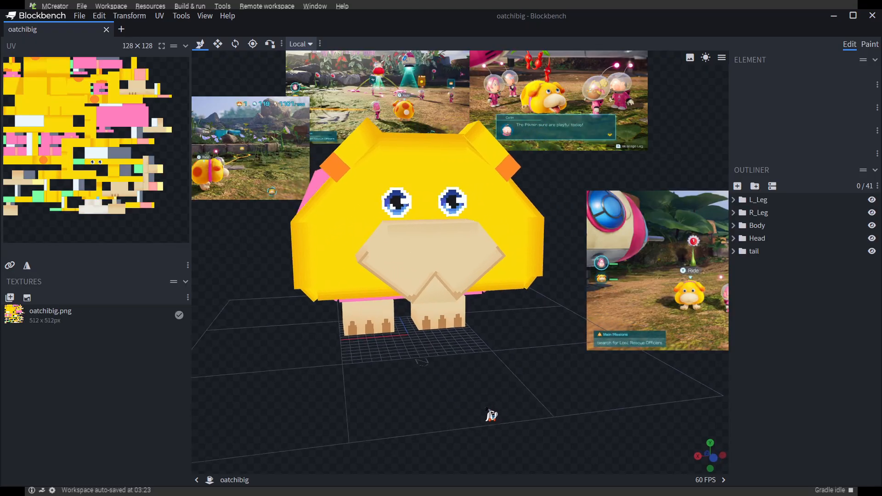
drag(490, 416, 404, 435)
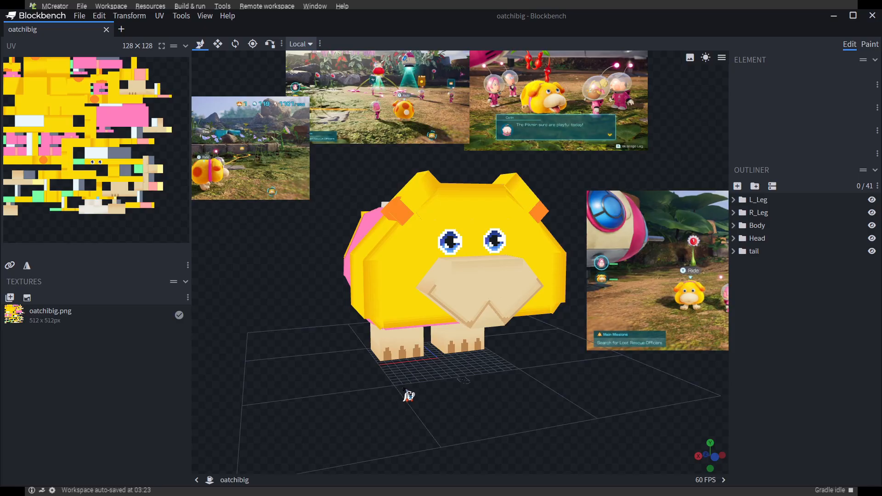
mouse_move(474, 415)
mouse_down()
mouse_move(334, 426)
mouse_move(461, 419)
mouse_move(469, 409)
mouse_up()
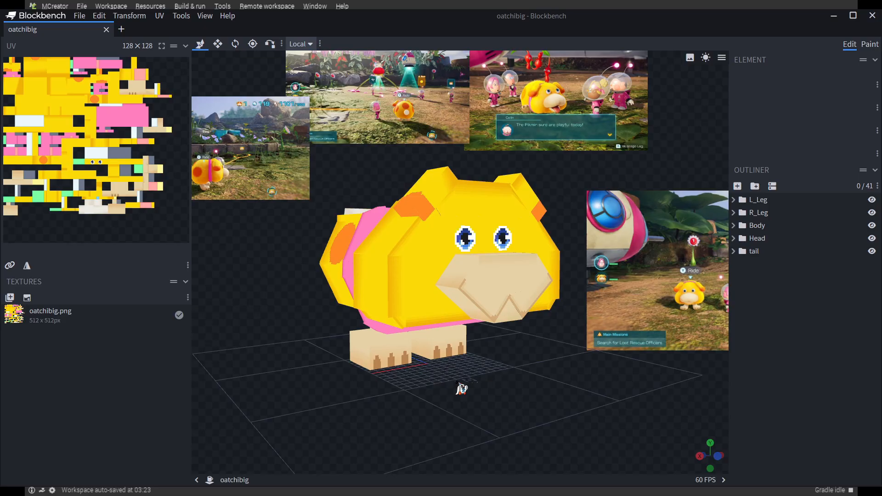
drag(522, 407, 572, 362)
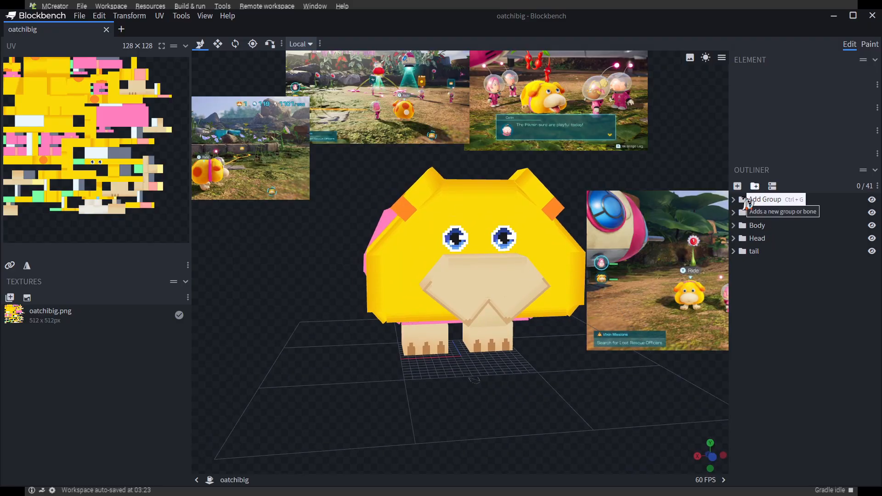
drag(610, 404, 619, 373)
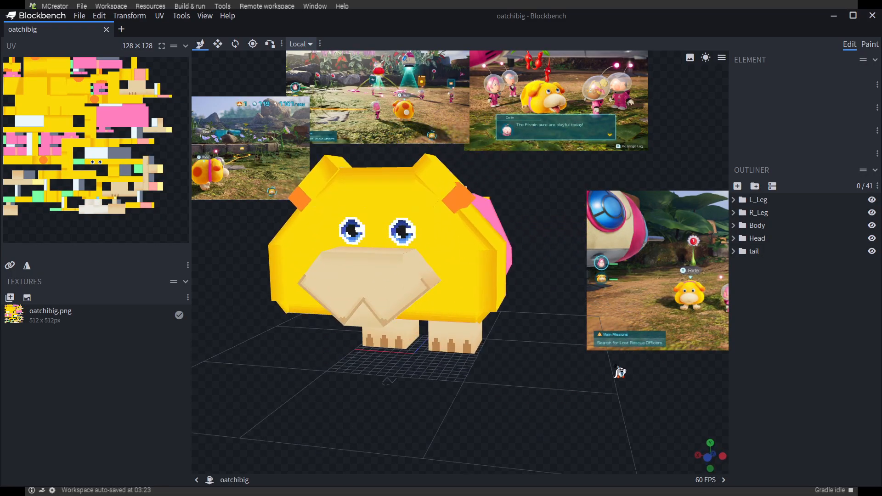
Hide the Body, Head and tail groups so only the two leg groups are shown from the front
click(872, 225)
click(872, 238)
click(872, 251)
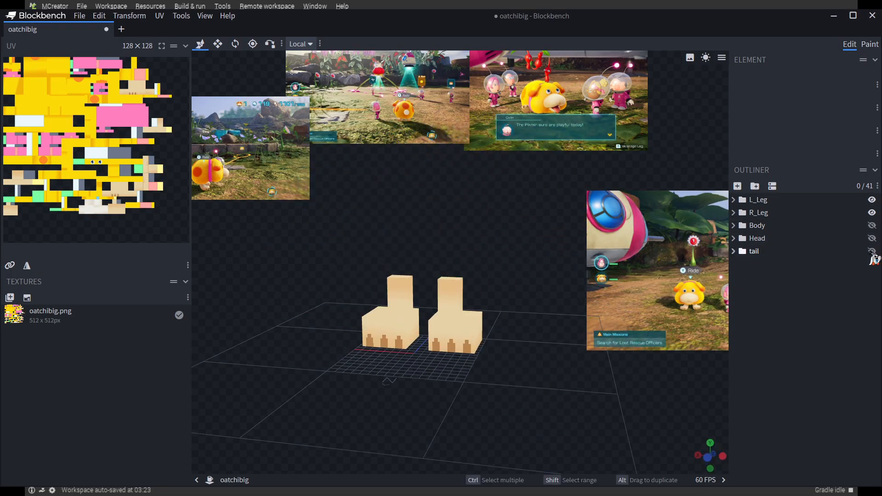
drag(517, 399, 628, 390)
scroll(554, 255, up, 5)
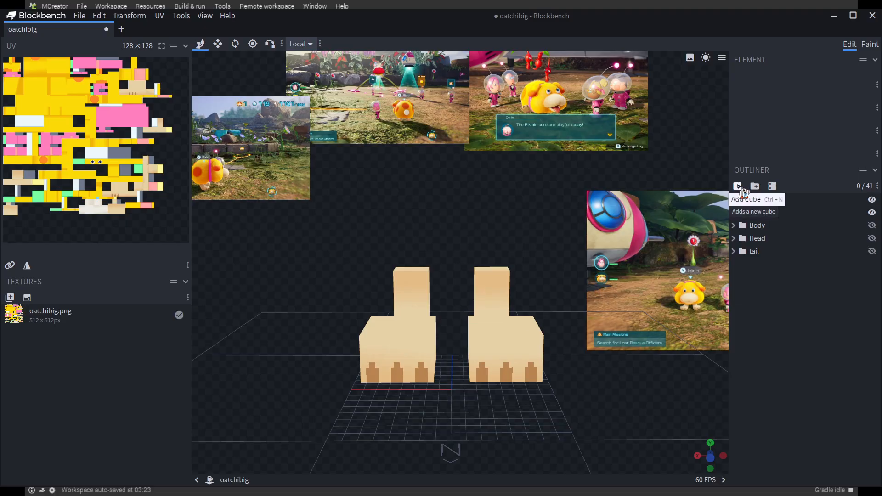
Add a new cube in front of the legs
click(737, 186)
drag(634, 437, 507, 388)
drag(559, 415, 502, 416)
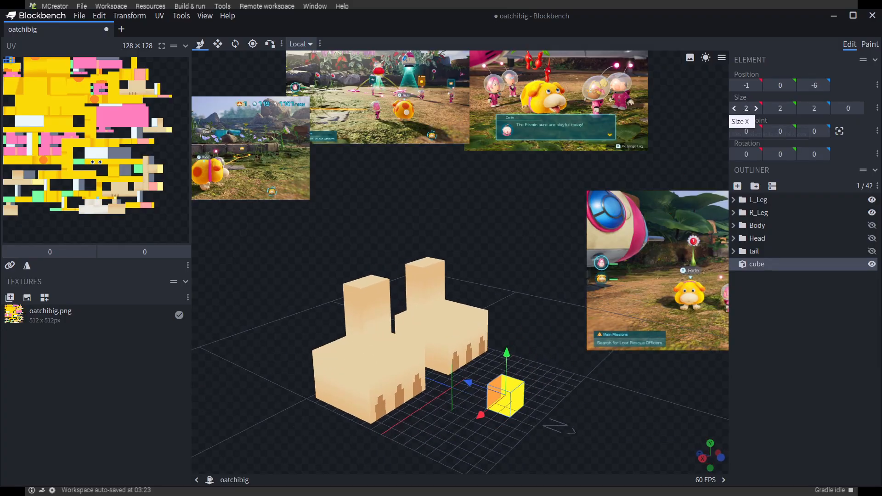
drag(585, 398, 388, 258)
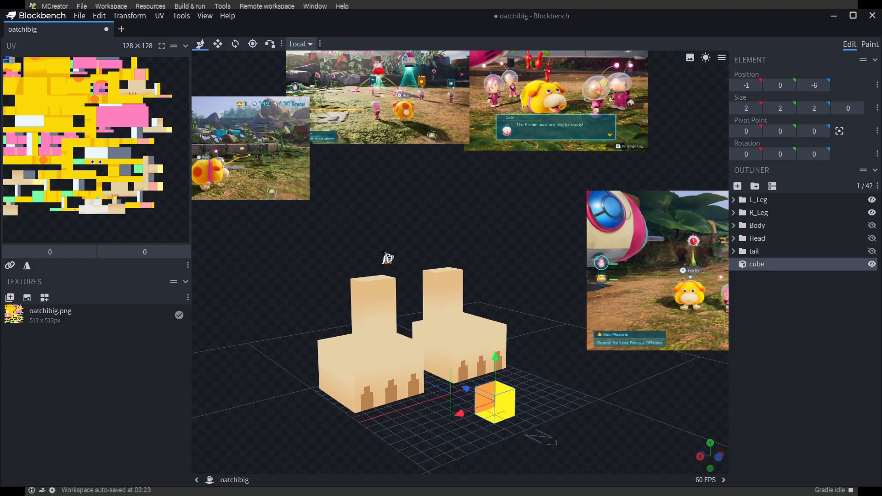
Try resizing the new cube along X to 2.35 and to 1, undoing each change
click(219, 44)
drag(598, 394, 574, 404)
drag(520, 394, 526, 394)
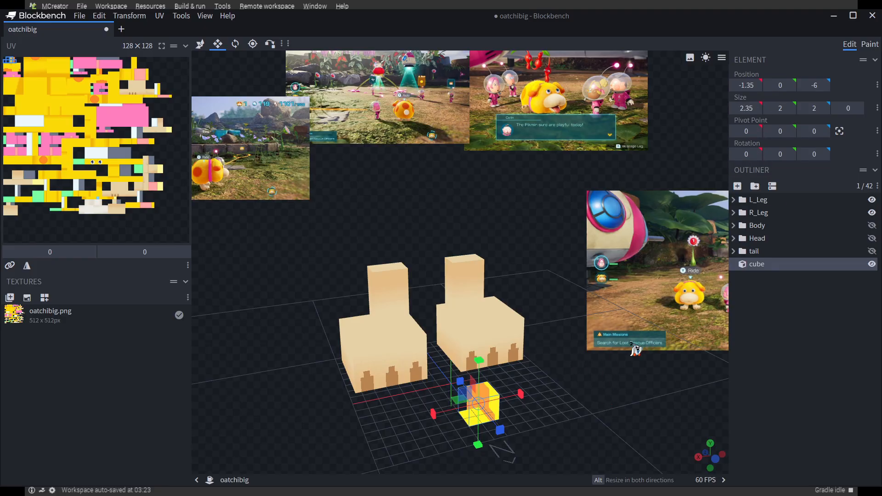
drag(614, 407, 594, 404)
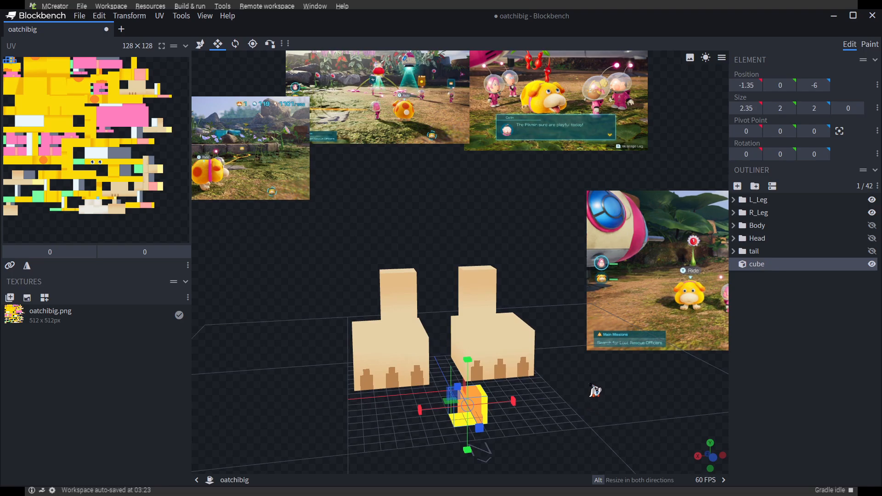
key(ctrl+z)
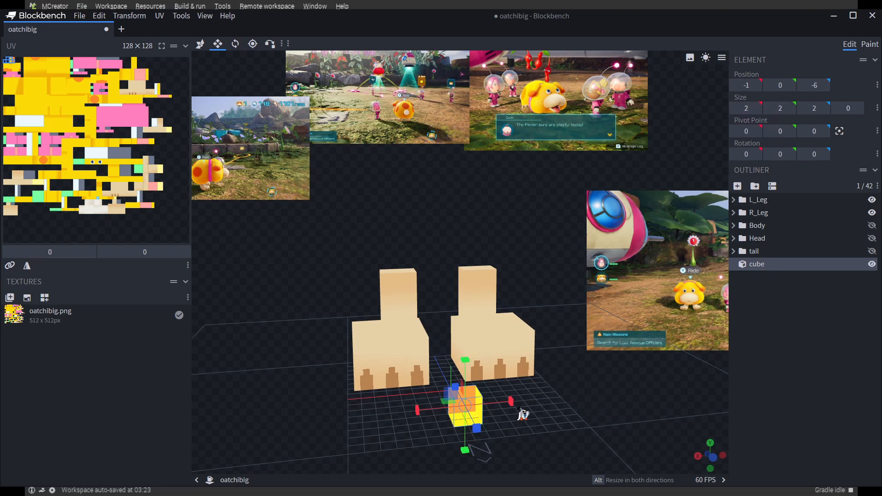
mouse_move(522, 414)
mouse_down()
mouse_move(566, 406)
mouse_move(508, 407)
mouse_up()
key(ctrl+z)
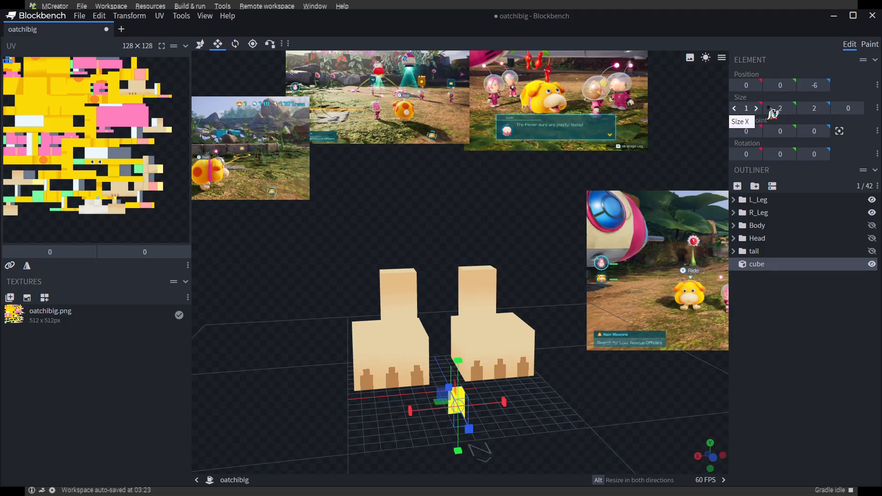
key(ctrl+z)
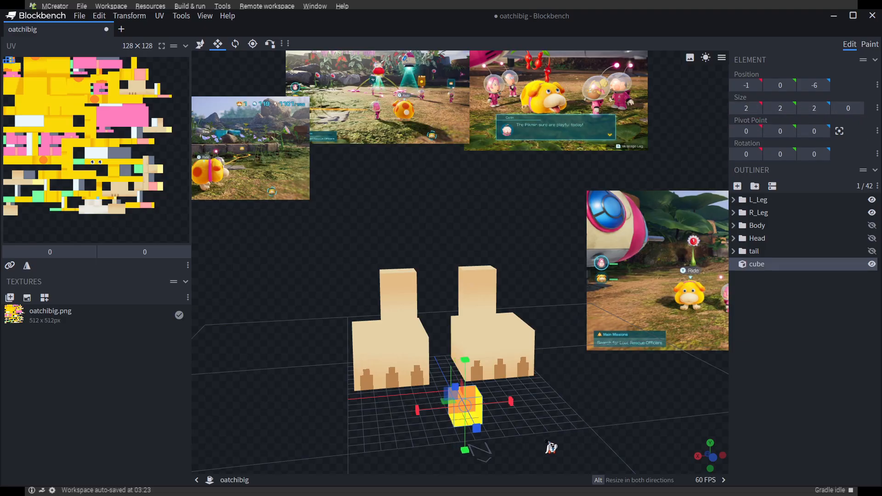
Delete the added cube in front of the legs
drag(547, 454, 568, 441)
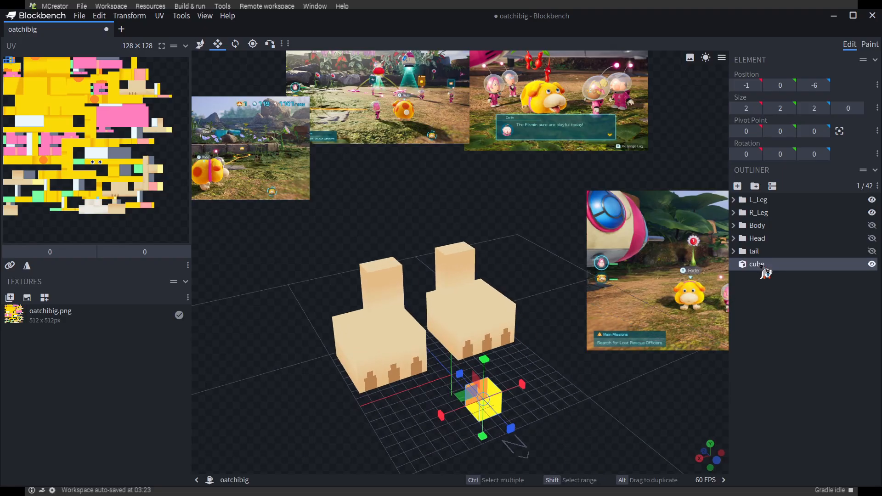
key(Delete)
drag(595, 415, 547, 408)
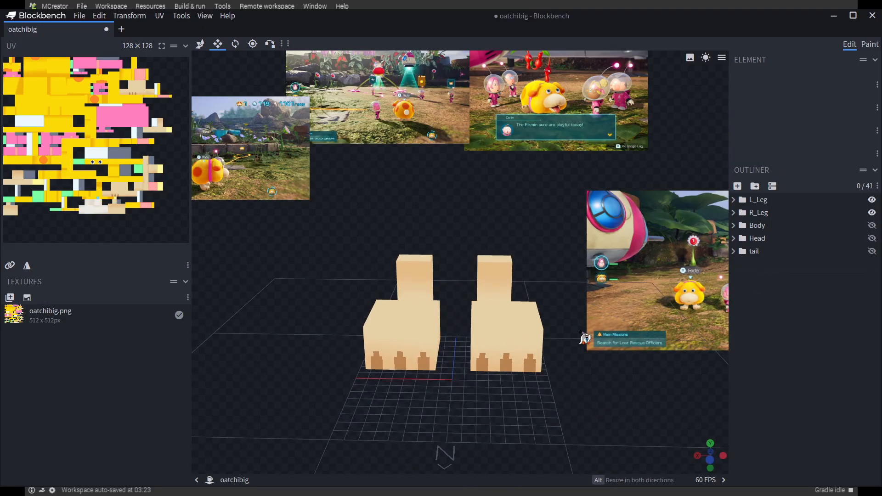
drag(588, 370, 641, 366)
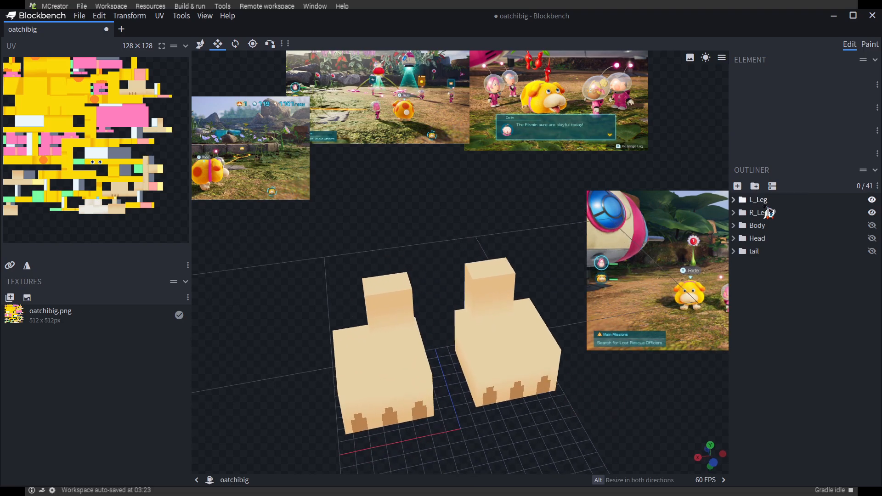
Try adding a group inside R_Leg and moving the foot cube into it, and undo both changes
click(763, 212)
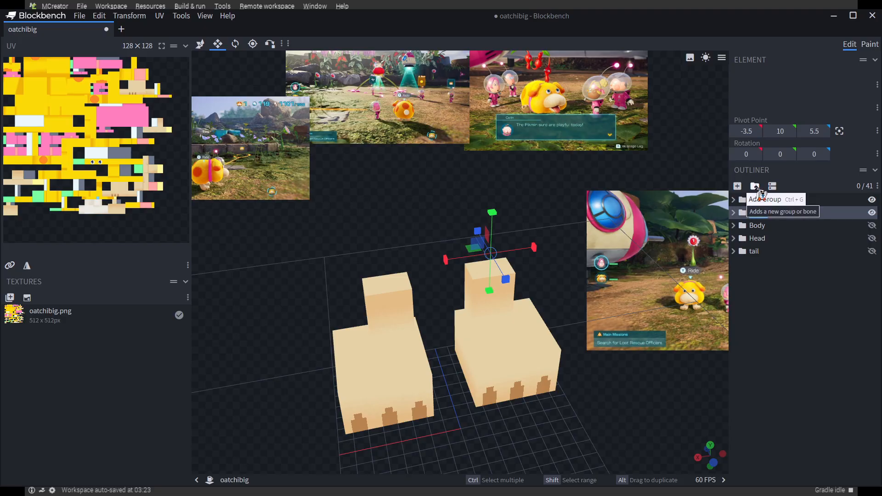
click(754, 186)
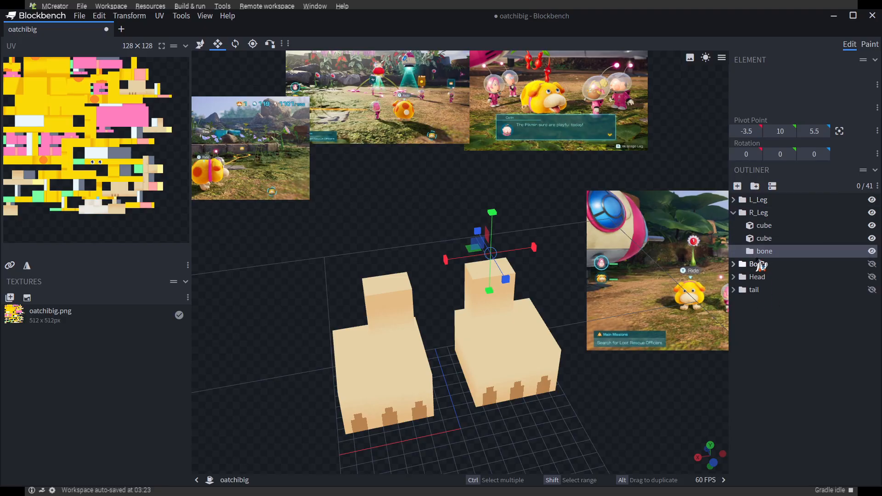
mouse_move(763, 238)
mouse_down()
mouse_move(771, 250)
mouse_move(761, 250)
mouse_up()
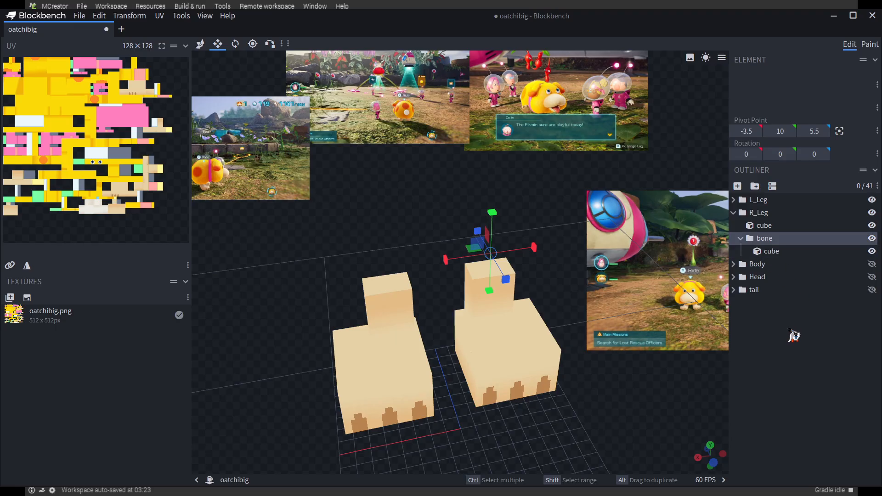
key(ctrl+z)
key(ctrl+z)
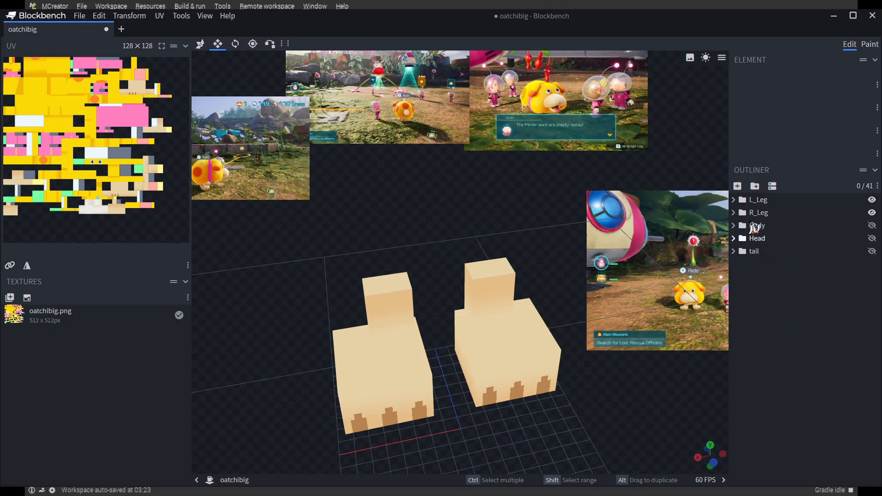
Examine the L_Leg and R_Leg groups and compare the settings of the upper-leg and foot cubes inside R_Leg
click(754, 212)
drag(654, 422, 650, 389)
click(766, 201)
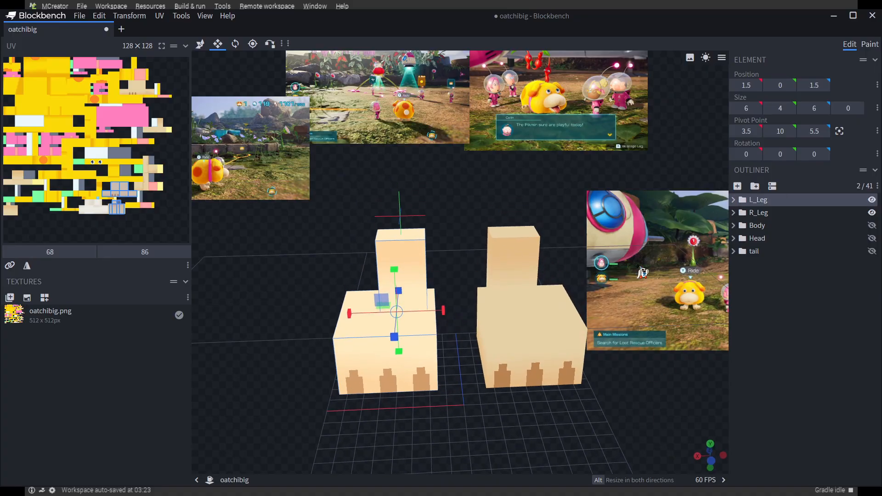
drag(638, 424, 586, 404)
click(578, 363)
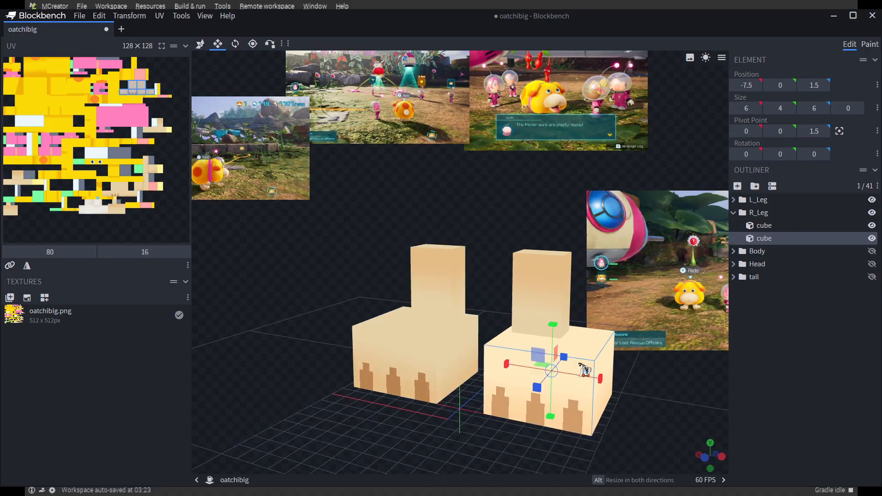
mouse_move(645, 431)
mouse_down()
mouse_move(692, 431)
mouse_move(651, 420)
mouse_up()
click(766, 225)
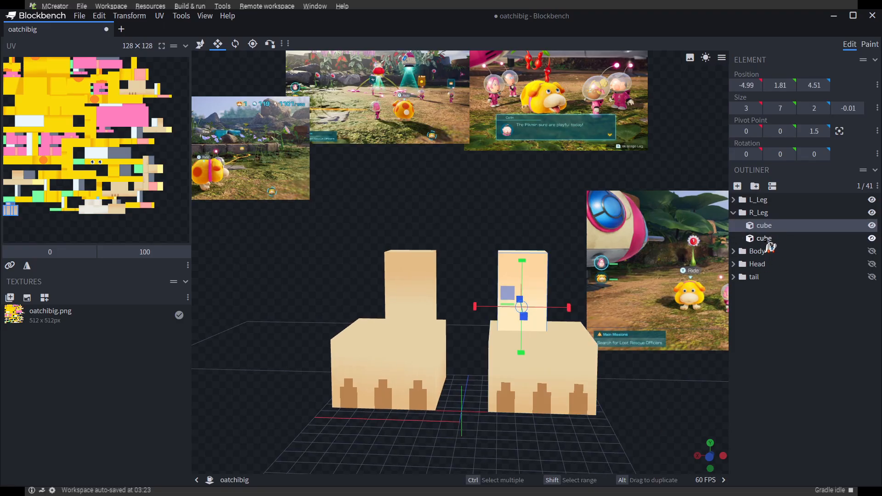
click(766, 237)
click(766, 226)
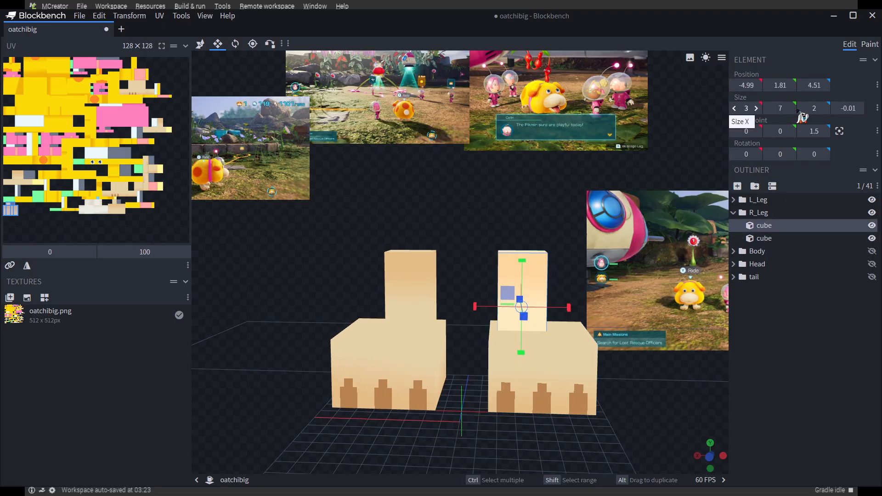
click(763, 237)
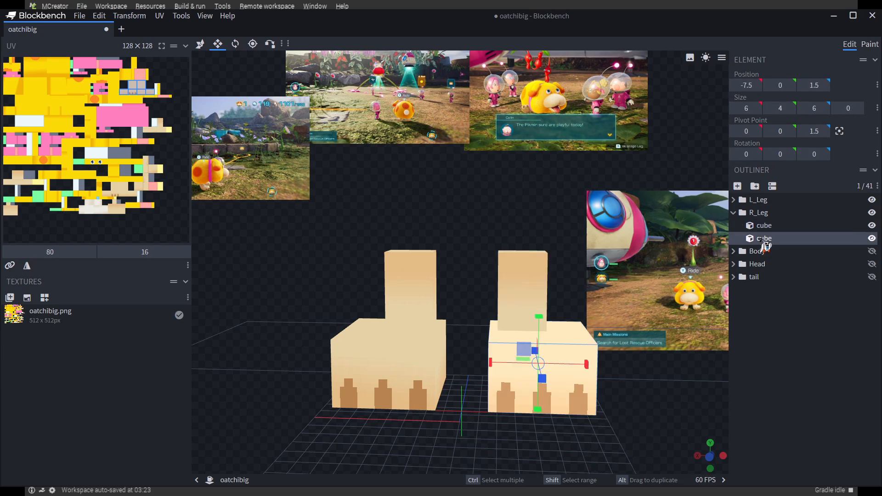
ctrl+click(761, 222)
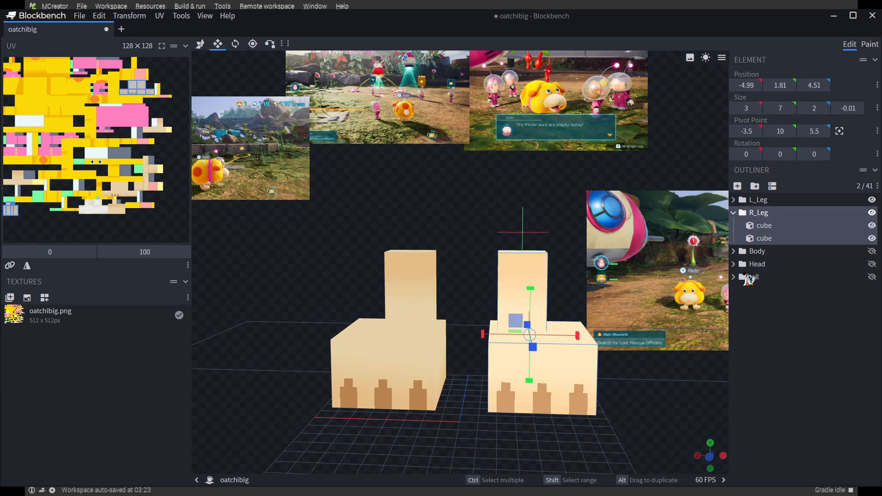
Lower the R_Leg group's pivot point to Y 9 with the Pivot Tool, at the top of the upper-leg cube
drag(666, 424, 533, 201)
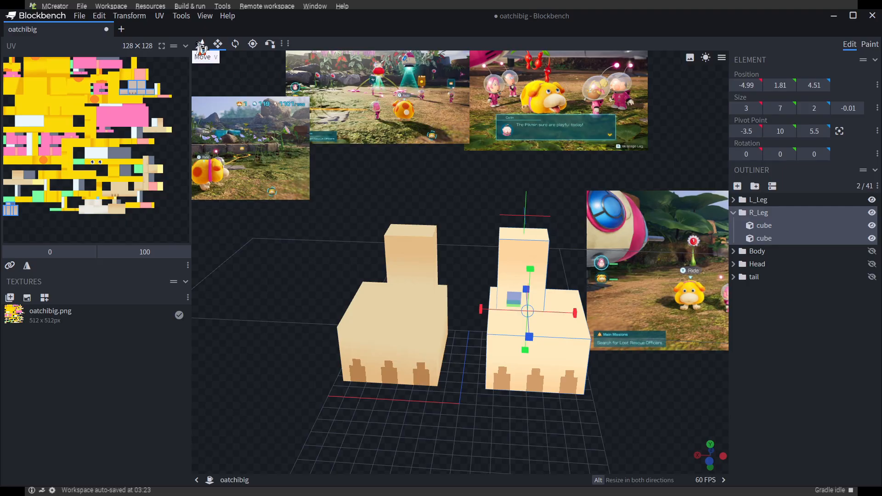
click(256, 47)
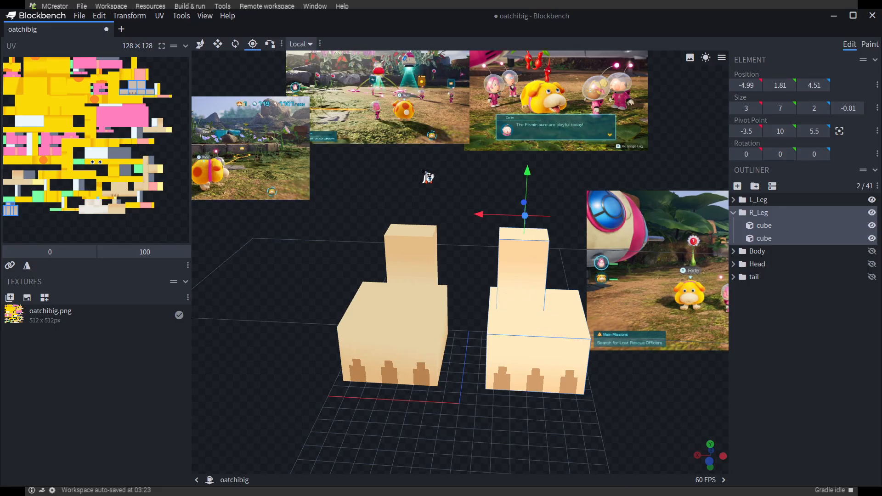
drag(429, 178, 494, 216)
scroll(516, 200, up, 5)
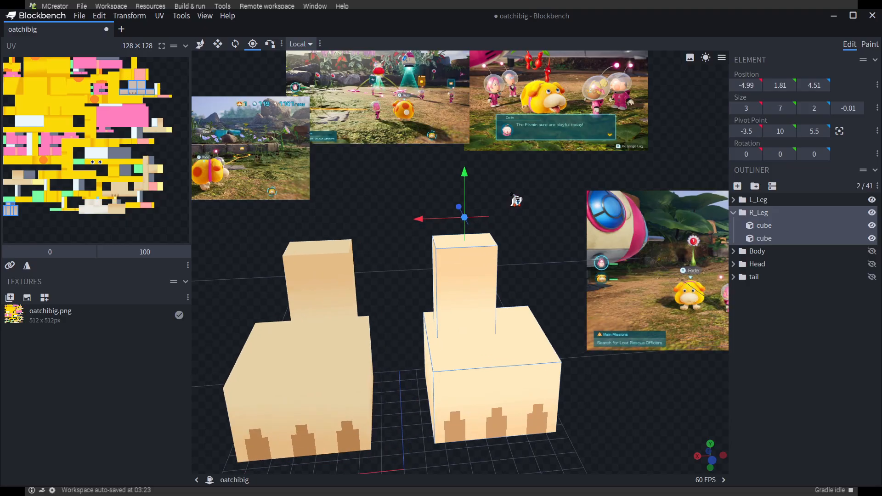
drag(536, 255, 401, 272)
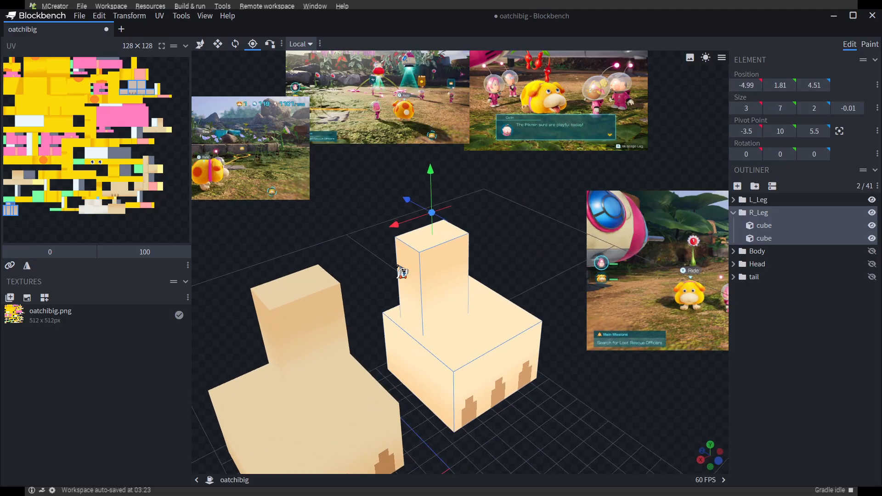
drag(514, 263, 418, 248)
key(ctrl+z)
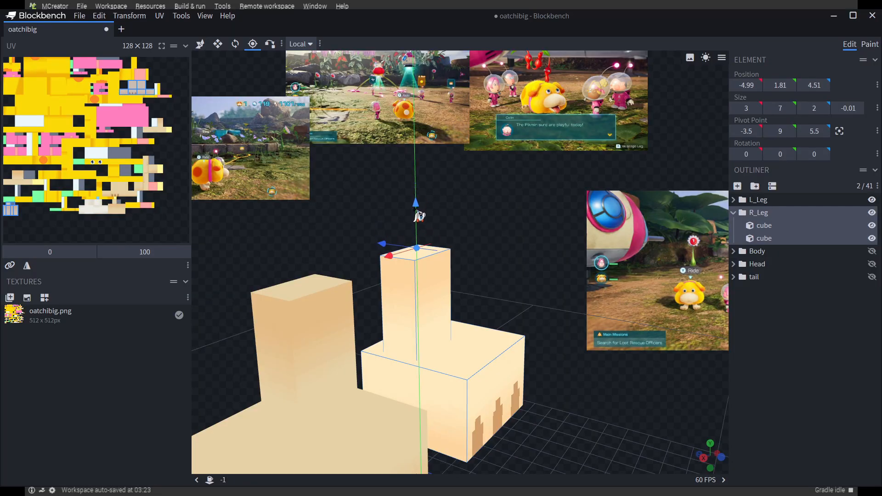
scroll(454, 274, up, 3)
scroll(455, 274, down, 3)
Reselect the R_Leg group and try its pivot point at Y 8.75 before returning it to 9
click(476, 262)
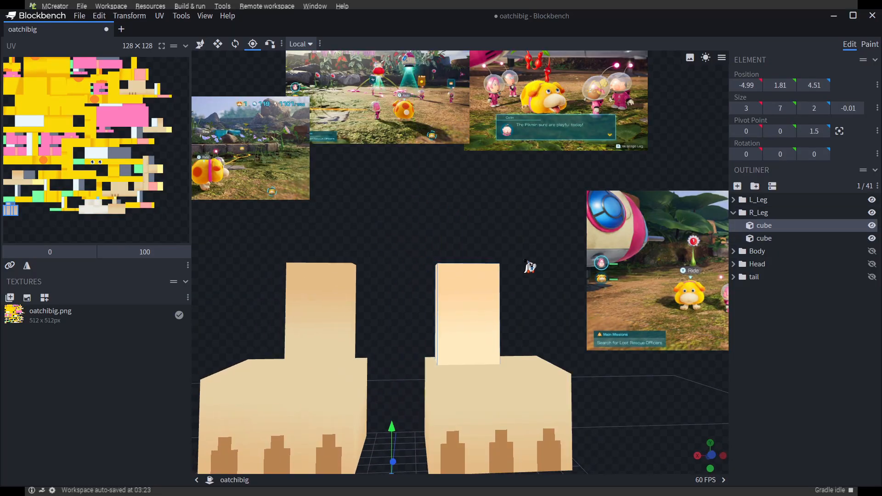
drag(476, 284, 611, 321)
click(758, 212)
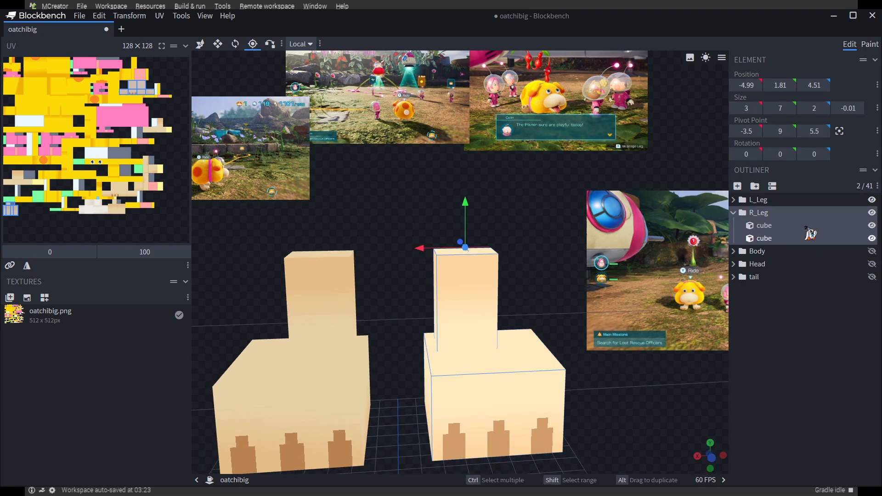
click(756, 213)
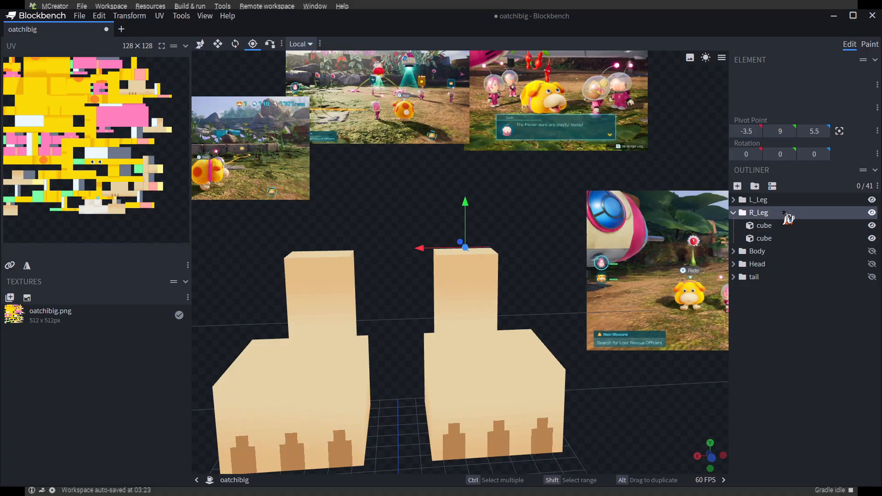
drag(553, 279, 543, 263)
drag(478, 214, 476, 225)
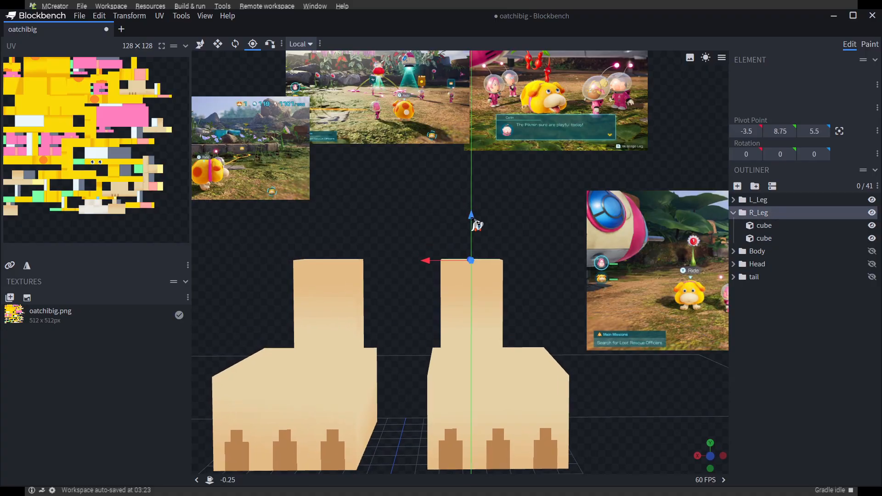
drag(546, 263, 550, 298)
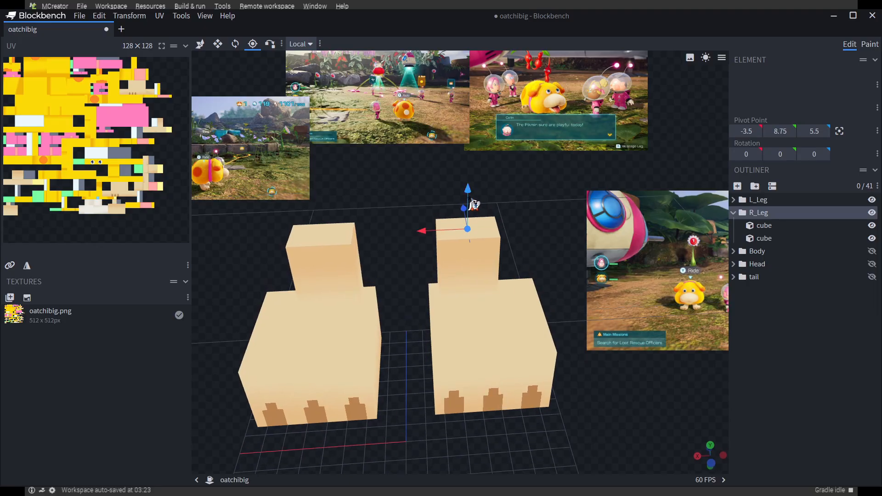
drag(470, 201, 553, 351)
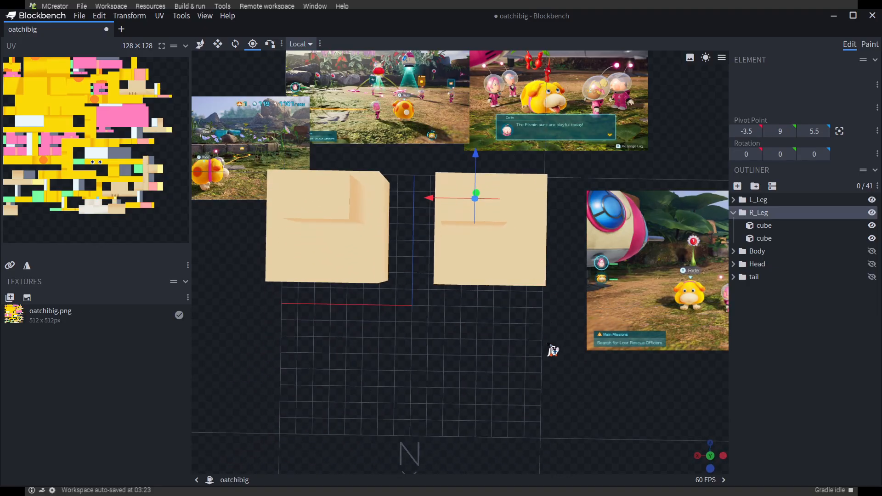
Check the R_Leg pivot's alignment over the upper-leg cube from the top and front
drag(429, 198, 495, 220)
click(491, 202)
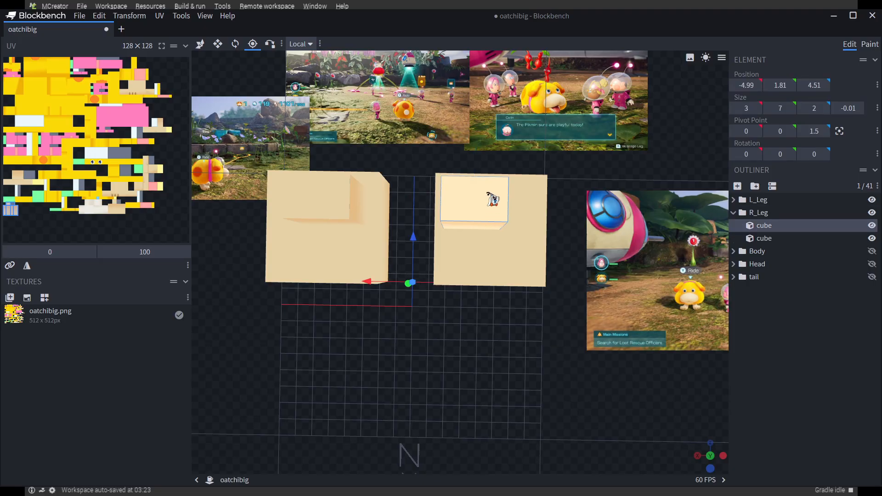
drag(539, 372, 551, 297)
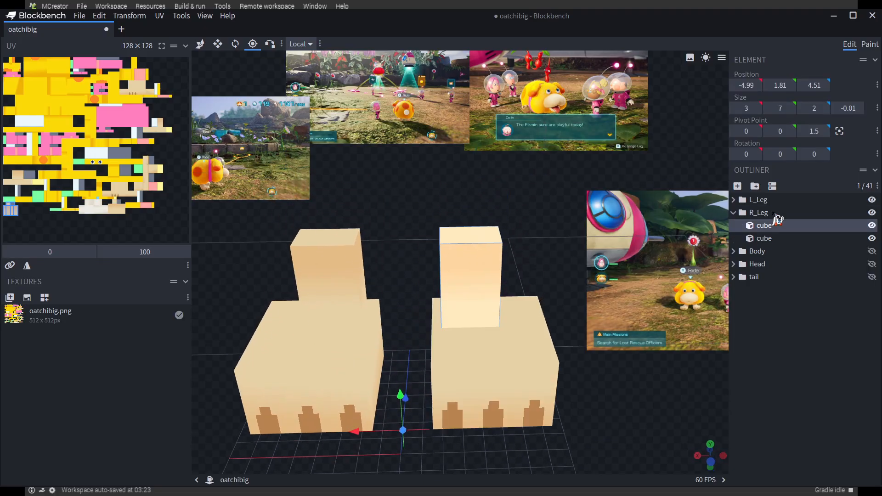
Select the R_Leg group and check its pivot point on the upper-leg cube from the side and from above
click(762, 213)
drag(614, 422, 661, 419)
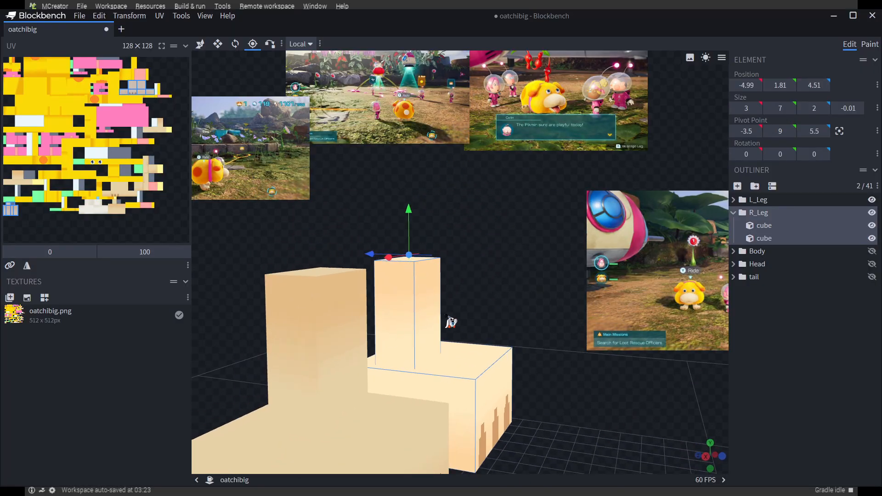
drag(550, 330, 419, 334)
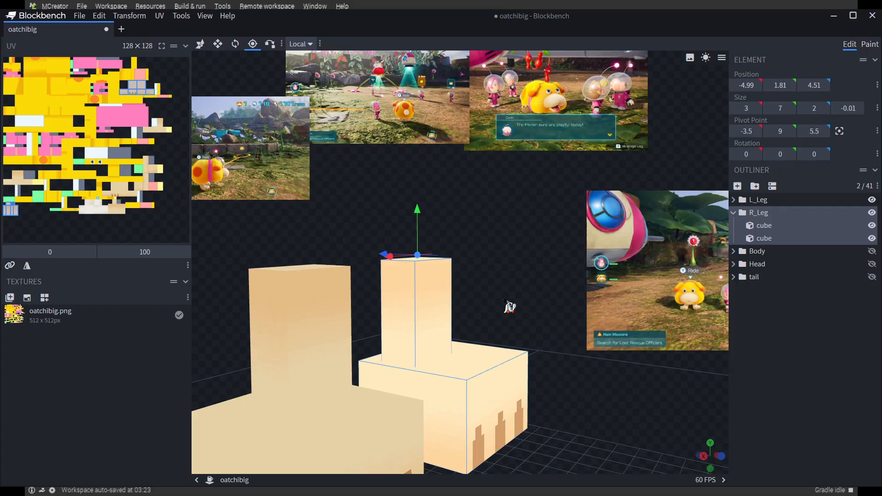
drag(508, 306, 415, 270)
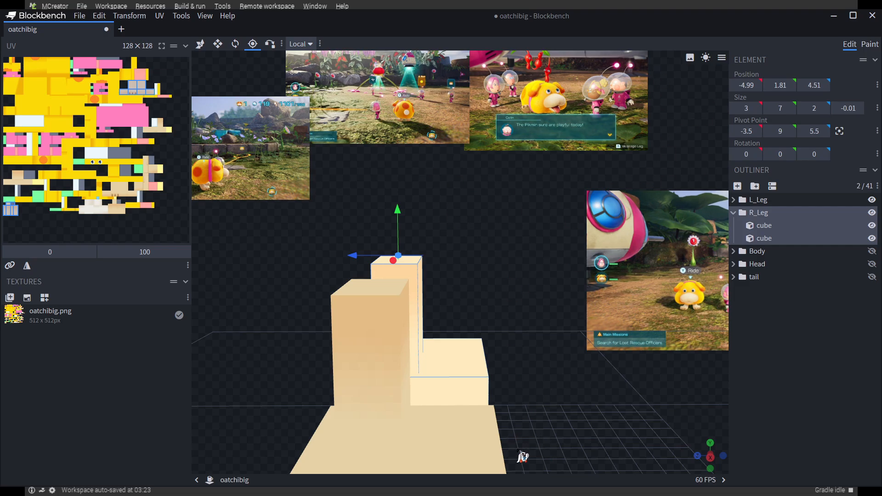
drag(536, 315, 428, 277)
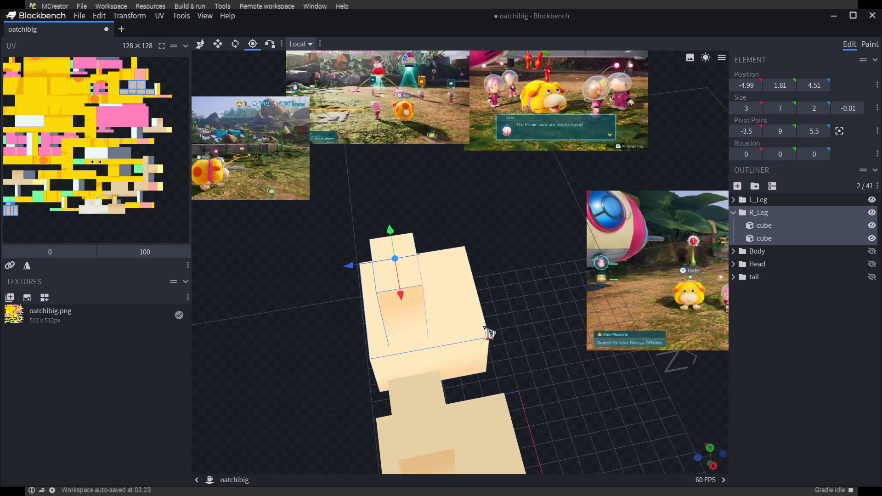
drag(489, 334, 413, 270)
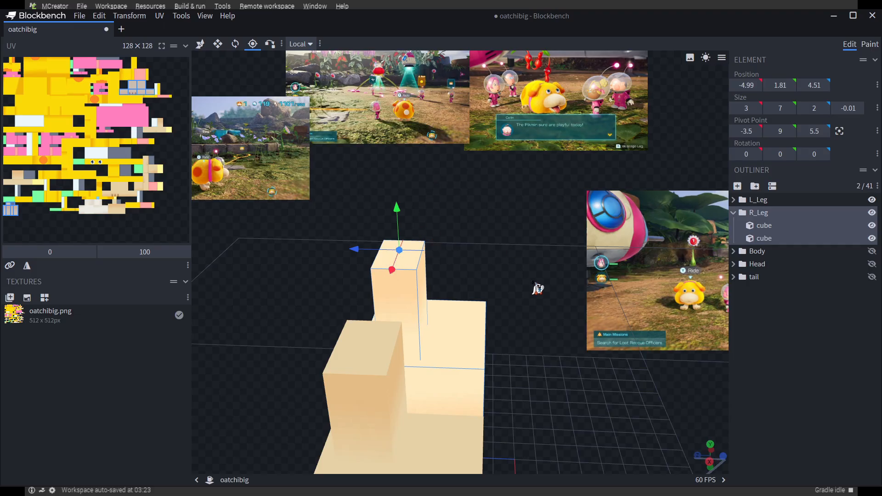
drag(537, 288, 412, 277)
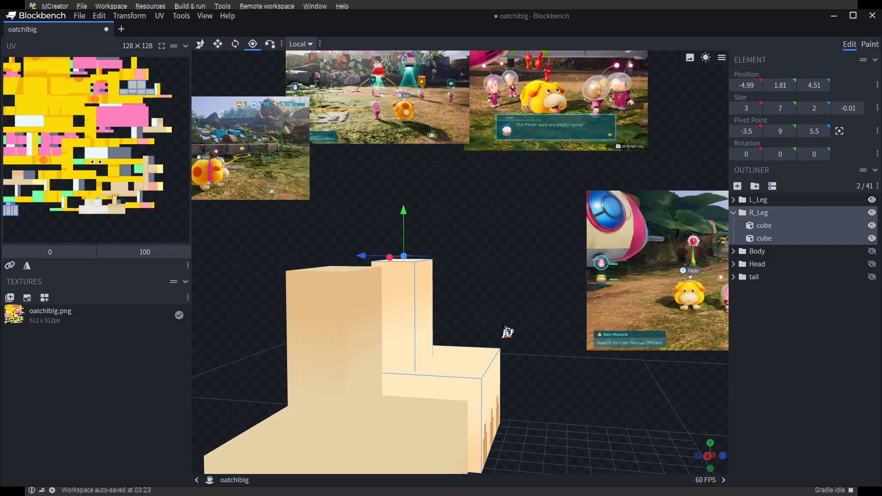
Lower the L_Leg group's pivot point to Y 9 and check that it sits at the top of the upper-leg cube
drag(502, 326, 354, 353)
click(359, 317)
click(351, 367)
drag(493, 362, 659, 272)
click(768, 238)
click(759, 200)
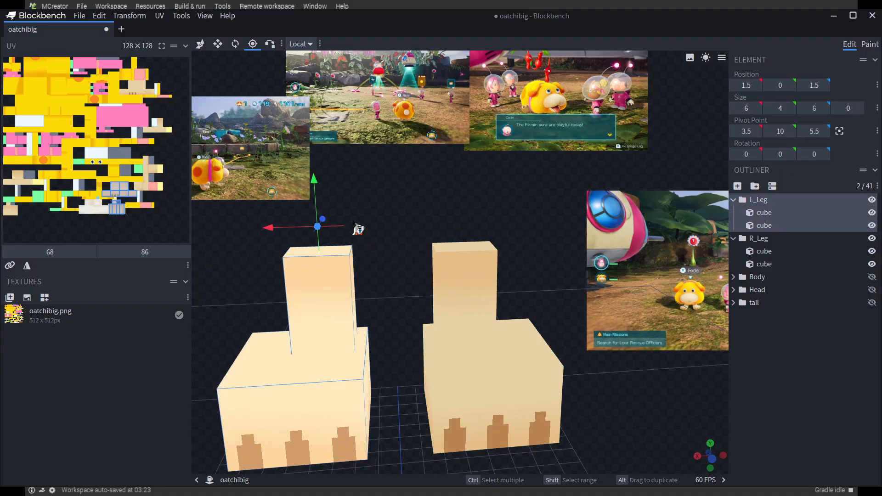
drag(317, 183, 318, 204)
drag(395, 229, 408, 269)
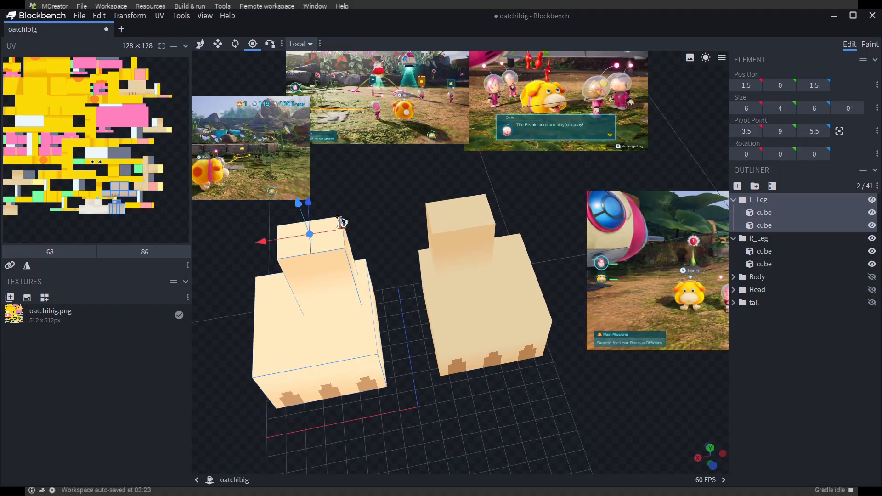
drag(342, 222, 394, 180)
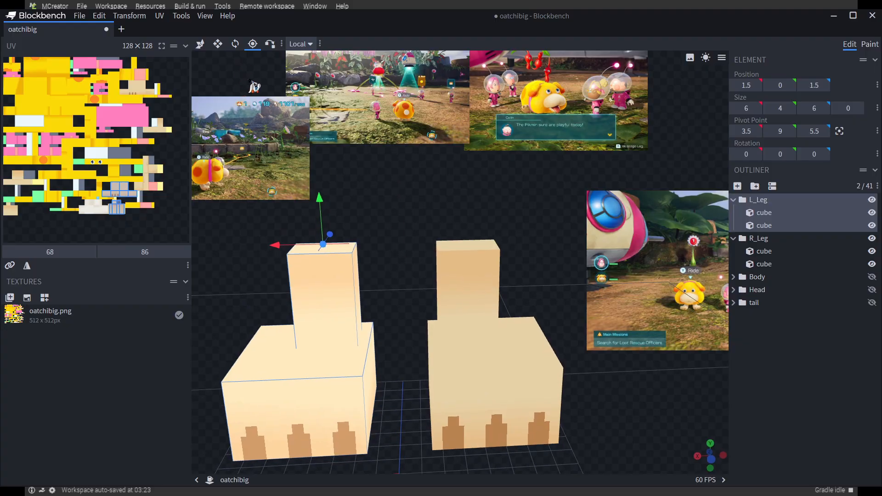
mouse_move(397, 268)
mouse_down()
mouse_move(446, 261)
mouse_move(374, 236)
mouse_move(408, 242)
mouse_move(412, 271)
mouse_move(406, 216)
mouse_move(503, 231)
mouse_move(511, 254)
mouse_move(464, 219)
mouse_move(366, 265)
mouse_move(398, 283)
mouse_up()
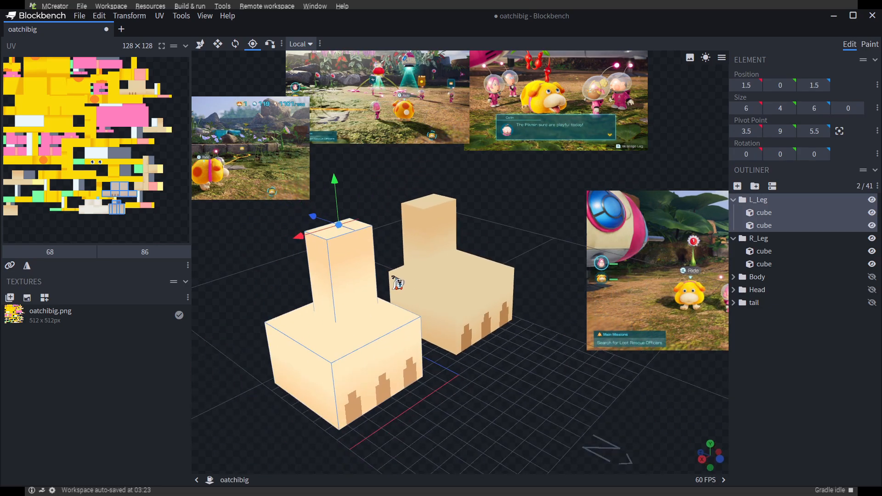
Show the Body group, select it and examine where its pivot point sits from the side
drag(514, 368, 648, 287)
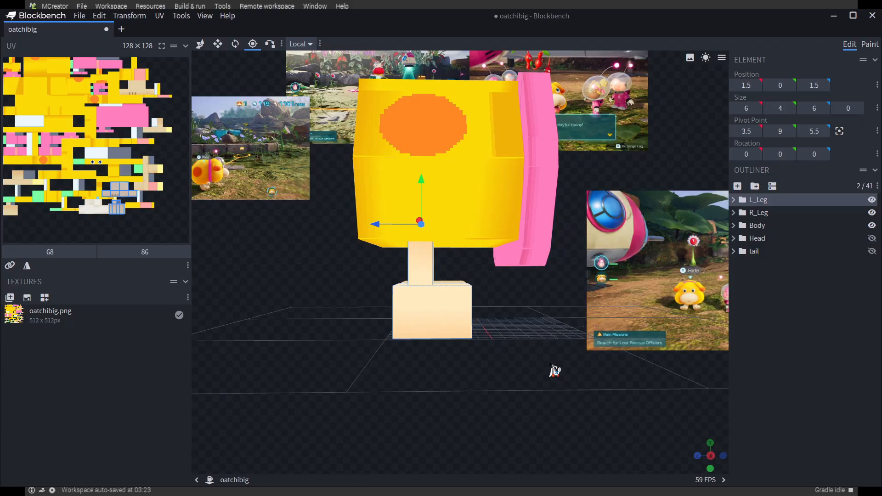
drag(554, 371, 582, 377)
click(758, 226)
drag(487, 391, 508, 383)
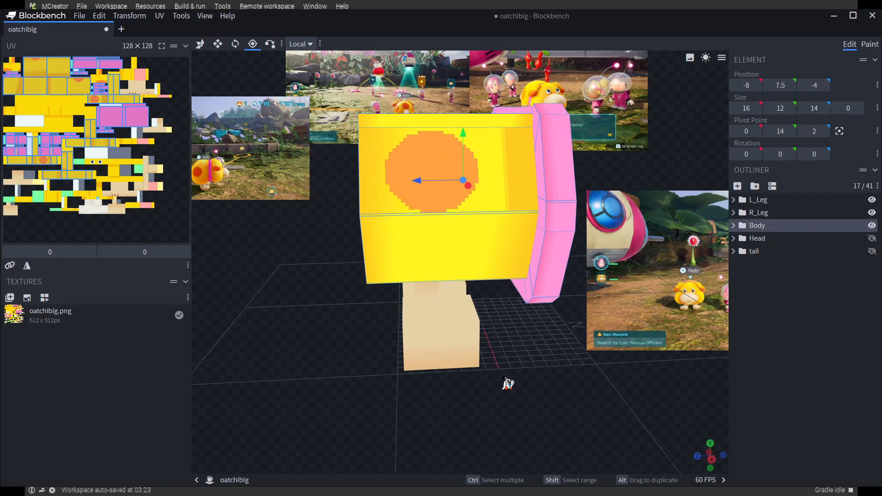
drag(577, 415, 471, 190)
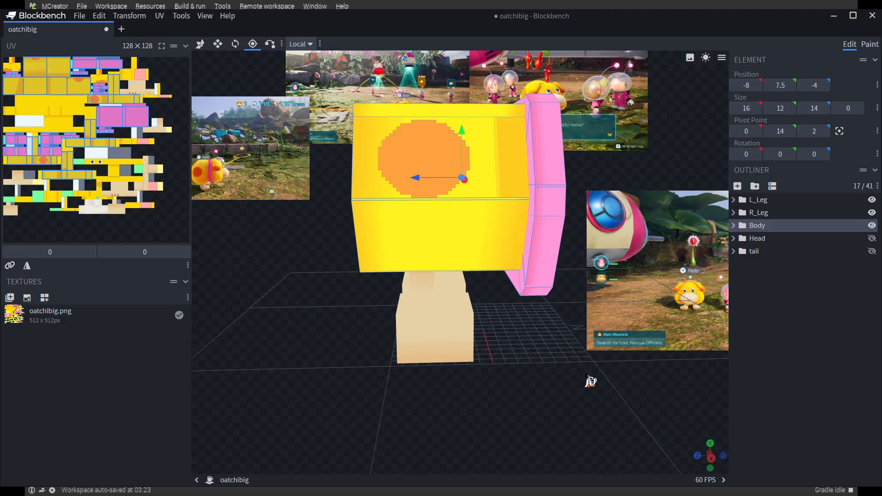
drag(590, 381, 647, 363)
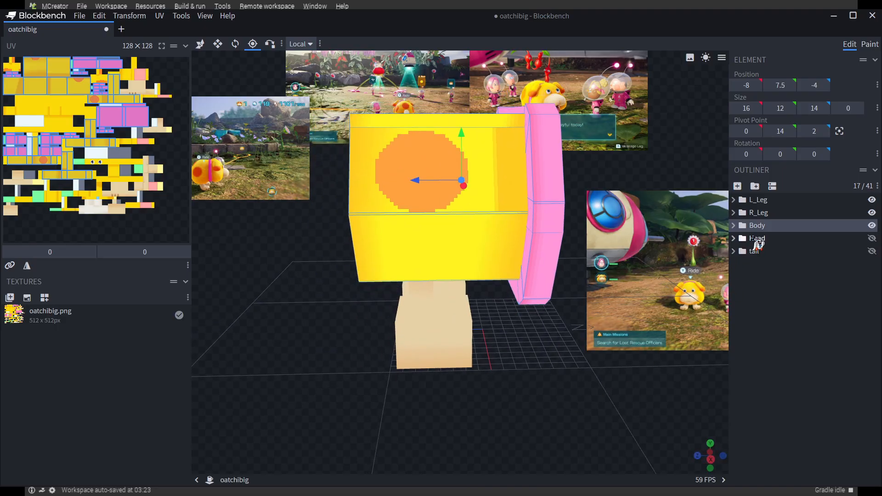
Select the Head group, make it visible and examine its pivot point from the front, the side and below
click(756, 238)
drag(560, 423, 578, 384)
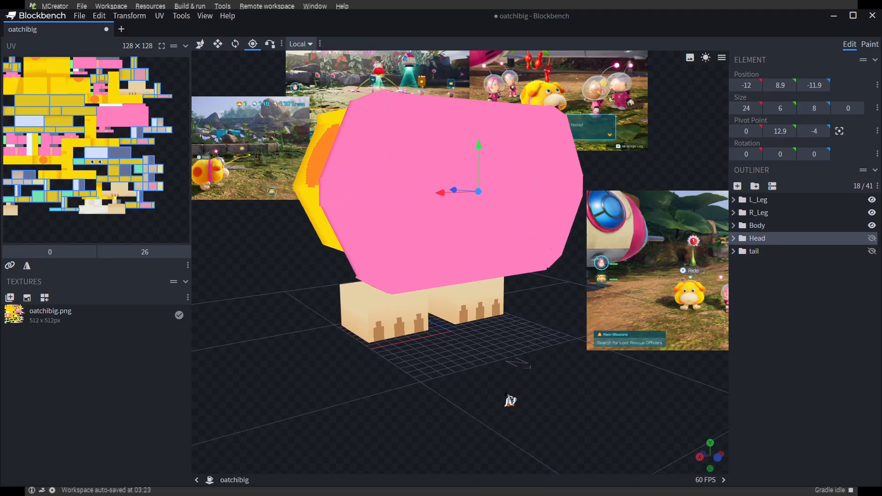
drag(510, 401, 453, 193)
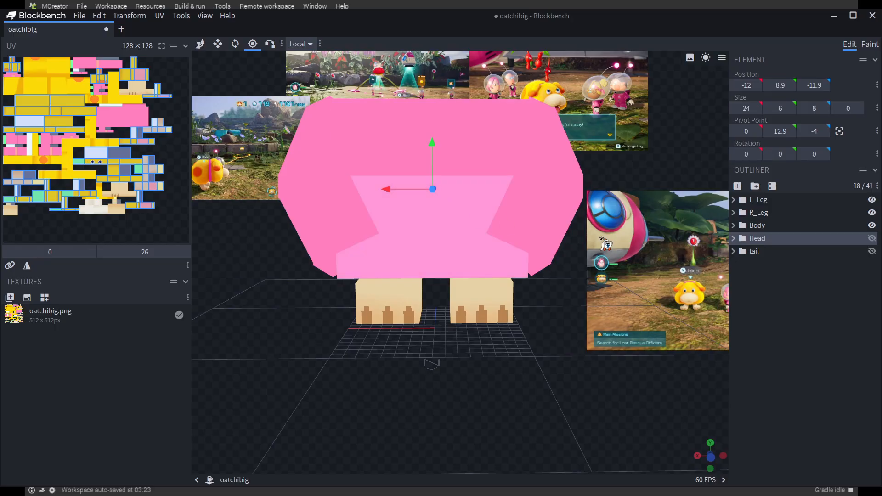
click(871, 238)
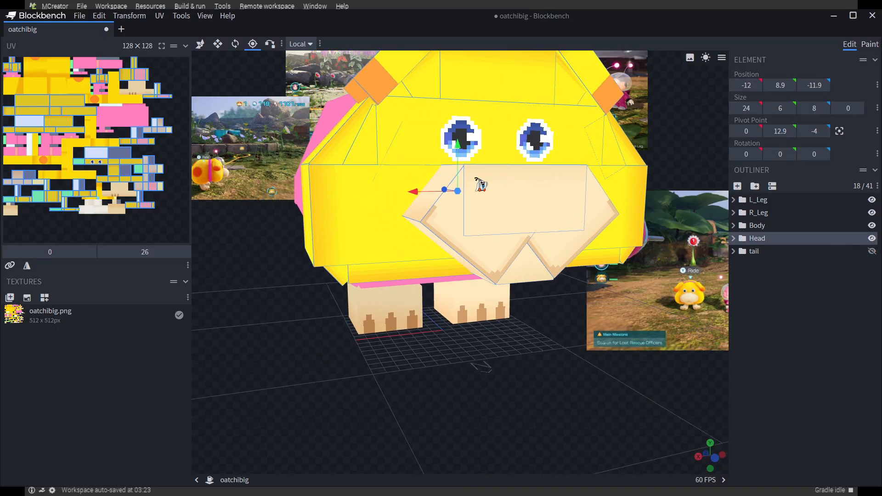
drag(534, 353, 557, 394)
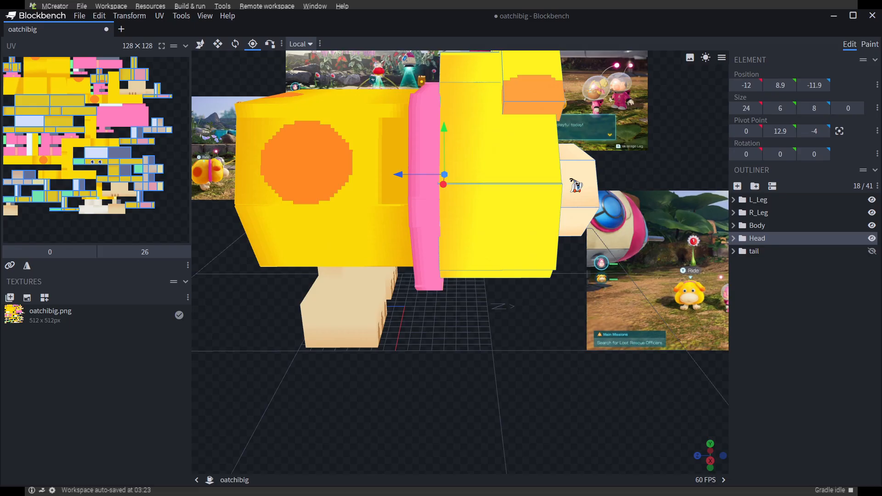
drag(525, 447, 547, 239)
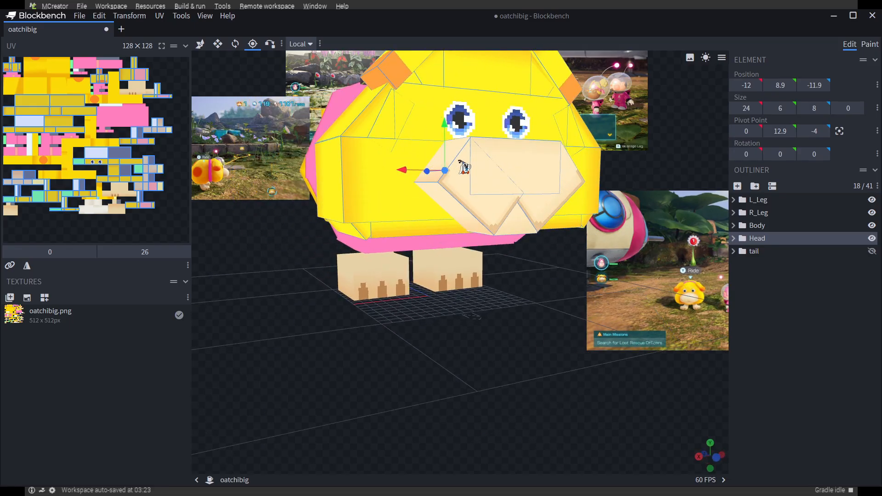
drag(515, 359, 474, 213)
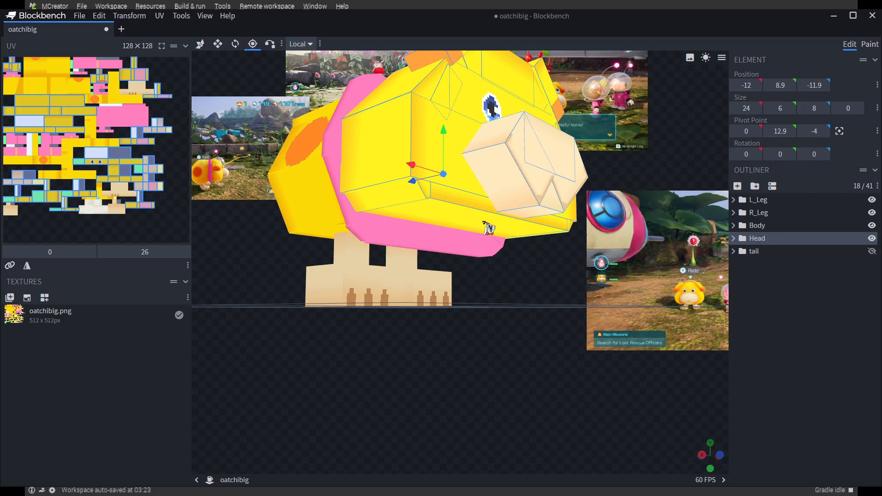
drag(489, 272, 472, 231)
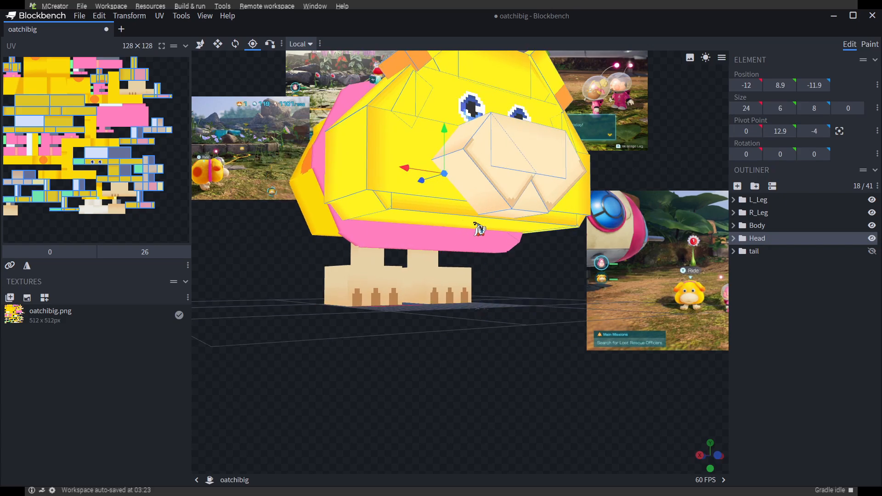
drag(516, 305, 483, 219)
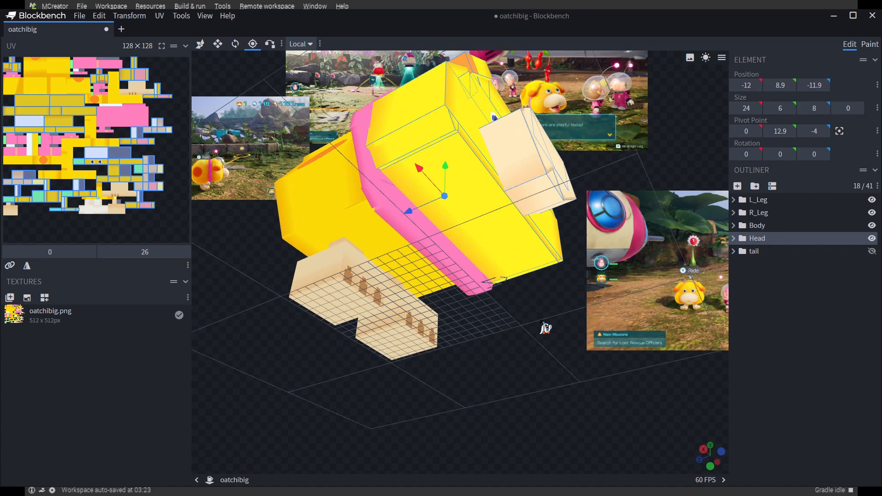
drag(545, 328, 868, 288)
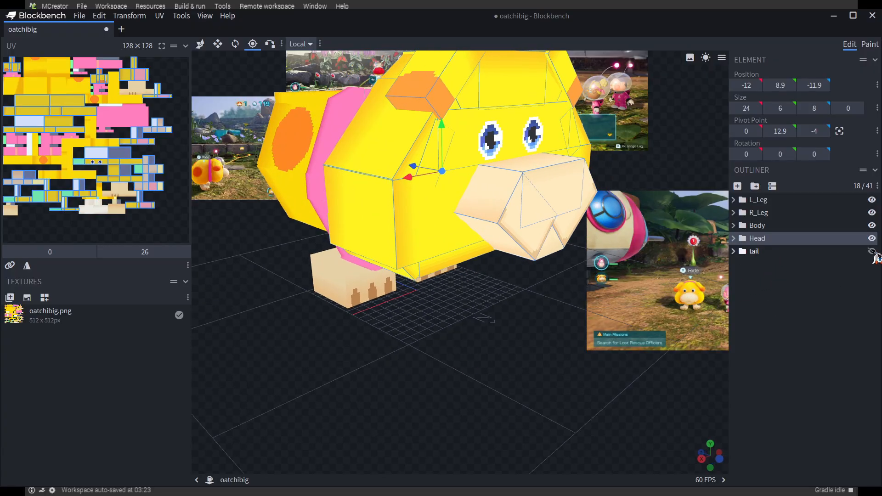
Show and select the tail group, hiding Head and Body to examine the pivot point at the tail's base
drag(409, 379, 466, 353)
click(761, 253)
drag(360, 388, 349, 380)
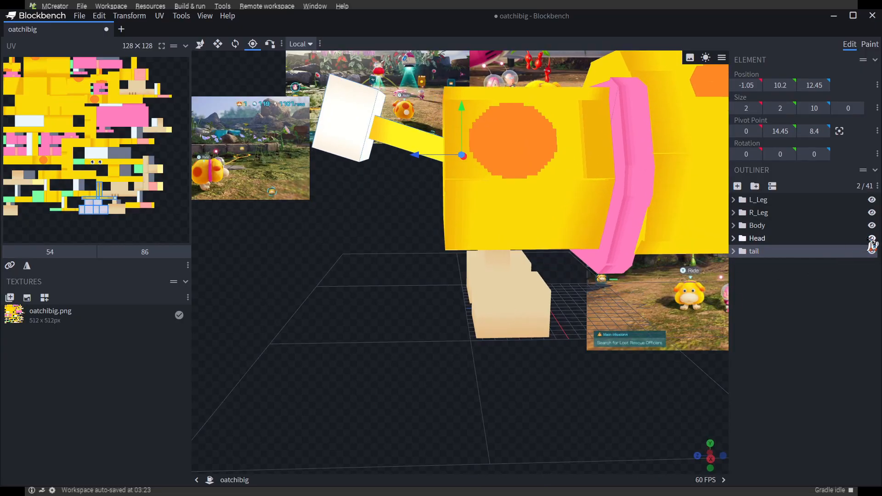
click(871, 239)
click(871, 226)
drag(358, 346, 533, 265)
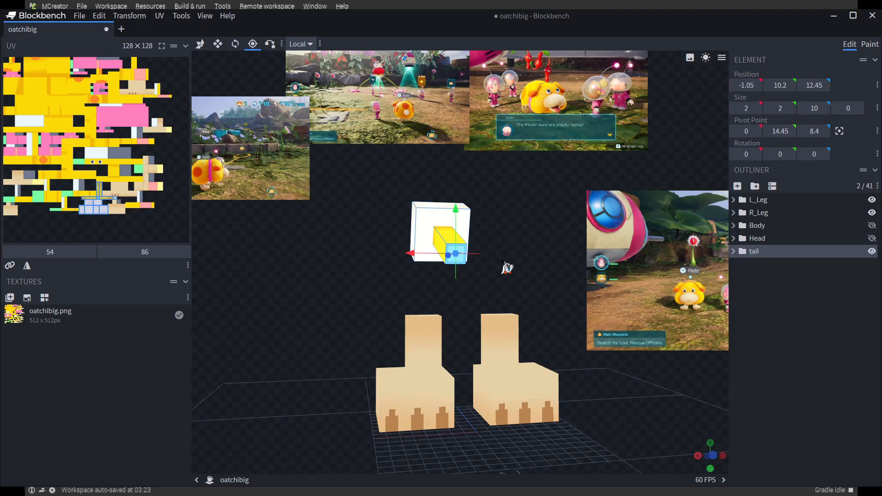
scroll(503, 262, up, 4)
drag(511, 294, 565, 284)
Show the Head and Body groups again and inspect the cubes inside the tail group
click(871, 238)
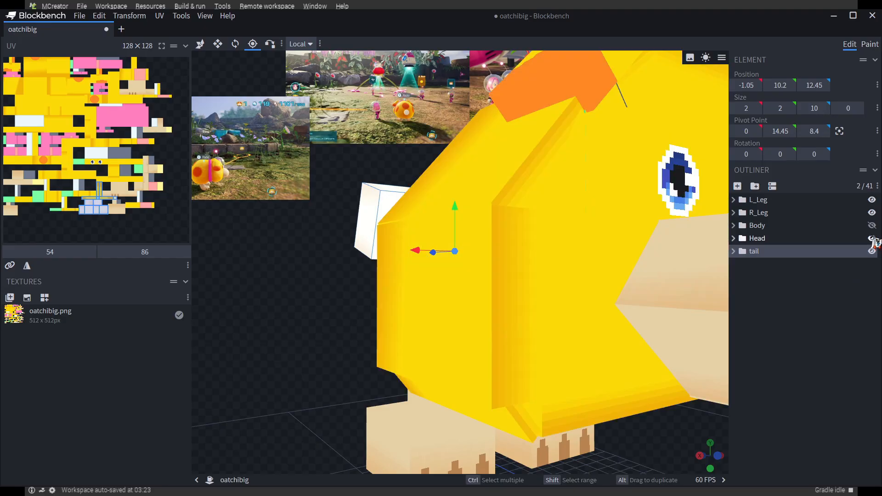
click(872, 225)
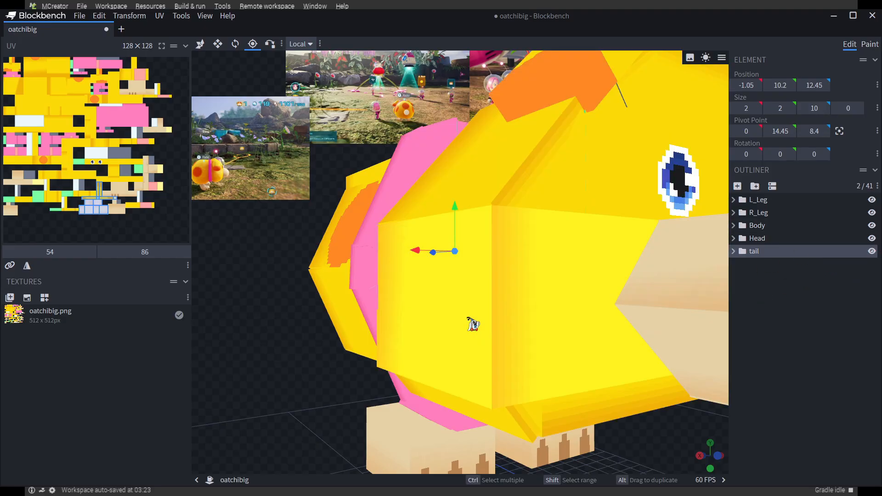
scroll(460, 327, down, 6)
drag(660, 441, 620, 450)
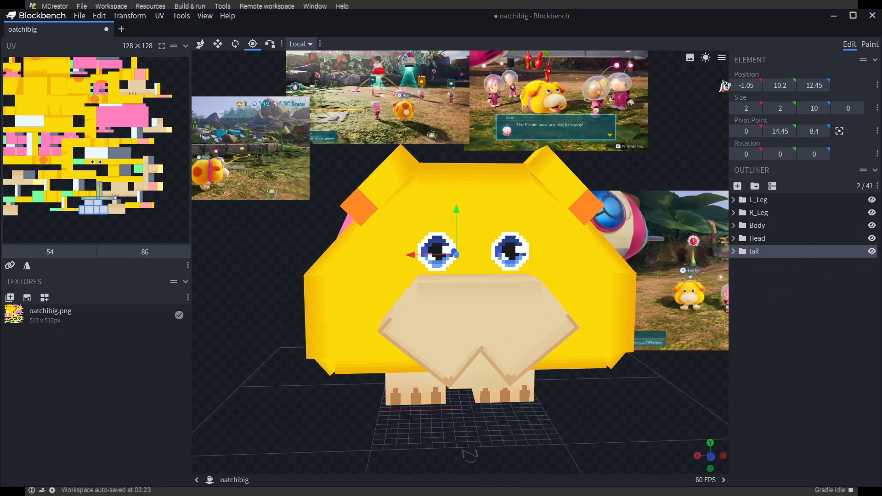
click(733, 250)
click(765, 275)
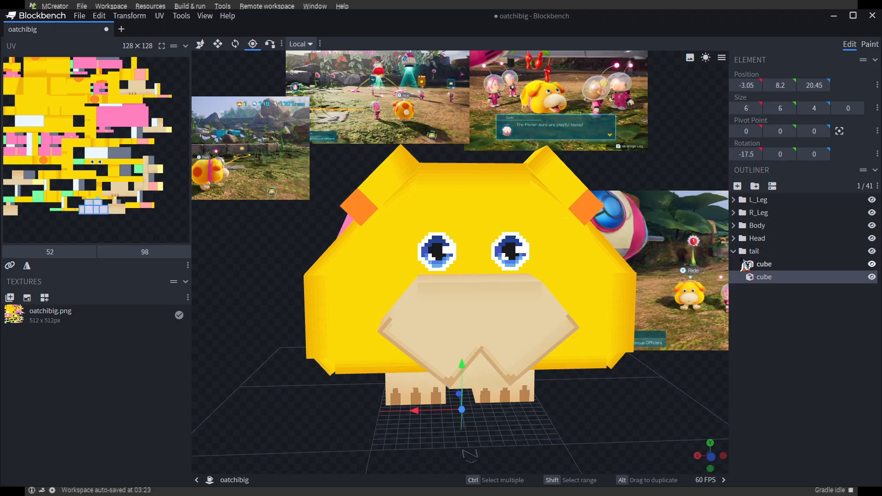
click(733, 251)
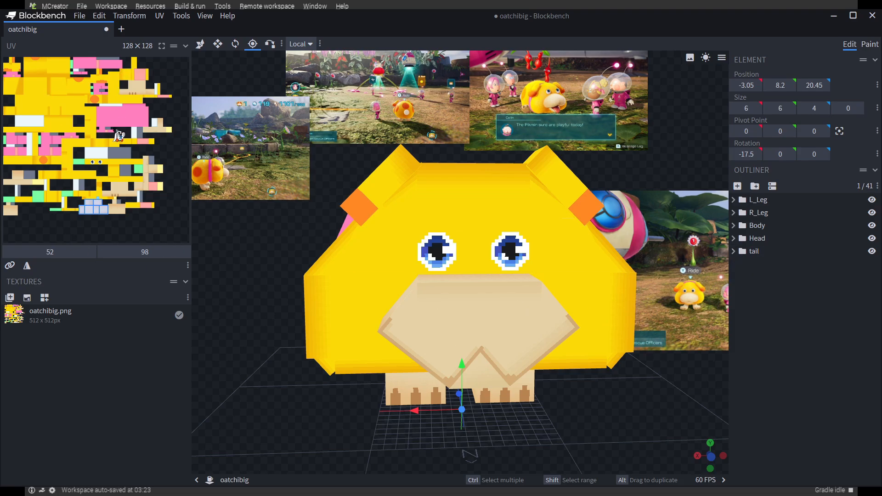
scroll(212, 225, down, 3)
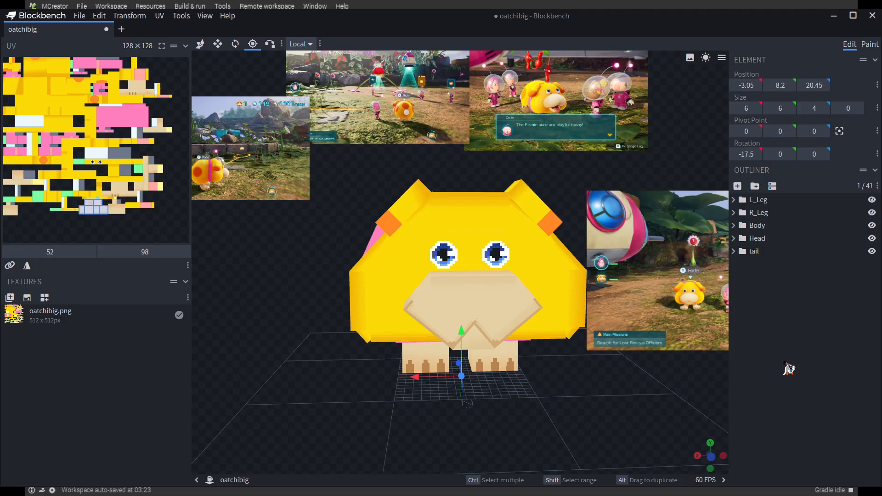
Select all cubes of the model and create a texture template named oatchibig at 64x pixel density with UVs rearranged
click(788, 366)
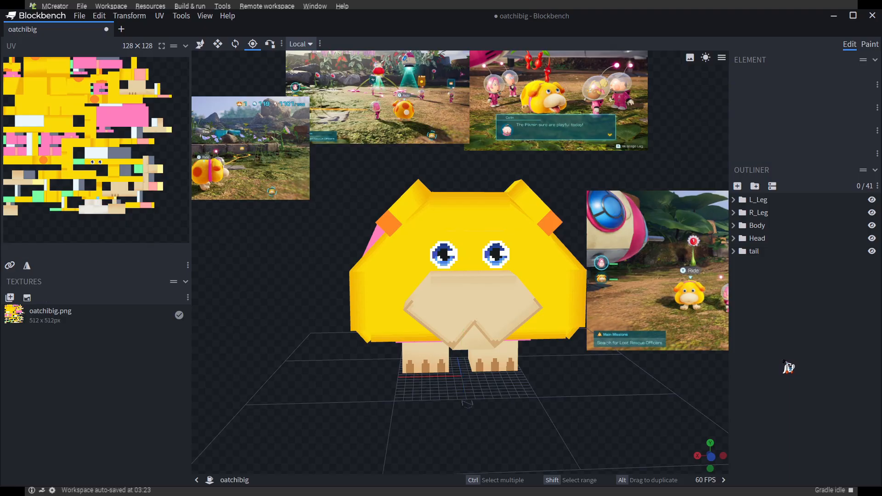
key(ctrl+a)
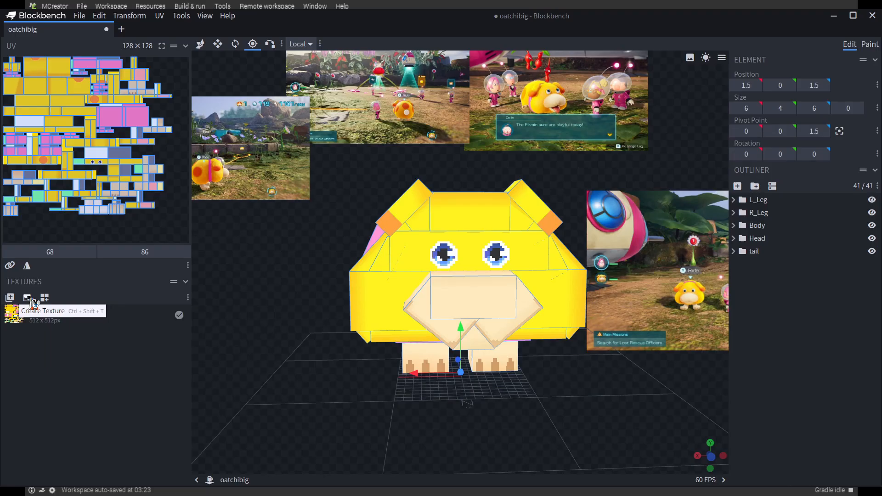
click(33, 302)
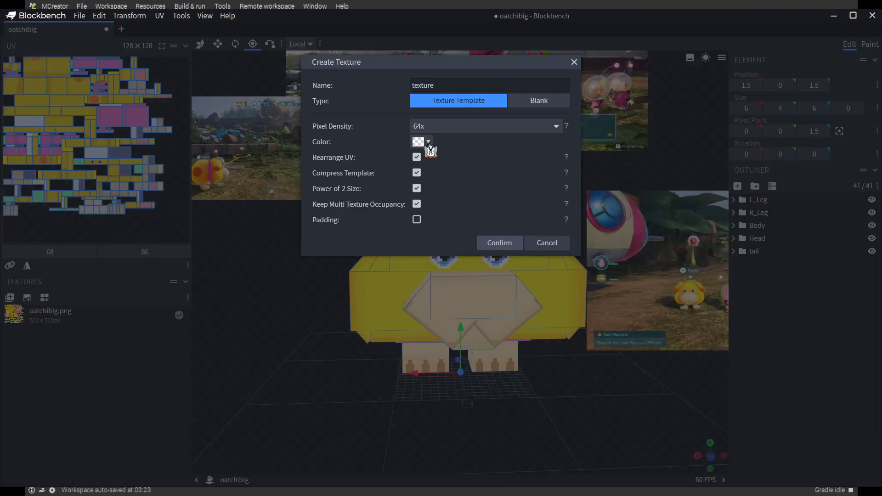
drag(445, 83, 378, 90)
click(430, 129)
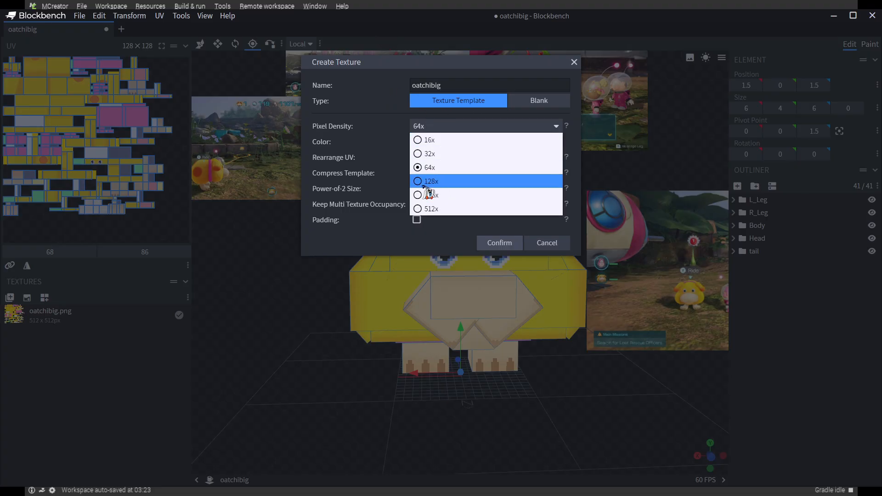
click(370, 243)
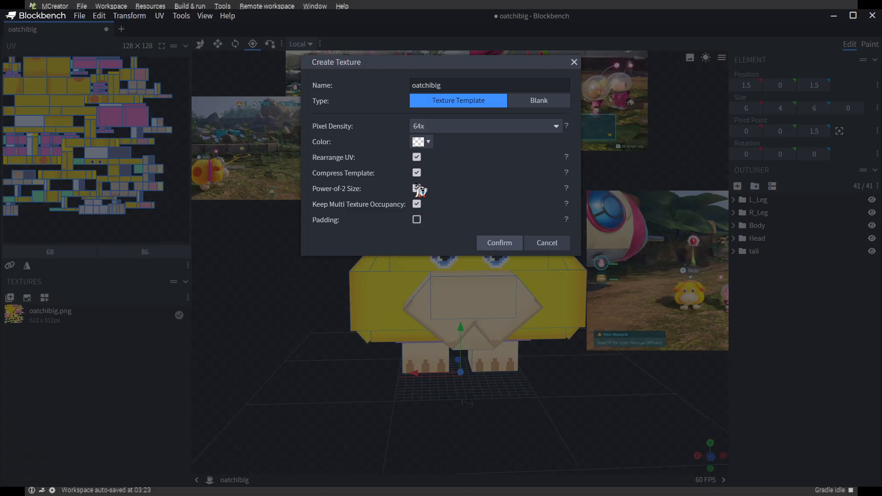
click(498, 244)
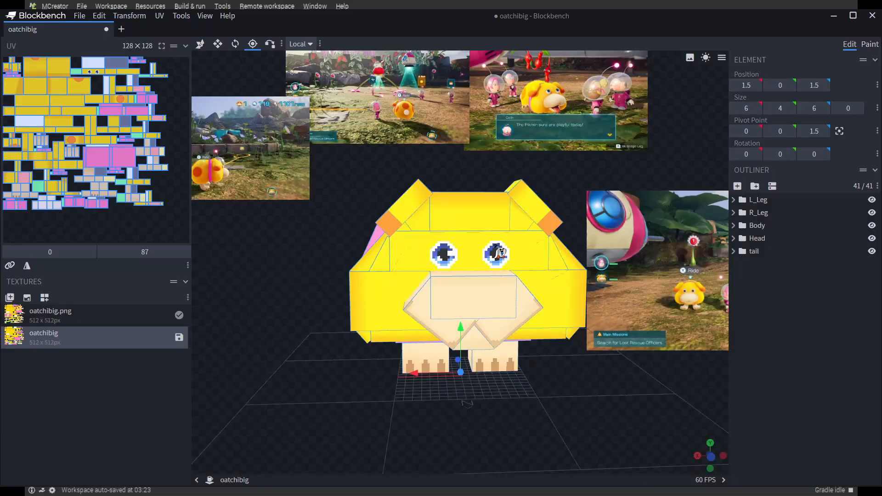
Preview the old oatchibig.png on the rearranged UVs and delete both textures from the project
drag(299, 305, 248, 335)
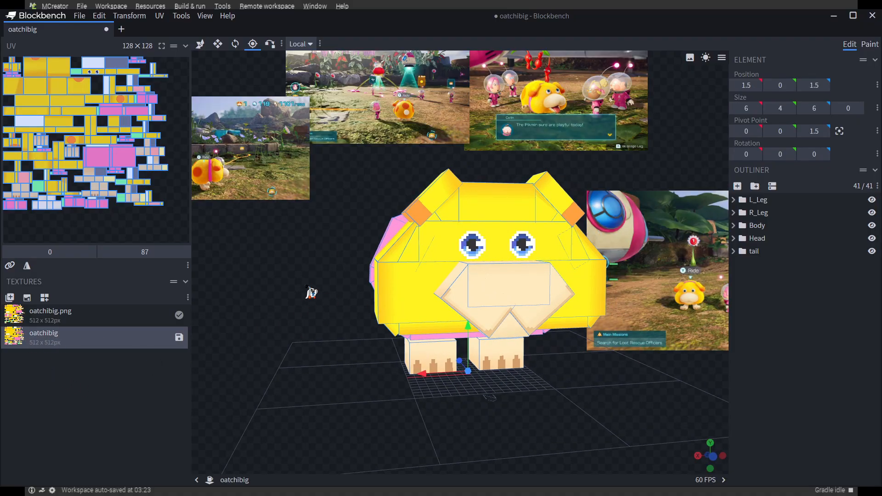
mouse_move(311, 292)
mouse_down()
mouse_move(417, 309)
mouse_move(311, 302)
mouse_move(321, 274)
mouse_move(315, 293)
mouse_up()
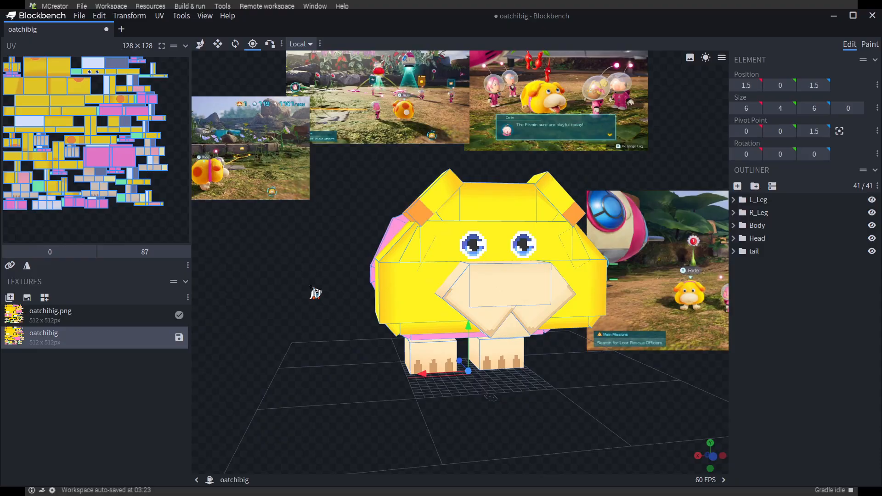
click(112, 318)
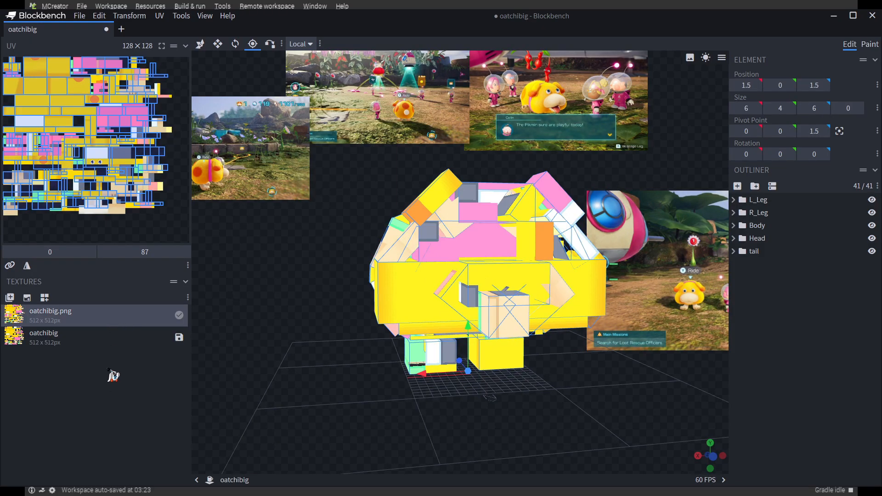
key(Delete)
click(48, 317)
key(Delete)
mouse_move(331, 289)
mouse_down()
mouse_move(321, 286)
mouse_move(329, 284)
mouse_up()
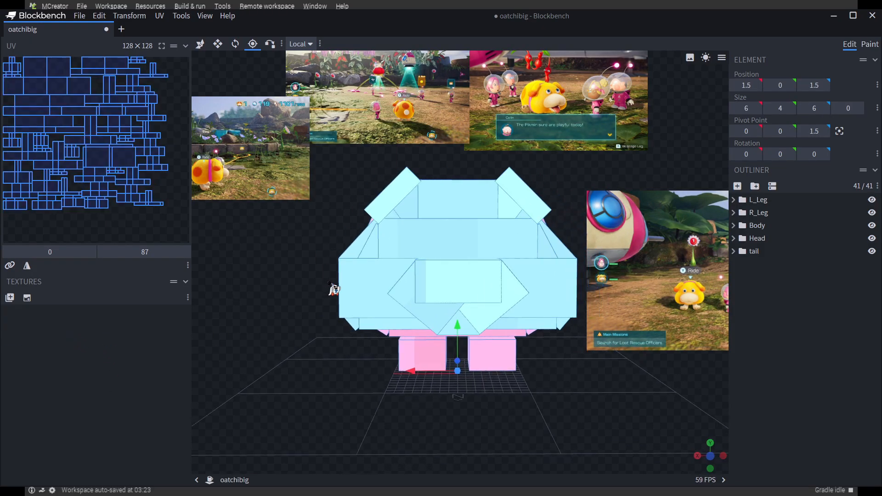
Create a fresh oatchibig texture template at 64x pixel density for the untextured model
click(28, 298)
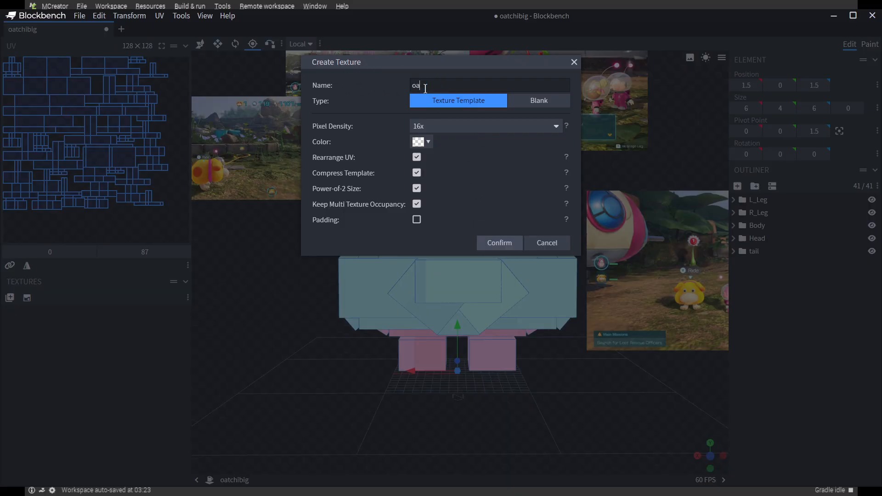
click(420, 129)
click(426, 181)
click(499, 243)
drag(335, 346, 597, 373)
Switch to Paint mode and set the paint colour to #a38686
click(870, 46)
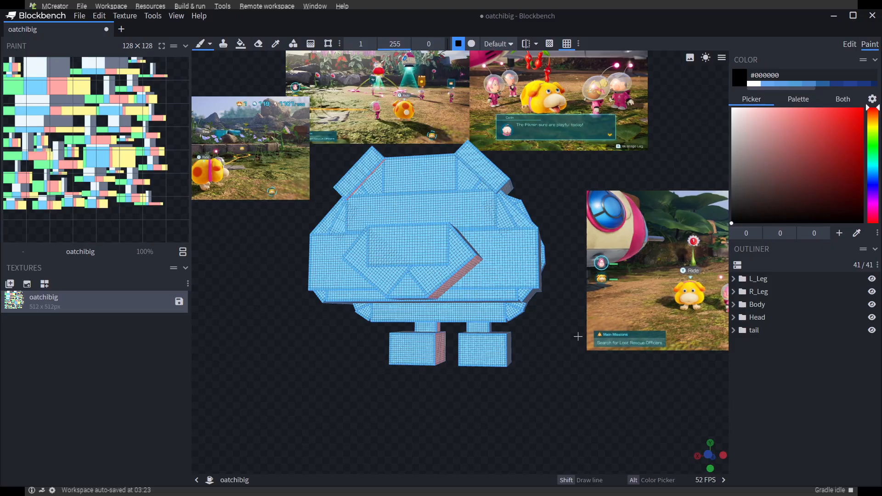
drag(549, 339, 605, 363)
drag(804, 137, 795, 157)
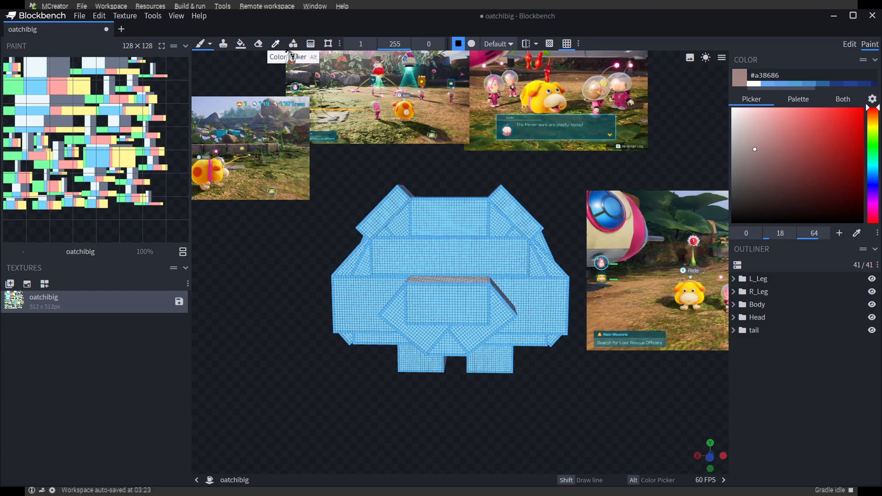
Try the Gradient tool on the upper front faces of the head and undo the gradients
click(311, 44)
mouse_move(454, 205)
mouse_down()
mouse_move(449, 249)
mouse_move(427, 243)
mouse_up()
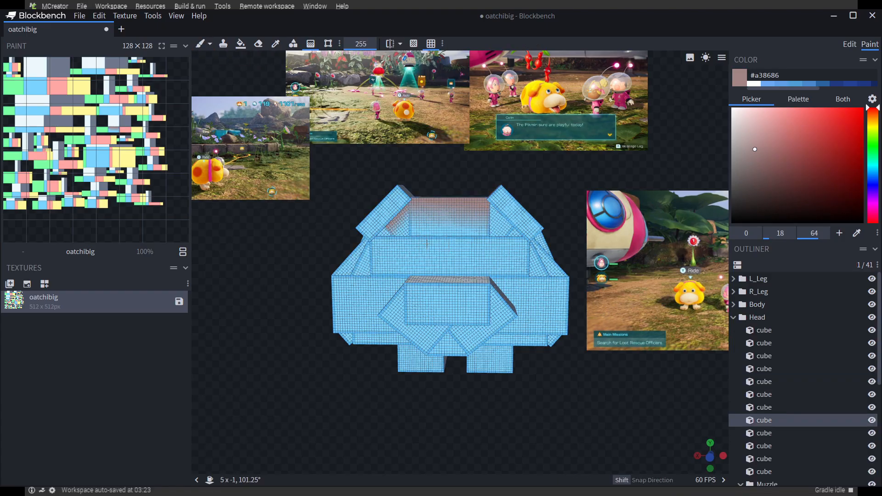
drag(386, 198, 422, 221)
key(ctrl+z)
key(ctrl+z)
key(ctrl+z)
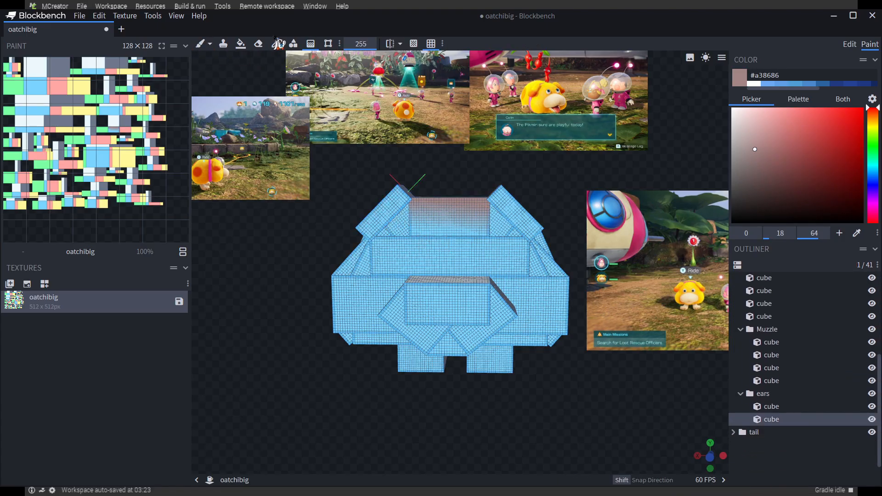
Try drawing filled rectangles with the Draw Shape tool on the front of the head, undoing the last ones
click(293, 44)
mouse_move(436, 211)
mouse_down()
mouse_move(466, 236)
mouse_move(477, 271)
mouse_up()
mouse_move(388, 251)
mouse_down()
mouse_move(438, 272)
mouse_move(517, 261)
mouse_up()
key(ctrl+z)
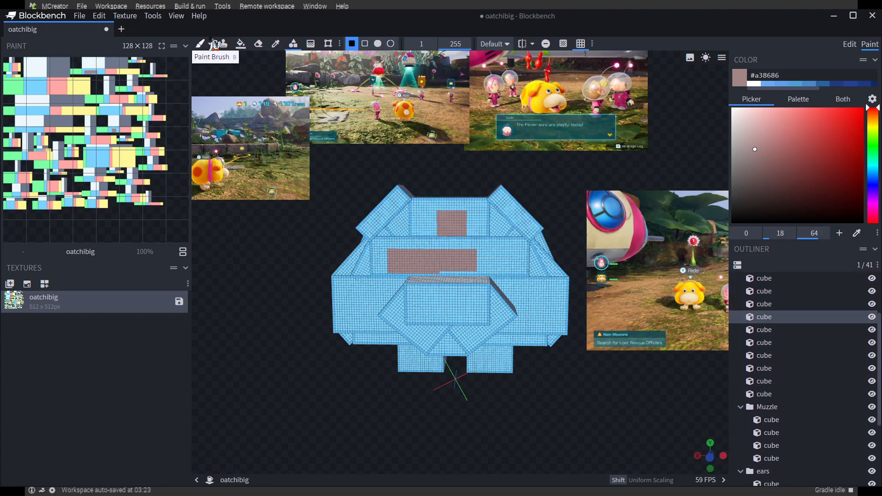
key(ctrl+z)
Fill the upper front faces of the head and an ear with #a38686 using the Paint Bucket in Face mode
click(240, 44)
click(450, 216)
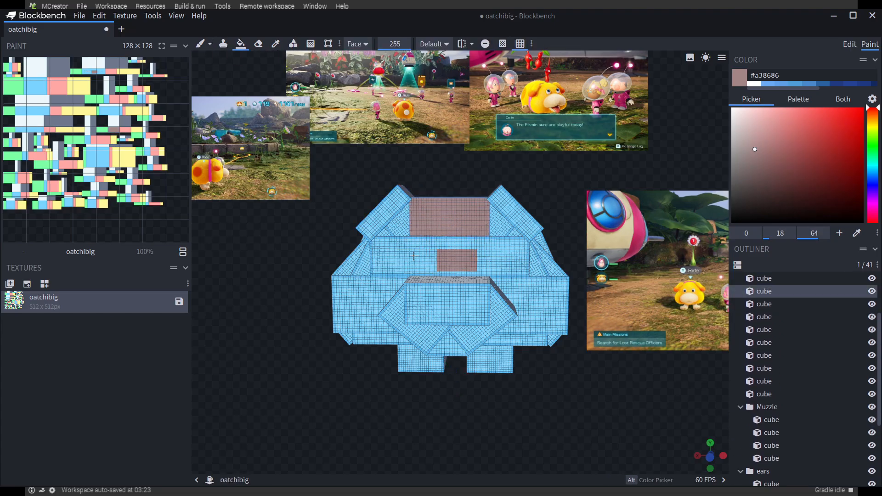
click(450, 257)
click(383, 234)
click(500, 225)
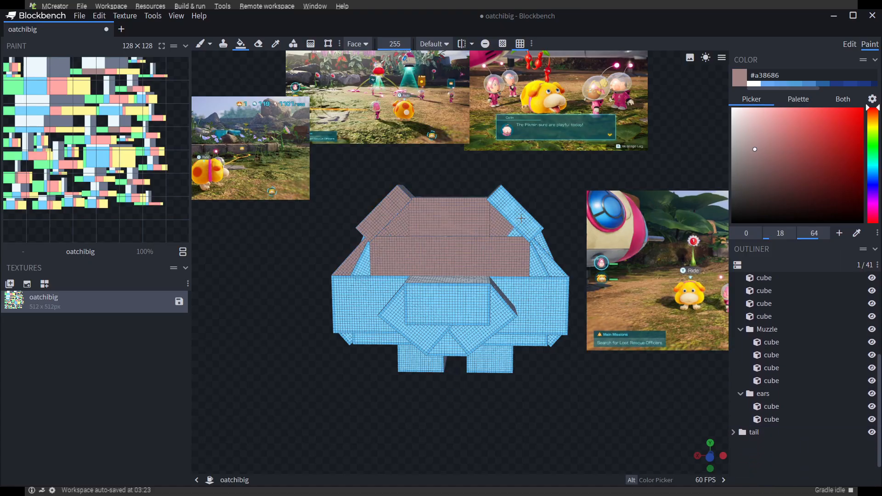
Hide most of the collar cubes in the Body group and examine the model without them from the side and front
drag(522, 382, 487, 404)
drag(871, 304, 873, 362)
click(872, 369)
drag(512, 411, 626, 406)
drag(576, 403, 661, 395)
click(867, 370)
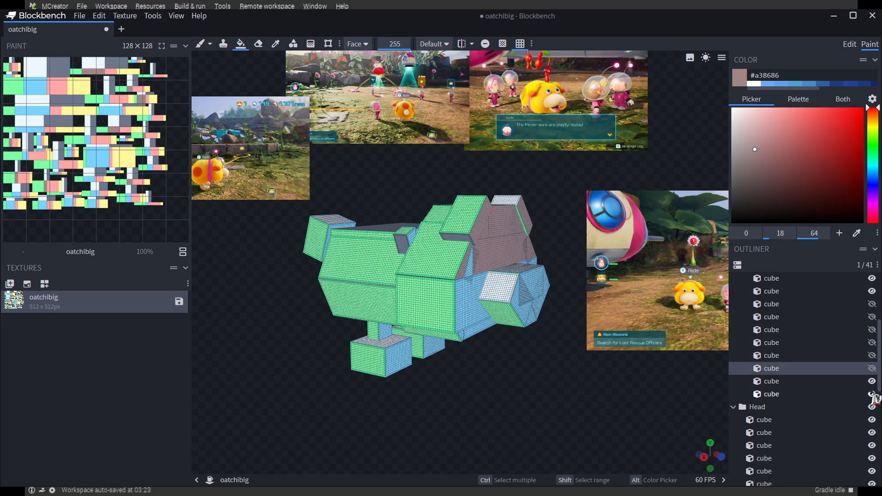
click(871, 393)
drag(540, 402, 597, 398)
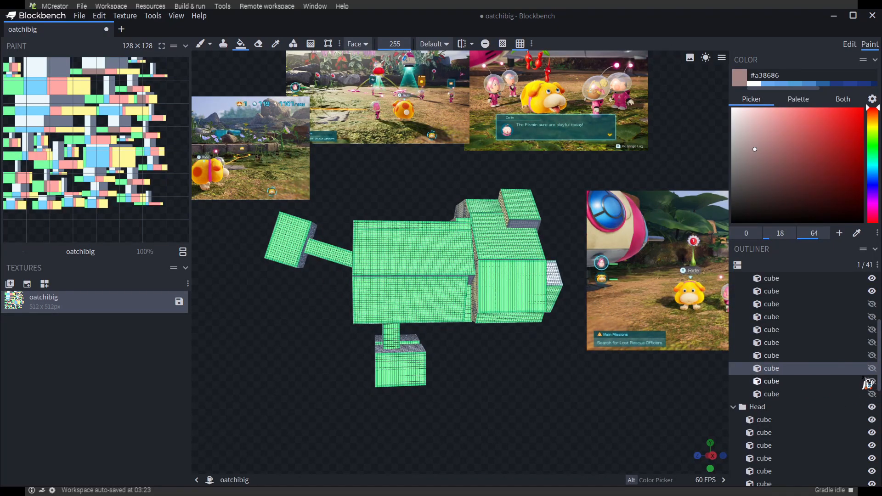
drag(559, 382, 455, 321)
scroll(849, 317, up, 2)
drag(527, 394, 327, 331)
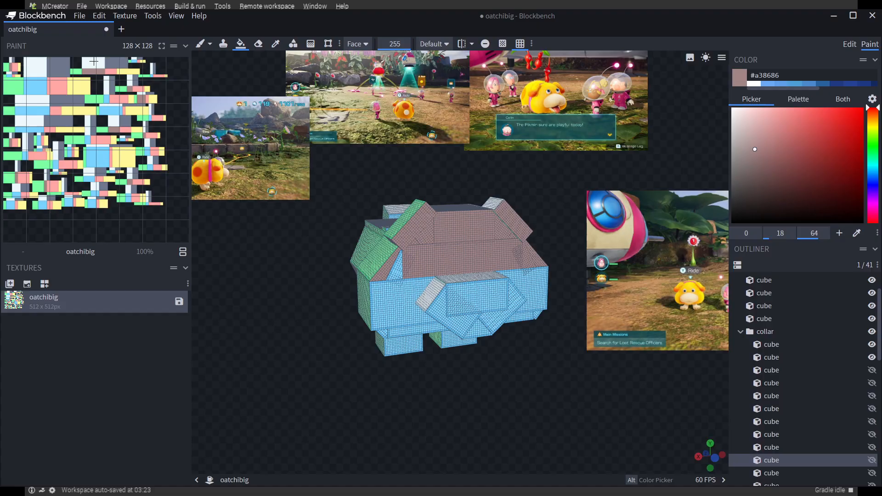
drag(482, 403, 571, 407)
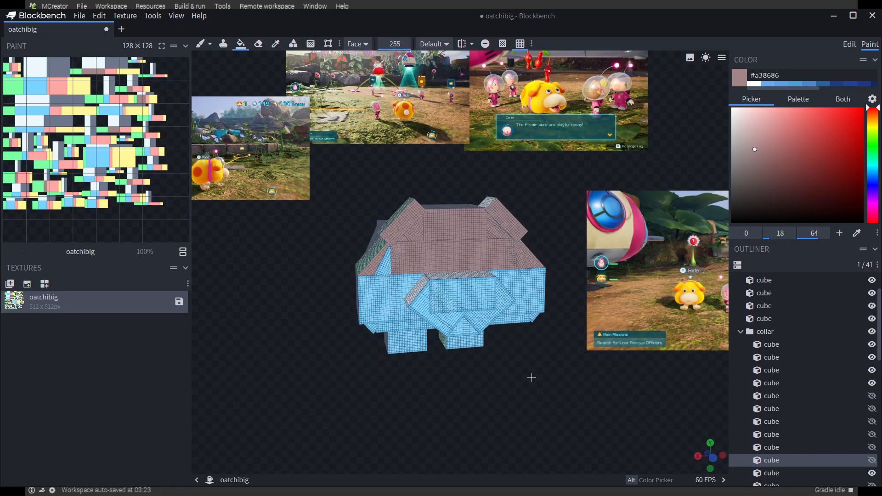
Undo the collar cube hiding, the head fills and the second texture template
key(ctrl+z)
key(ctrl+z)
key(ctrl+z)
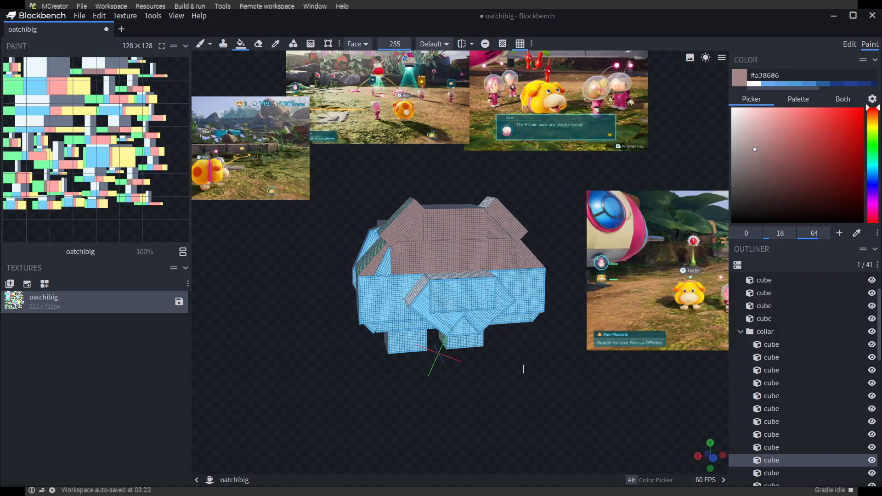
key(ctrl+z)
key(ctrl+z)
key(ctrl+z)
key(ctrl+z)
key(ctrl+z)
key(ctrl+z)
key(ctrl+z)
key(ctrl+z)
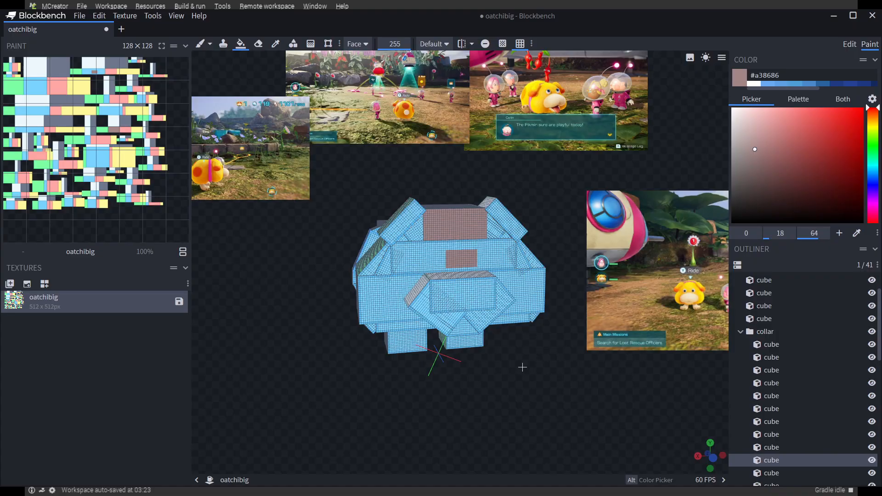
key(ctrl+z)
key(ctrl+z)
mouse_move(523, 366)
mouse_down()
mouse_move(589, 359)
mouse_move(528, 360)
mouse_up()
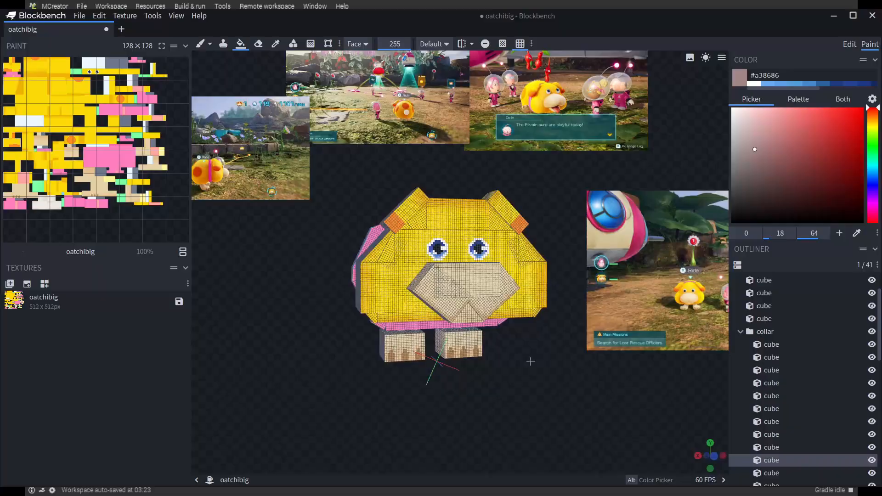
Undo the first texture template as well and reselect the original oatchibig.png texture
click(74, 305)
drag(441, 400, 254, 369)
key(ctrl+z)
key(ctrl+z)
click(81, 313)
drag(524, 421, 487, 401)
right_drag(487, 401, 501, 412)
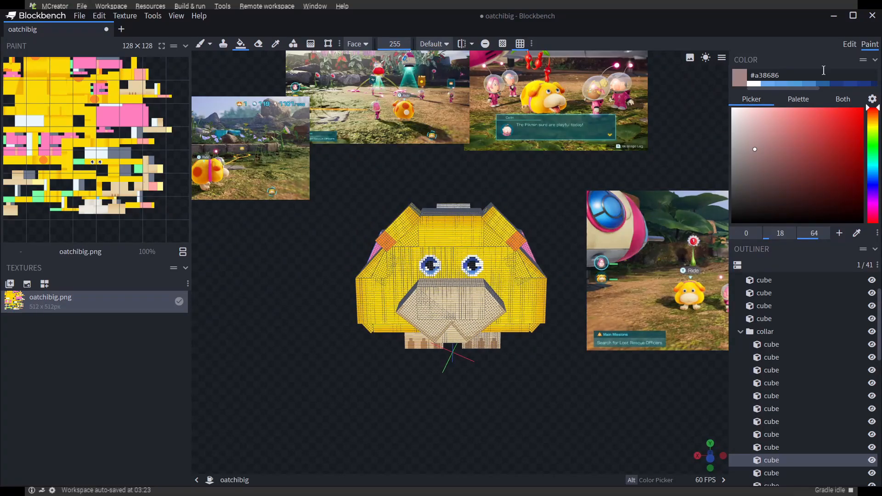
Return to Edit mode and examine the textured model from the front and the side, selecting single head and leg cubes
click(850, 45)
mouse_move(540, 406)
mouse_down()
mouse_move(586, 406)
mouse_move(565, 390)
mouse_move(531, 394)
mouse_up()
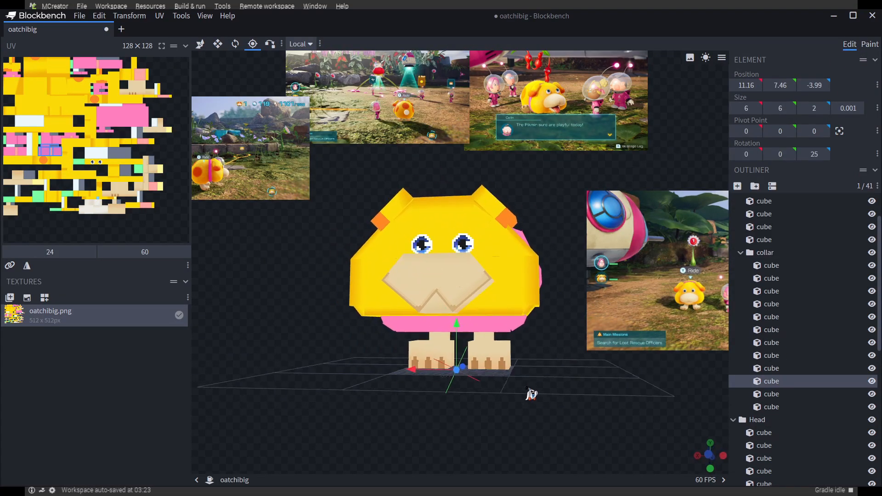
scroll(531, 394, up, 5)
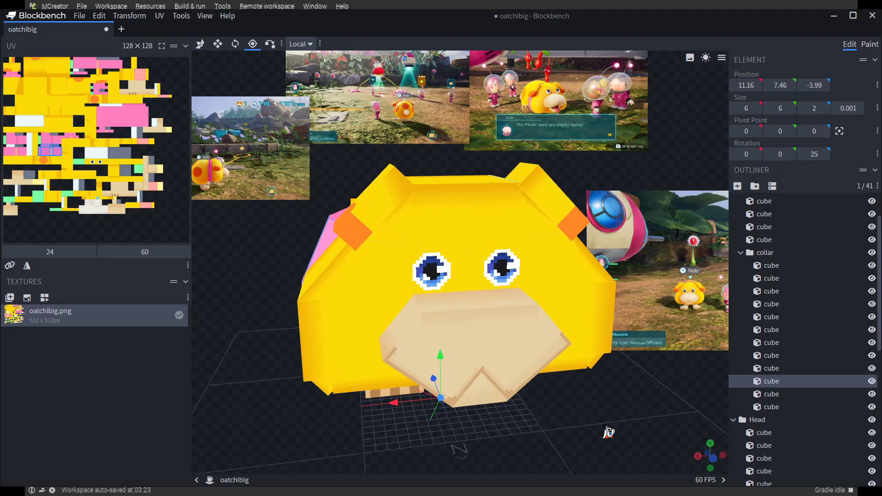
drag(608, 431, 545, 406)
click(544, 403)
drag(619, 435, 645, 406)
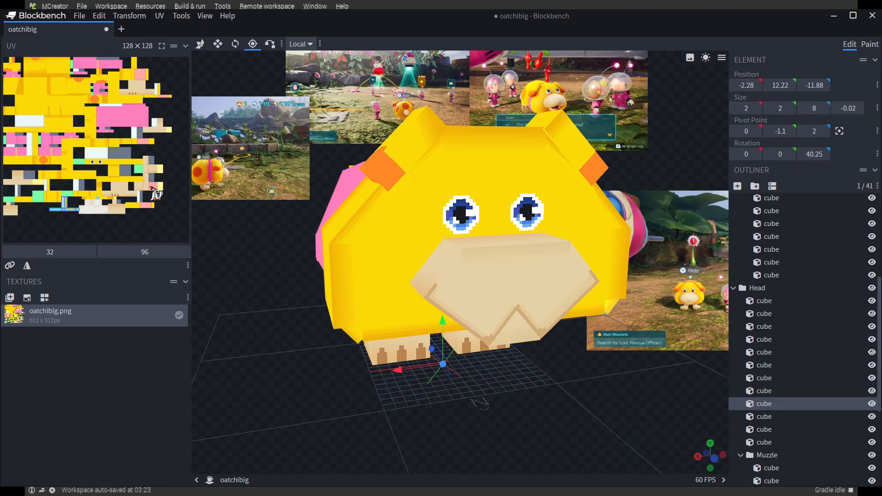
drag(270, 379, 381, 404)
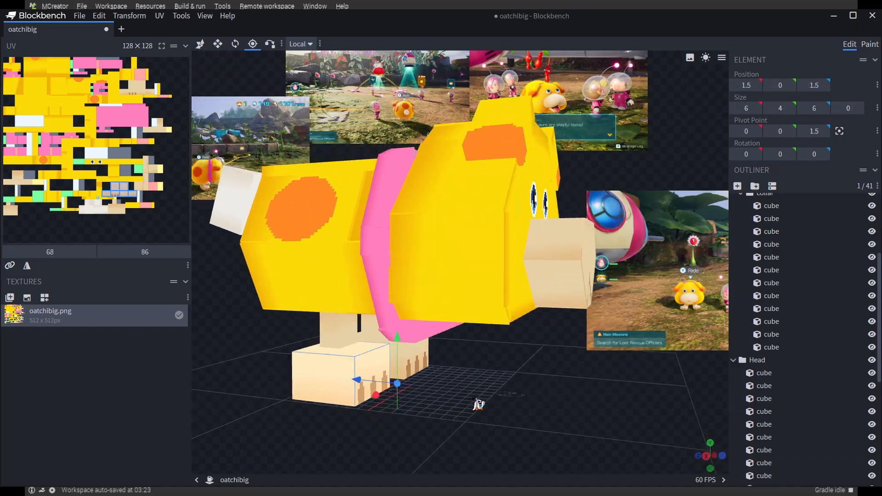
drag(570, 406, 599, 426)
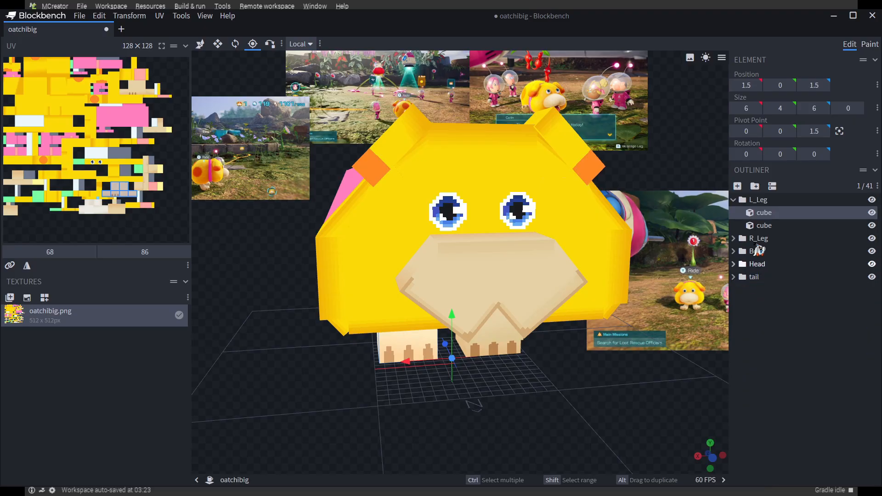
Hide every group except L_Leg, and hide its foot cube so only the upper leg cube is left
click(871, 264)
drag(639, 393, 534, 250)
scroll(547, 249, up, 2)
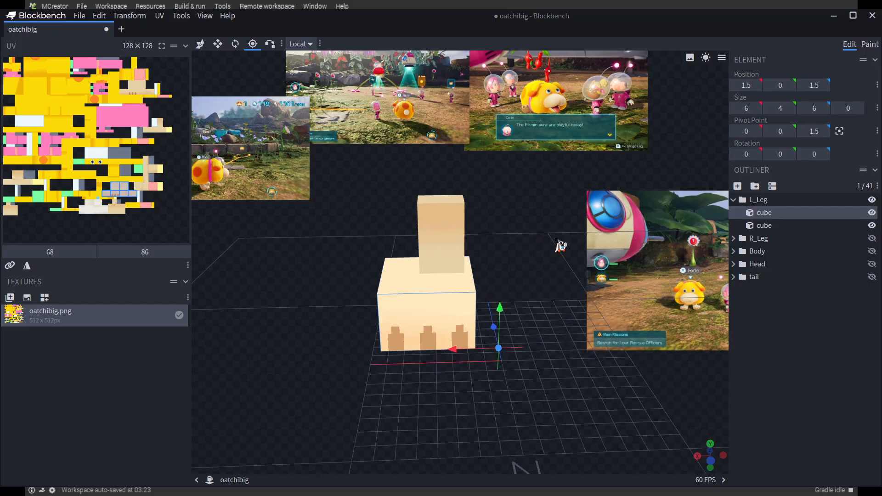
click(872, 213)
drag(526, 291, 522, 263)
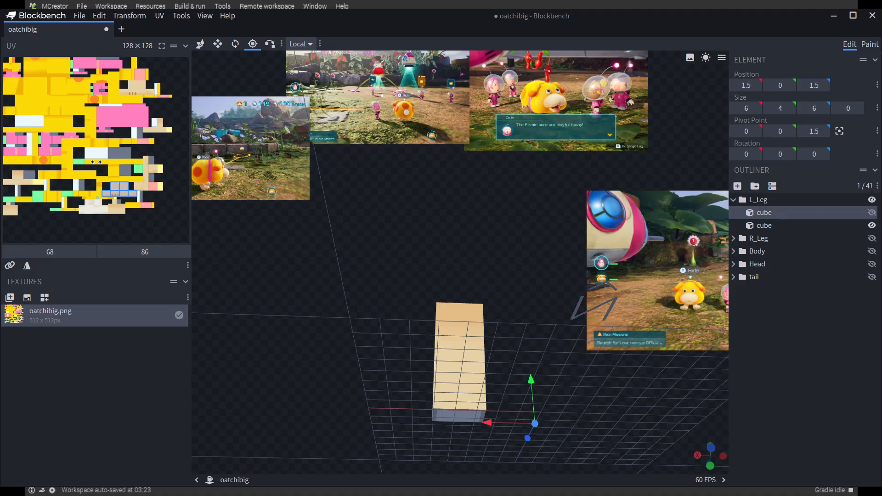
Switch to Paint mode and sample the beige colour #e6d1a6 from the upper leg cube with the Color Picker
click(874, 49)
drag(533, 356, 521, 220)
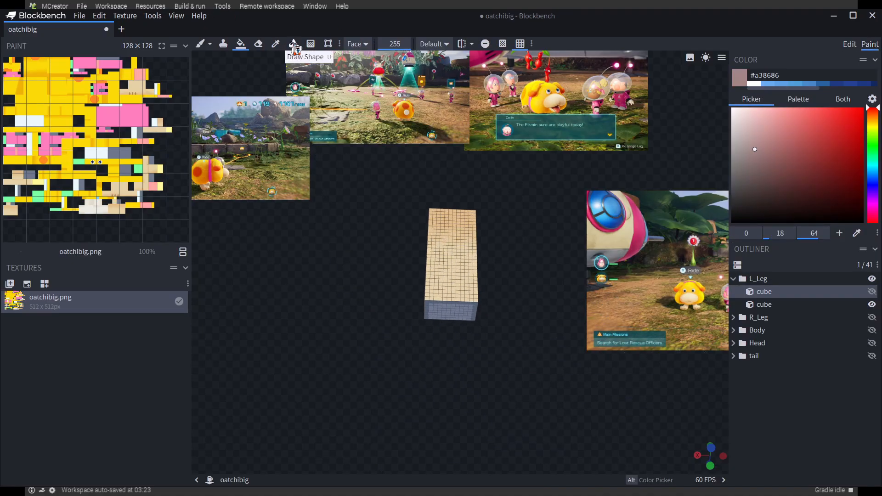
click(449, 261)
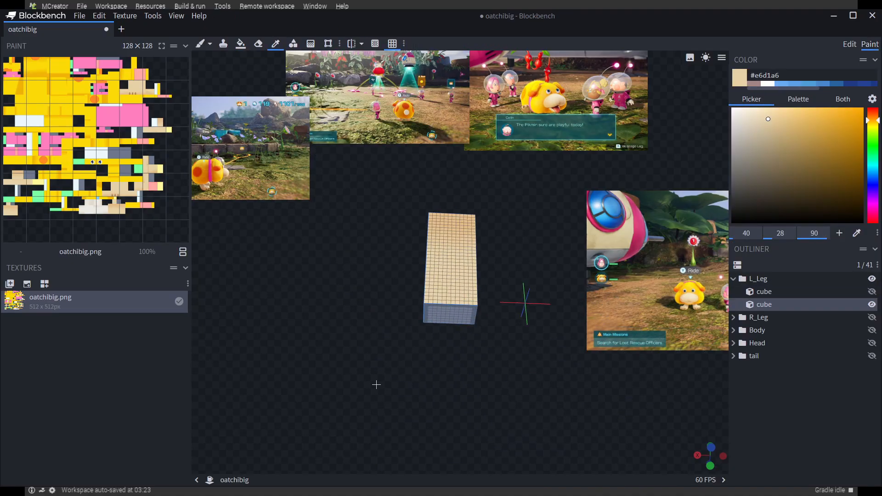
Fill the unpainted faces of L_Leg's upper cube with beige #e6d1a6 and show the foot cube again
drag(376, 384, 514, 452)
click(454, 376)
drag(460, 257, 509, 280)
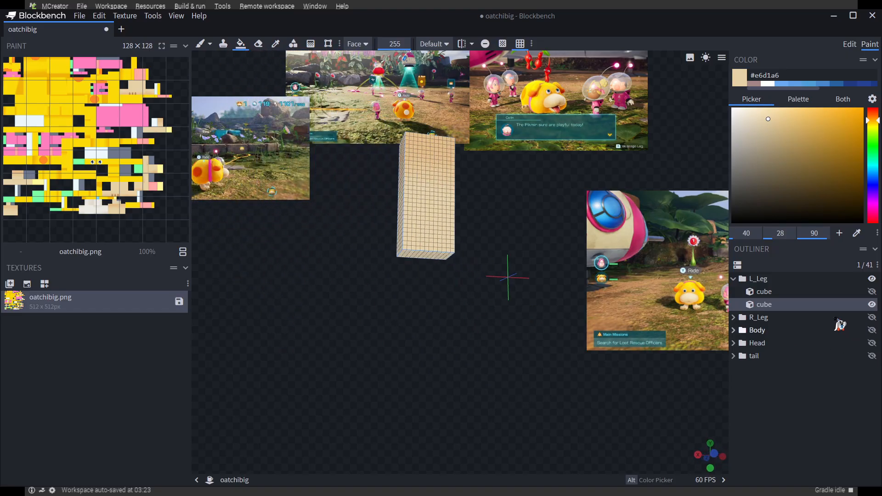
click(873, 293)
drag(494, 384, 558, 411)
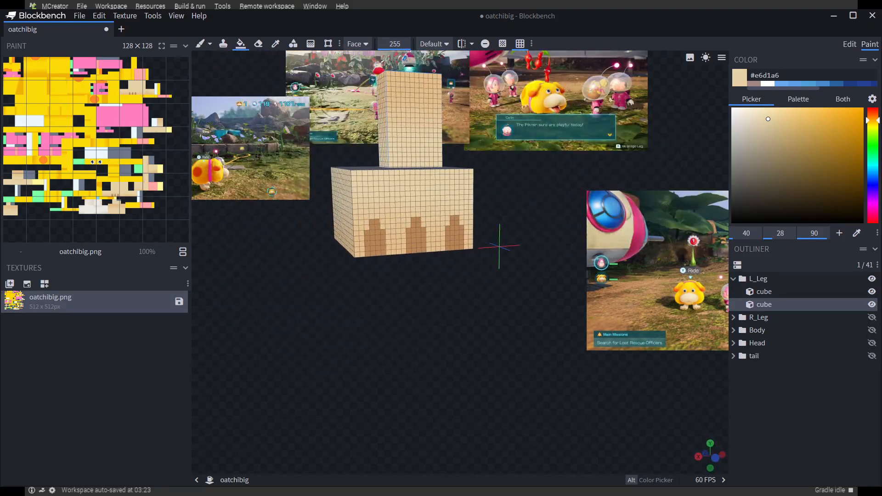
Hide L_Leg, isolate R_Leg's upper cube, fill its unpainted faces with beige #e6d1a6 and show its foot cube again
click(871, 279)
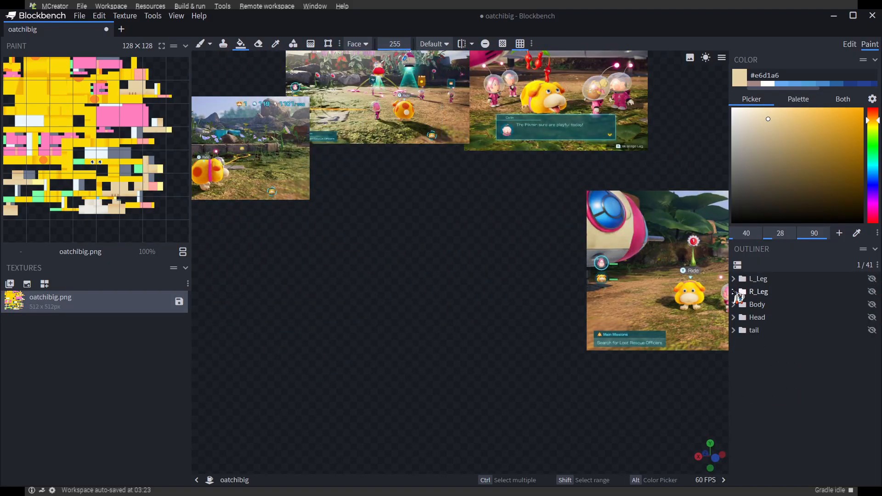
click(871, 305)
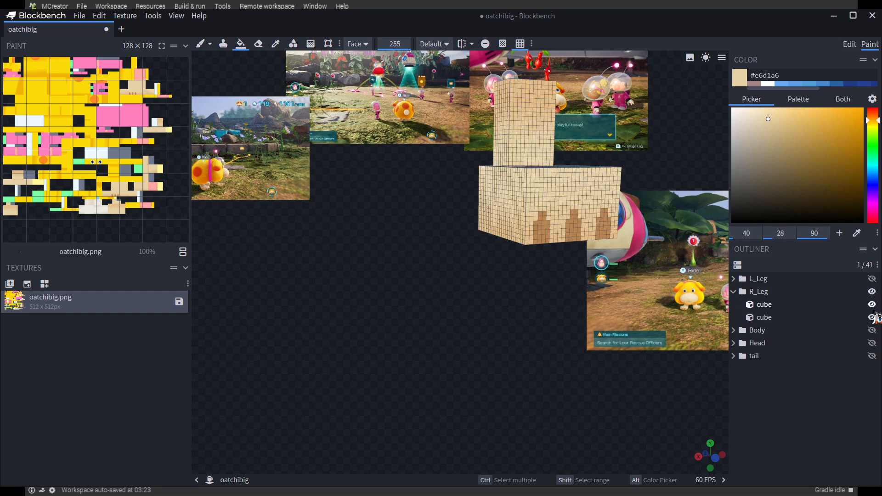
click(872, 317)
drag(523, 382, 553, 317)
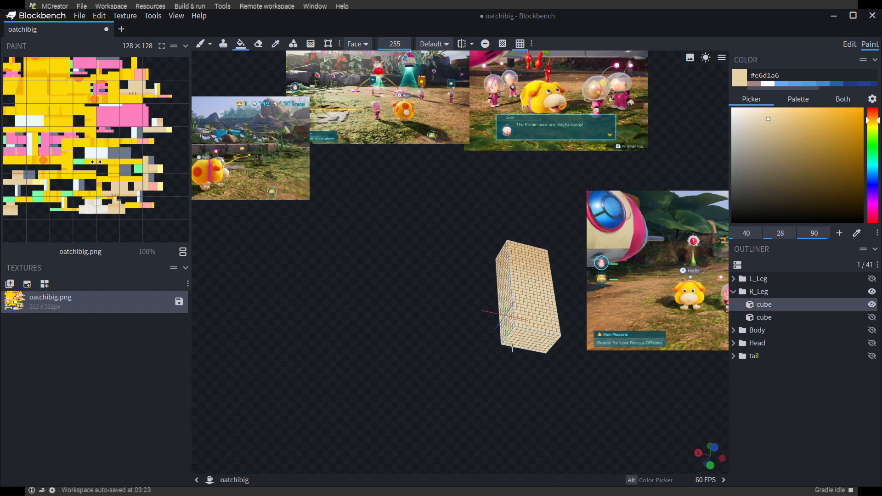
drag(511, 348, 725, 338)
click(872, 317)
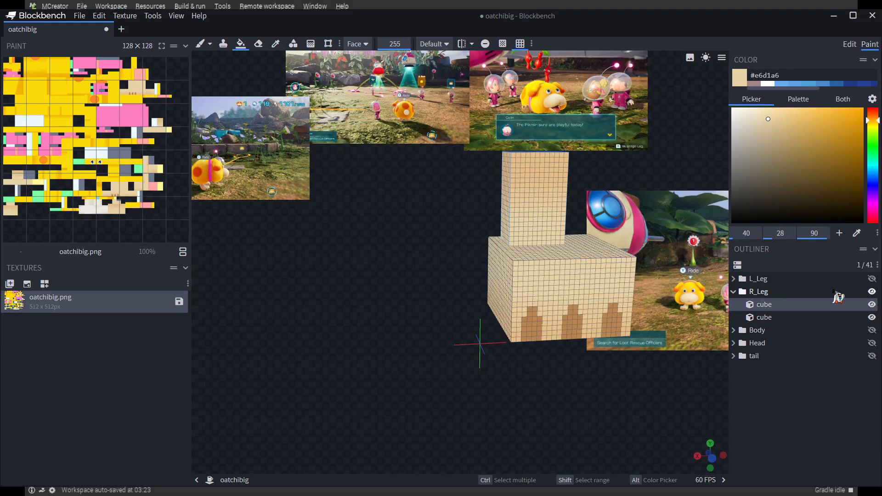
Hide R_Leg, show and expand the Body group, and hide all of its cubes including the collar
click(871, 291)
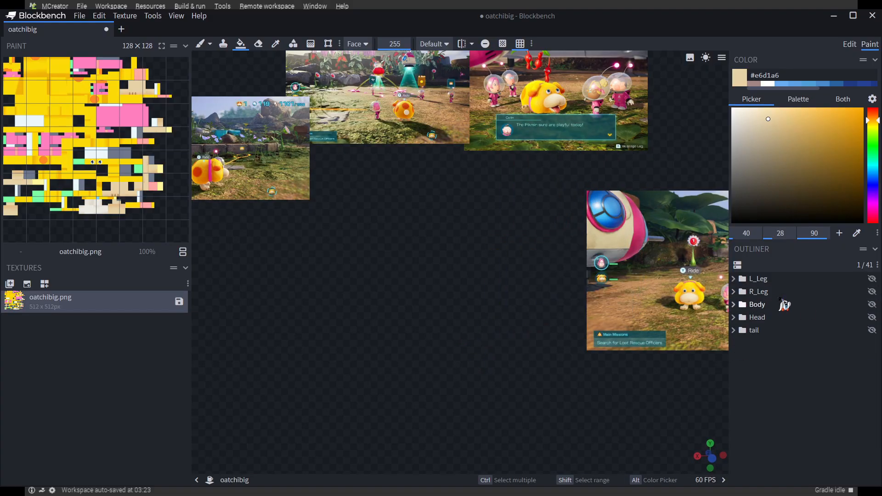
click(871, 304)
drag(475, 341, 563, 343)
scroll(563, 343, down, 4)
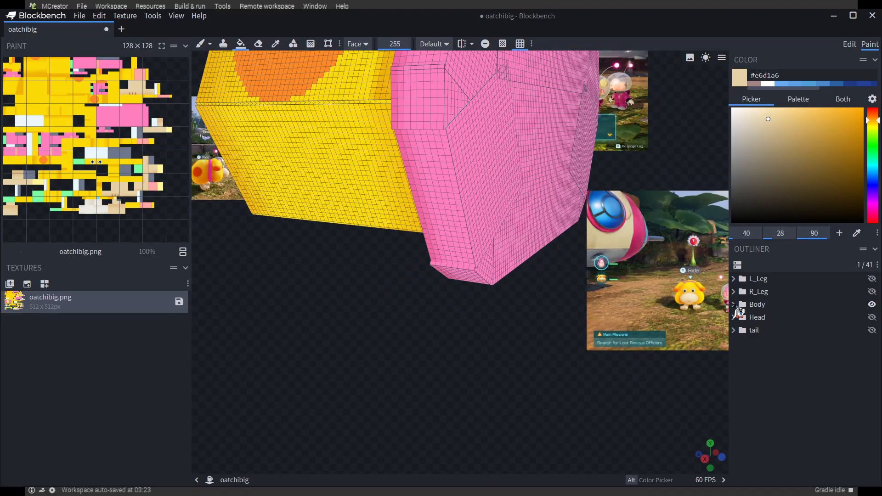
click(733, 305)
drag(582, 381, 592, 374)
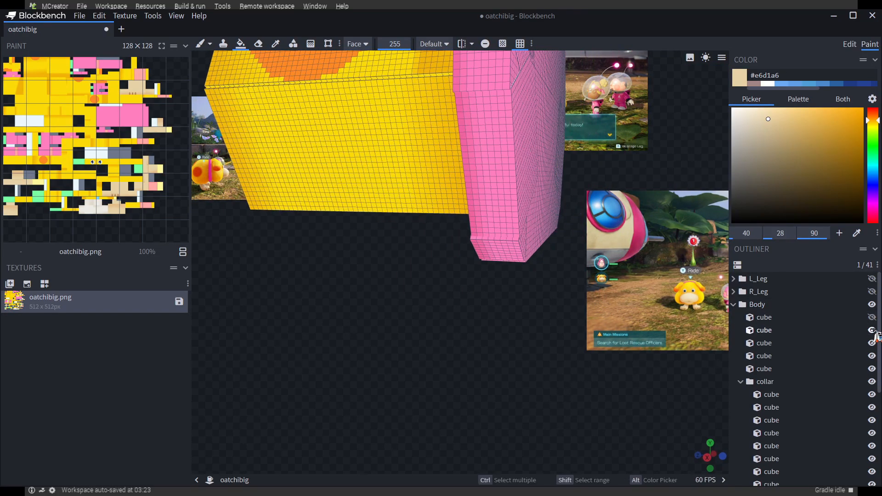
drag(871, 356, 872, 395)
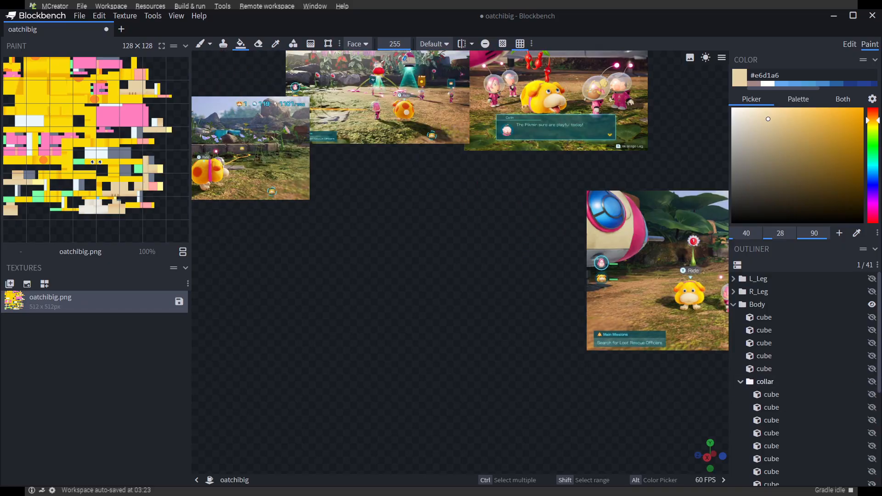
Show Body's fifth, fourth and third cubes in turn, sample yellow #fcda07, and fill the third cube's unpainted faces with it
click(872, 369)
drag(492, 265, 855, 380)
click(872, 356)
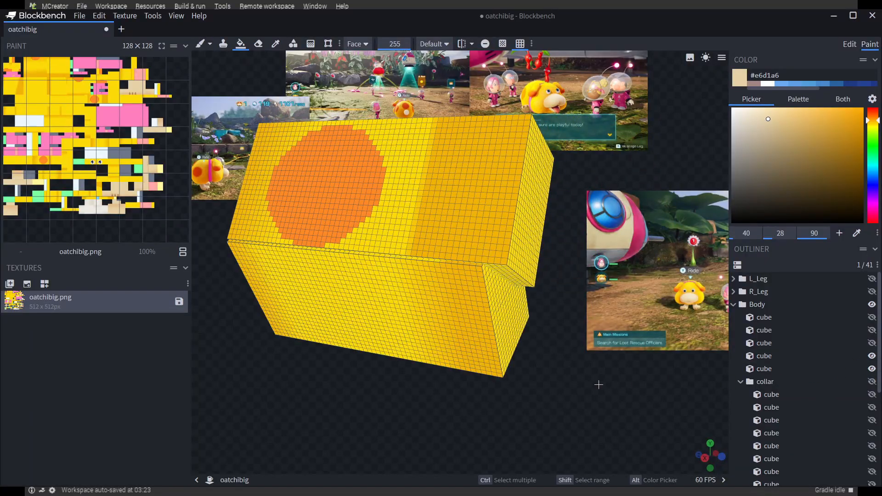
drag(597, 377, 844, 383)
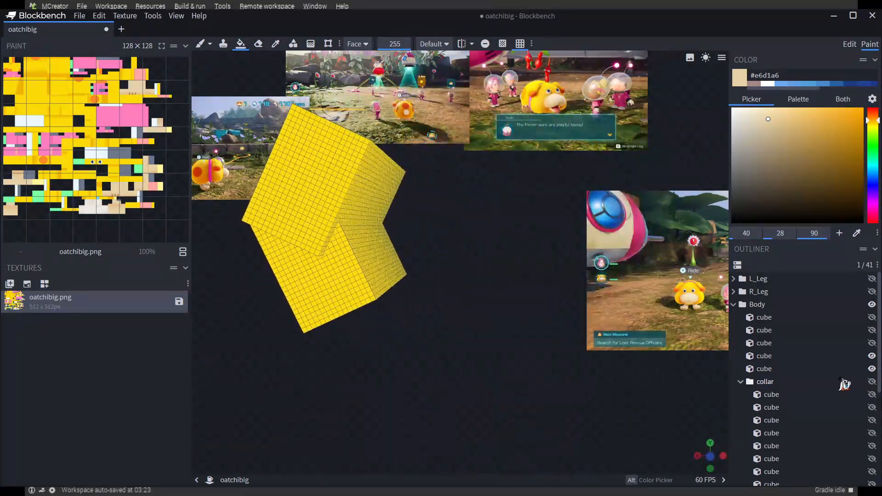
click(872, 344)
drag(643, 372, 599, 176)
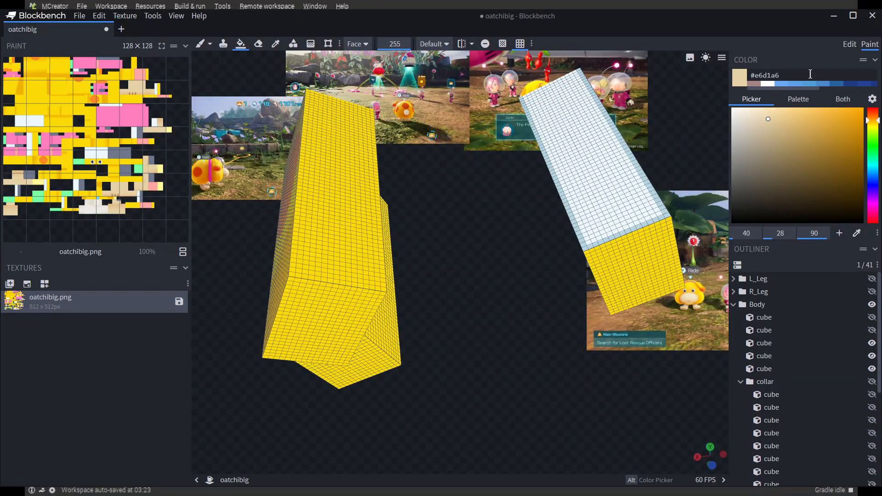
click(633, 250)
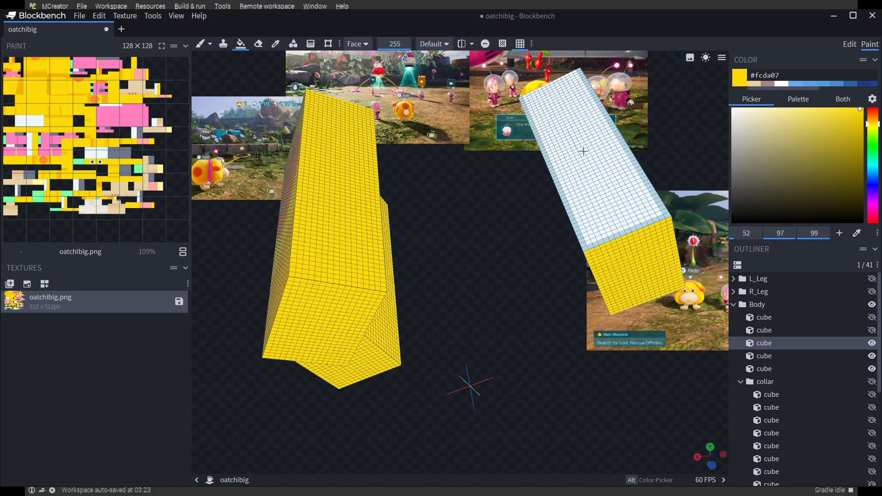
drag(537, 294, 555, 264)
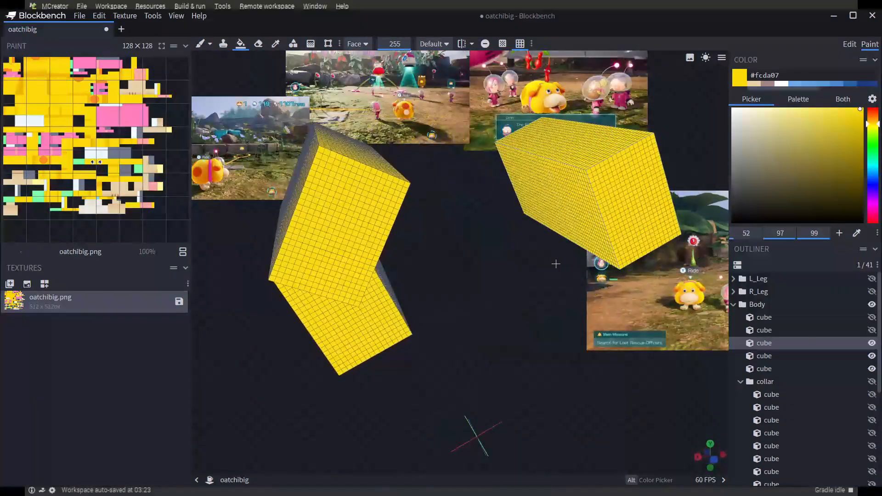
Show Body's second and first cubes and check their faces for unpainted areas
click(872, 330)
drag(606, 362, 658, 375)
click(872, 317)
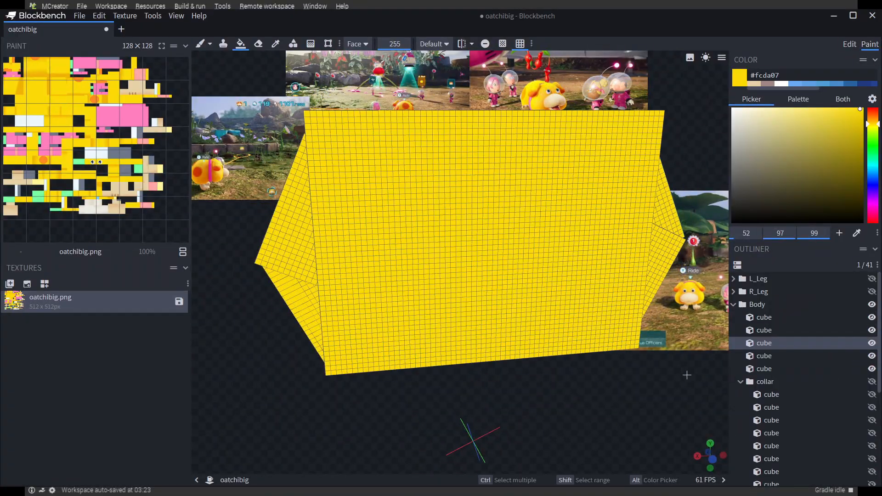
drag(815, 332, 648, 400)
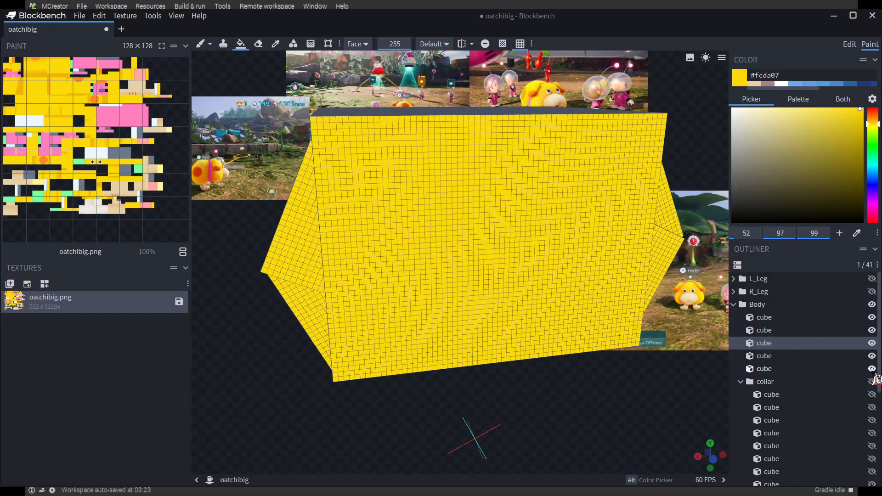
Hide the five Body cubes and show only the collar group
drag(871, 321, 872, 373)
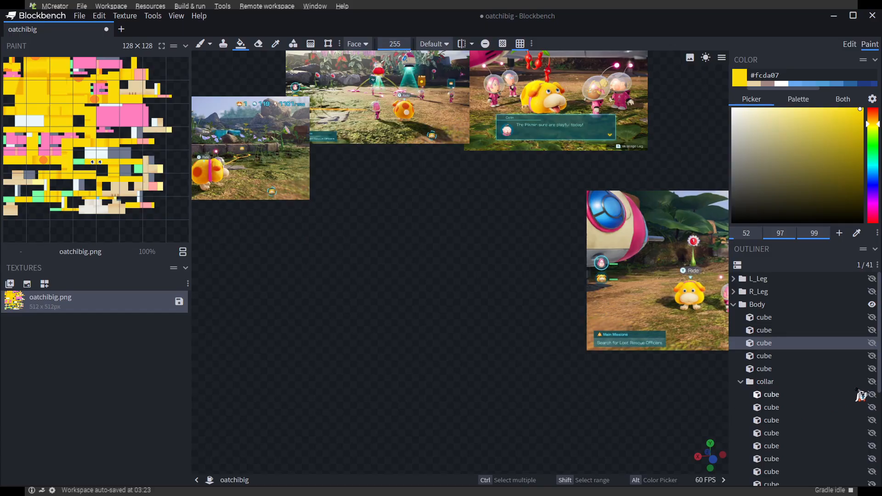
click(871, 381)
drag(598, 413, 620, 387)
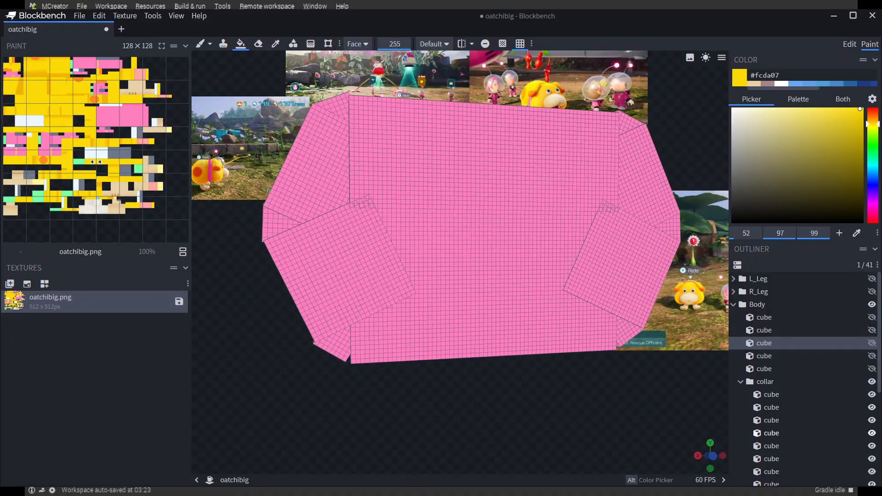
Hide the collar cubes from the last one upward until only the first collar cube is left
scroll(871, 433, down, 2)
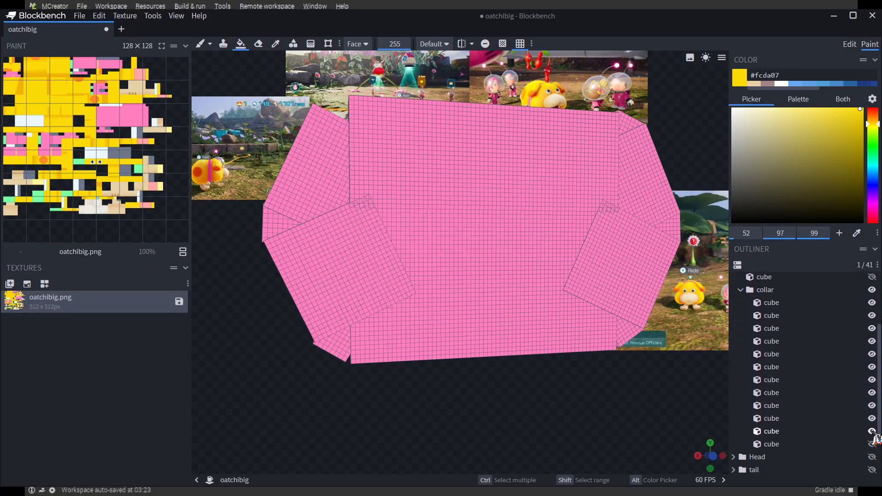
click(871, 418)
click(871, 405)
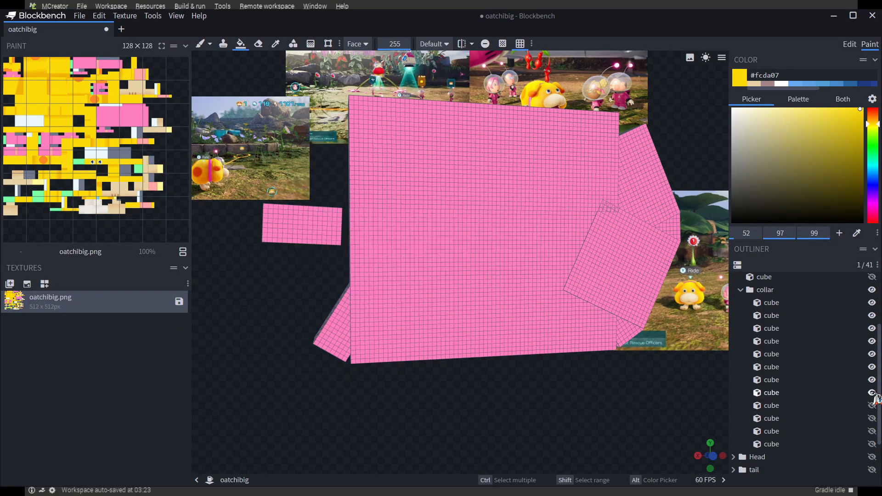
click(871, 367)
click(872, 354)
click(872, 341)
click(872, 328)
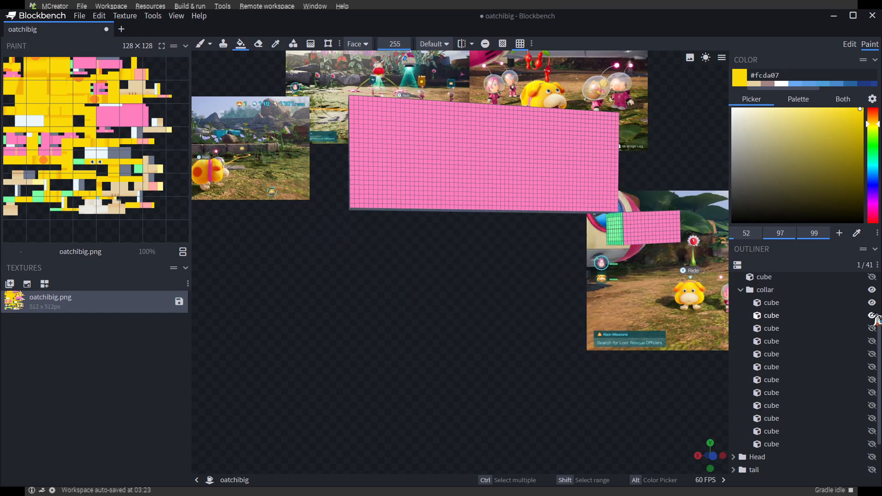
Sample pink #ff7ebe from the first collar cube and fill its green and red placeholder end faces with it
drag(510, 371, 578, 381)
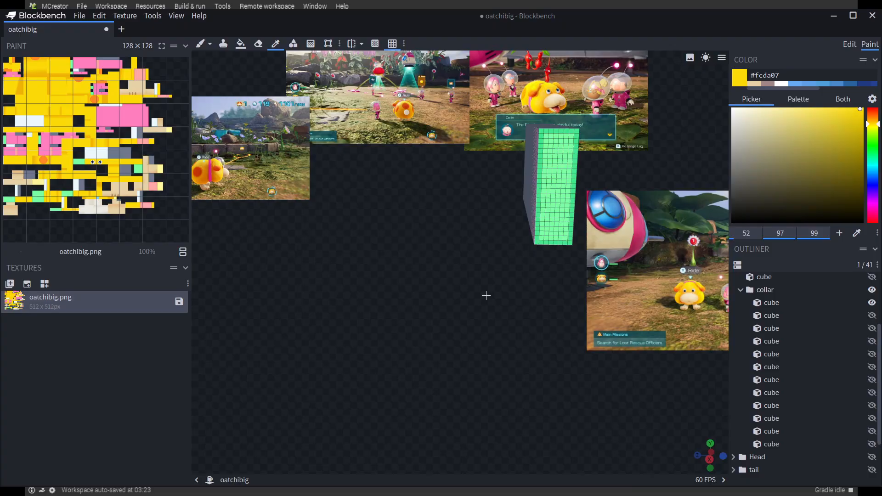
drag(486, 296, 524, 300)
click(554, 183)
drag(401, 246, 349, 175)
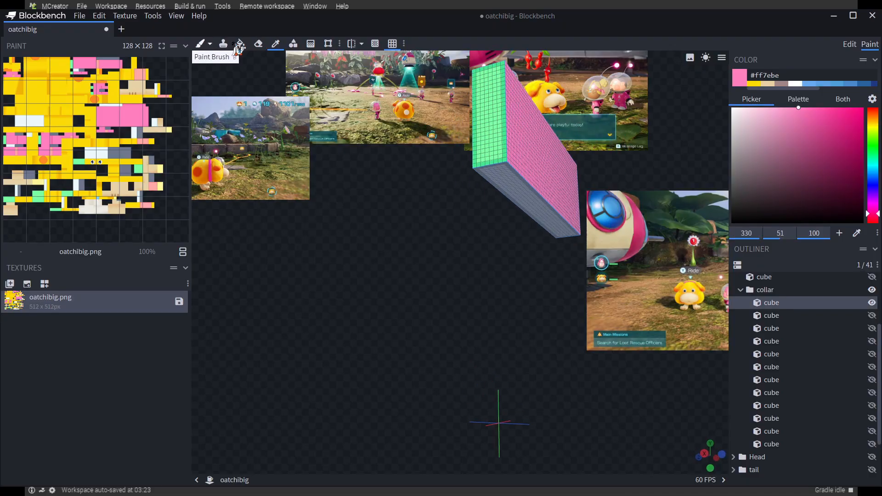
drag(453, 237, 529, 170)
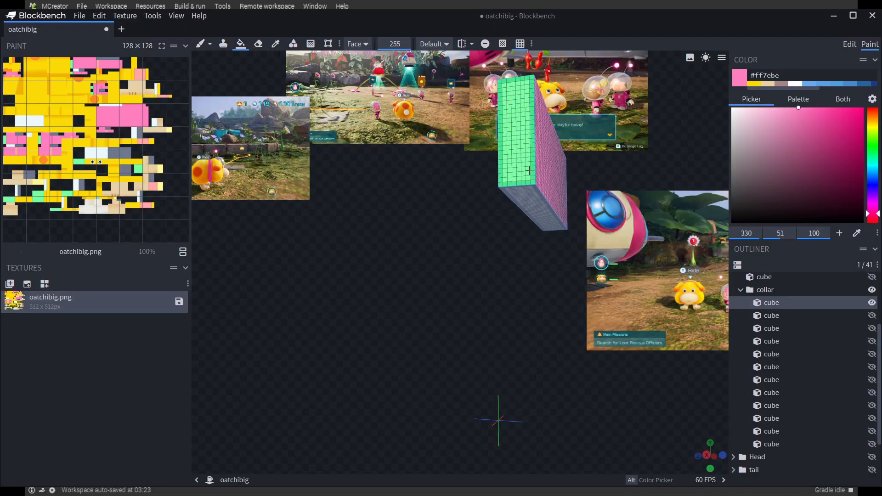
drag(487, 294, 395, 235)
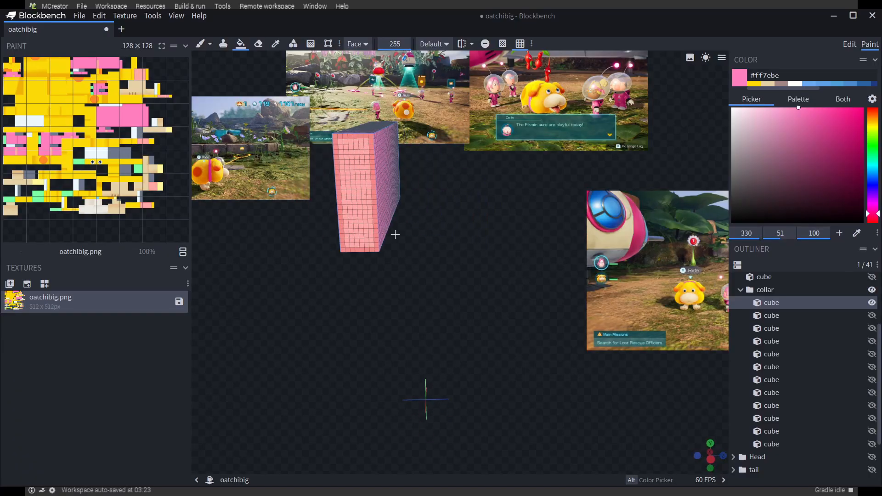
drag(475, 239, 597, 271)
Isolate the second collar cube and fill its unpainted faces with pink #ff7ebe
click(873, 303)
click(871, 315)
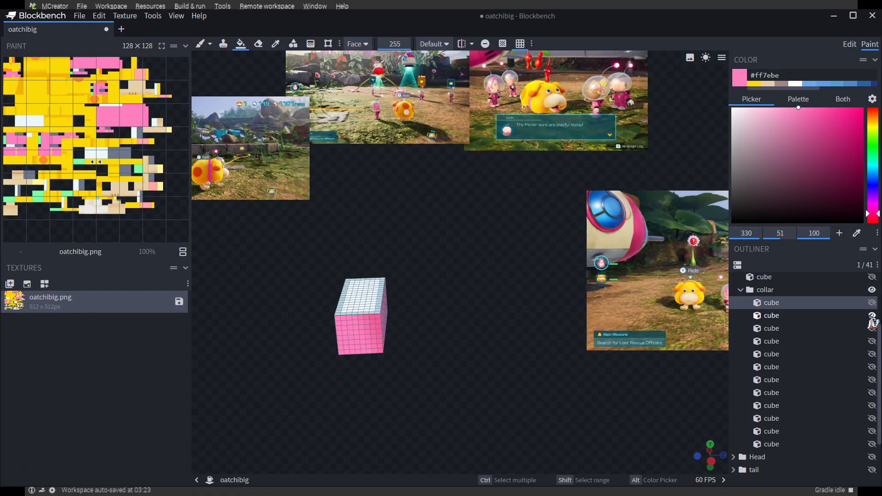
drag(511, 327, 450, 332)
click(394, 301)
drag(454, 368, 609, 347)
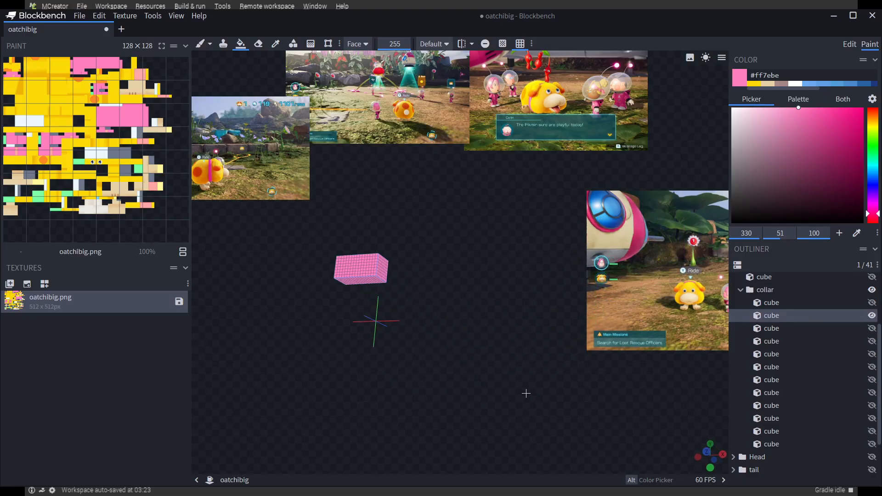
drag(526, 394, 794, 358)
Isolate the third collar cube and fill its unpainted faces with pink #ff7ebe
click(872, 328)
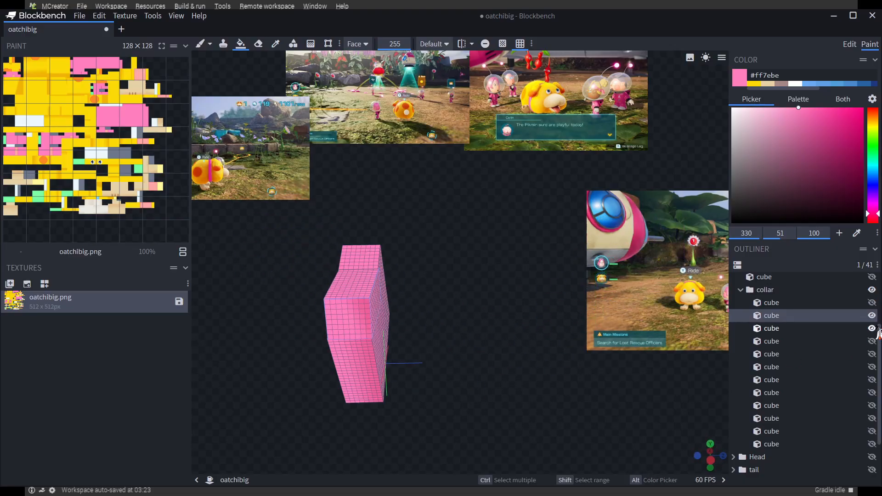
drag(562, 394, 569, 289)
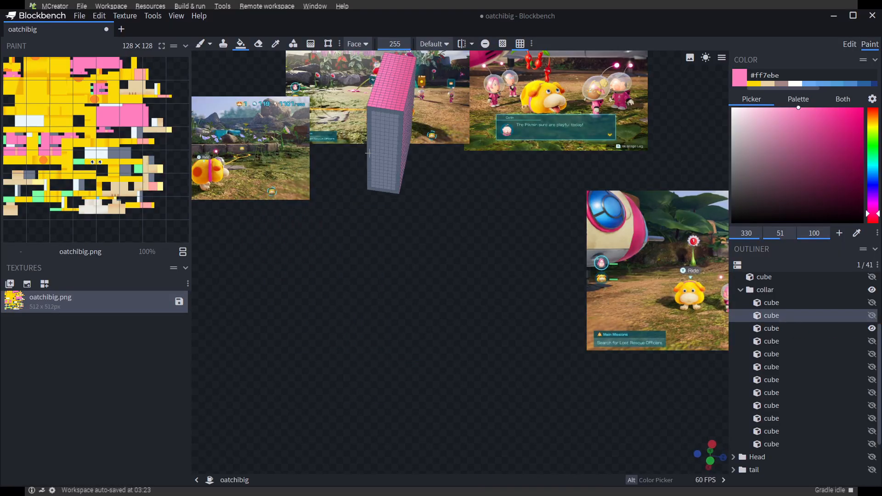
click(394, 159)
drag(392, 290, 578, 321)
click(575, 255)
drag(521, 271, 581, 330)
Isolate the fourth collar cube and fill its unpainted faces with pink #ff7ebe
click(871, 328)
click(871, 341)
drag(611, 271, 520, 303)
click(539, 198)
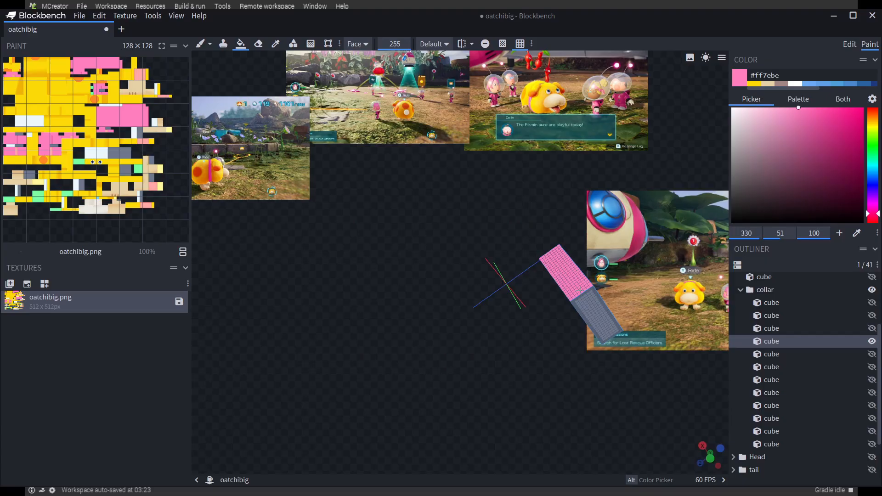
click(592, 315)
mouse_move(551, 358)
mouse_down()
mouse_move(453, 398)
mouse_move(564, 367)
mouse_up()
Isolate the fifth collar cube and fill its red placeholder end face with pink #ff7ebe
click(872, 341)
click(871, 354)
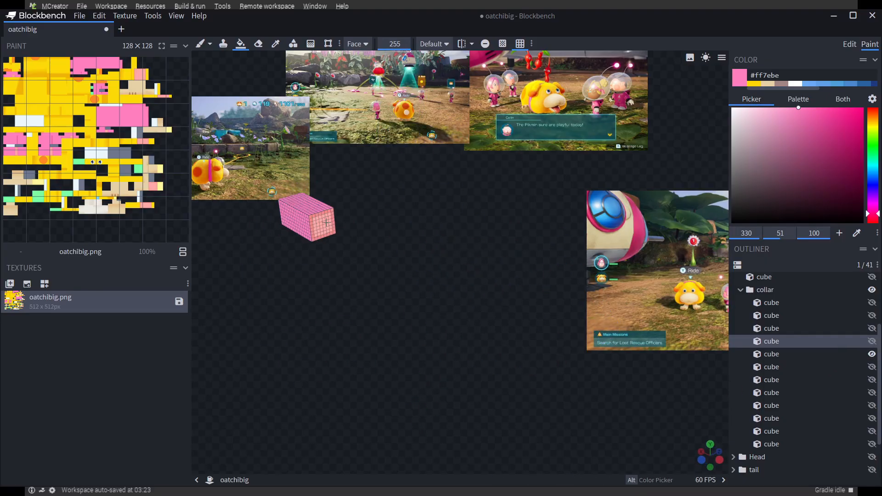
drag(326, 222, 557, 295)
Isolate the sixth collar cube, the large slab, and fill its unpainted faces with pink #ff7ebe
click(872, 354)
click(871, 366)
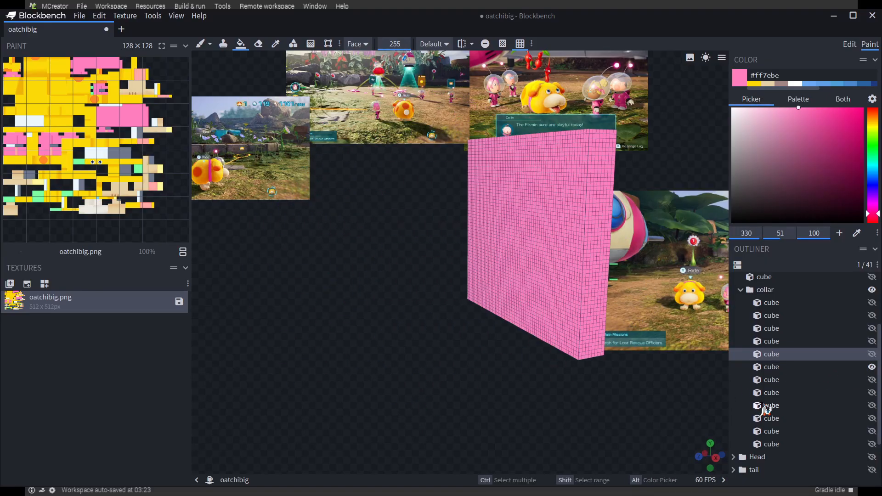
drag(643, 229, 671, 266)
click(558, 271)
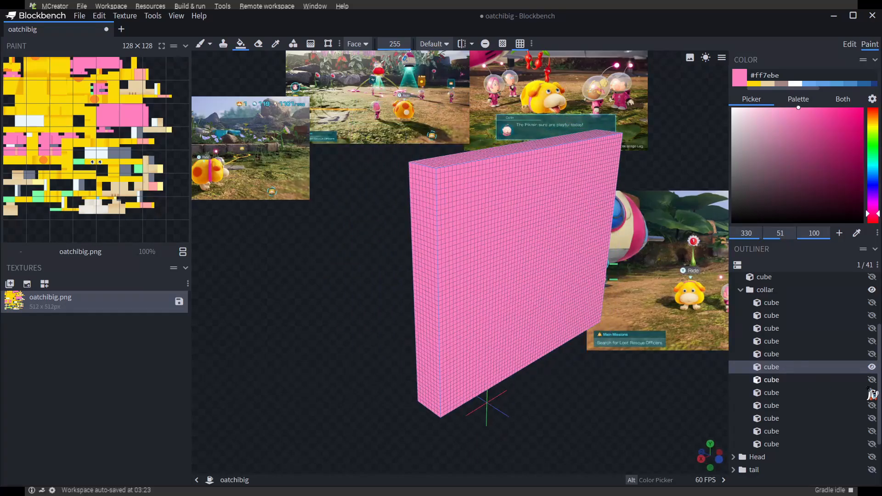
Isolate the seventh collar cube and fill its unpainted faces with pink #ff7ebe
click(872, 367)
click(872, 380)
click(587, 277)
drag(498, 322, 568, 328)
Isolate the eighth collar cube and fill its unpainted faces with pink #ff7ebe
click(871, 380)
click(870, 393)
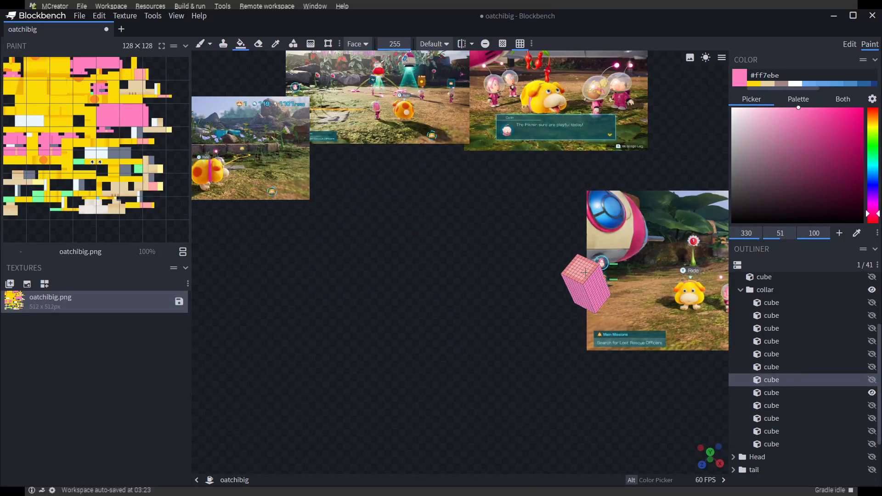
click(580, 277)
drag(542, 294, 878, 389)
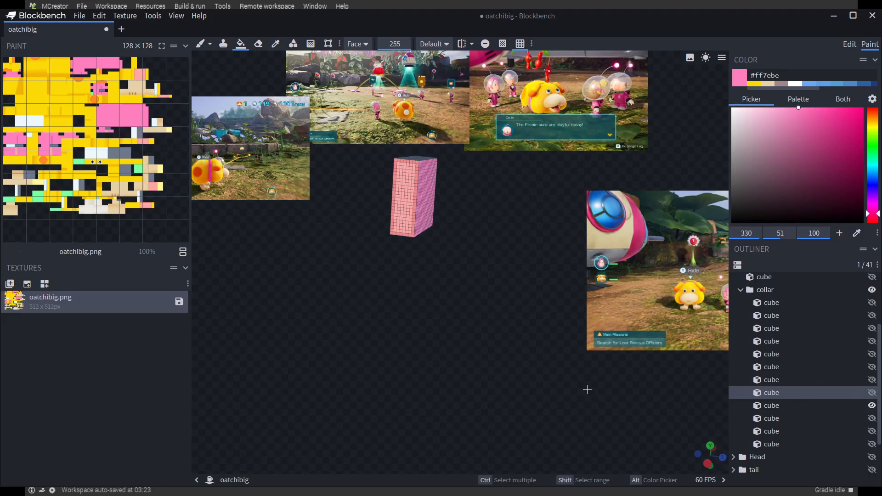
Isolate the ninth collar cube and fill its unpainted faces with pink #ff7ebe
drag(586, 390, 551, 321)
click(439, 183)
drag(516, 243, 665, 381)
Isolate the tenth collar cube and fill its unpainted faces with pink #ff7ebe
click(872, 406)
click(872, 418)
drag(527, 352, 510, 324)
click(351, 218)
drag(395, 271, 423, 388)
Isolate the eleventh collar cube and fill its unpainted faces with pink #ff7ebe
click(872, 418)
click(871, 431)
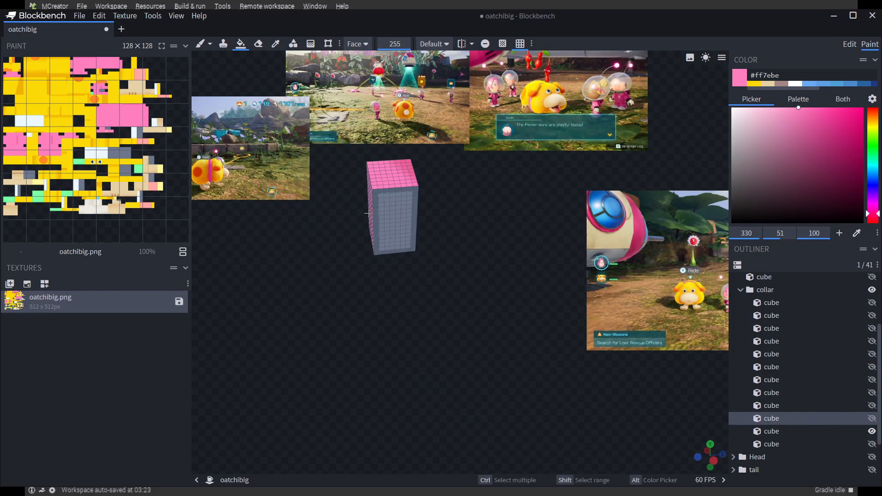
click(369, 214)
drag(391, 225, 415, 237)
drag(546, 225, 368, 243)
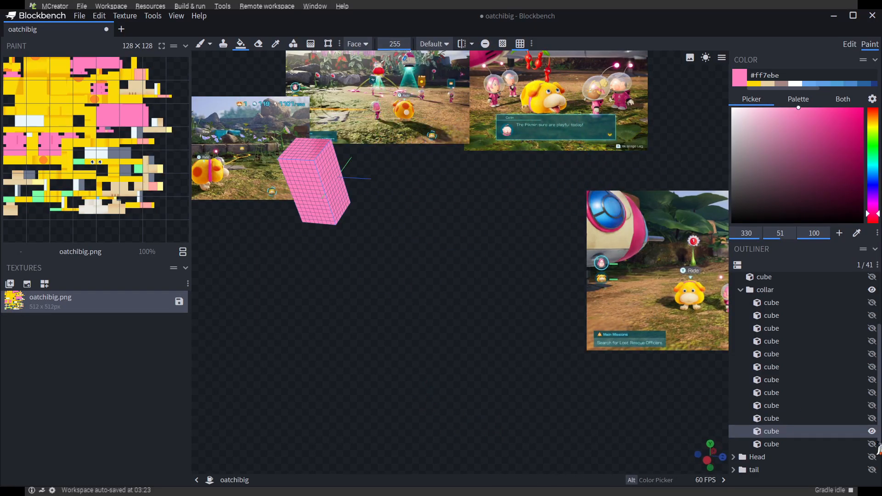
Isolate the twelfth and last collar cube and fill its unpainted faces with pink #ff7ebe
click(872, 431)
click(871, 444)
drag(445, 223, 436, 198)
click(417, 205)
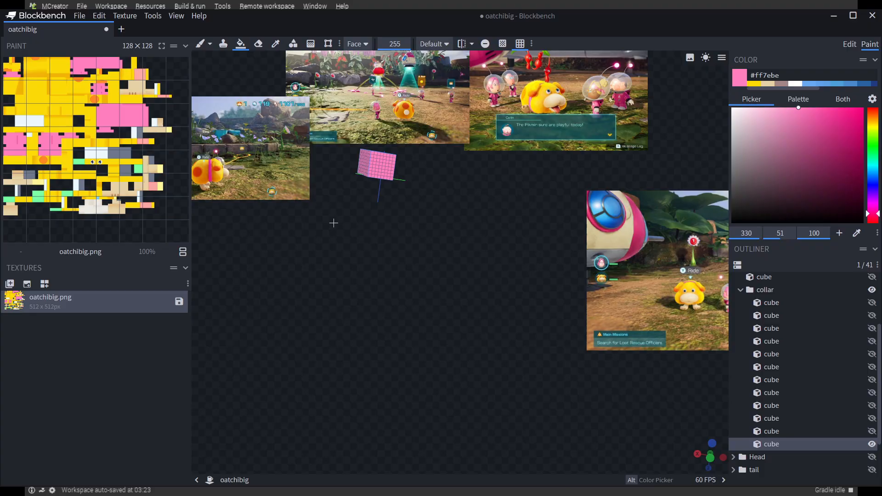
drag(224, 335, 358, 337)
Make all the collar cubes visible again and collapse the Body group
drag(872, 303, 873, 432)
scroll(774, 319, up, 3)
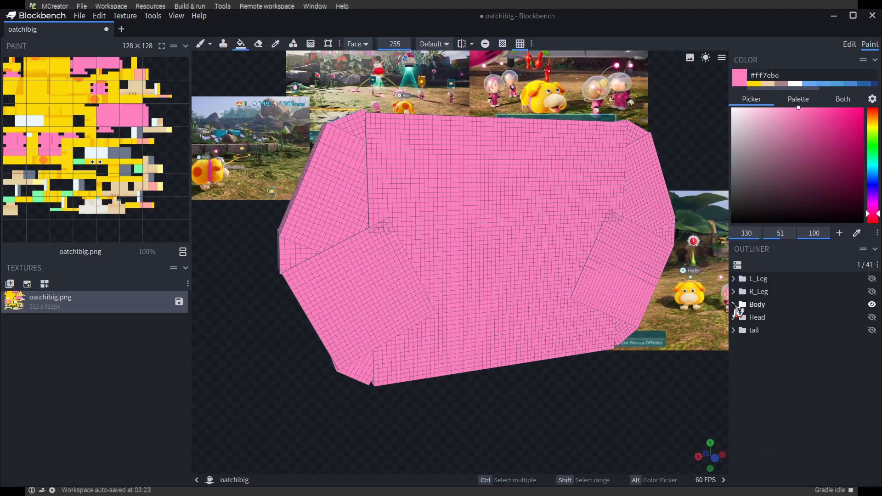
click(733, 304)
scroll(805, 395, down, 4)
scroll(818, 359, up, 4)
Hide the Body group, then show the Head group and expand it to list its cubes
click(872, 305)
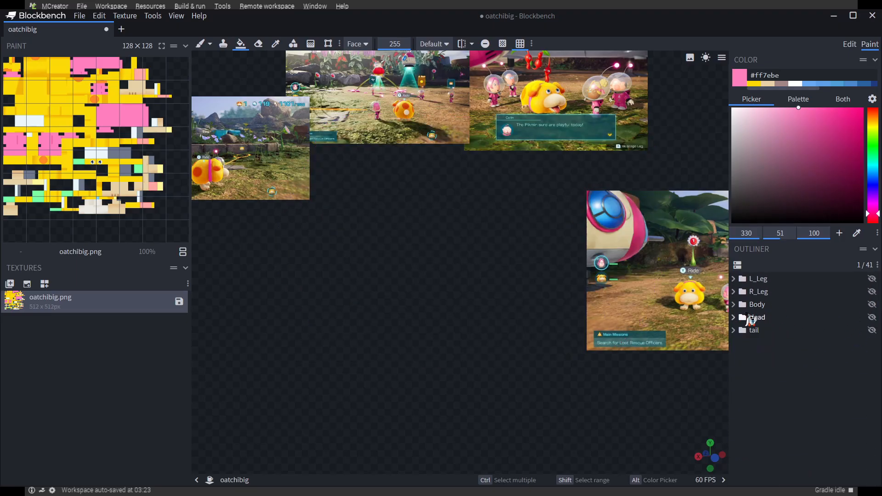
click(872, 317)
scroll(535, 413, down, 3)
drag(535, 418, 495, 445)
click(733, 317)
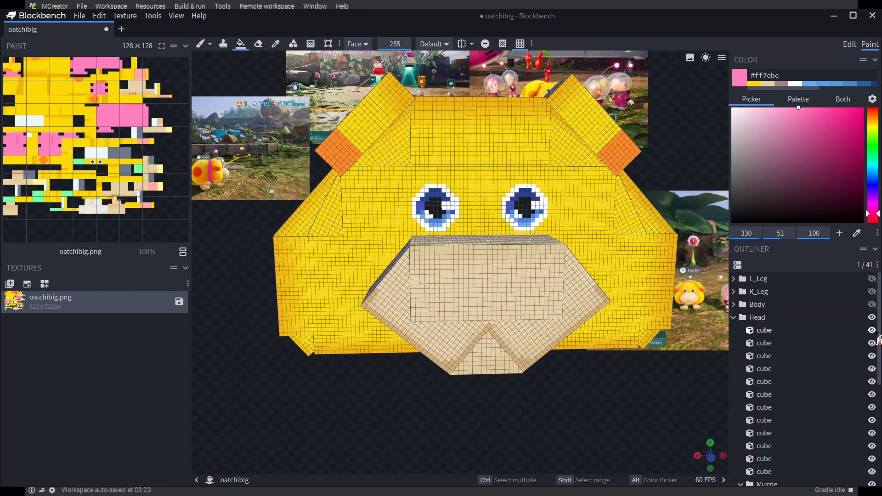
Hide the head, muzzle and ear cubes so that only the first Head cube stays visible
drag(877, 339, 871, 379)
scroll(877, 391, down, 2)
click(873, 395)
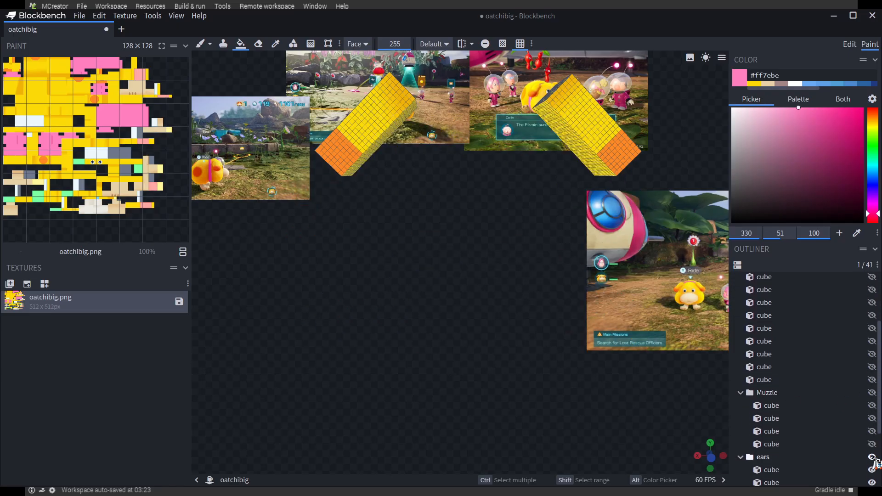
click(871, 457)
scroll(864, 444, down, 3)
scroll(864, 441, up, 4)
click(871, 323)
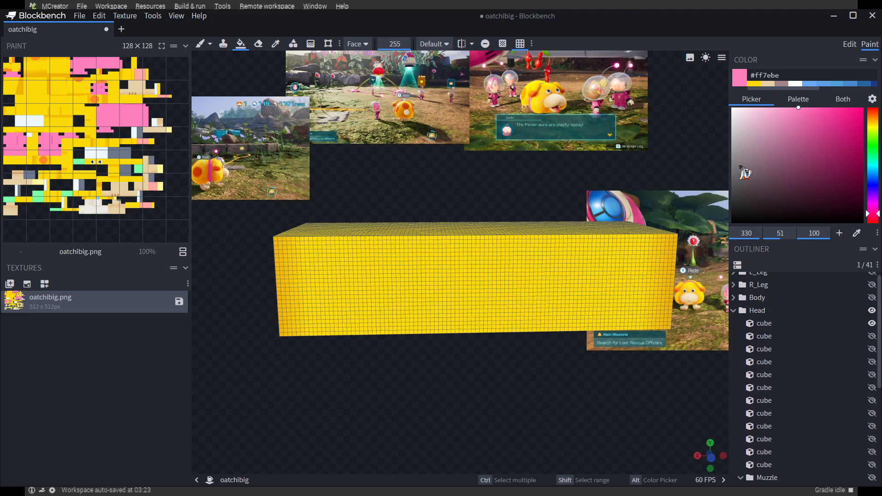
Sample the head's yellow #fcda07 and fill the unpainted faces of the first two Head cubes, isolating each in turn
click(276, 44)
click(332, 281)
click(251, 46)
mouse_move(322, 294)
mouse_down()
mouse_move(347, 307)
mouse_move(565, 244)
mouse_move(668, 358)
mouse_up()
click(457, 204)
drag(463, 284, 549, 335)
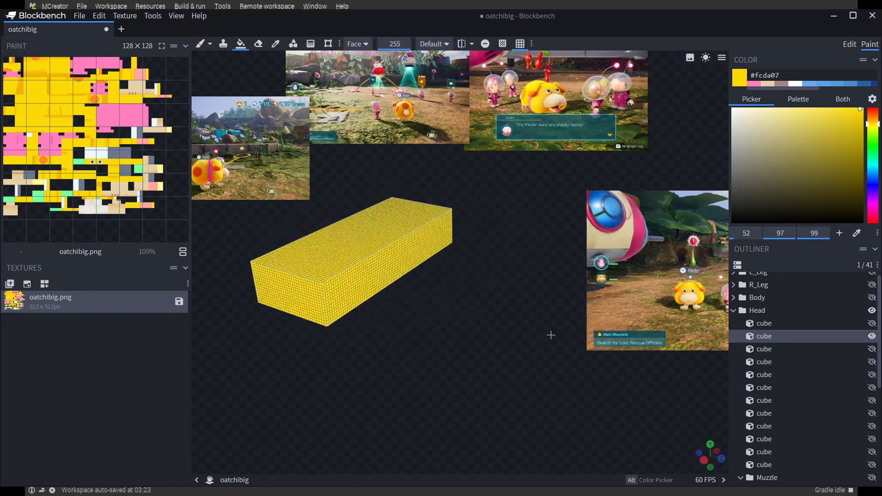
Isolate the third Head cube, the one with the eyes, and fill its unpainted faces with yellow #fcda07
click(871, 336)
click(872, 350)
click(354, 183)
drag(384, 227, 562, 145)
click(563, 145)
drag(502, 170, 504, 108)
click(504, 108)
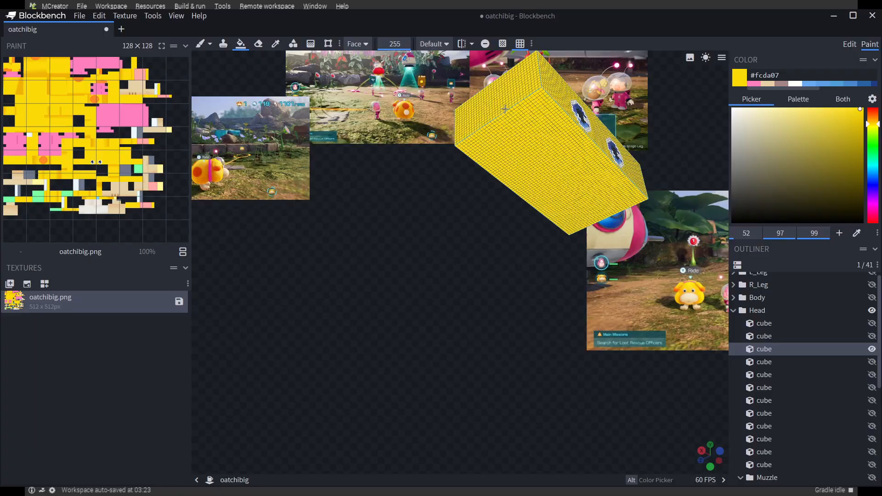
drag(429, 197, 357, 272)
click(357, 272)
key(ctrl+z)
drag(444, 317, 480, 294)
Isolate the fourth Head cube and fill its unpainted faces with yellow #fcda07
click(871, 350)
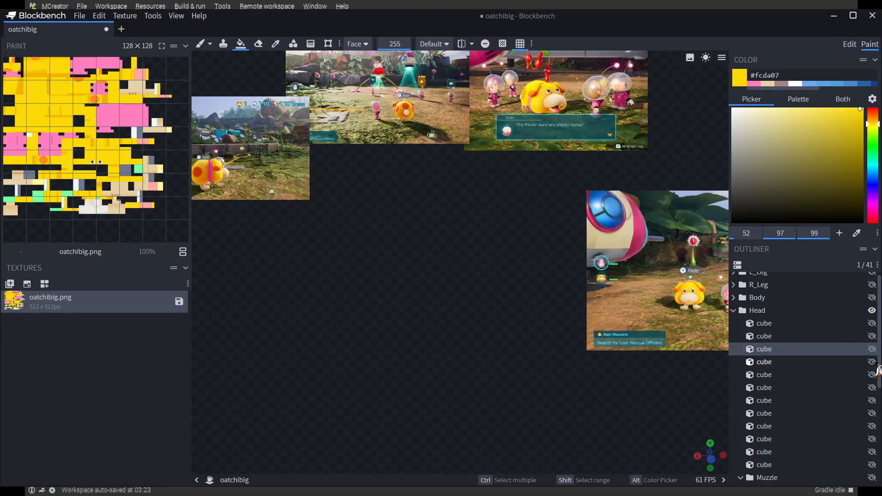
click(874, 362)
drag(503, 339, 629, 262)
click(493, 312)
drag(580, 324, 363, 367)
Isolate the fifth Head cube and fill its unpainted faces with yellow #fcda07
click(871, 362)
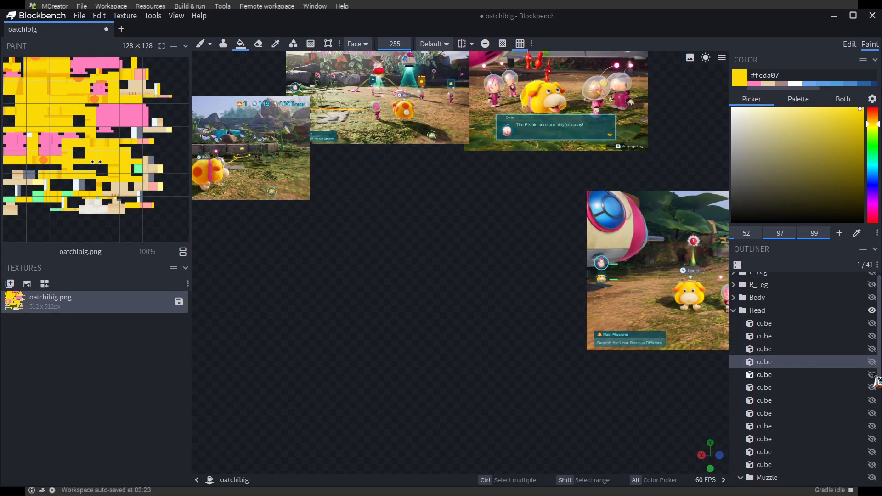
click(873, 375)
drag(579, 293, 610, 275)
click(459, 211)
Isolate the sixth Head cube and fill its unpainted faces with yellow #fcda07
click(872, 375)
click(872, 388)
drag(643, 360, 593, 294)
click(404, 134)
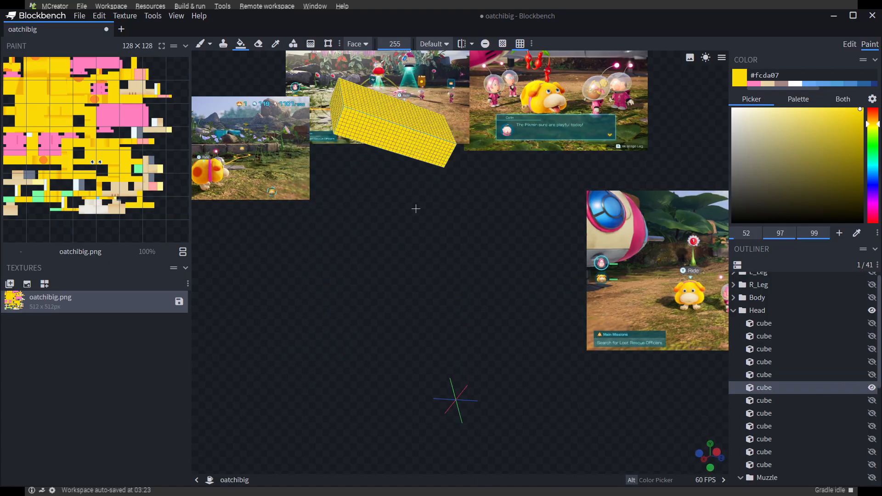
click(602, 205)
drag(415, 208, 365, 275)
click(607, 174)
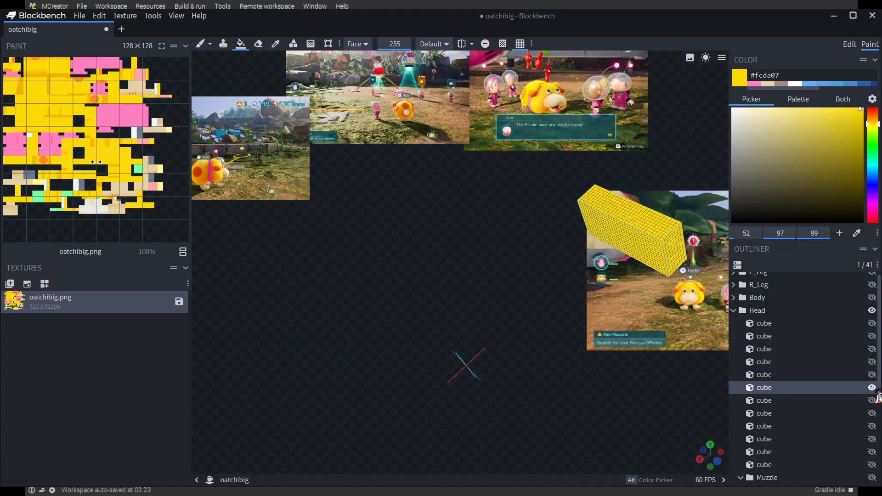
Isolate the seventh Head cube and fill its unpainted faces with yellow #fcda07
click(872, 388)
click(872, 400)
drag(597, 294, 551, 271)
click(558, 181)
drag(528, 339, 563, 274)
click(574, 160)
drag(528, 239, 395, 281)
click(342, 188)
drag(413, 285, 661, 298)
Isolate the eighth and ninth Head cubes in turn and fill their unpainted faces with yellow #fcda07
click(872, 401)
click(872, 414)
drag(574, 366, 404, 239)
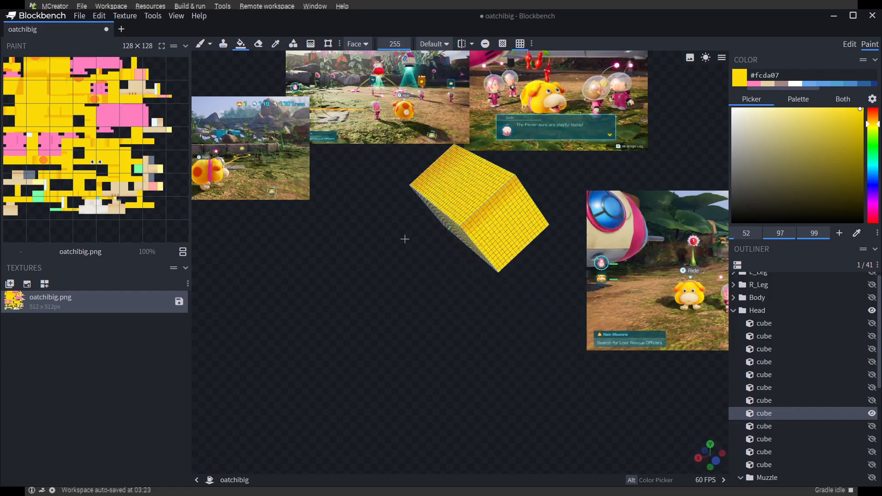
click(871, 413)
drag(574, 361, 493, 302)
Isolate the tenth Head cube and fill its unpainted faces with yellow #fcda07
drag(415, 340, 494, 387)
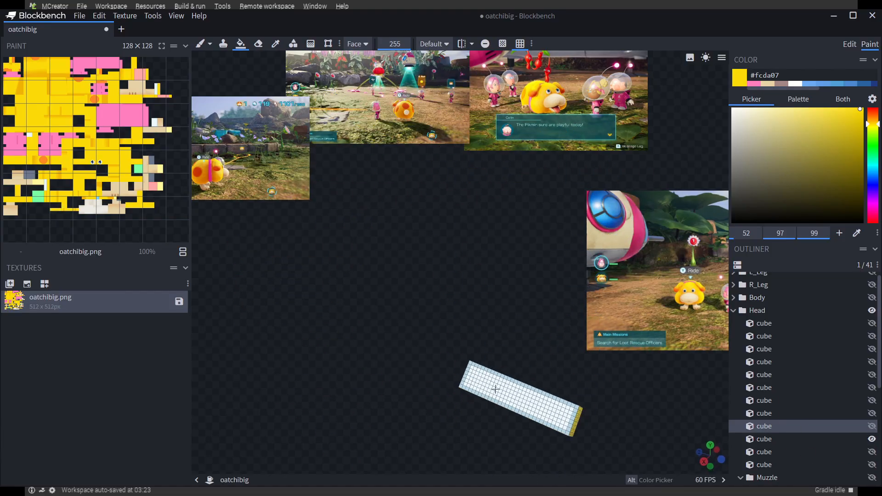
click(494, 388)
drag(452, 367, 332, 289)
drag(467, 310, 580, 195)
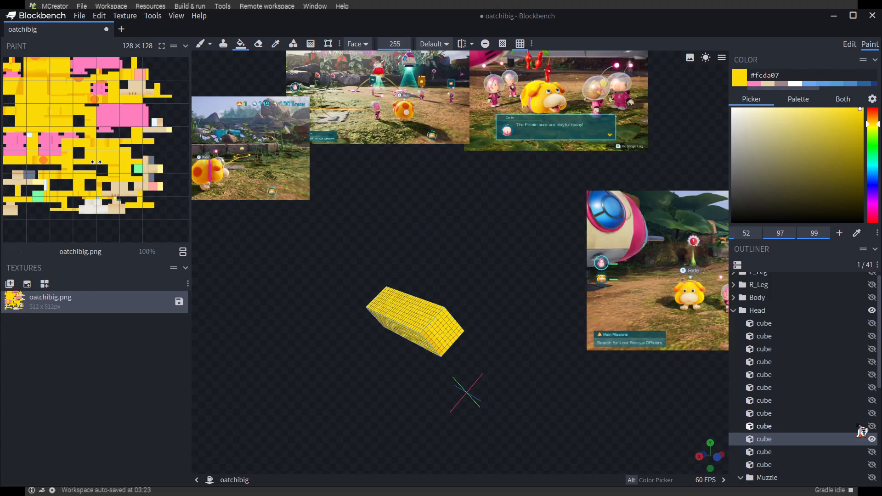
Isolate the eleventh Head cube and fill its unpainted faces with yellow #fcda07
click(871, 439)
click(871, 452)
drag(551, 293, 339, 187)
click(339, 188)
drag(322, 248, 576, 312)
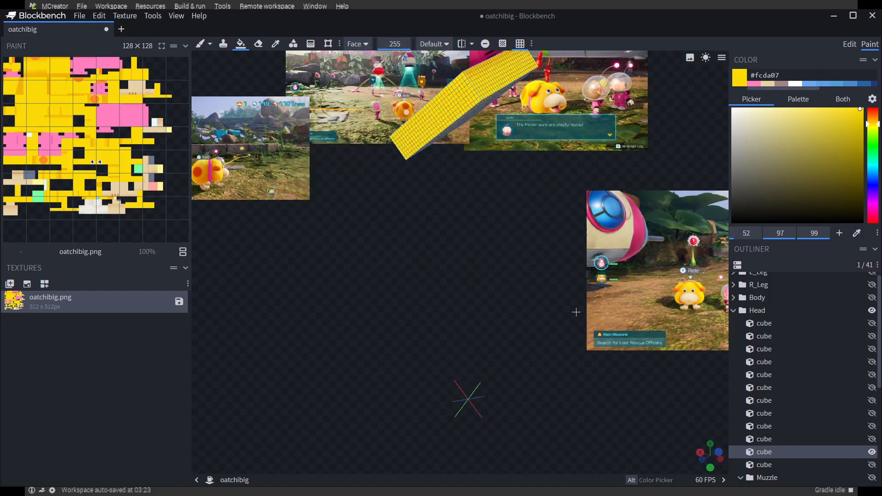
Isolate the twelfth Head cube and fill its unpainted faces with yellow #fcda07
click(871, 452)
click(871, 465)
drag(597, 349, 601, 147)
click(601, 147)
drag(551, 193, 585, 357)
Make all twelve main Head cubes visible again and check the assembled head from the front
click(872, 406)
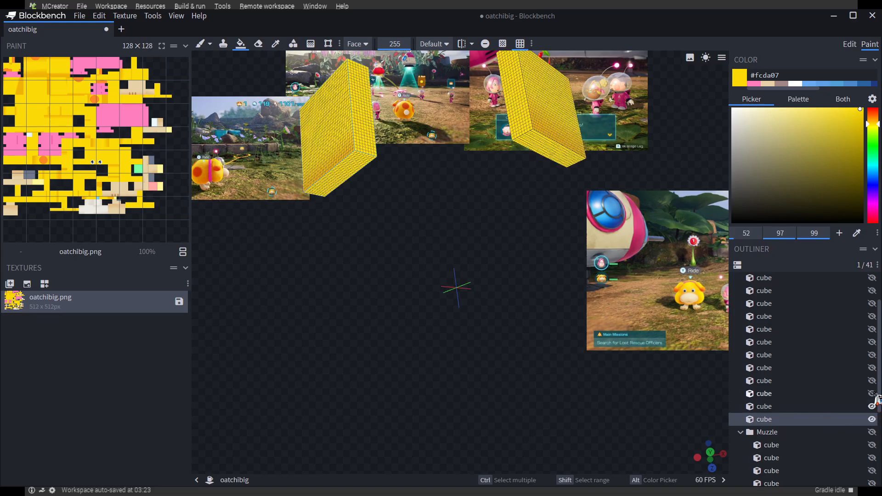
drag(872, 329, 871, 277)
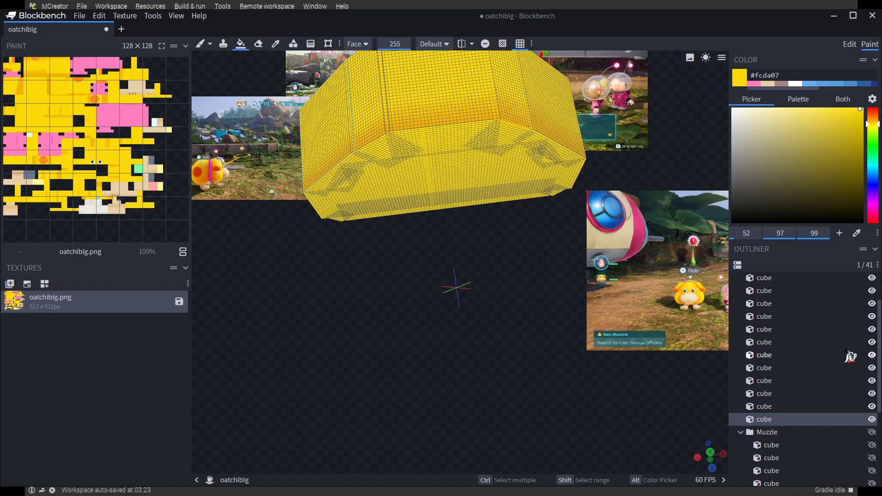
drag(430, 338, 648, 384)
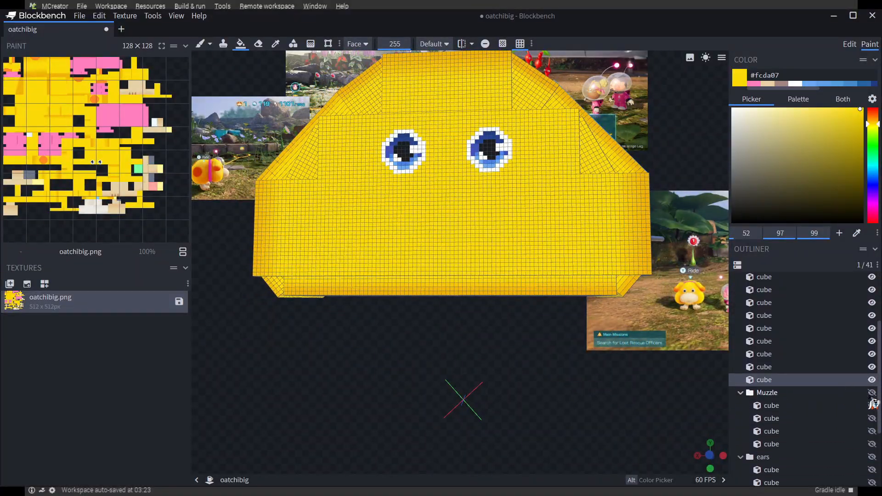
Hide the main Head cubes and show only the Muzzle group
scroll(870, 367, up, 2)
click(871, 318)
scroll(872, 358, down, 2)
click(872, 393)
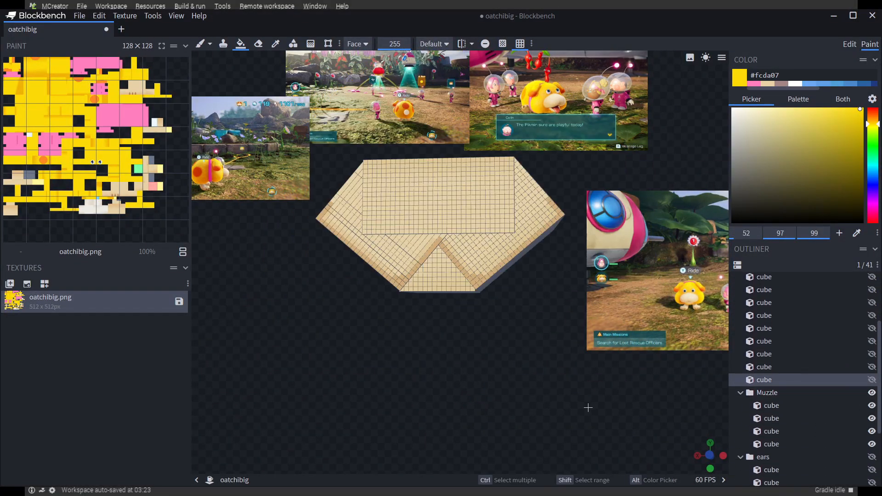
mouse_move(500, 423)
mouse_down()
mouse_move(500, 407)
mouse_move(504, 422)
mouse_up()
Hide the other Muzzle cubes so that only the first one stays visible
click(873, 393)
click(873, 405)
click(873, 394)
click(874, 395)
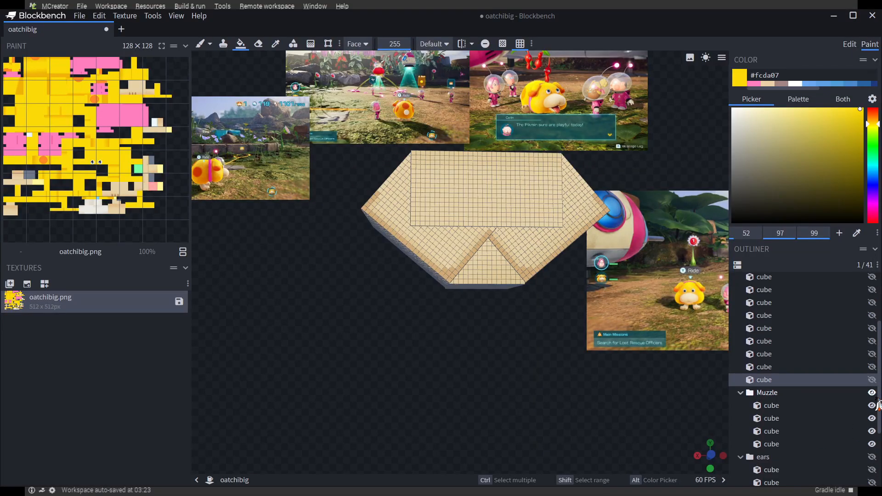
click(872, 395)
click(872, 406)
drag(516, 333, 505, 319)
Sample the muzzle's beige #e6d1a6 and fill the first Muzzle cube's unpainted faces with it
click(275, 44)
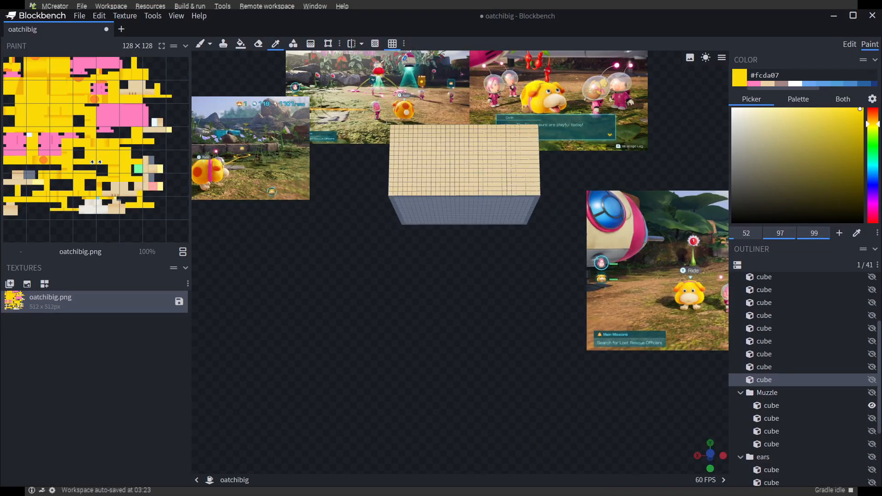
click(408, 150)
click(240, 44)
mouse_move(380, 251)
mouse_down()
mouse_move(381, 212)
mouse_move(559, 311)
mouse_up()
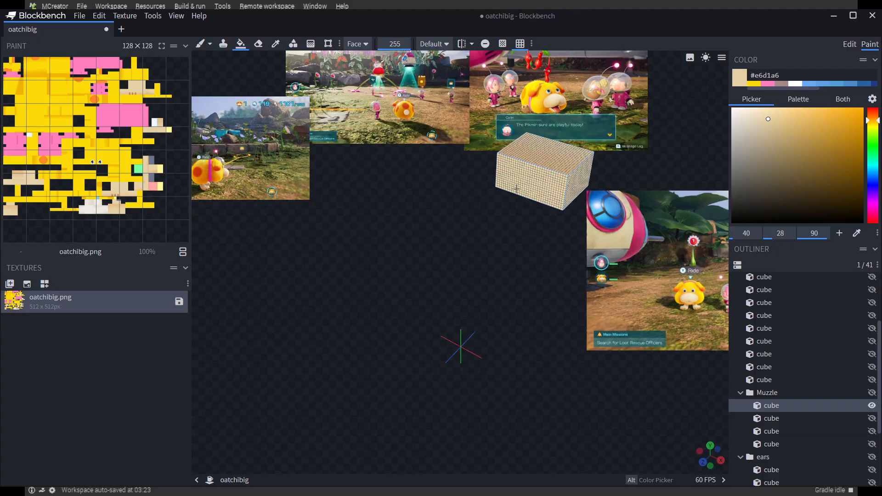
drag(516, 188, 463, 294)
Isolate the second Muzzle cube and fill its unpainted faces with beige #e6d1a6
click(872, 406)
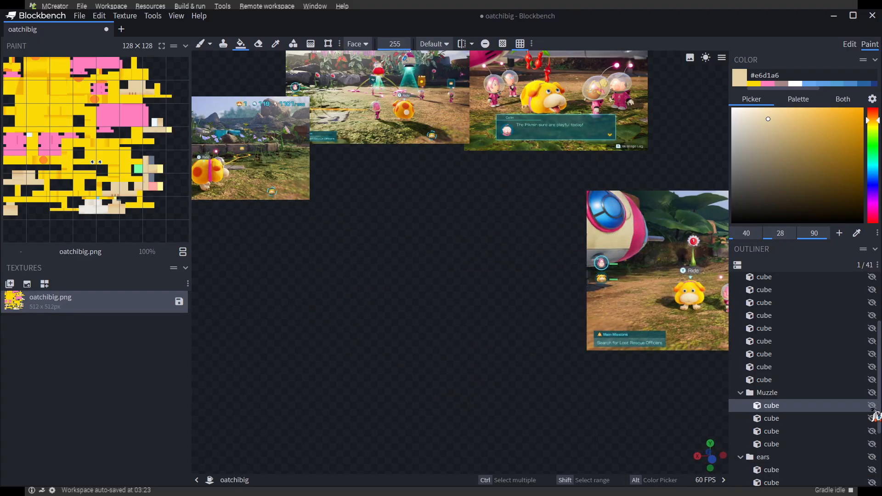
click(872, 418)
drag(581, 294, 560, 308)
click(509, 295)
drag(558, 349, 459, 321)
Isolate the third Muzzle cube and fill its unpainted faces with beige #e6d1a6
click(271, 234)
click(271, 272)
drag(381, 322, 427, 275)
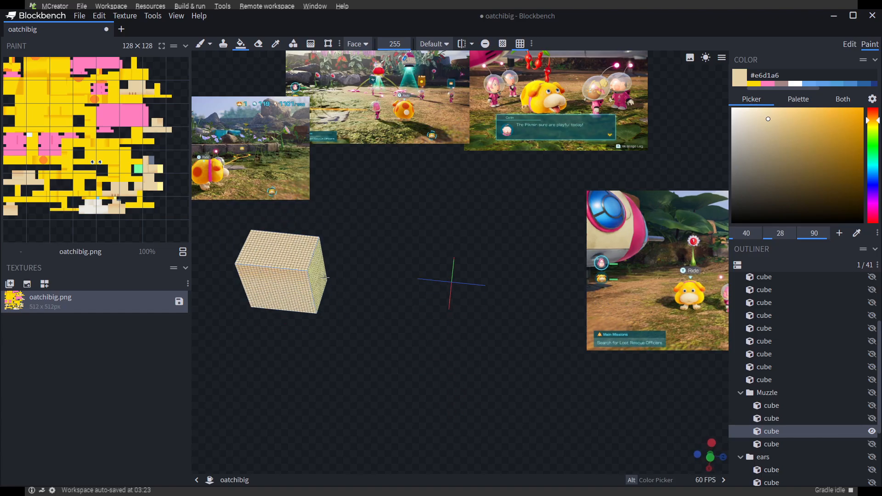
click(287, 276)
drag(358, 298, 713, 456)
Isolate the fourth Muzzle cube and fill its unpainted faces with beige #e6d1a6
click(872, 431)
click(871, 444)
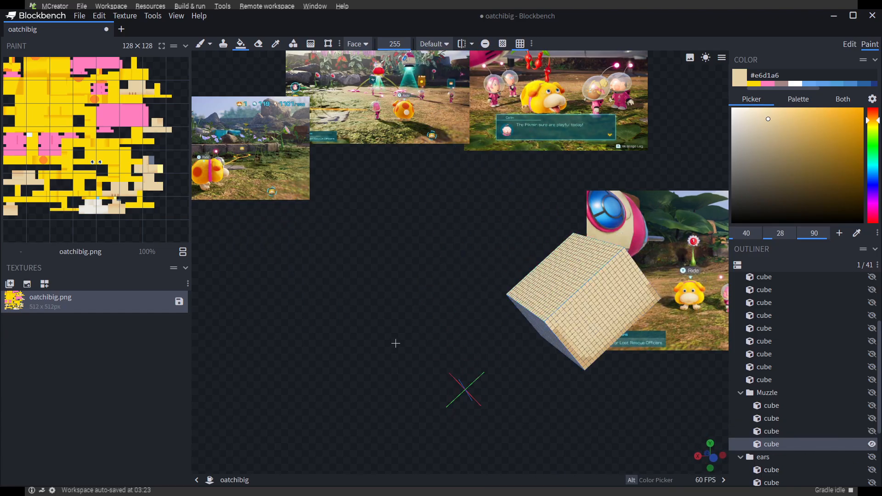
drag(395, 344, 462, 272)
drag(437, 363, 642, 377)
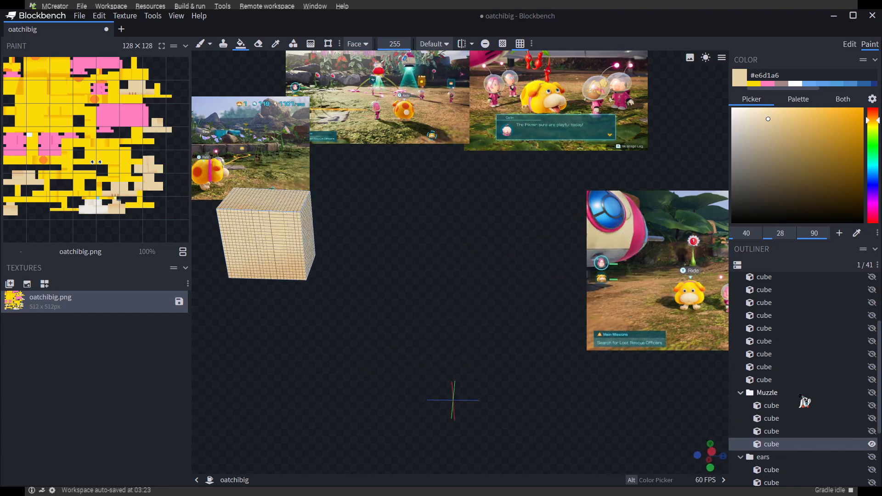
Hide the muzzle and show the ears group to examine the ear cubes' faces
click(872, 393)
scroll(873, 416, down, 2)
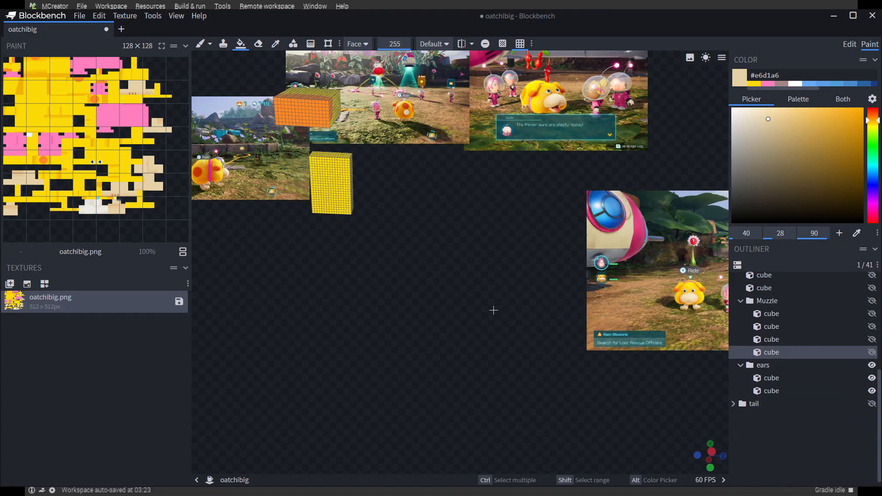
drag(505, 297, 345, 350)
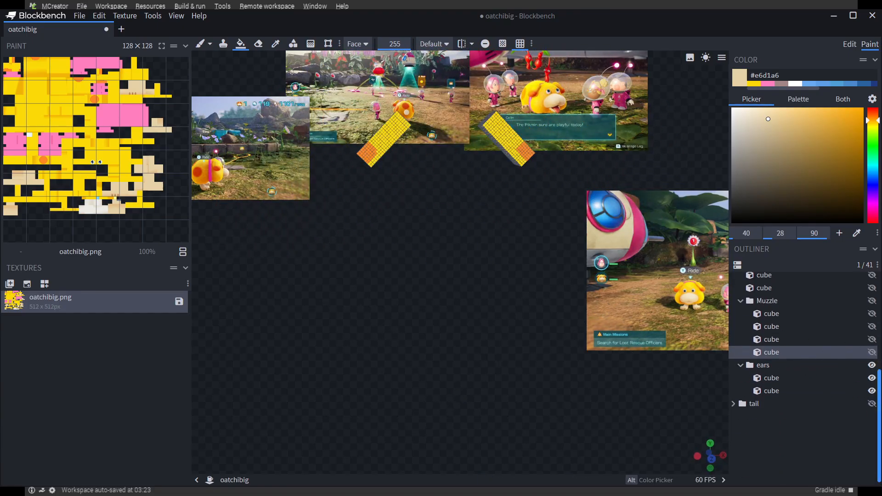
Isolate the first tail cube and fill its unpainted faces with yellow #fcda07
click(872, 404)
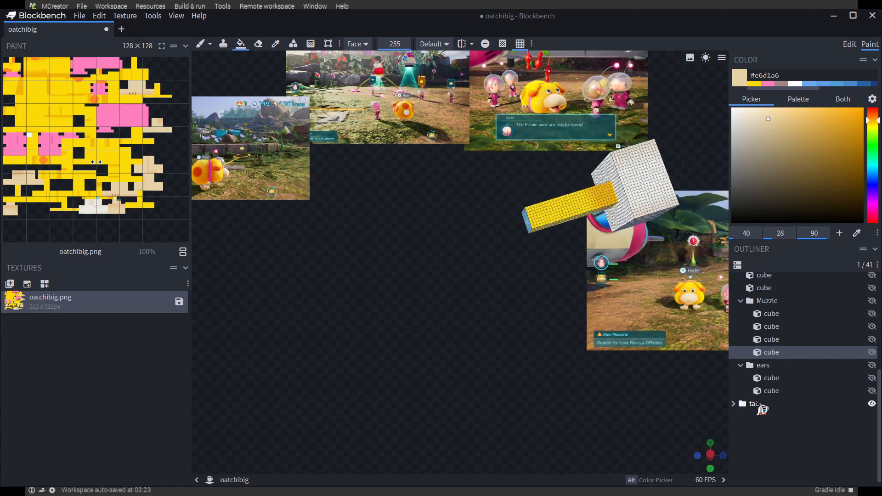
drag(569, 375, 510, 360)
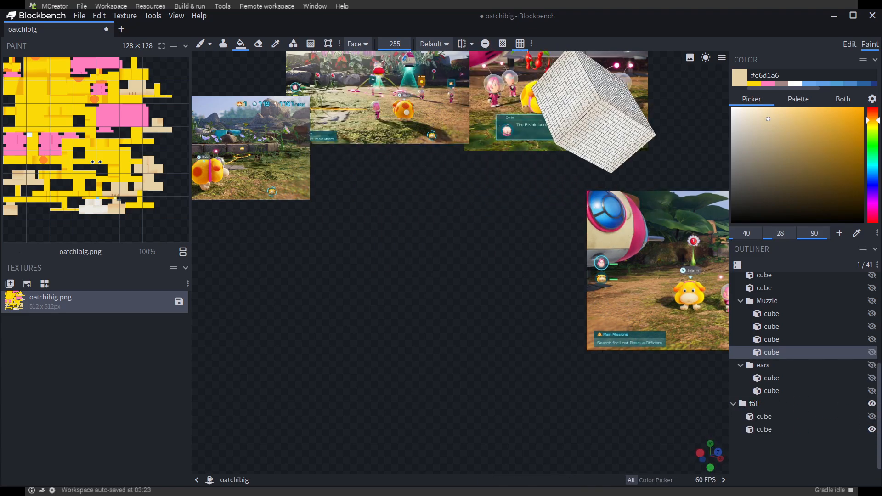
click(872, 429)
alt+click(558, 195)
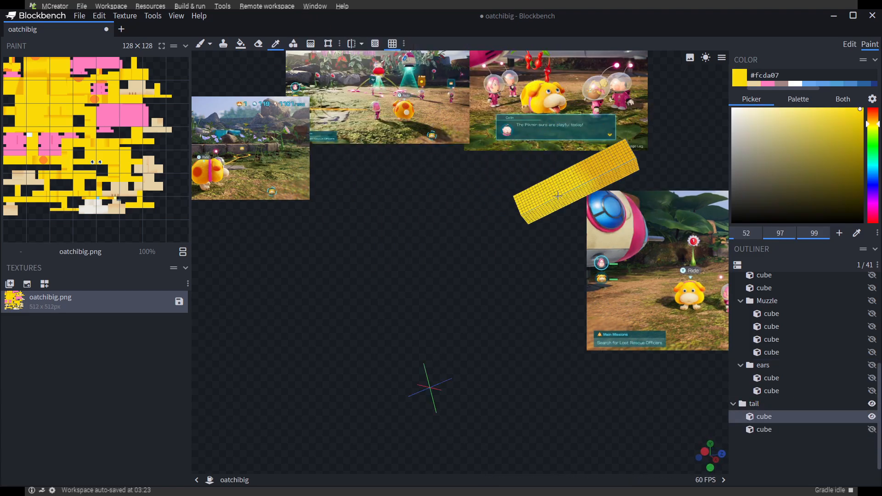
click(240, 44)
drag(591, 342, 799, 330)
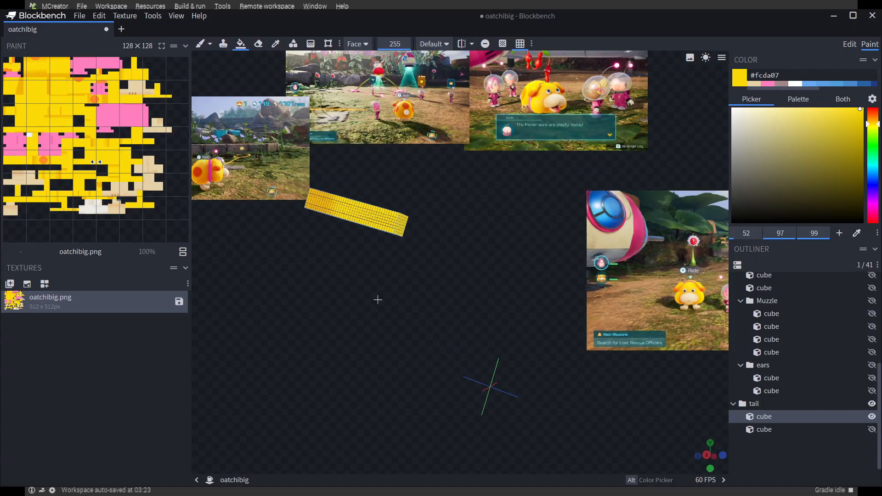
Make the hidden tail, ears, muzzle, head, body and leg parts visible and collapse the Head group
drag(872, 429, 871, 370)
click(872, 314)
scroll(861, 315, up, 2)
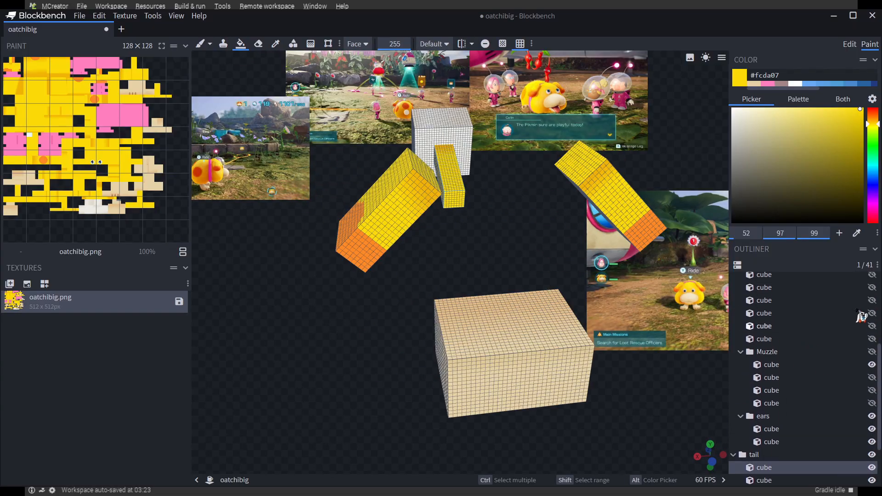
click(872, 331)
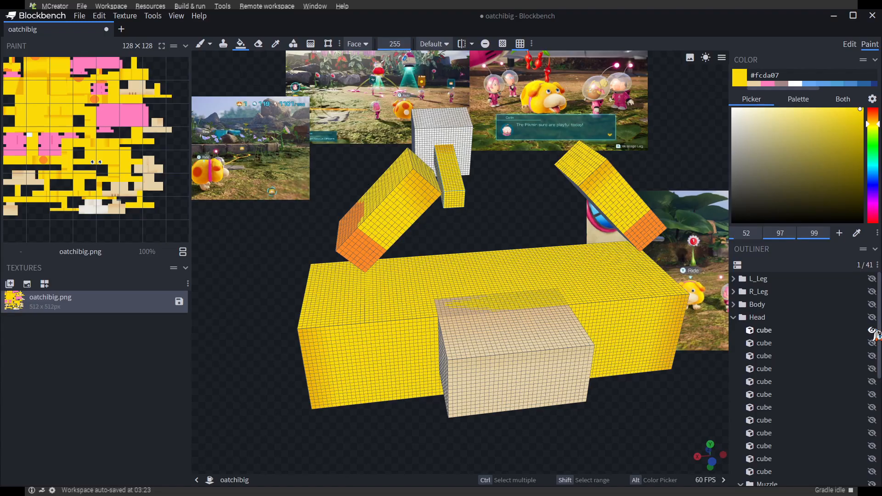
click(872, 330)
click(872, 318)
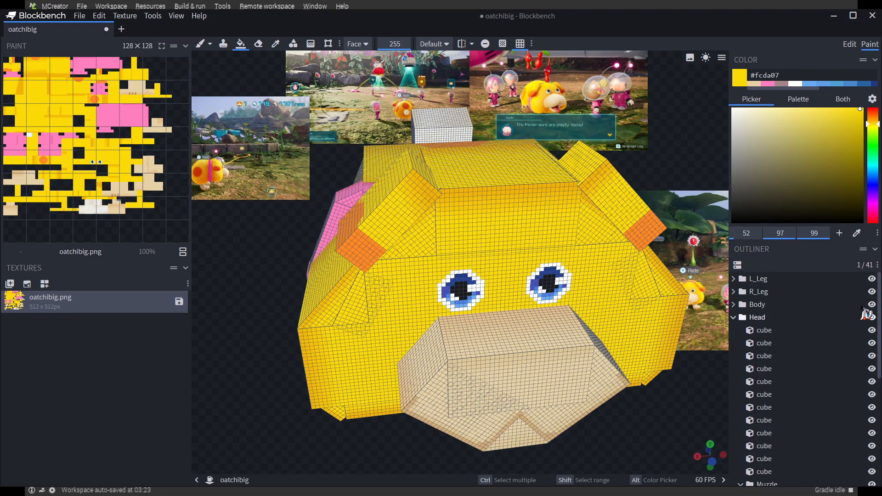
drag(689, 381, 632, 354)
click(733, 330)
scroll(581, 297, up, 7)
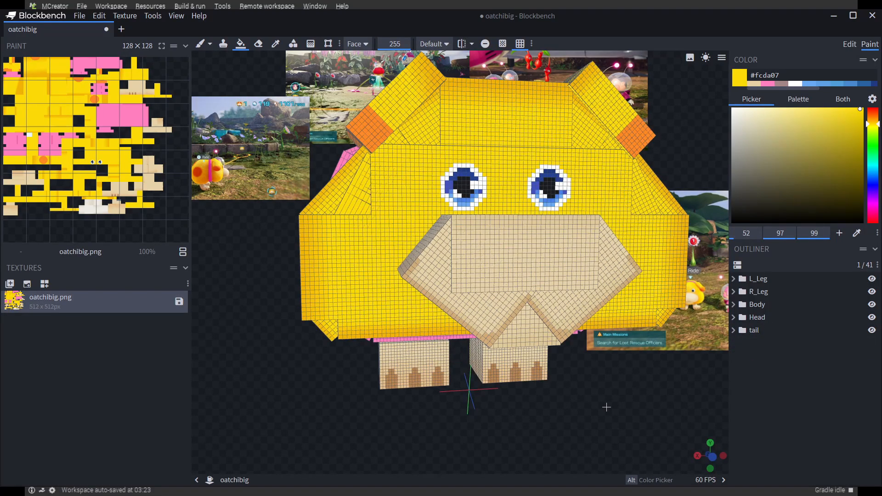
Switch to editing mode, select the eye-band head cube and examine how the head cubes overlap
drag(606, 407, 590, 411)
drag(240, 311, 418, 234)
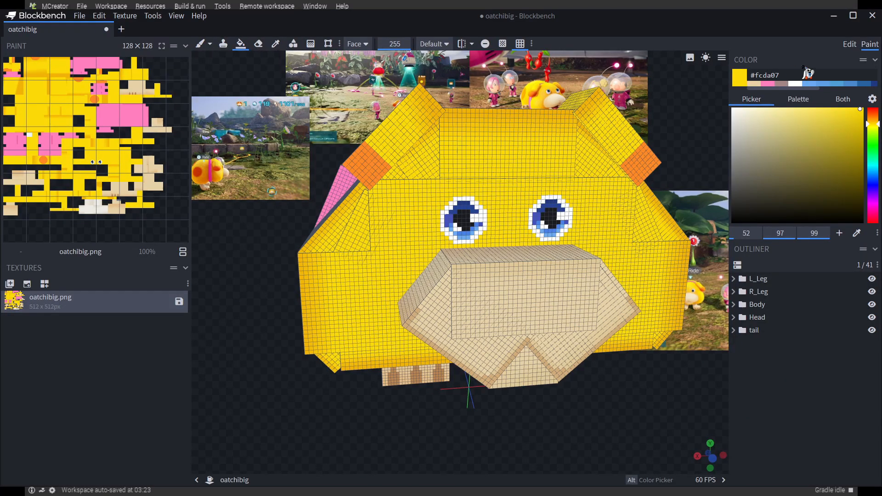
click(849, 44)
click(619, 251)
scroll(662, 409, up, 2)
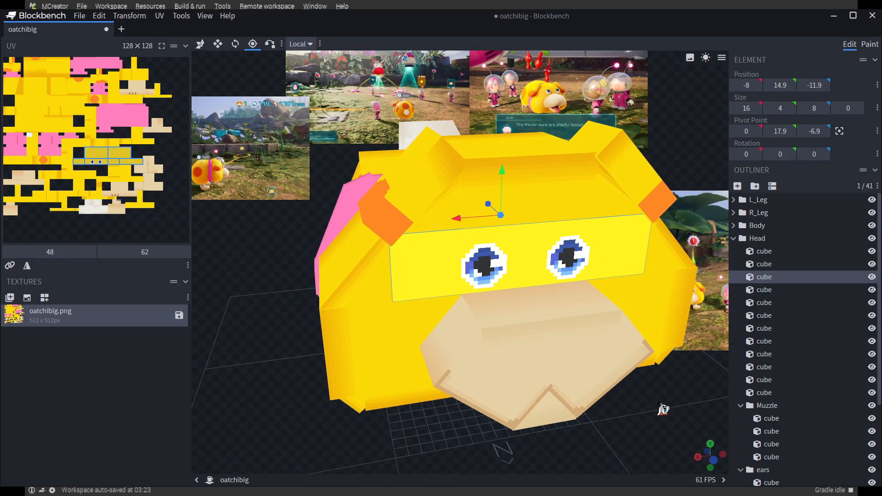
drag(663, 408, 679, 413)
scroll(508, 335, up, 4)
drag(240, 399, 268, 398)
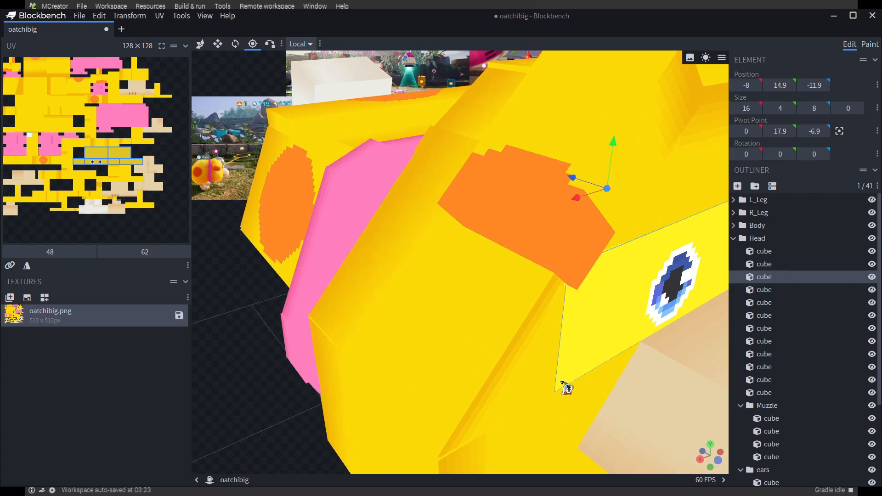
Select the forehead cube above the eyes and set its inflate value to 0
click(616, 232)
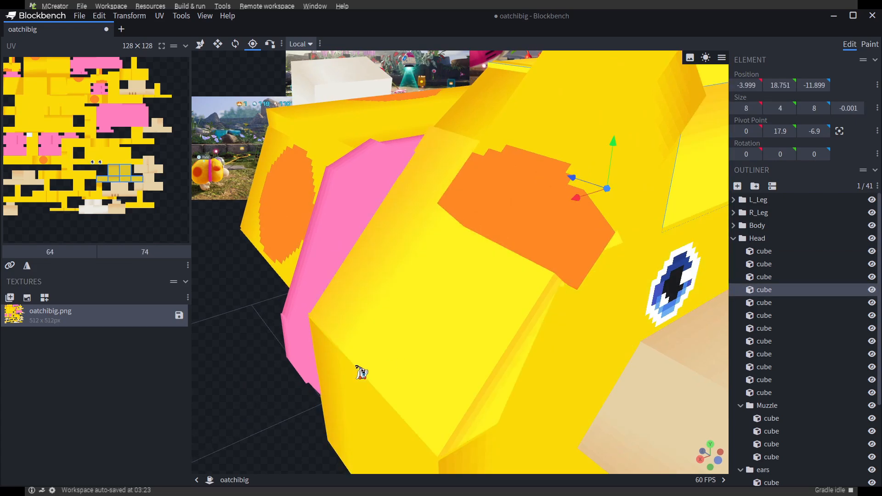
drag(249, 400, 210, 385)
scroll(581, 195, down, 4)
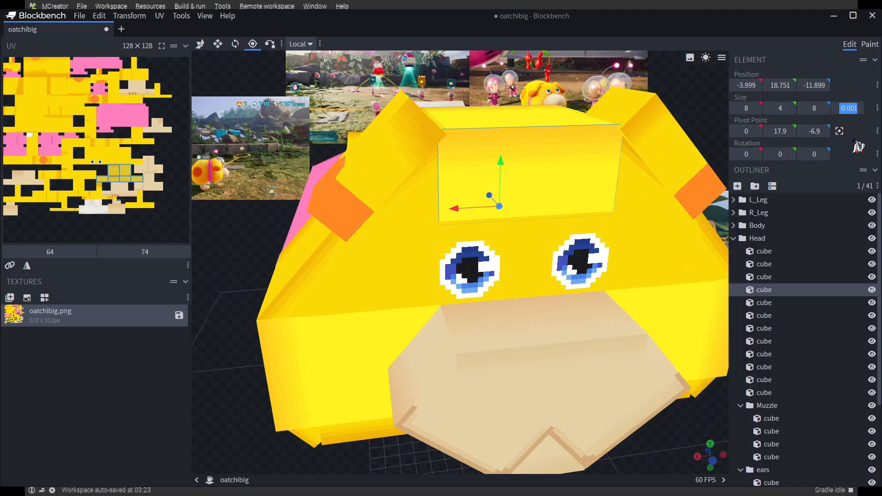
drag(675, 441, 657, 299)
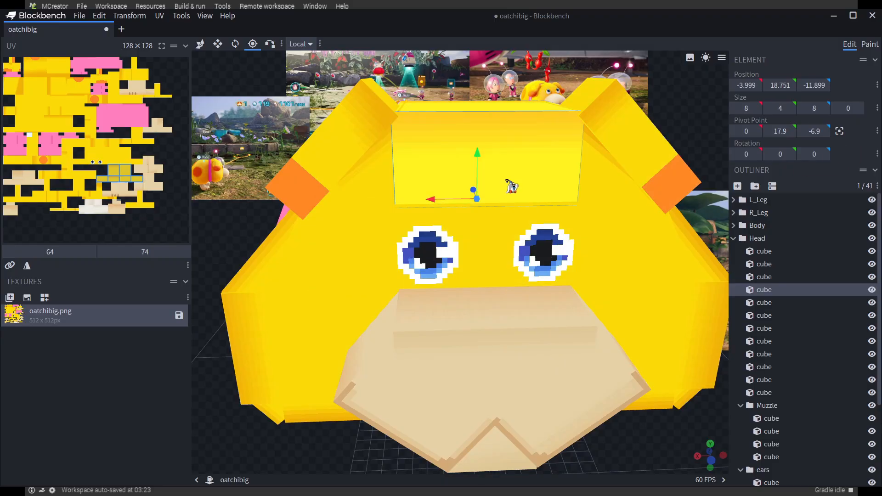
drag(691, 458, 770, 347)
Return to paint mode, examine the seams around the eyes and fill the forehead cube's front face with turquoise #88e5d1
click(872, 46)
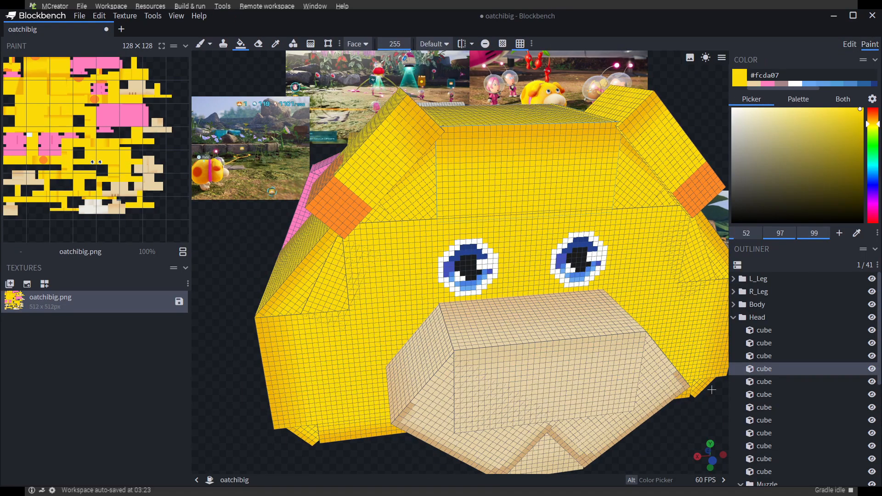
drag(696, 441, 679, 430)
scroll(461, 188, up, 5)
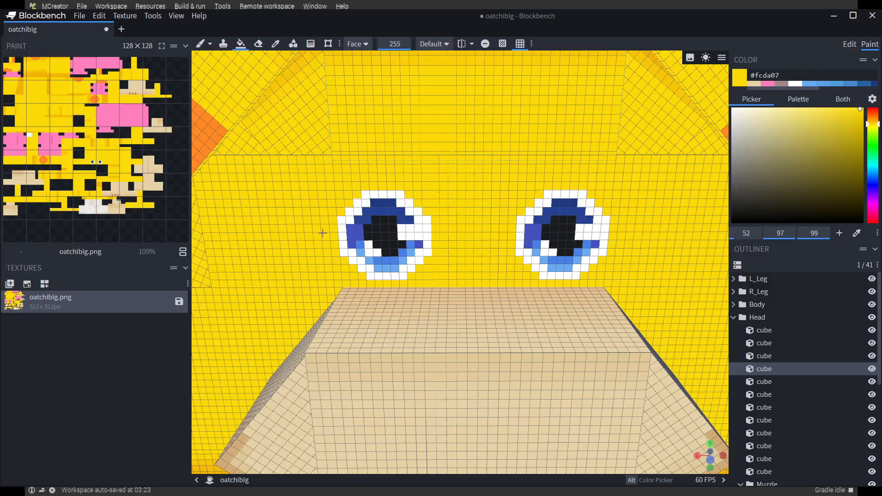
scroll(338, 146, up, 4)
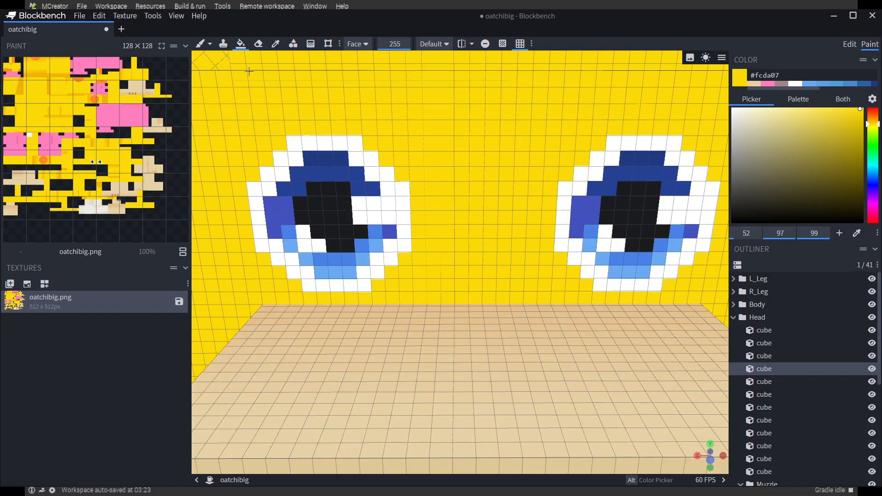
scroll(240, 69, down, 5)
drag(252, 86, 579, 311)
scroll(579, 311, up, 5)
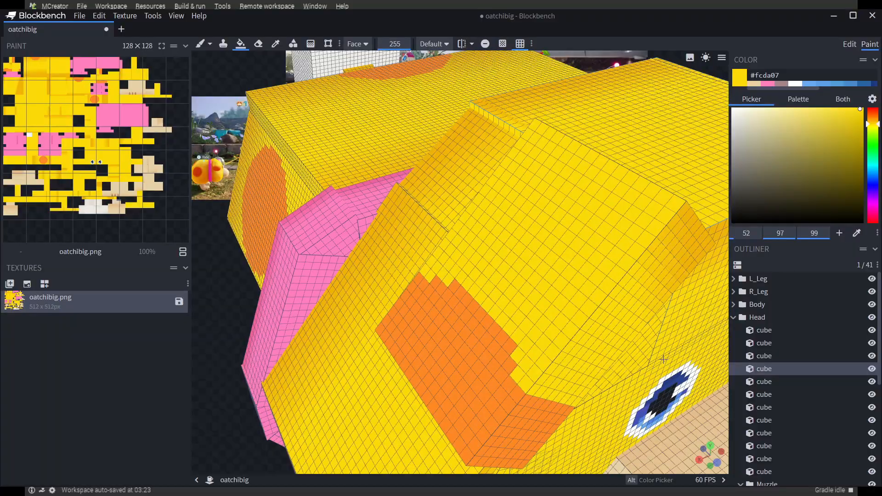
scroll(338, 277, down, 5)
drag(232, 323, 222, 315)
scroll(280, 300, up, 4)
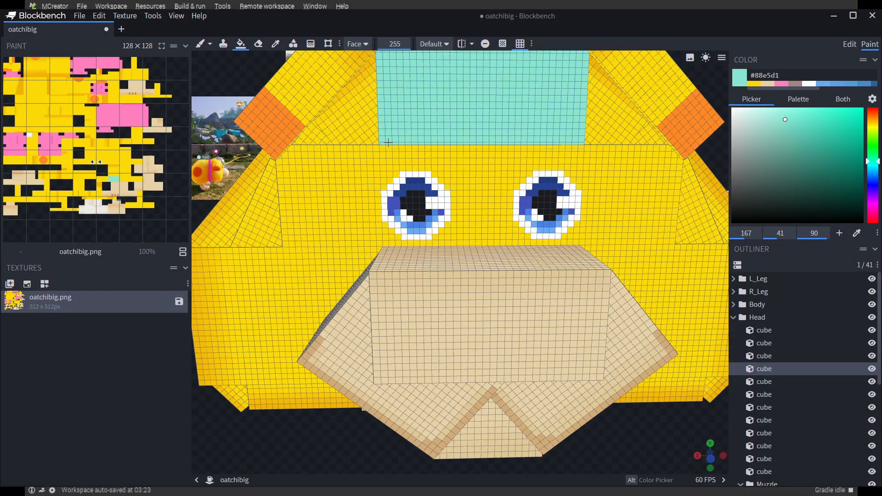
click(709, 457)
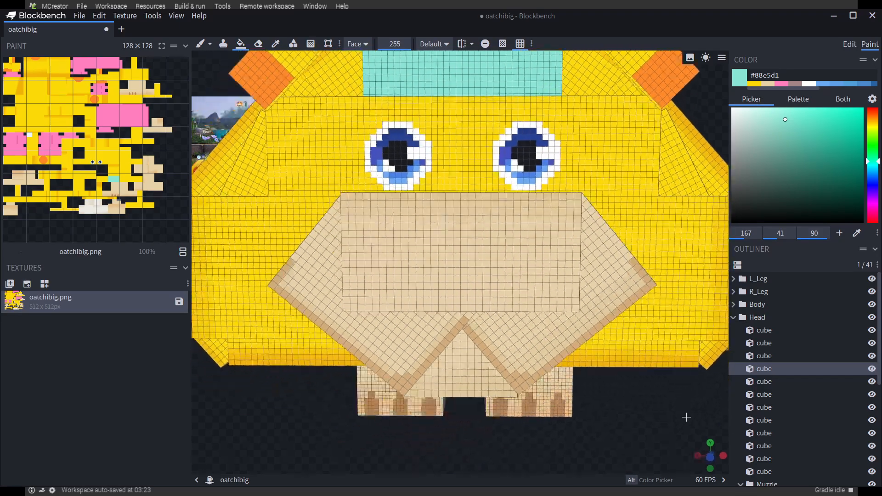
Select the eye-band cube in editing mode and examine how it meets the turquoise forehead cube from the front and side
click(851, 45)
mouse_move(662, 453)
mouse_down()
mouse_move(653, 454)
mouse_move(666, 452)
mouse_up()
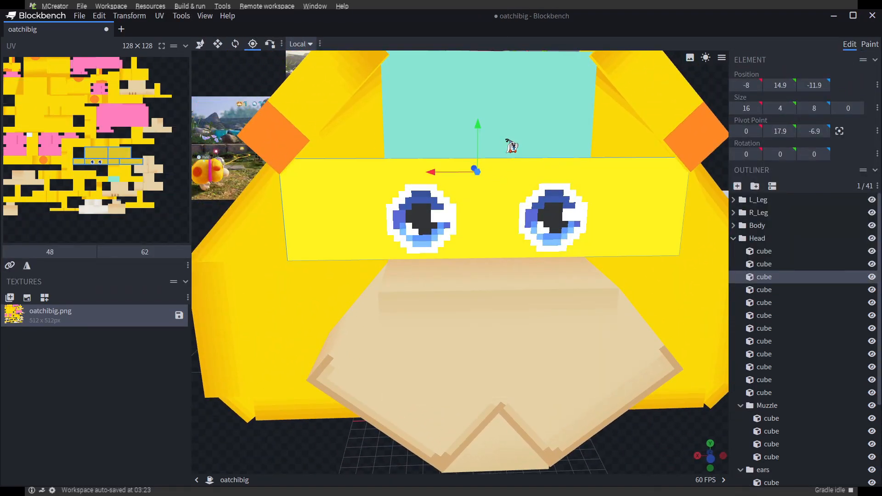
drag(702, 437, 736, 446)
click(737, 445)
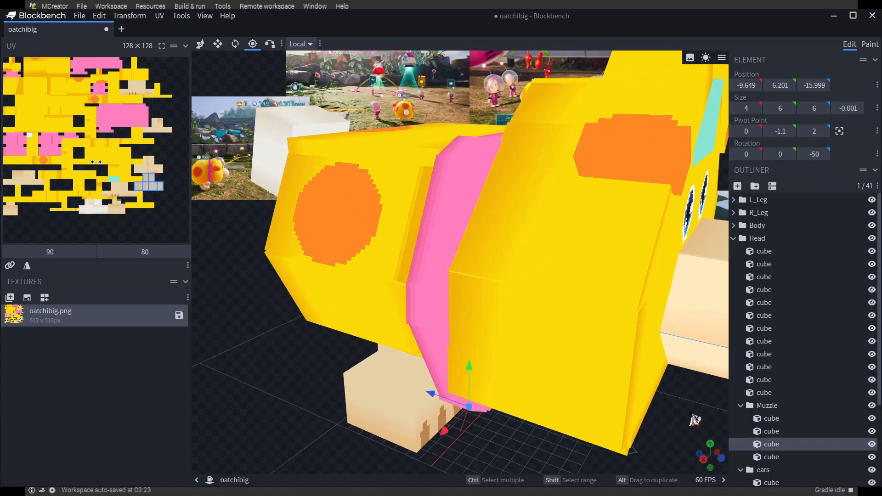
click(694, 176)
click(705, 154)
drag(698, 420, 608, 417)
Select the lower head, eye-band and forehead cubes in turn to compare their inflate values
click(605, 435)
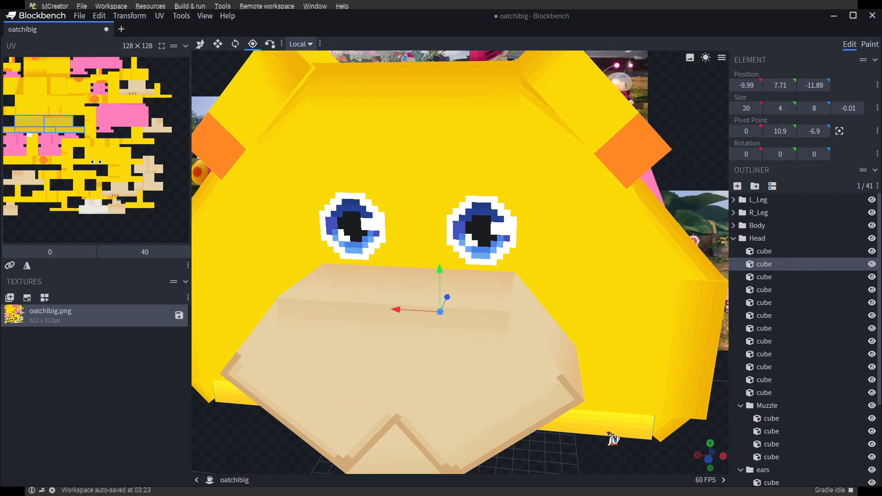
click(607, 293)
click(591, 251)
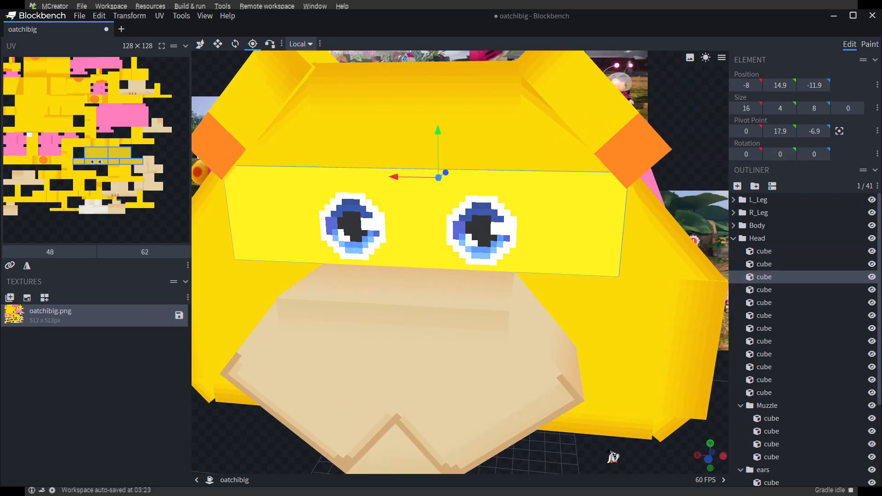
drag(608, 450, 649, 450)
drag(519, 404, 582, 369)
scroll(496, 412, down, 3)
click(532, 198)
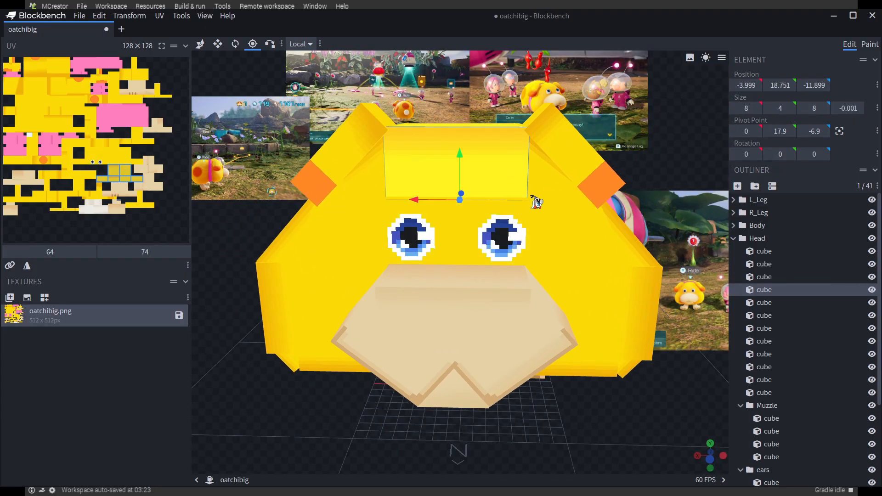
drag(612, 441, 592, 390)
click(760, 200)
click(743, 189)
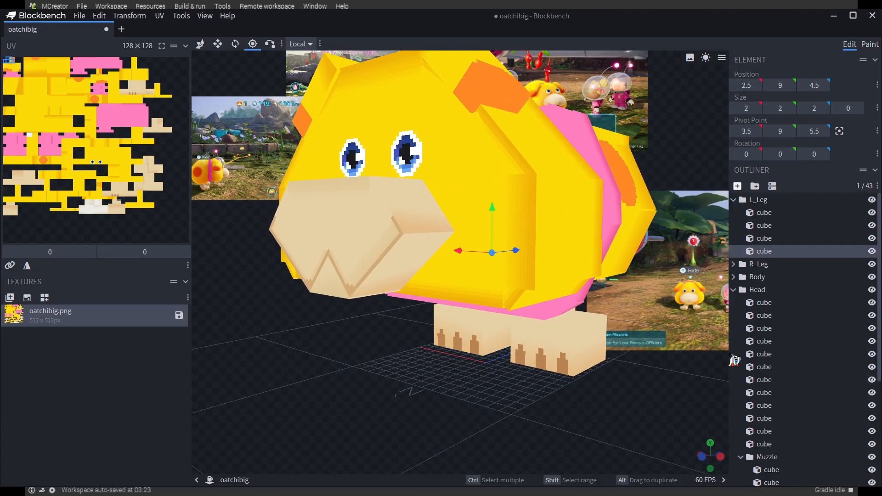
key(ctrl+z)
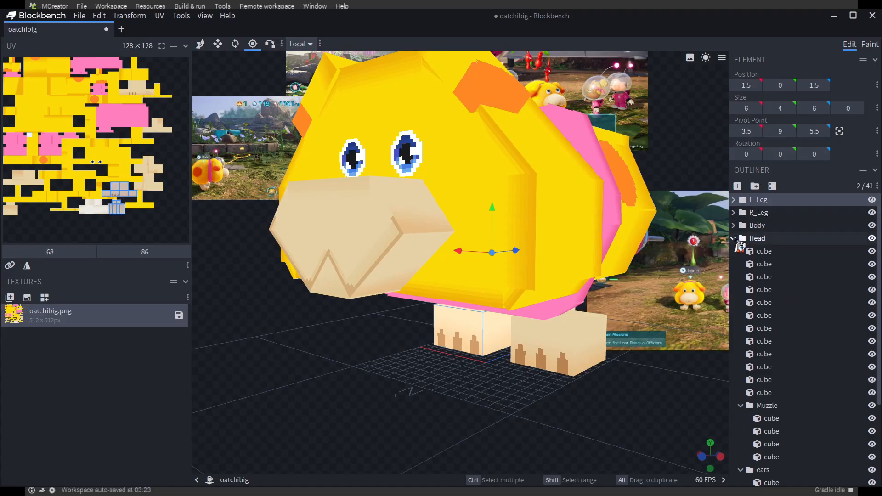
Add two test cubes outside the groups and move one of them 5 units in the negative Z direction
click(770, 320)
double_click(740, 187)
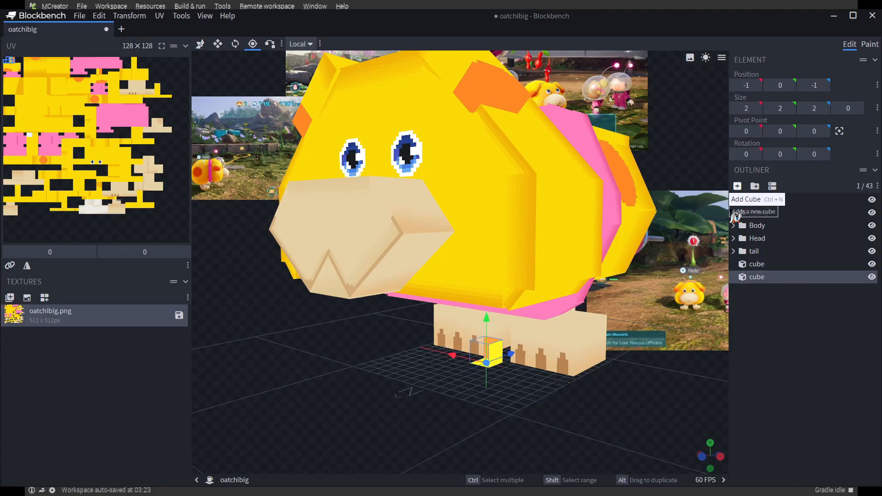
scroll(588, 366, up, 10)
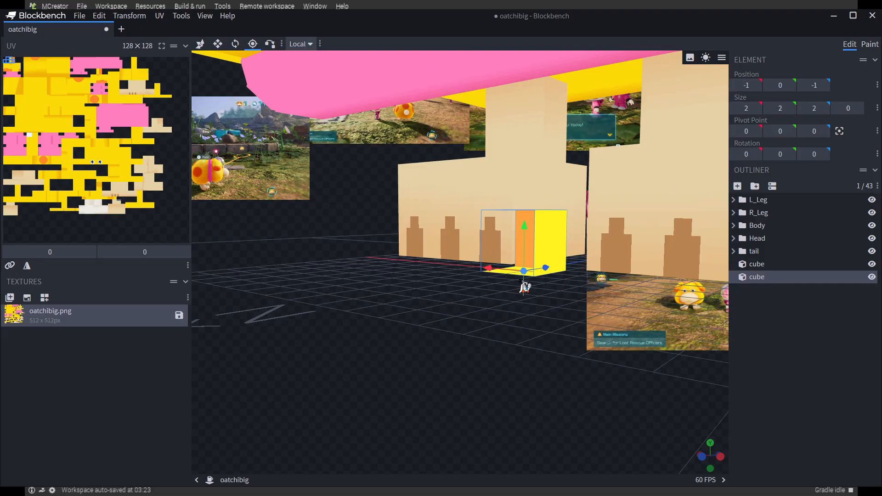
drag(522, 328, 536, 289)
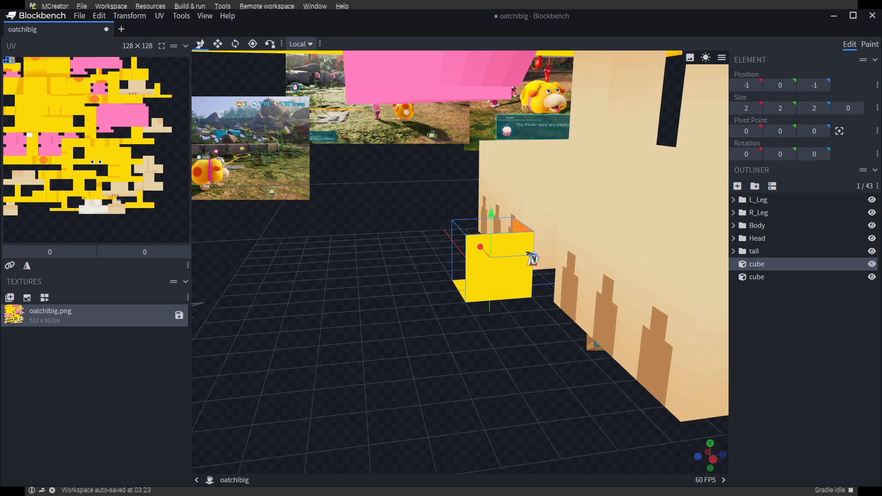
drag(533, 259, 466, 270)
click(505, 286)
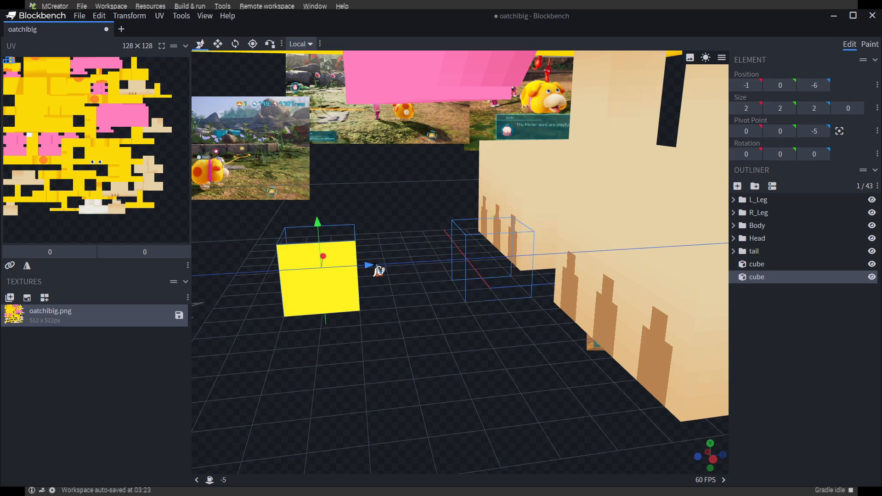
Set the moved test cube's inflate value to 0.001 and view it from the side
drag(399, 361, 434, 355)
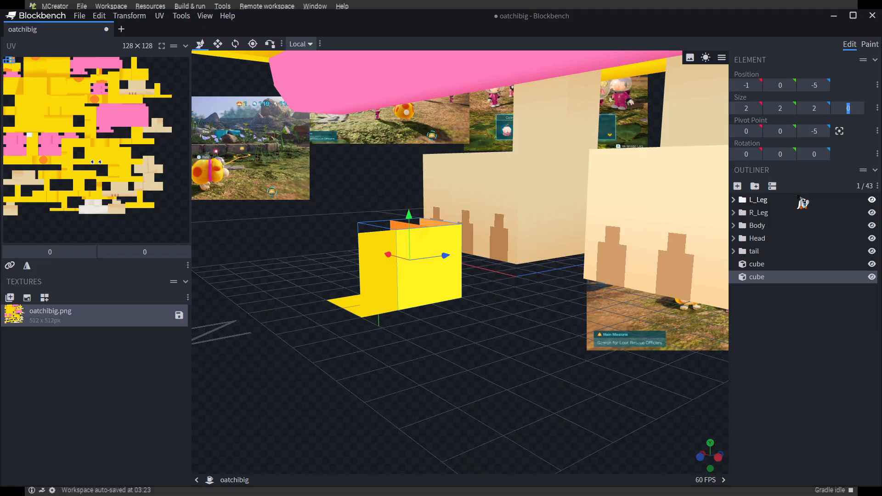
key(Return)
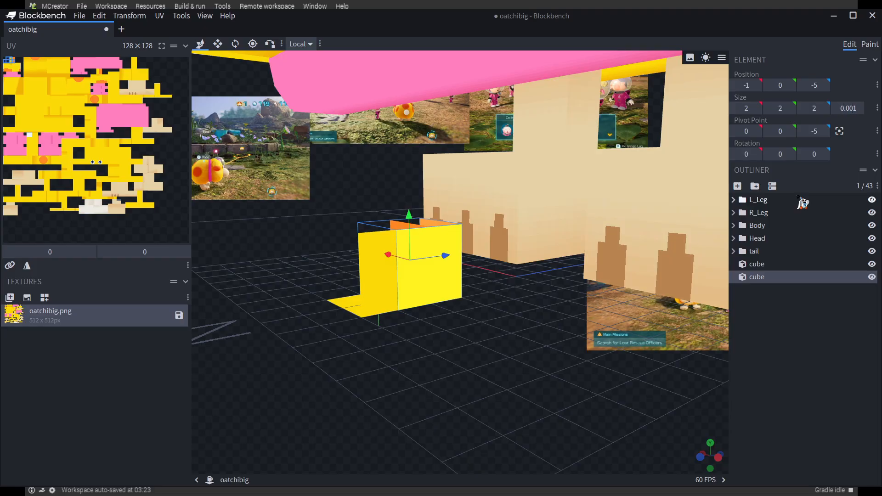
drag(459, 369, 528, 363)
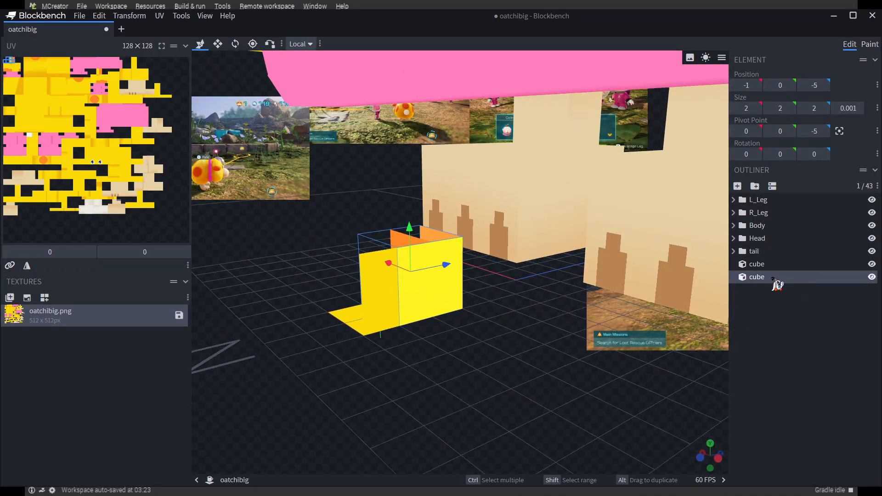
Delete both test cubes from the model root
shift+click(758, 265)
key(Delete)
scroll(457, 334, down, 10)
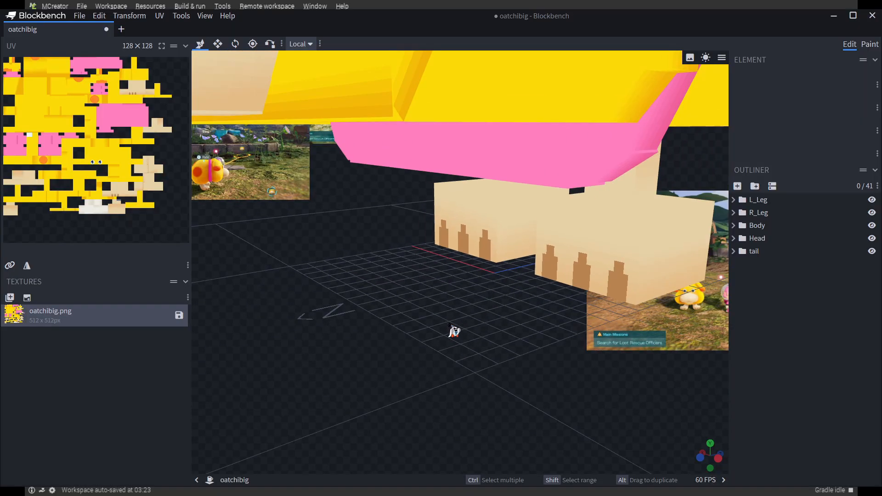
Examine the front of the head and select its forehead, lower and eye-band cubes to check their inflate values
drag(439, 360, 485, 378)
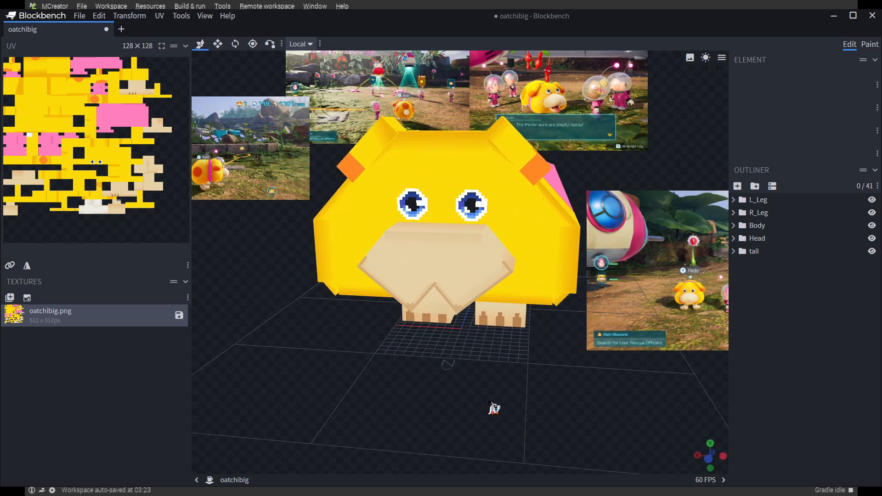
scroll(478, 168, up, 3)
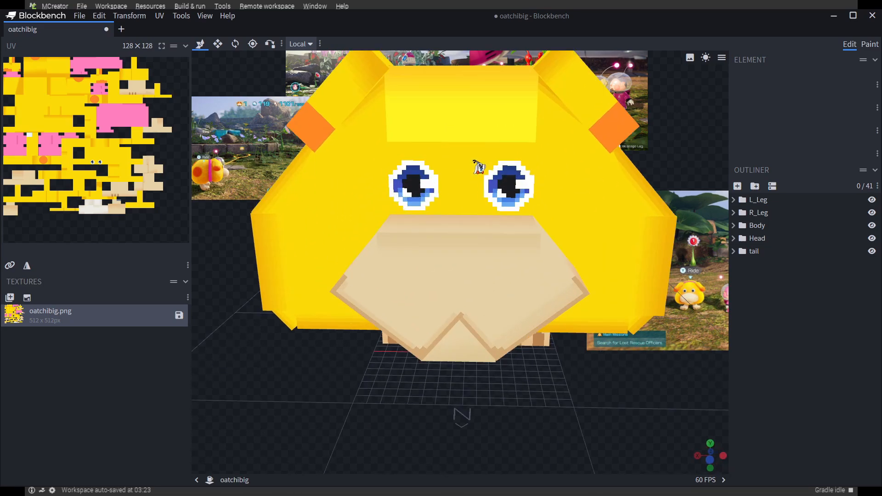
drag(502, 458, 466, 469)
click(321, 172)
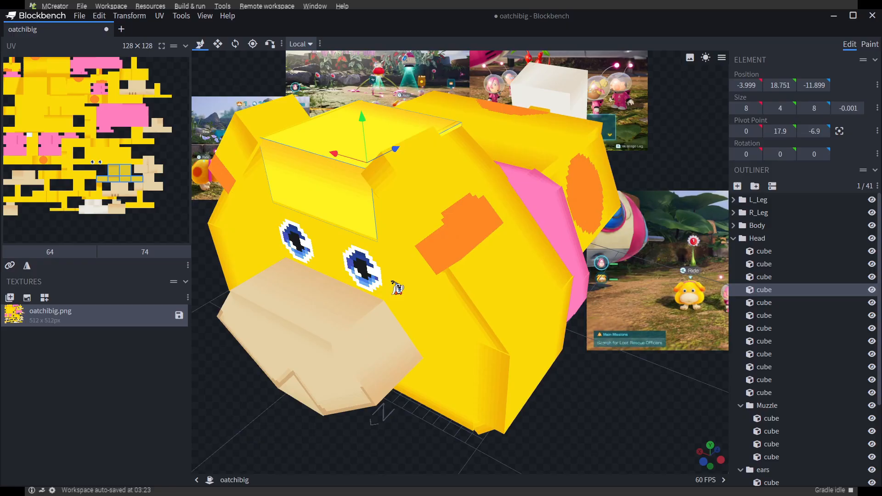
drag(643, 445, 671, 460)
drag(679, 422, 643, 393)
click(360, 276)
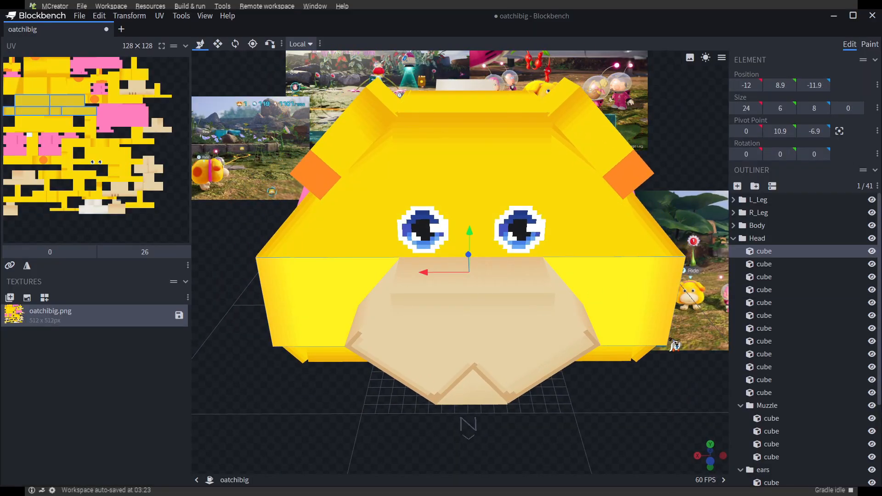
click(577, 227)
drag(644, 425, 649, 375)
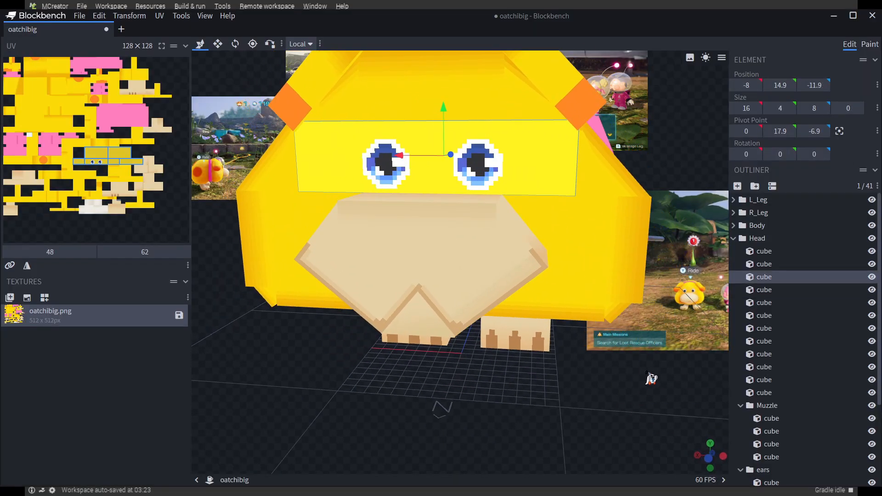
Select the angled corner cube at the negative X side of the head to check its inflate value
drag(655, 409, 618, 292)
click(599, 255)
drag(614, 400, 639, 433)
click(593, 174)
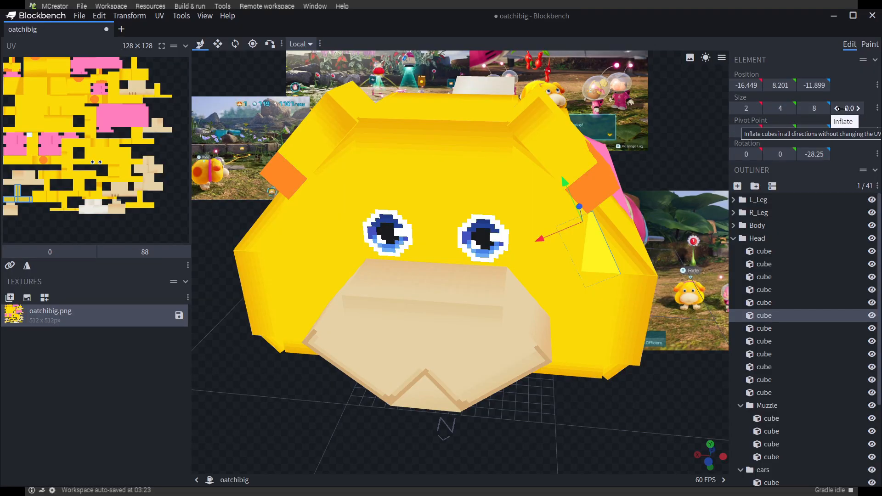
Set the inflate value of the angled corner cube at the positive X side of the head to -0.01
drag(687, 407, 686, 431)
click(316, 243)
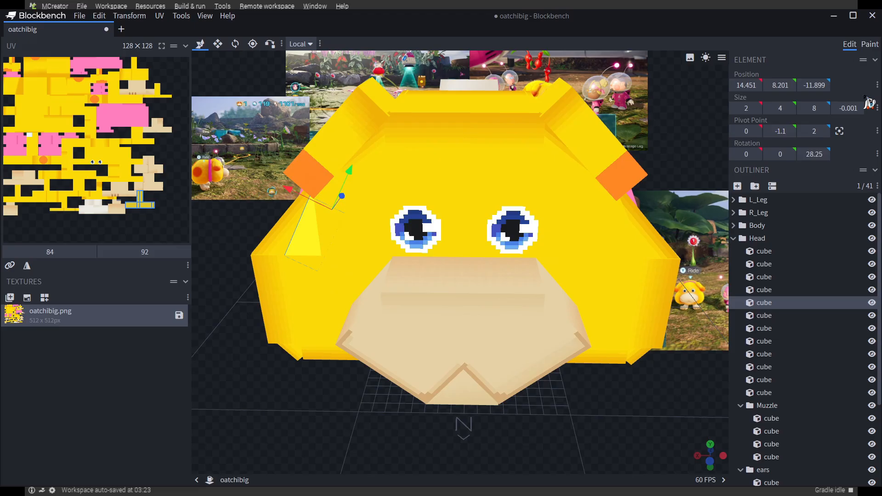
click(847, 108)
drag(650, 430, 489, 306)
scroll(538, 393, down, 5)
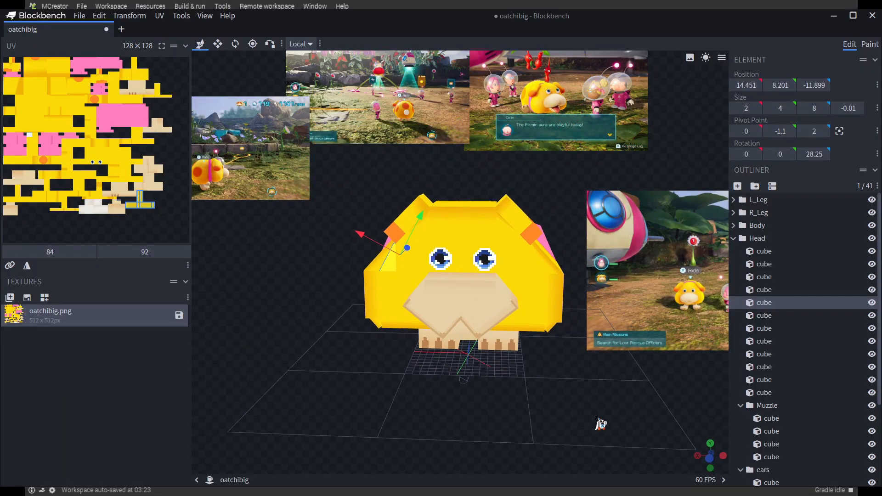
Confirm the project settings with the Forge 1.15 - 1.16 (MCP) export version and 128 by 128 texture size, and save the project
click(148, 47)
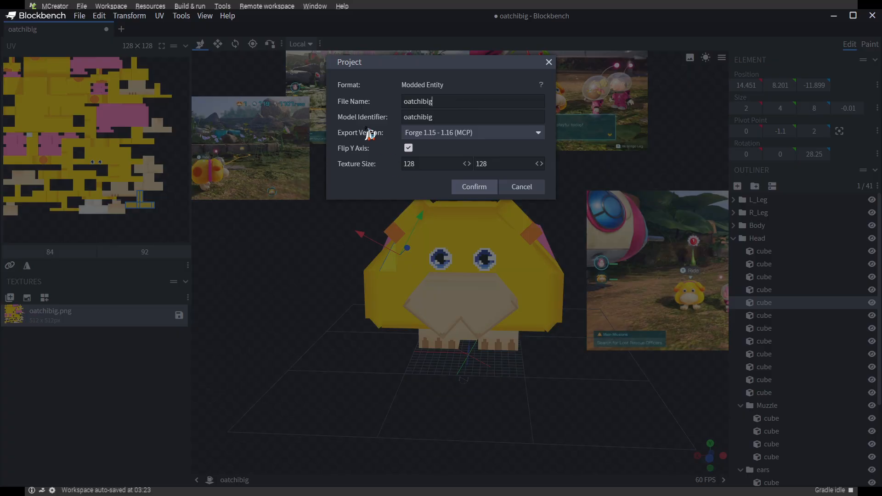
click(473, 187)
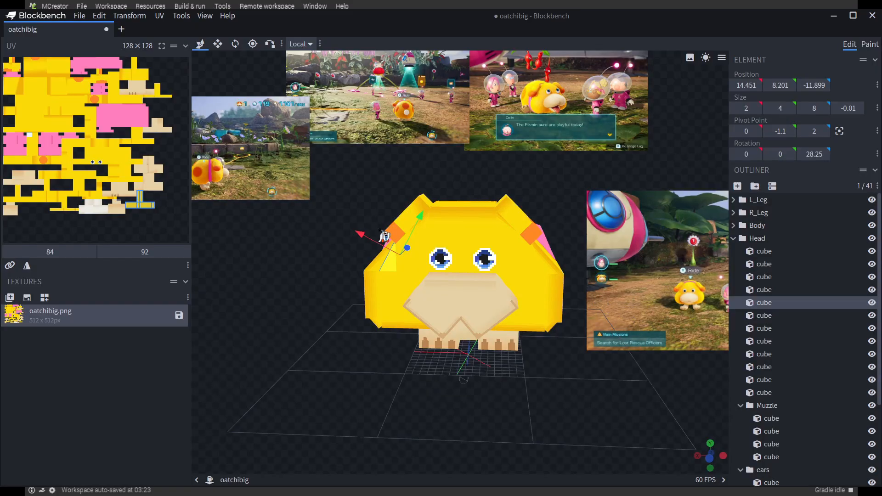
click(734, 239)
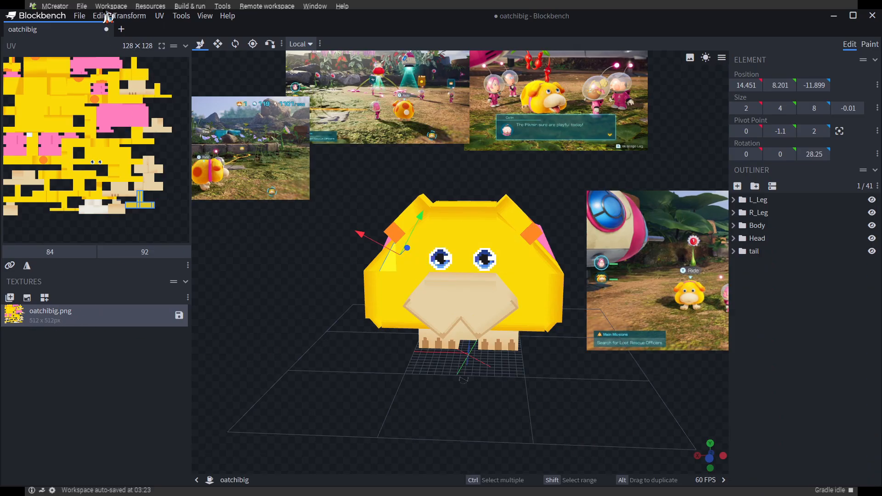
click(81, 16)
click(176, 115)
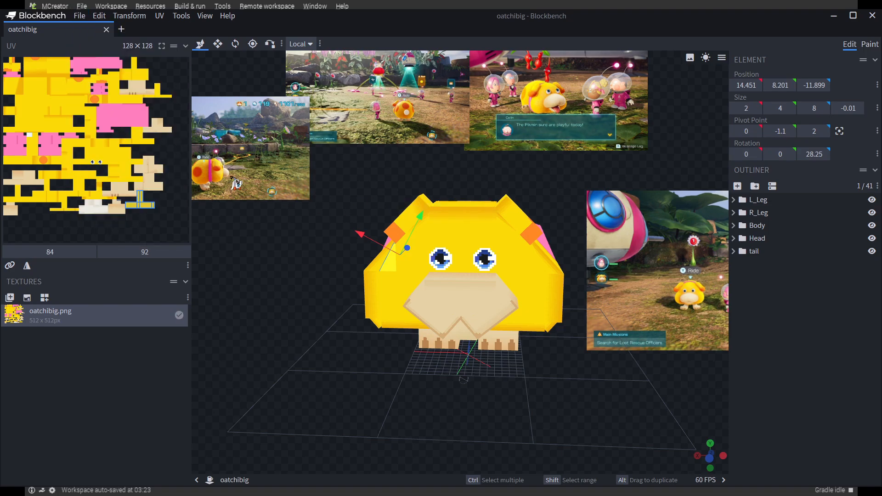
Export the model as a Java entity and save the oatchibig.png texture to a file
mouse_move(285, 289)
mouse_down()
mouse_move(299, 294)
mouse_move(285, 279)
mouse_up()
click(79, 17)
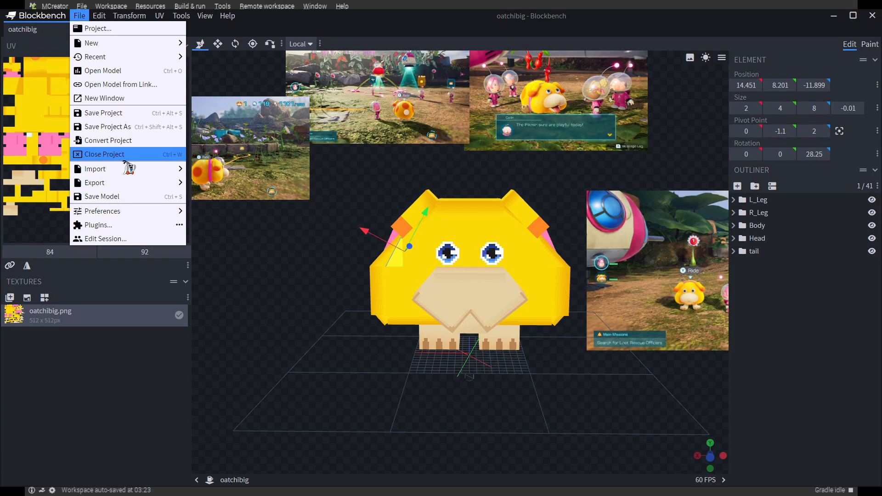
mouse_move(115, 184)
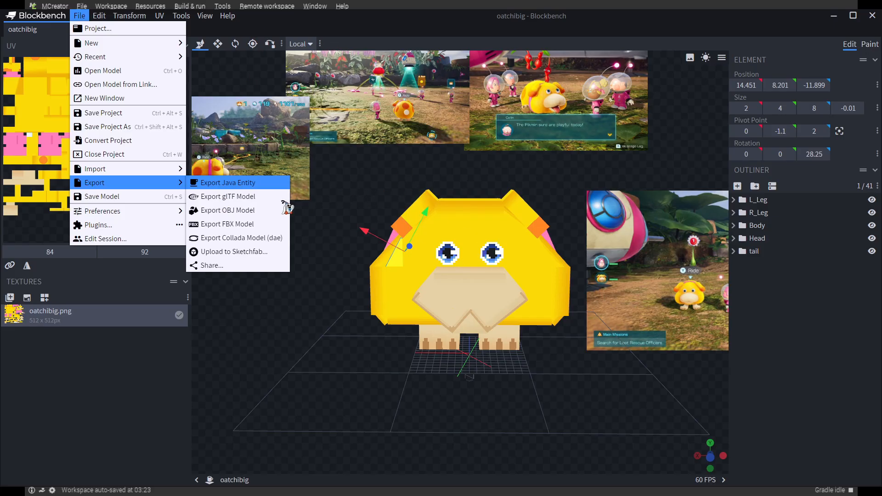
click(471, 263)
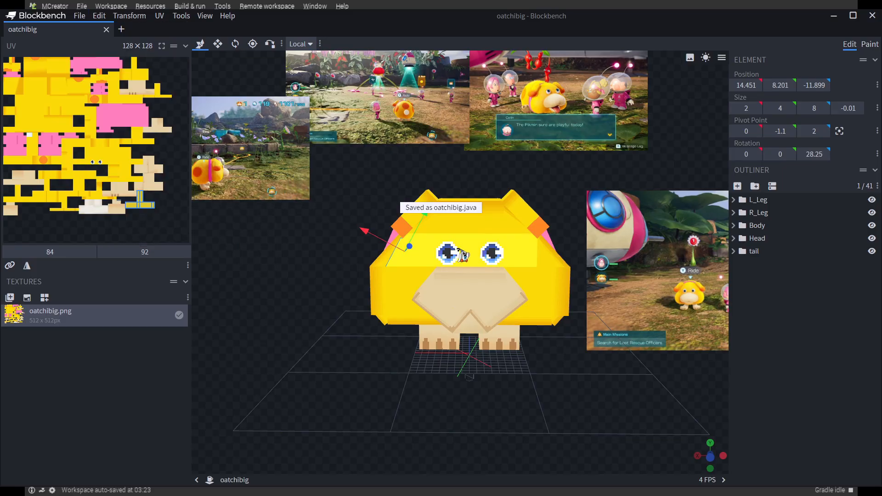
right_click(65, 320)
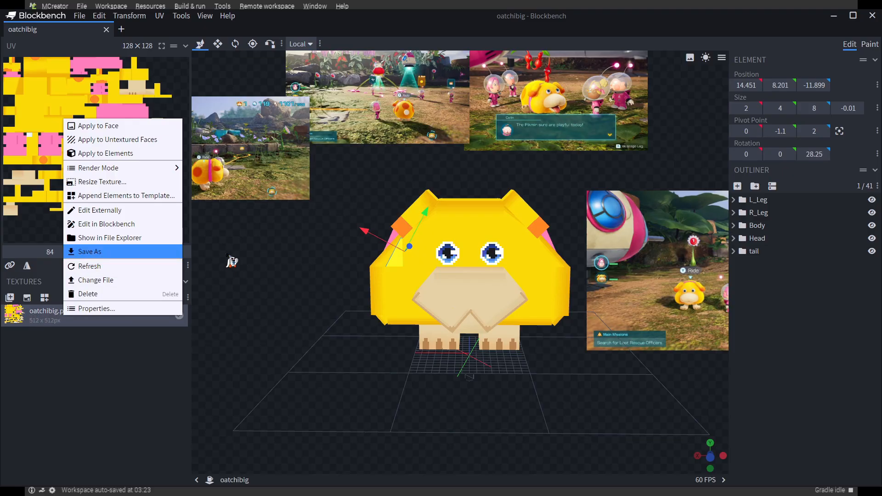
click(471, 261)
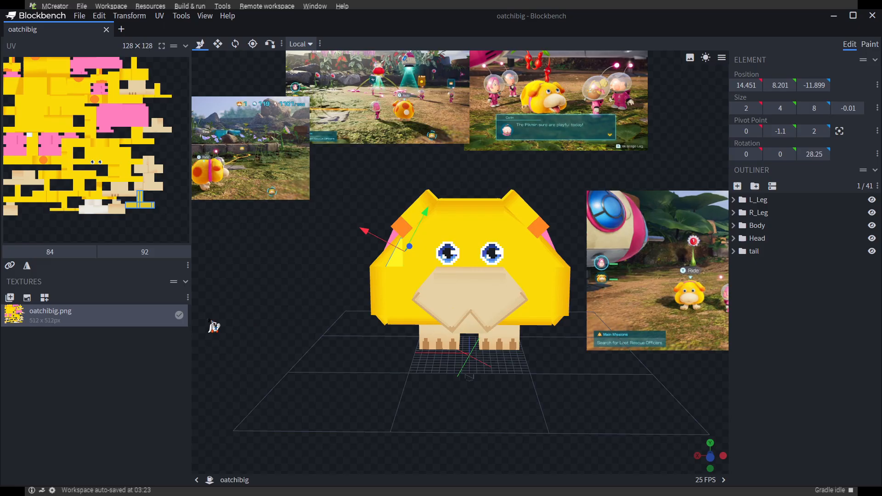
drag(212, 324, 304, 337)
drag(316, 280, 311, 343)
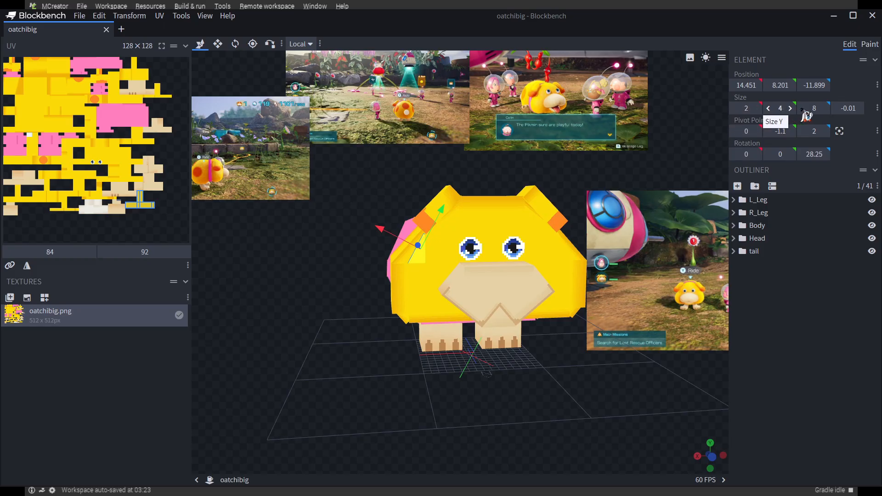
drag(577, 427, 615, 404)
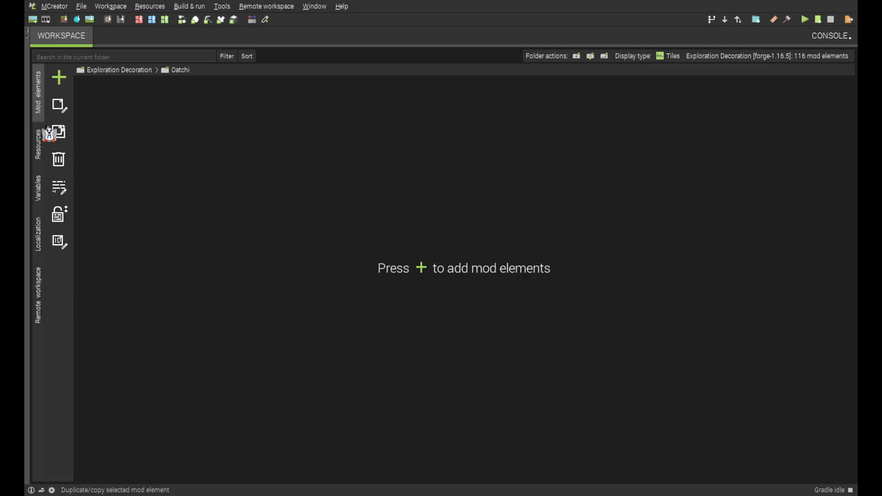
Switch to MCreator and delete the existing oatchibig texture and its matching Java model from the workspace resources
click(39, 151)
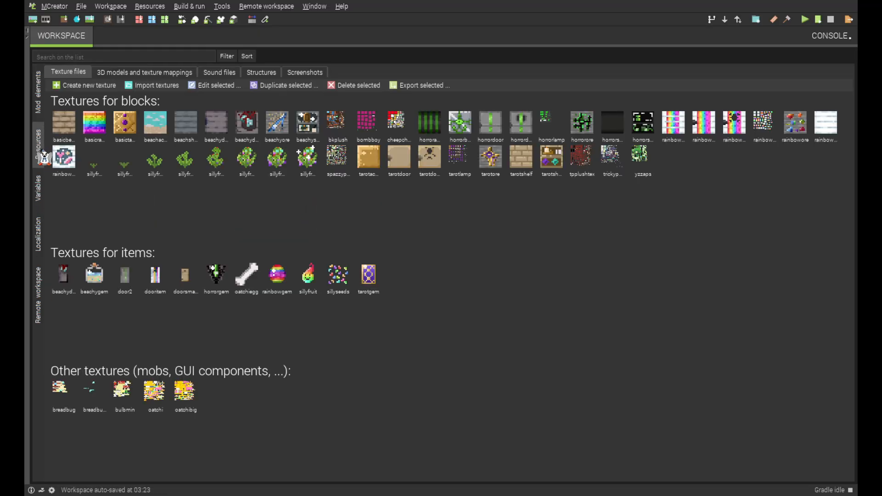
click(191, 396)
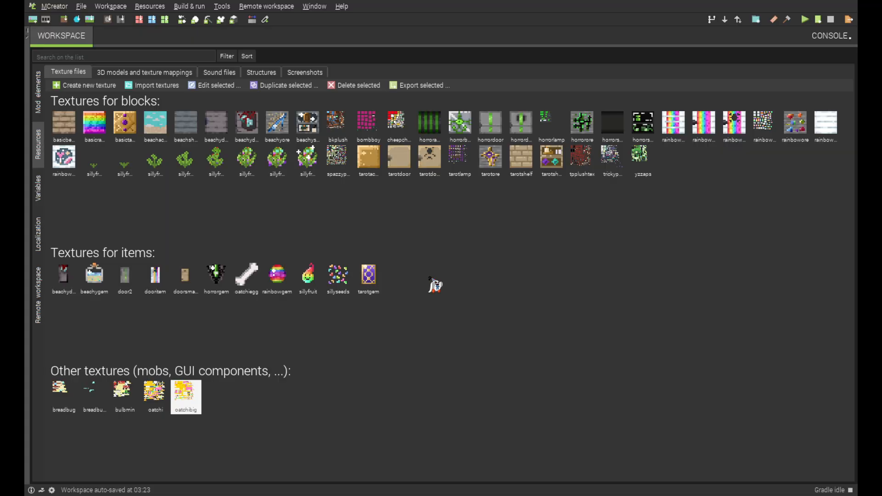
click(155, 74)
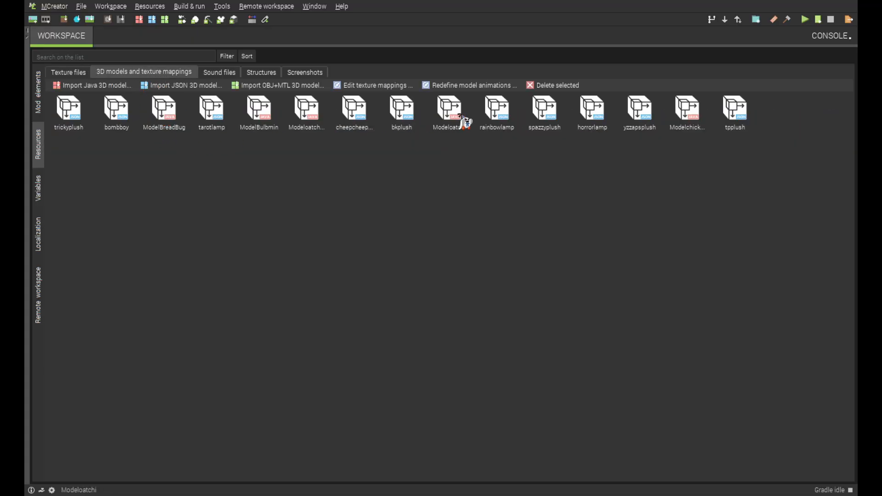
click(315, 120)
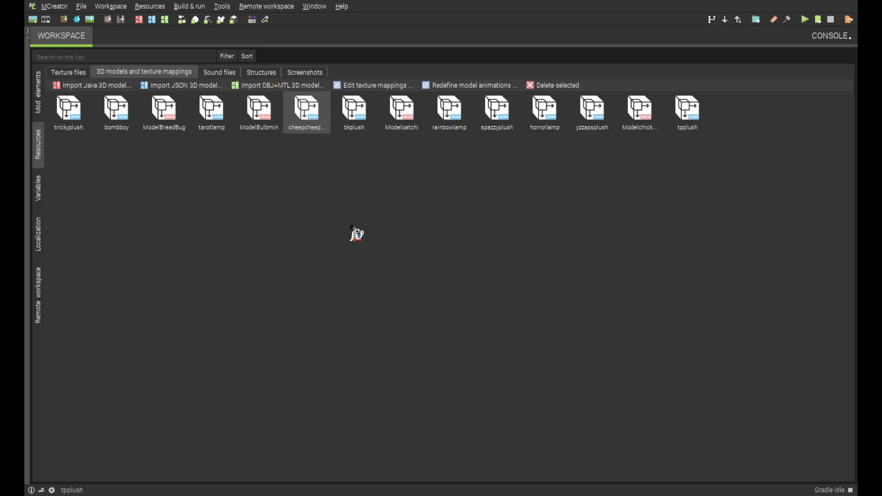
click(76, 74)
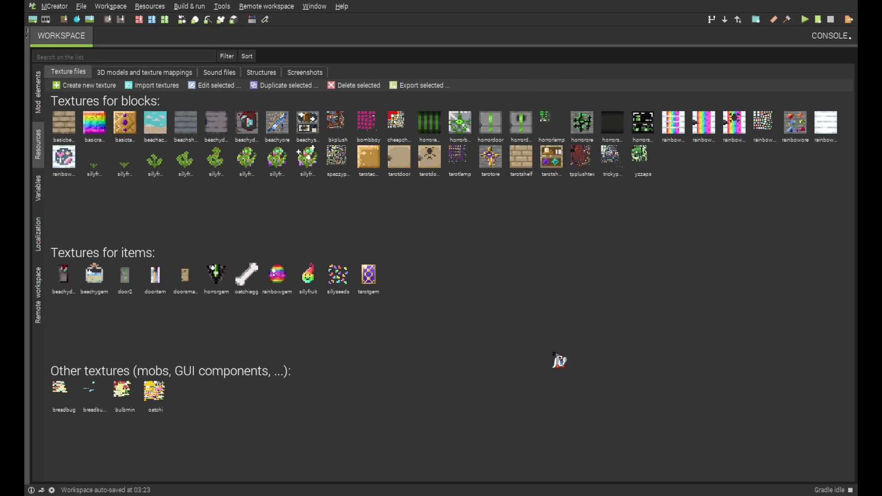
click(529, 334)
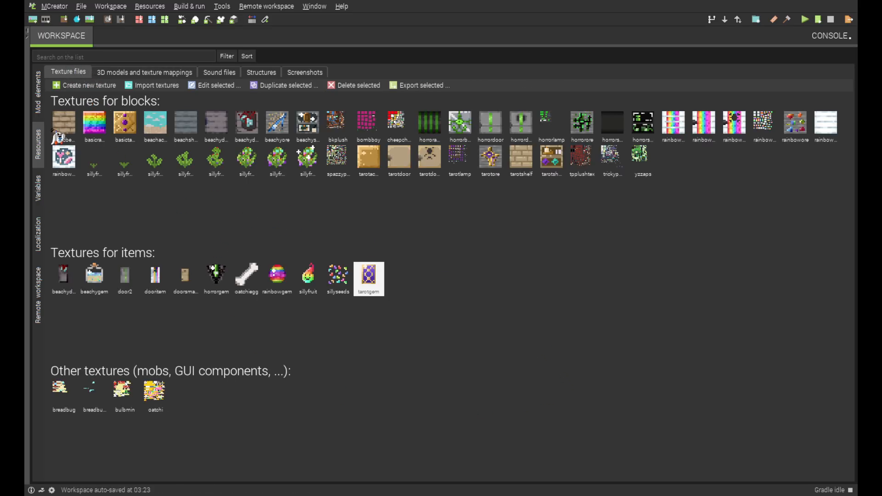
Import the oatchibig texture into the workspace as a mob texture
click(159, 85)
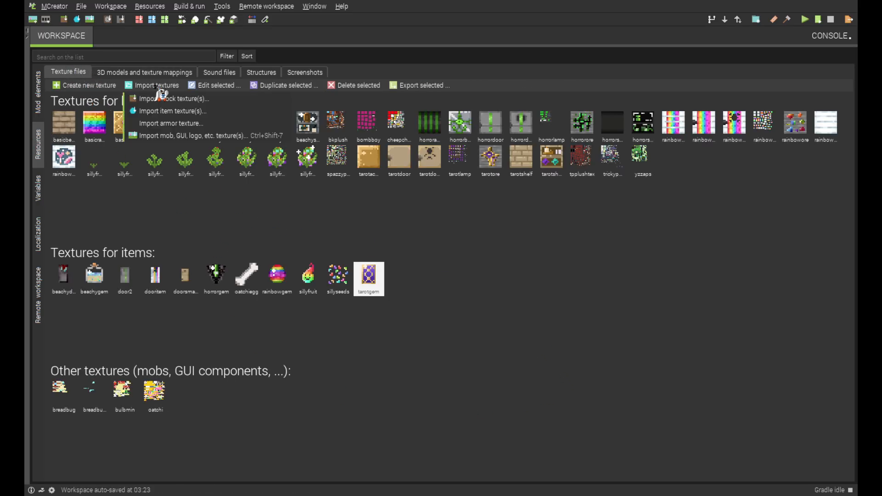
click(168, 137)
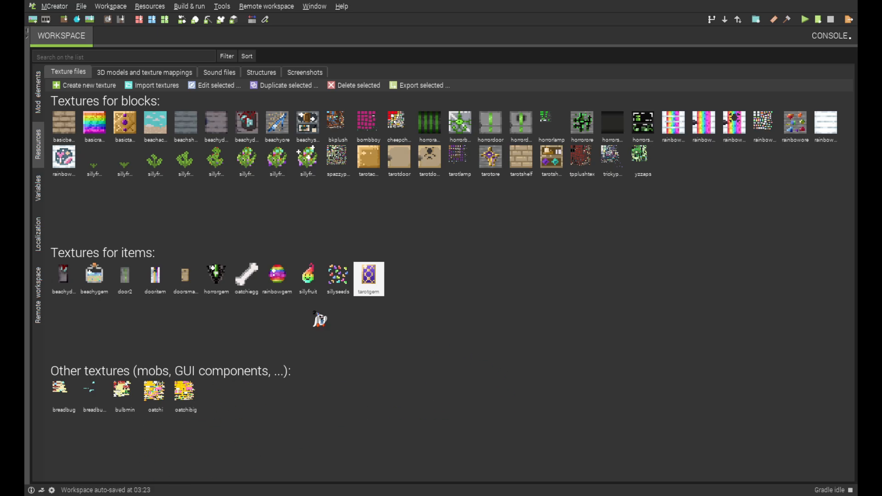
click(185, 393)
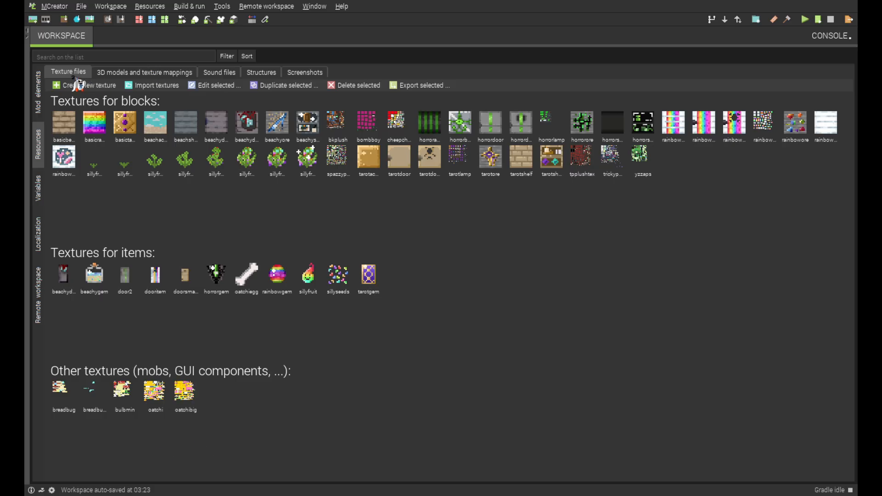
Open the workspace's 3D models and texture mappings
click(132, 72)
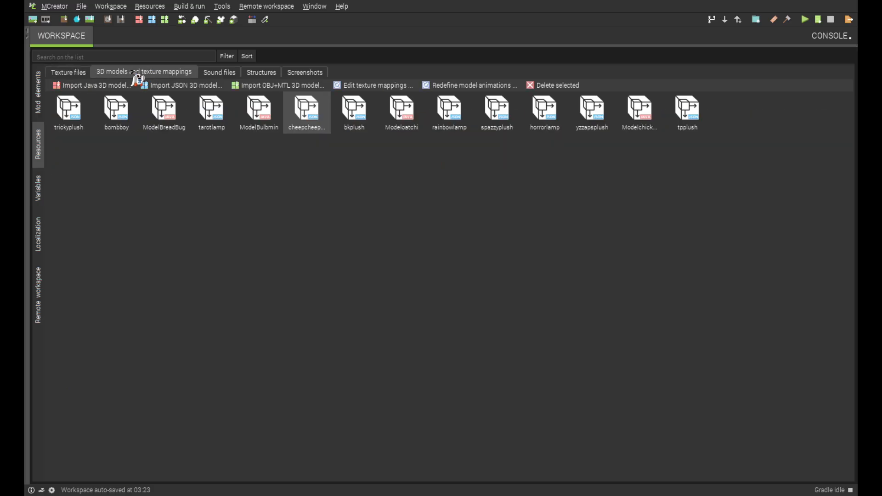
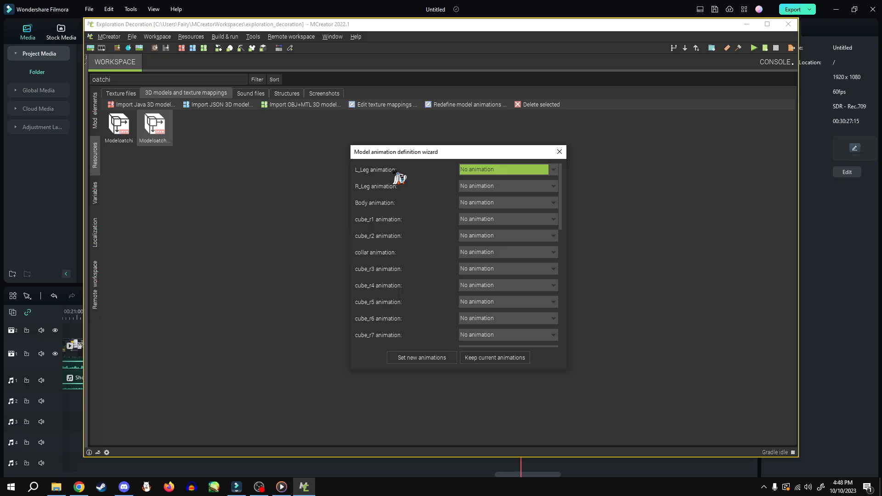
Assign the Left leg swing animation to L_Leg and the Right leg swing animation to R_Leg
click(554, 170)
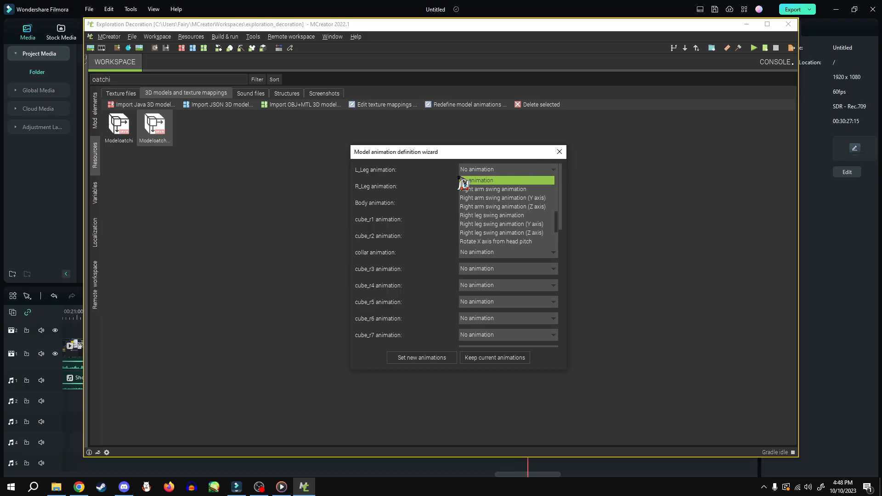
click(432, 182)
scroll(441, 275, down, 3)
scroll(558, 261, down, 3)
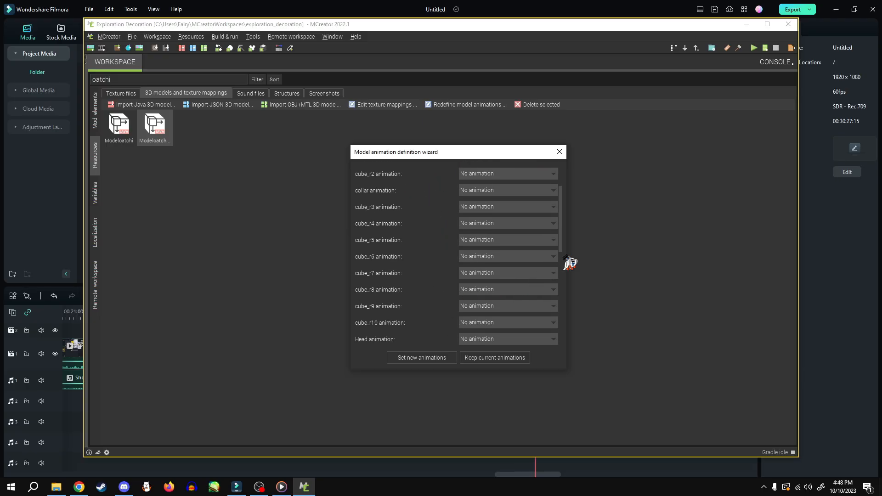
scroll(561, 255, down, 6)
drag(560, 282, 560, 337)
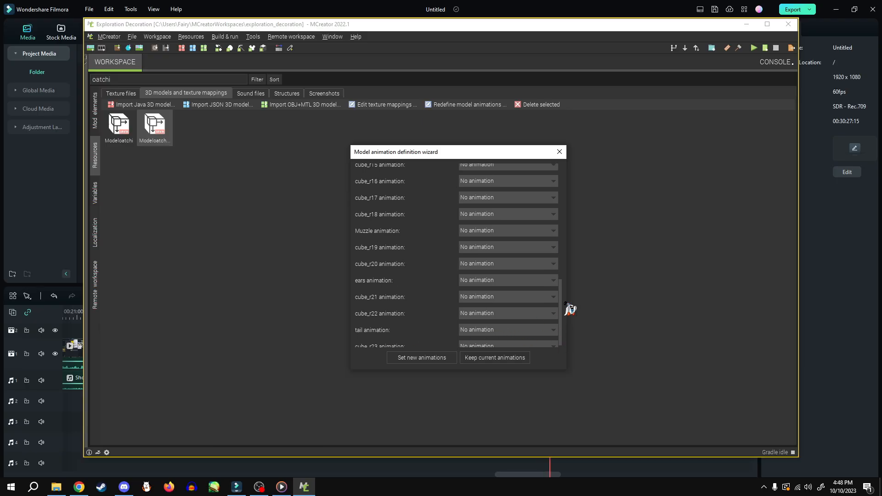
drag(560, 298, 562, 164)
click(556, 171)
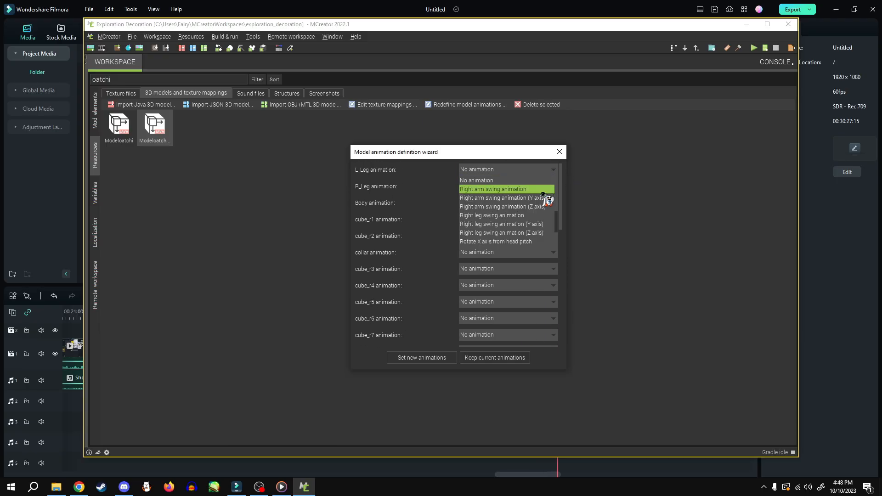
drag(559, 230, 561, 200)
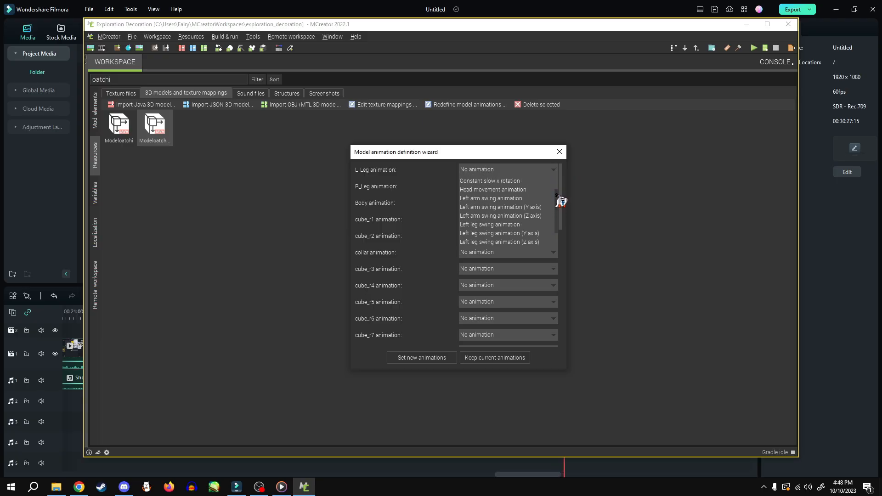
click(502, 225)
click(510, 186)
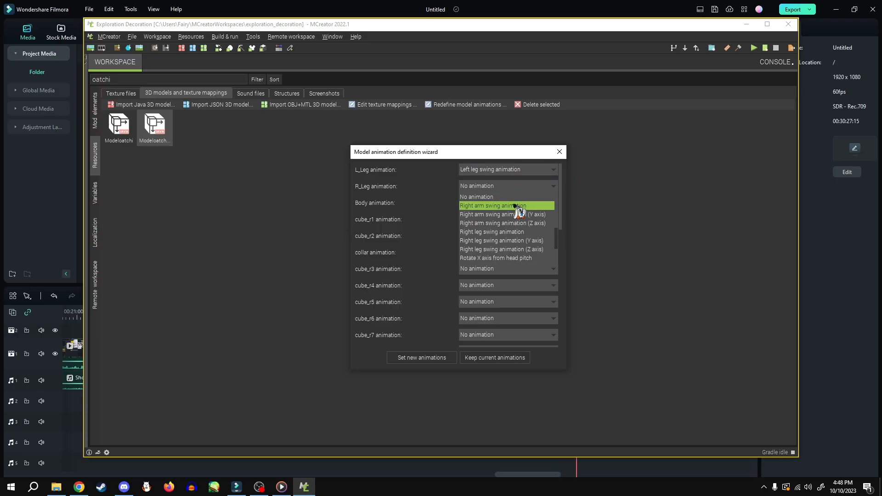
click(515, 232)
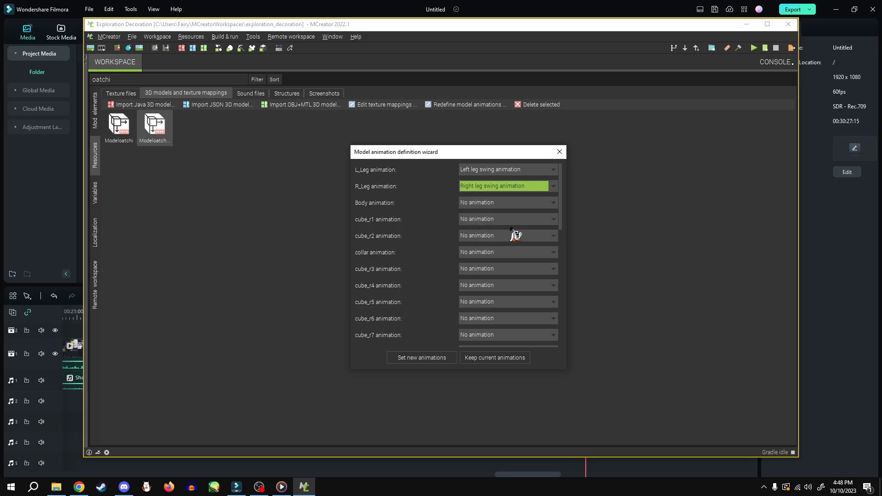
Assign the Right arm swing animation to the tail and apply the new animations to the model
drag(561, 215, 560, 235)
drag(564, 293, 563, 327)
click(498, 328)
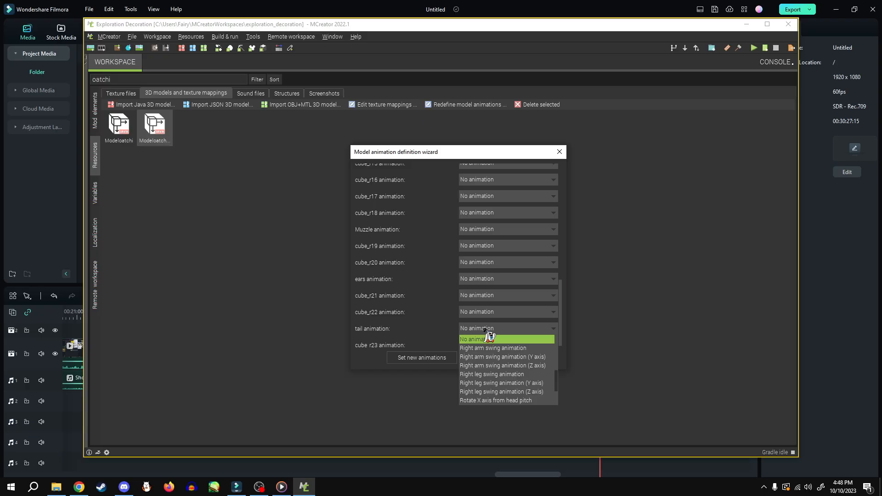
click(517, 349)
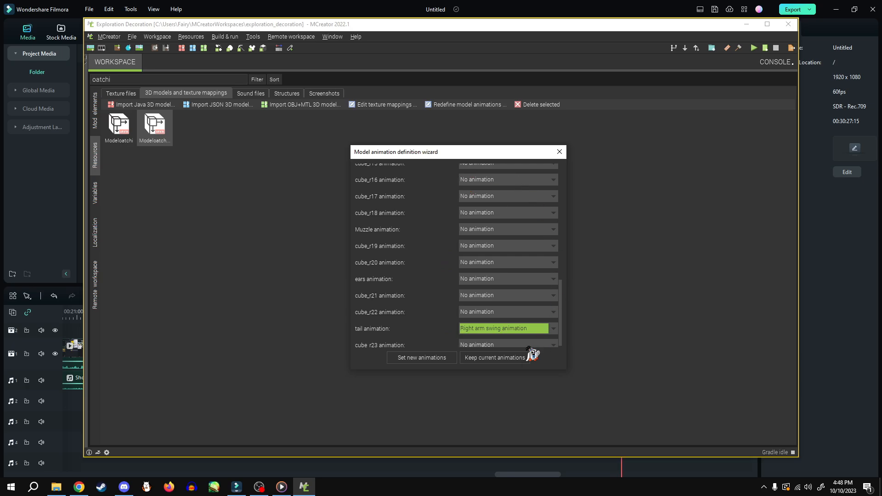
click(427, 359)
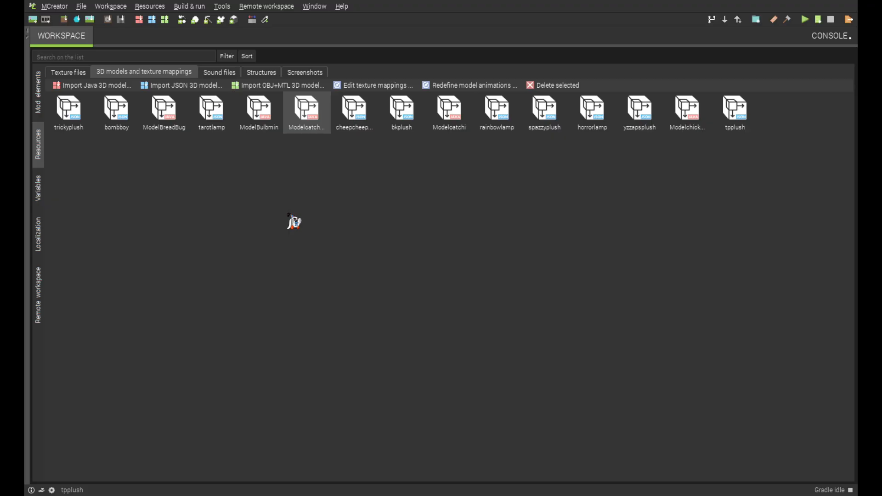
click(68, 72)
click(138, 72)
click(38, 109)
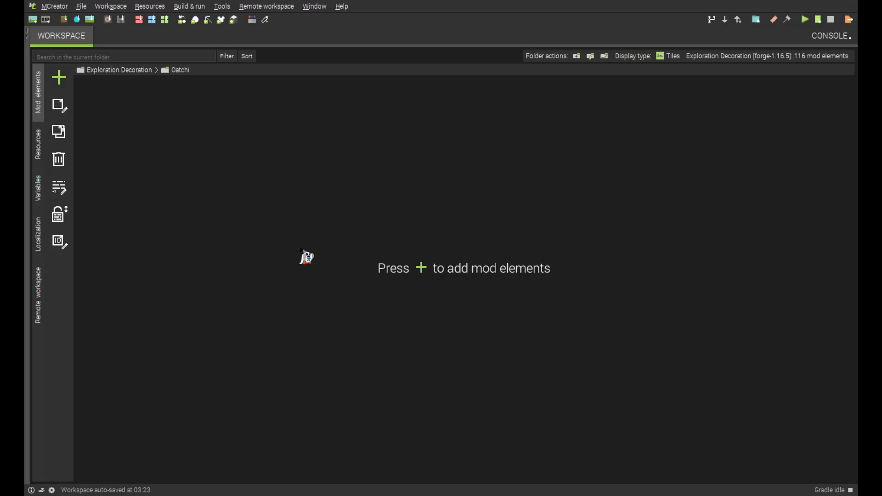
click(39, 147)
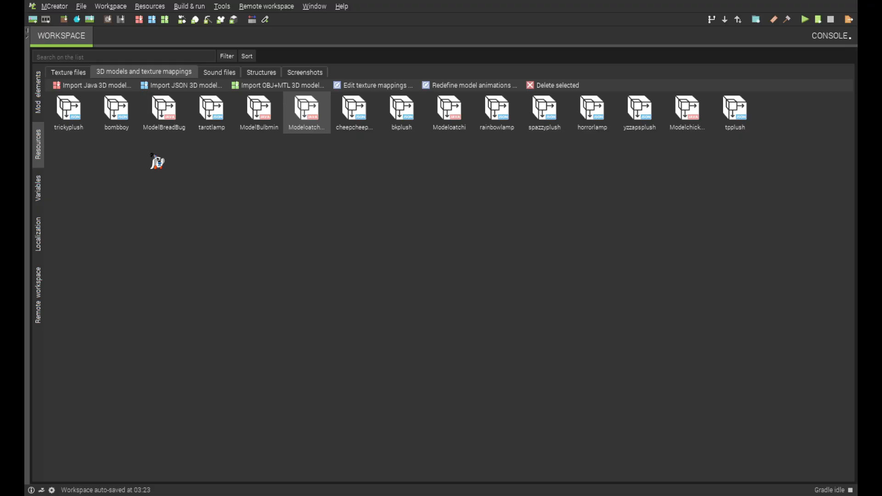
click(224, 250)
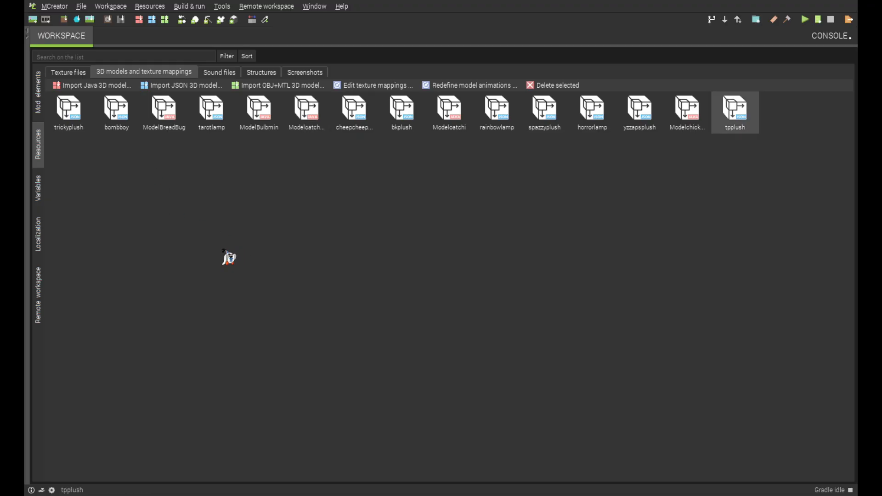
Start a new texture from the workspace's texture files
click(80, 75)
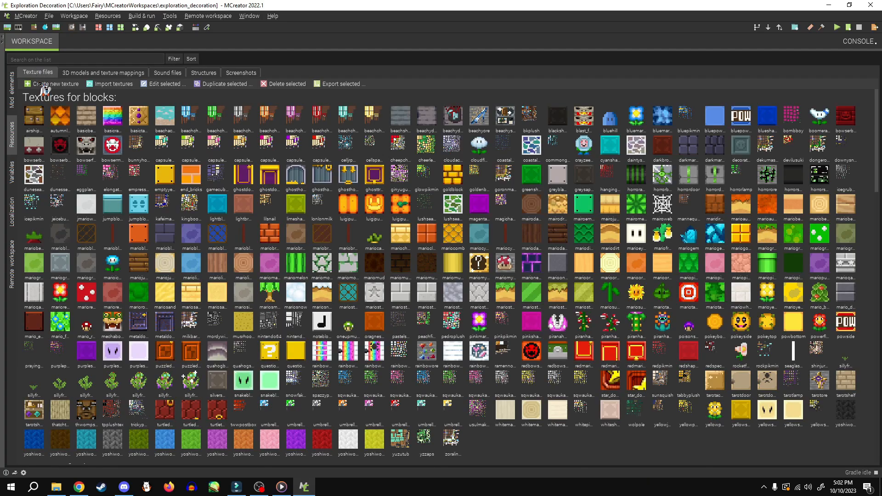
click(36, 85)
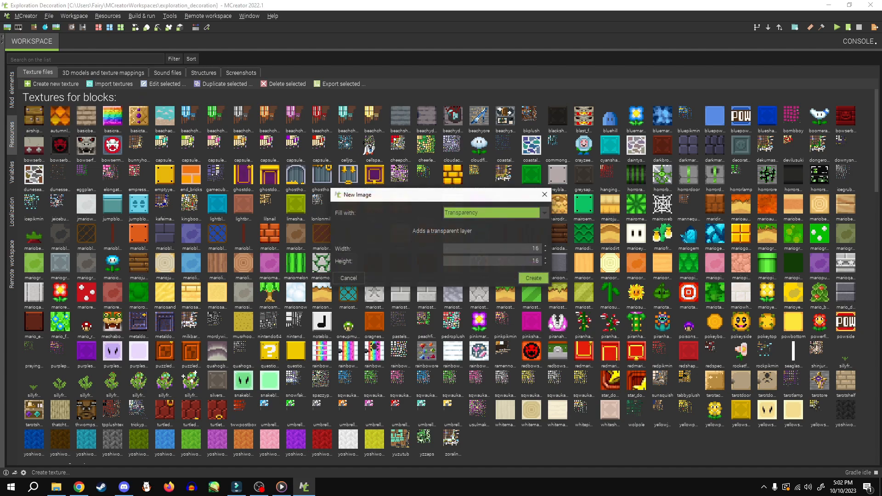
mouse_move(457, 188)
mouse_down()
mouse_move(487, 212)
mouse_move(469, 178)
mouse_move(457, 200)
mouse_move(454, 182)
mouse_up()
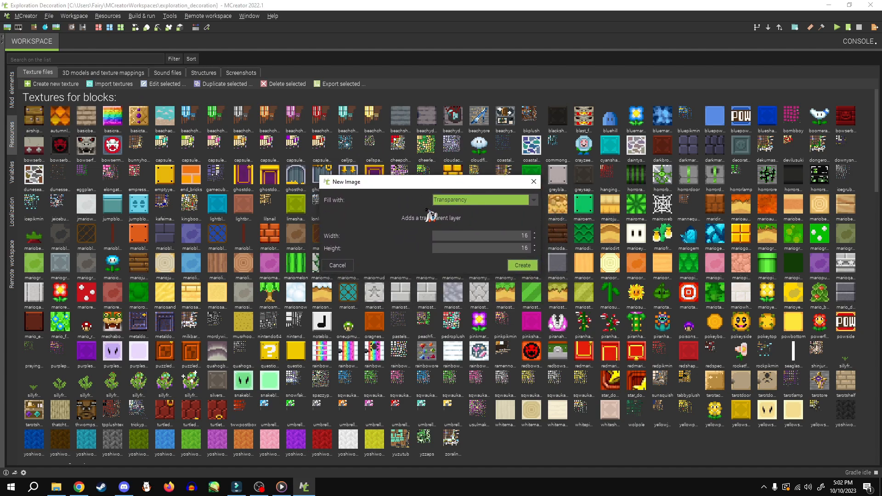
Try the Template, Color and No Layer fills for the new image and browse the template base textures
click(476, 200)
click(469, 229)
click(462, 202)
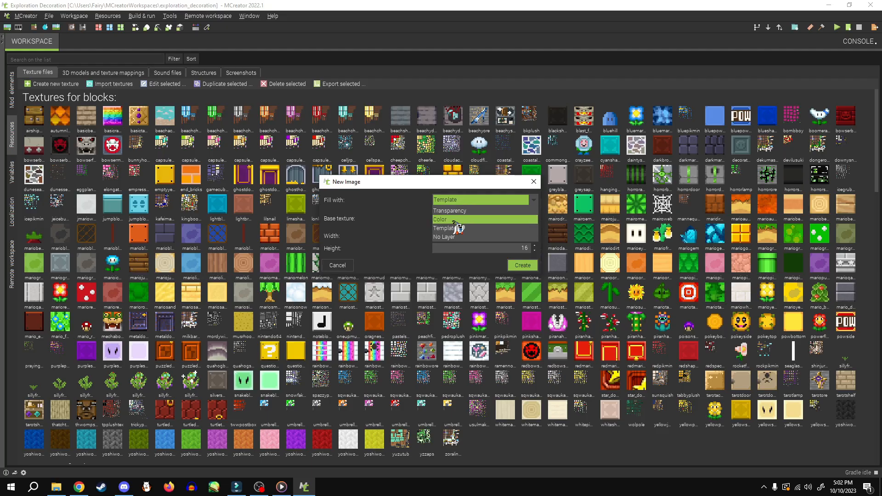
click(452, 219)
click(462, 200)
click(454, 236)
click(482, 201)
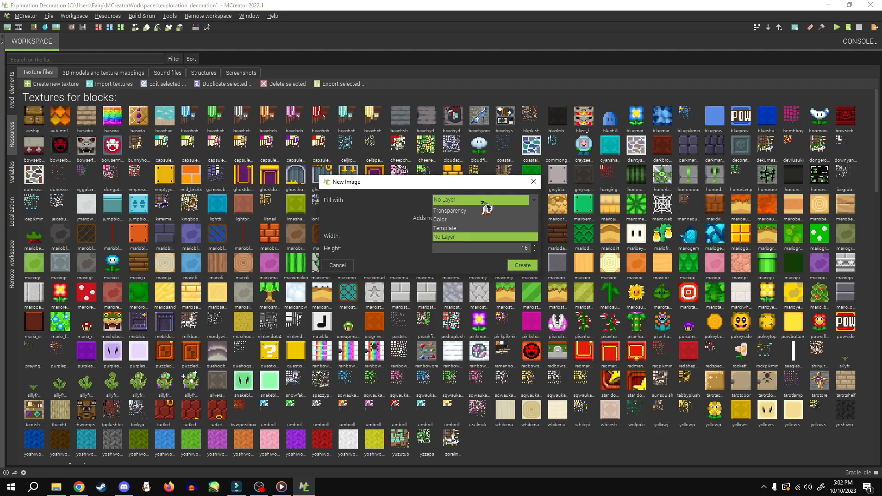
click(454, 228)
click(486, 219)
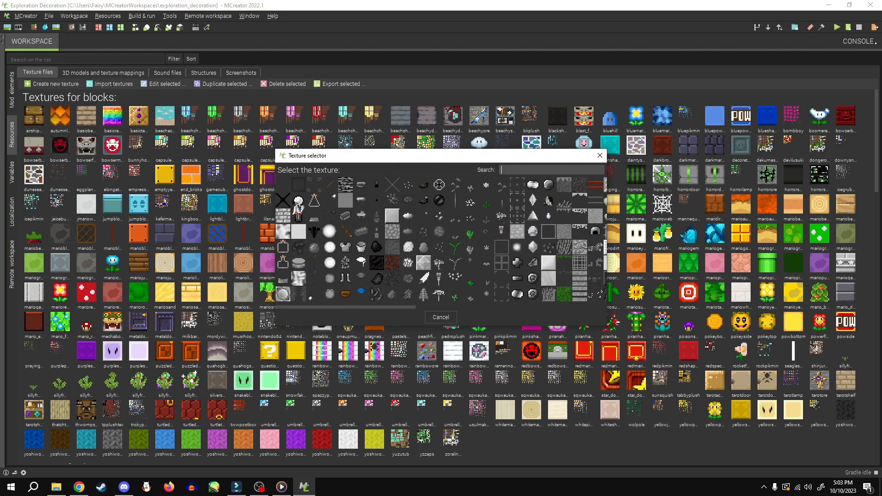
mouse_move(412, 307)
mouse_down()
mouse_move(521, 307)
mouse_move(416, 305)
mouse_up()
click(599, 156)
Create the new 16 x 16 image with a Transparency fill
click(481, 200)
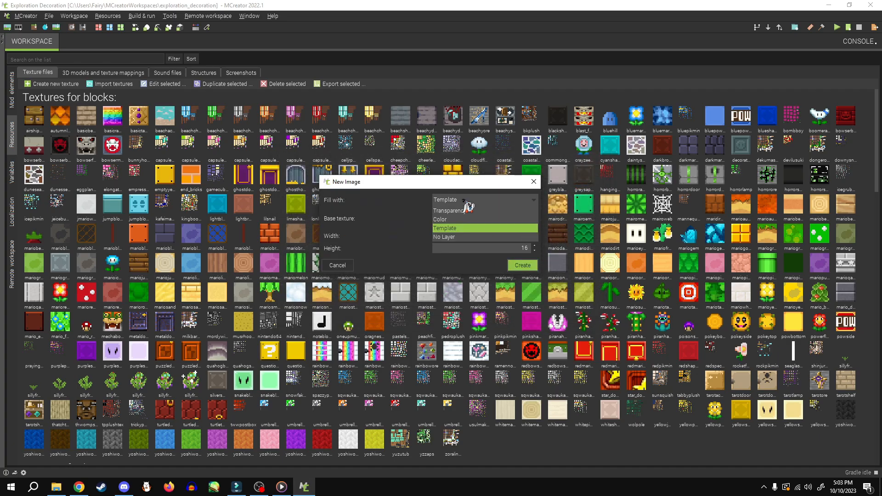
click(461, 207)
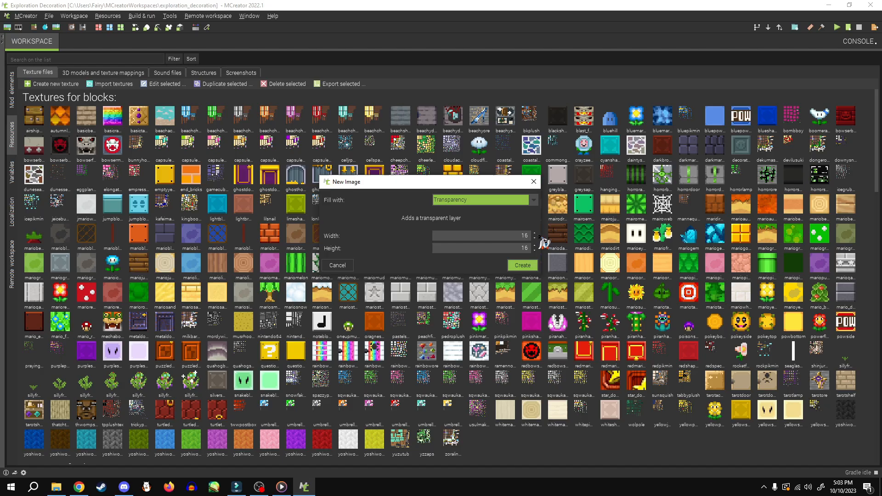
click(527, 269)
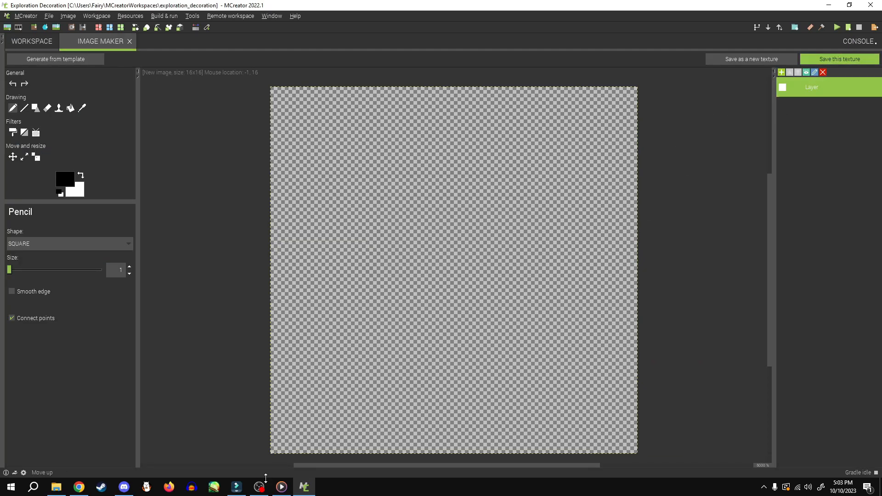
click(259, 486)
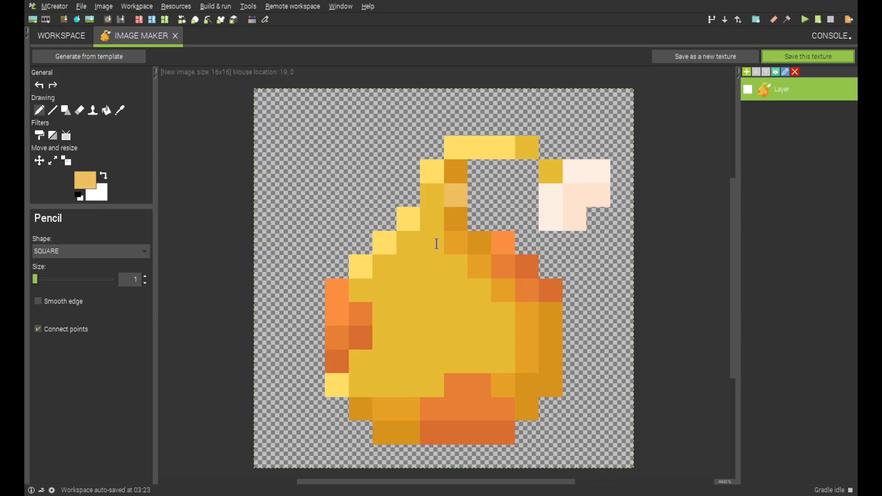
key(Return)
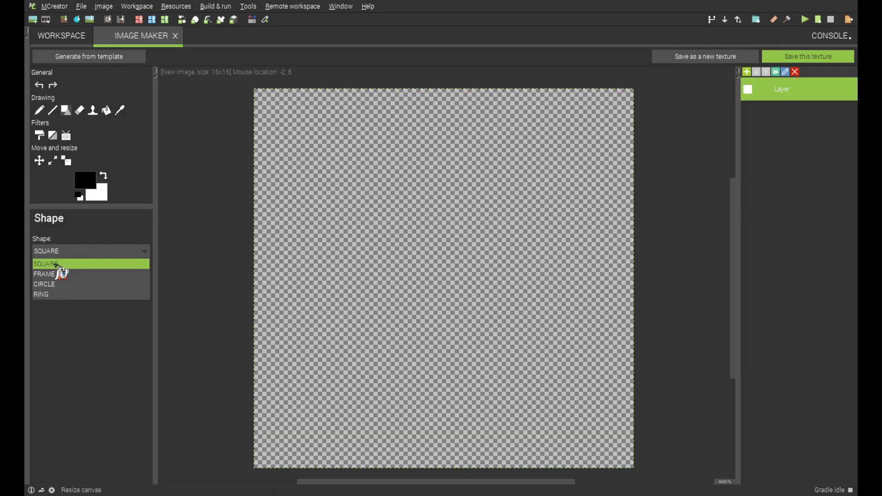
Draw the two white, notched ends of a bone in the canvas's lower-left and upper-right corners using filled squares
click(59, 263)
click(312, 382)
click(358, 427)
click(355, 380)
key(ctrl+z)
drag(551, 125, 574, 149)
drag(572, 152, 598, 179)
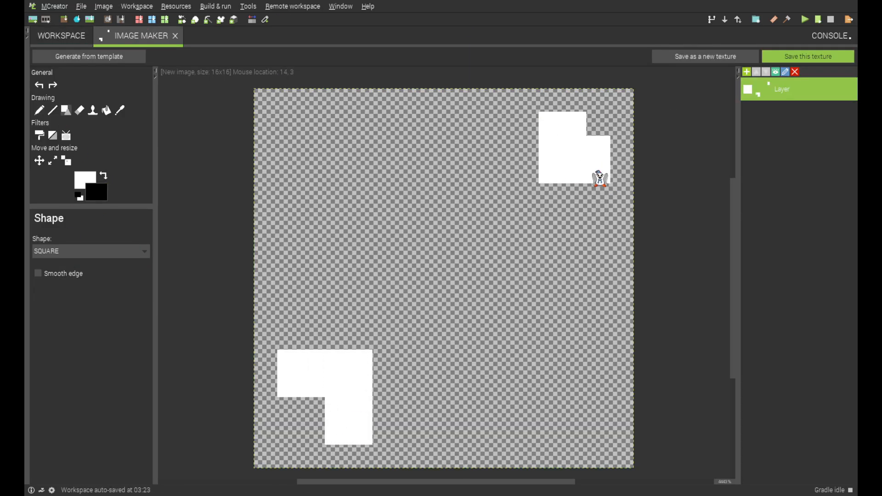
key(ctrl+z)
key(ctrl+z)
mouse_move(528, 121)
mouse_down()
mouse_move(553, 193)
mouse_move(598, 172)
mouse_up()
Join the two bone ends with a diagonal white shaft made of adjacent one-pixel lines
drag(522, 198, 360, 337)
key(ctrl+z)
click(52, 110)
drag(523, 204, 361, 362)
drag(525, 173, 330, 352)
drag(528, 216, 357, 380)
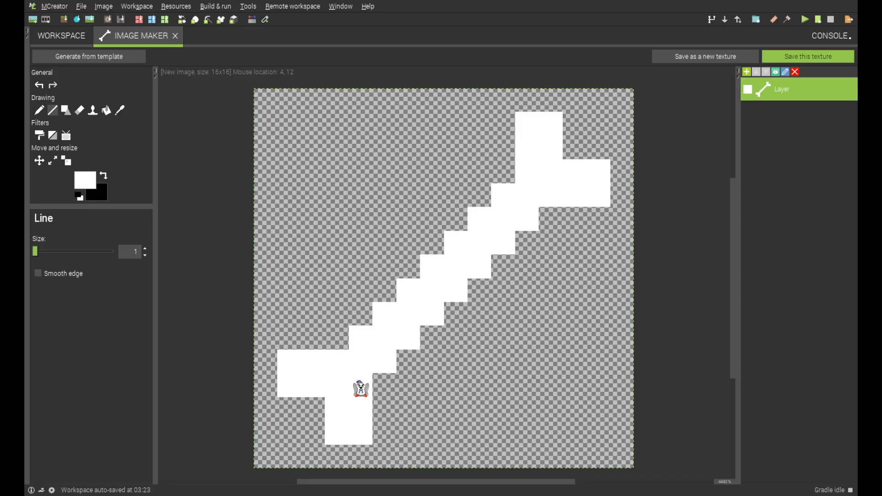
Thicken both bone ends and both sides of the shaft with one-pixel white pencil strokes
click(39, 110)
click(336, 338)
drag(312, 342, 289, 339)
drag(503, 172, 502, 123)
drag(598, 218, 551, 218)
drag(384, 432, 384, 384)
drag(408, 361, 527, 243)
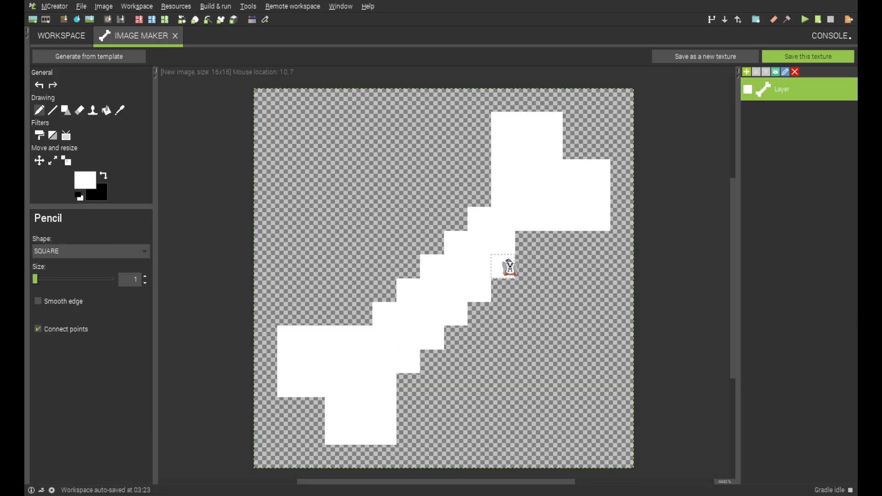
drag(479, 195, 360, 314)
Shade the bone's lower and right edges with light grey pencil strokes
click(86, 180)
click(385, 425)
drag(385, 427, 606, 225)
key(ctrl+z)
drag(550, 218, 598, 172)
drag(550, 148, 551, 124)
drag(289, 384, 313, 385)
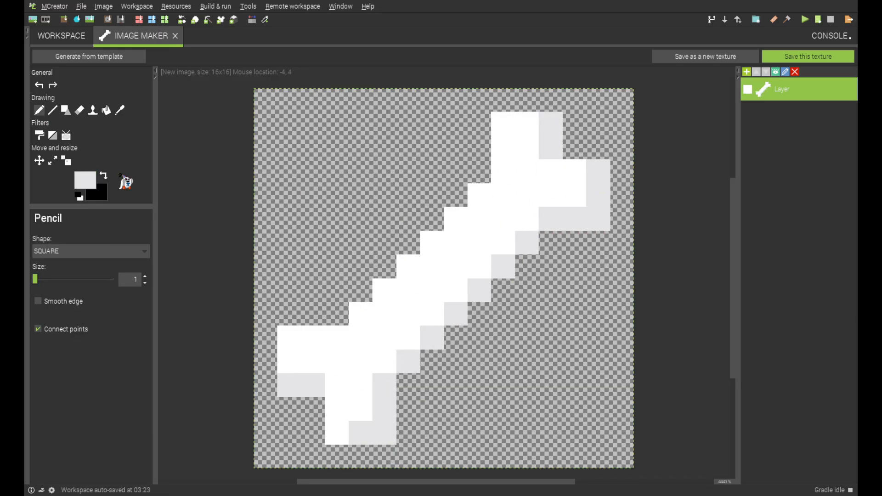
Shade the bone's lower and right edges in a light lavender grey
click(86, 180)
mouse_move(337, 432)
mouse_down()
mouse_move(386, 397)
mouse_move(550, 148)
mouse_up()
click(549, 123)
drag(313, 385, 293, 388)
Deepen parts of the bone's edge shading with darker lavender and restore one pixel in the upper end to white
click(86, 180)
drag(337, 432, 385, 431)
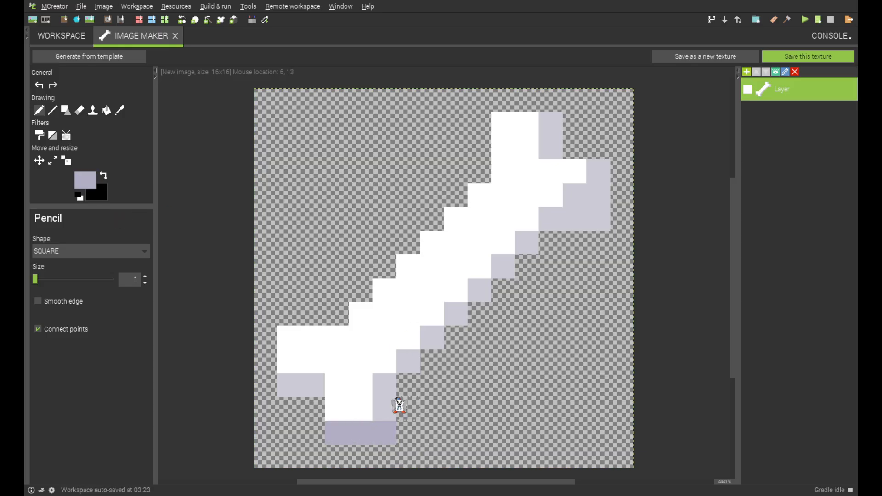
drag(408, 361, 431, 337)
drag(502, 266, 527, 242)
drag(598, 171, 574, 218)
click(119, 111)
click(464, 227)
click(40, 110)
click(574, 195)
Paint a red band across the middle of the bone's shaft
click(120, 110)
click(86, 180)
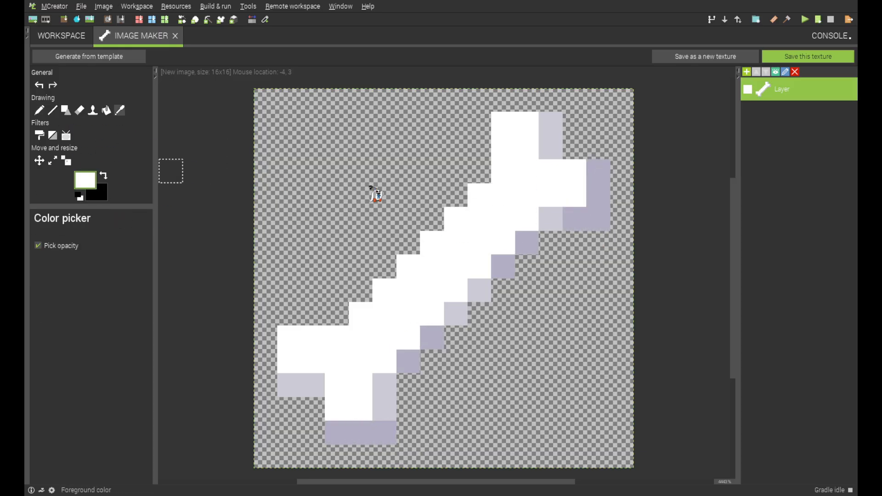
click(39, 110)
drag(434, 244, 479, 290)
mouse_move(456, 313)
mouse_down()
mouse_move(433, 270)
mouse_move(408, 267)
mouse_up()
Shade the edges of the red band with darker reds on both sides of the shaft
click(86, 180)
mouse_move(455, 314)
mouse_down()
mouse_move(454, 273)
mouse_move(408, 267)
mouse_move(471, 252)
mouse_move(432, 266)
mouse_move(456, 220)
mouse_up()
click(85, 180)
click(86, 180)
click(503, 268)
click(85, 180)
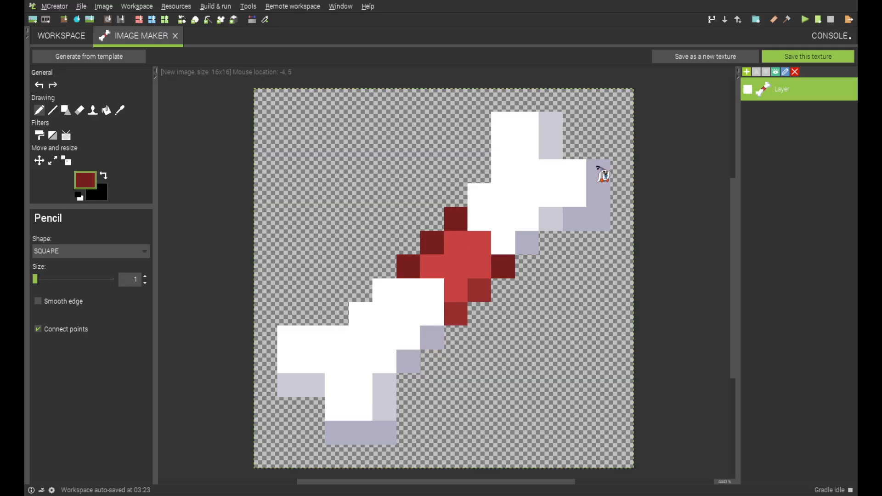
Sample the band's red and draw a bow loop on each side of the bone
click(120, 110)
click(467, 257)
click(40, 110)
drag(530, 280, 480, 316)
mouse_move(455, 197)
mouse_down()
mouse_move(443, 163)
mouse_move(384, 257)
mouse_move(432, 200)
mouse_up()
Shade the bow's central knot in darker red around a lighter centre pixel
click(86, 180)
click(478, 290)
click(456, 244)
drag(431, 269, 455, 292)
click(85, 180)
click(455, 269)
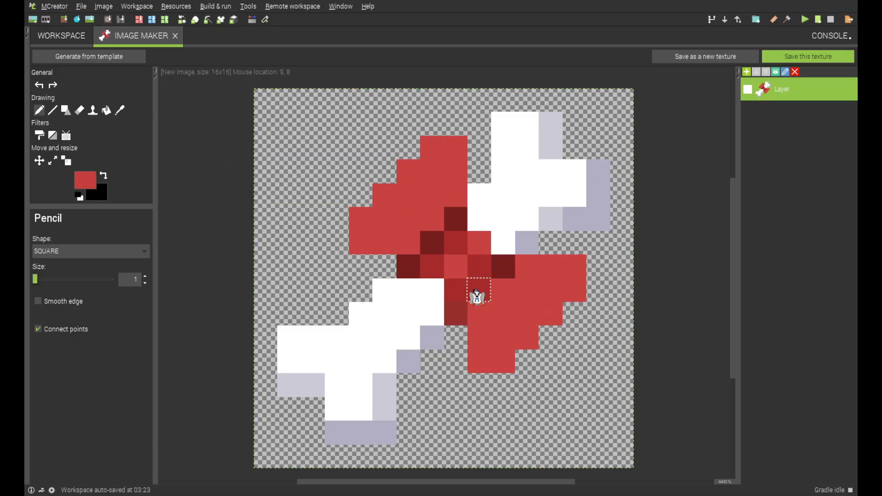
Add two muted dark red fold pixels to each bow loop
click(87, 183)
click(502, 290)
click(527, 314)
click(431, 219)
click(408, 196)
Sample the dark red beside the knot and paint a crease along the bone-facing edge of each bow loop
click(120, 110)
click(455, 314)
click(40, 110)
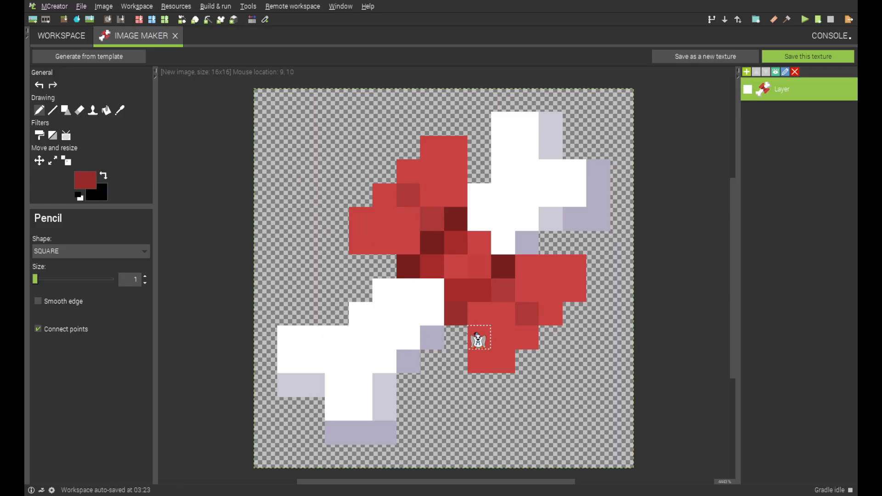
drag(479, 313, 479, 361)
drag(408, 243, 361, 242)
Sample the loop's red and draw a ribbon tail beneath each bow loop
click(122, 112)
click(503, 338)
drag(456, 337, 479, 385)
drag(390, 267, 336, 243)
Sample the crease's dark red and outline the ends of both ribbon tails with it
click(120, 110)
click(366, 240)
click(361, 219)
mouse_move(503, 362)
mouse_down()
mouse_move(490, 399)
mouse_move(432, 361)
mouse_up()
drag(360, 290, 338, 225)
Add bright red highlights to the outer edges of the bow loops and to both ribbon tails
click(86, 180)
click(86, 180)
mouse_move(432, 147)
mouse_down()
mouse_move(455, 147)
mouse_move(384, 195)
mouse_up()
drag(526, 267, 574, 290)
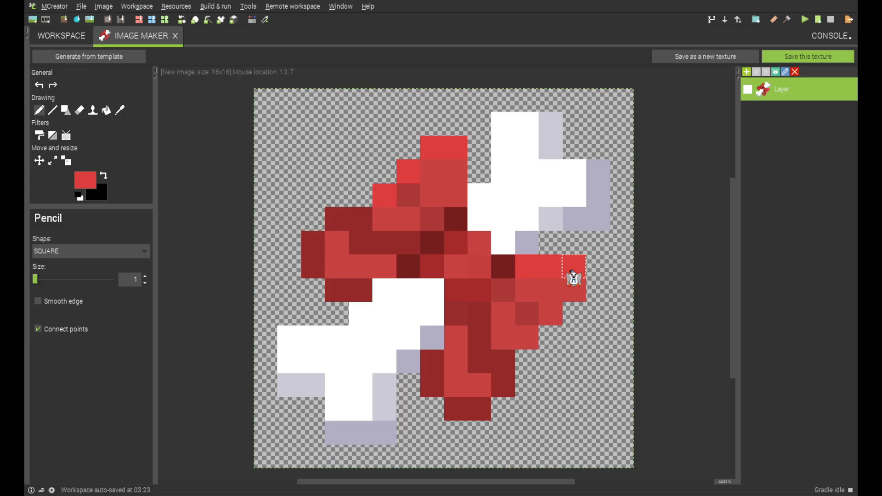
click(479, 385)
click(336, 243)
Tint the white bone pixels bordering the bow pale pink
click(86, 180)
click(86, 180)
mouse_move(385, 290)
mouse_down()
mouse_move(432, 314)
mouse_move(360, 313)
mouse_up()
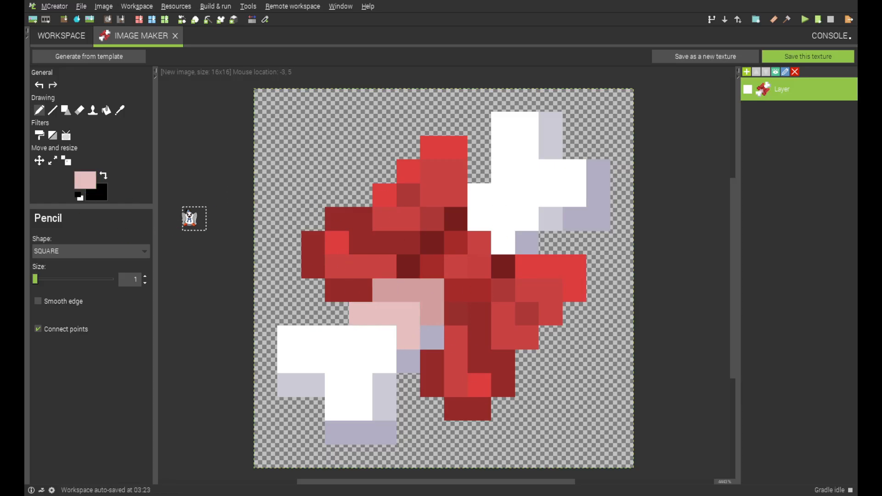
click(479, 220)
click(479, 196)
Shade the bone pixels bordering the bow pale blue and save the item texture as scrummybone
click(86, 180)
click(479, 219)
click(479, 197)
mouse_move(408, 338)
mouse_down()
mouse_move(361, 313)
mouse_move(432, 314)
mouse_up()
click(85, 180)
click(807, 57)
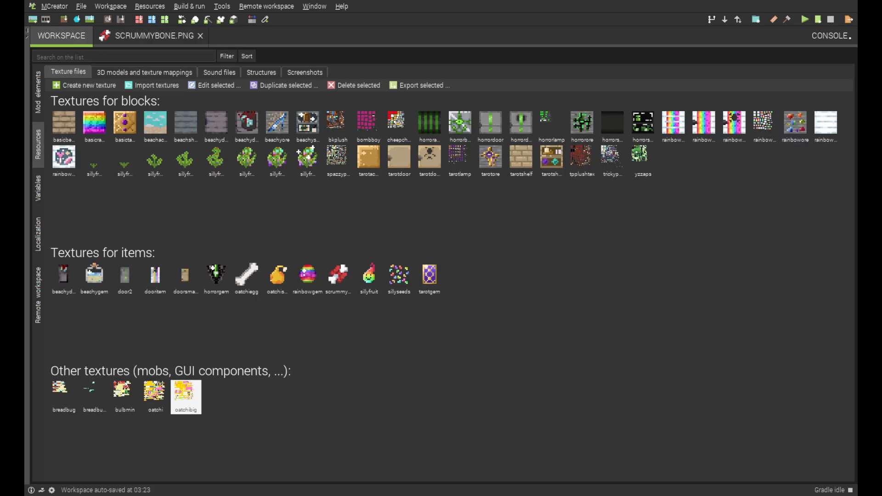
Review the scrummybone and oatchispawnegg textures among the workspace's item textures
click(429, 279)
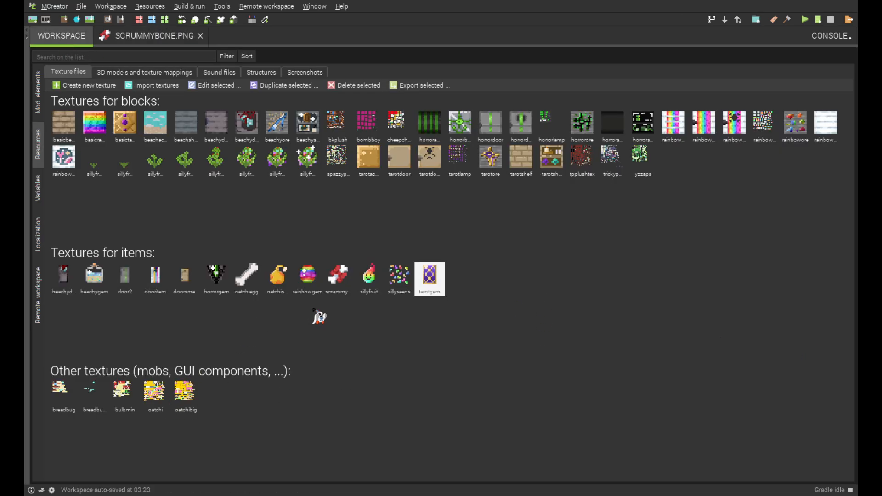
click(345, 293)
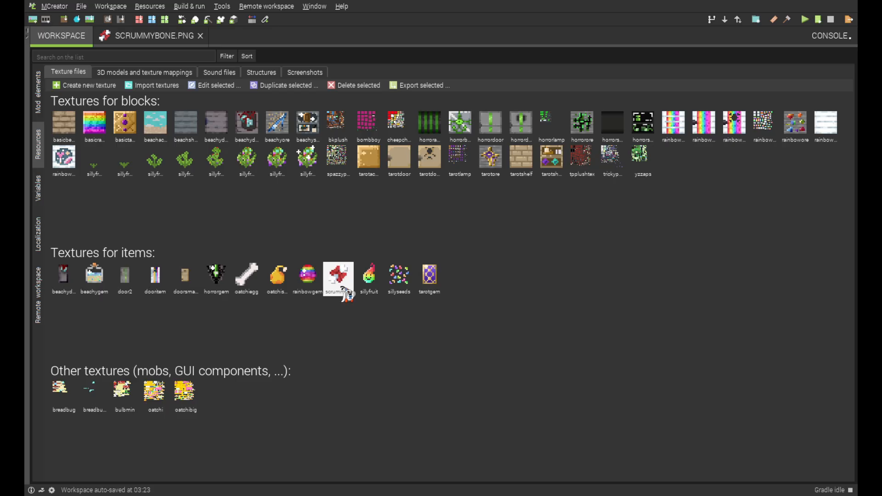
click(282, 287)
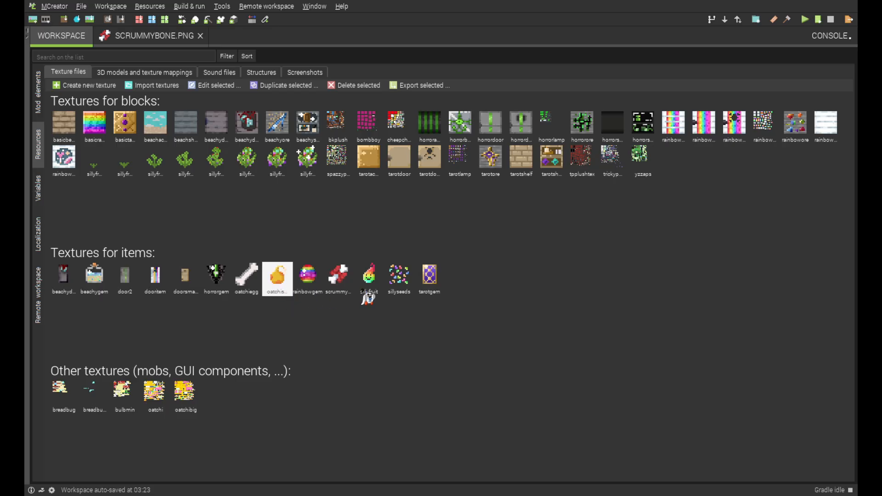
click(343, 287)
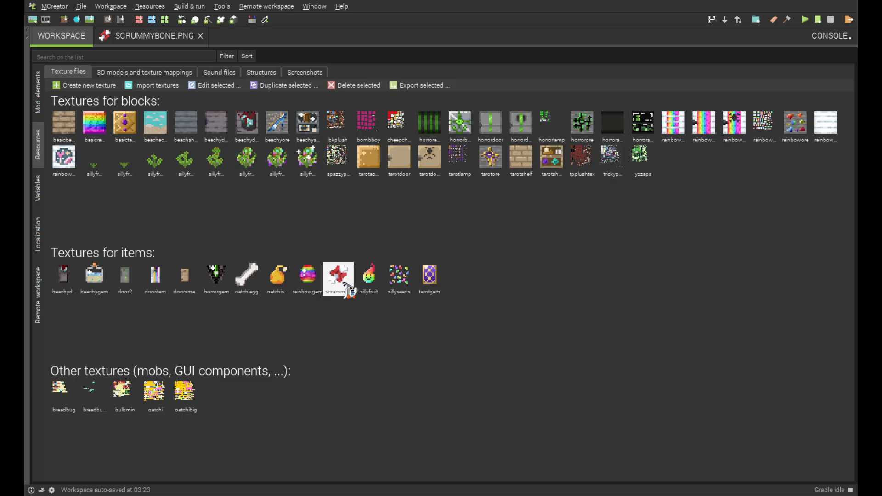
click(280, 288)
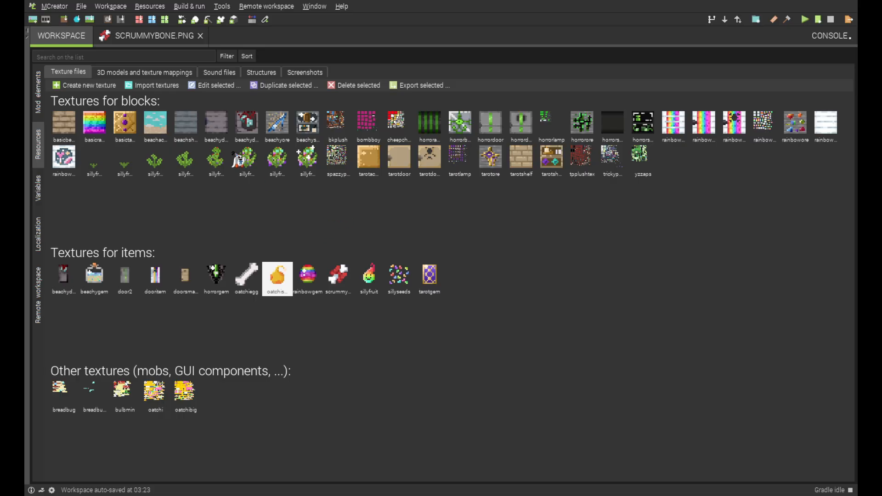
Examine the breadbug_sqeauk and bulbmin_hm entries among the workspace's sound files
click(217, 74)
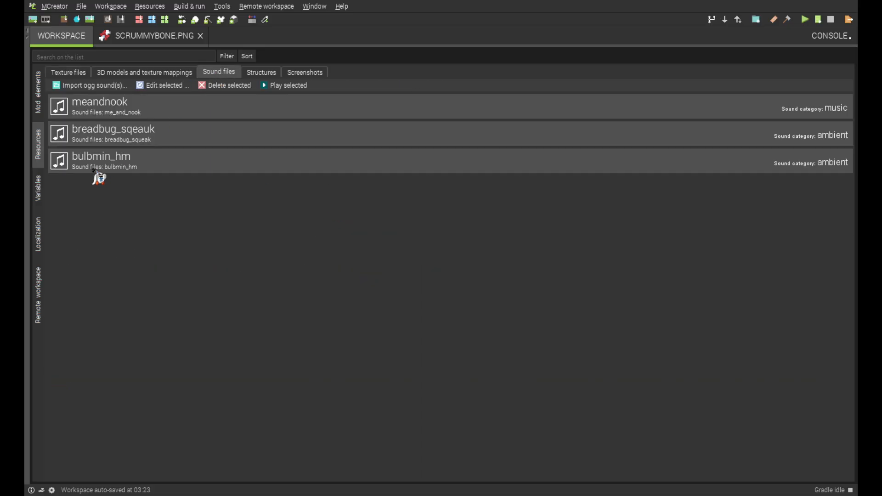
click(150, 135)
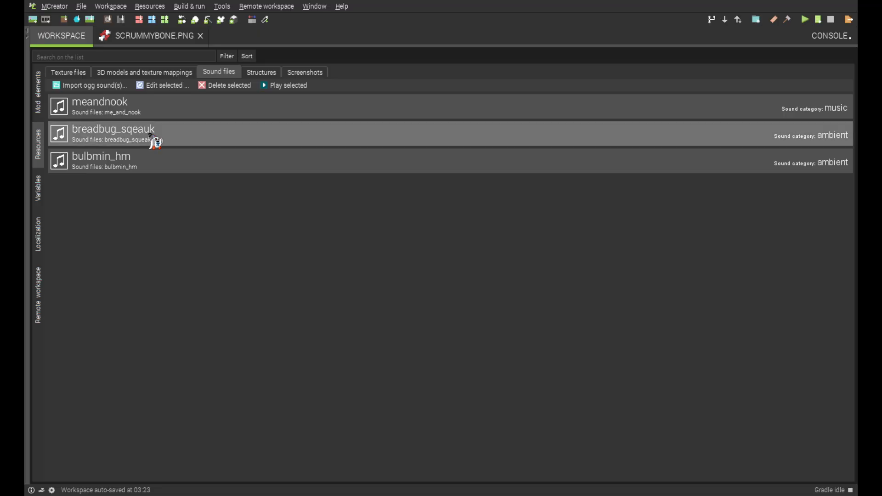
click(148, 166)
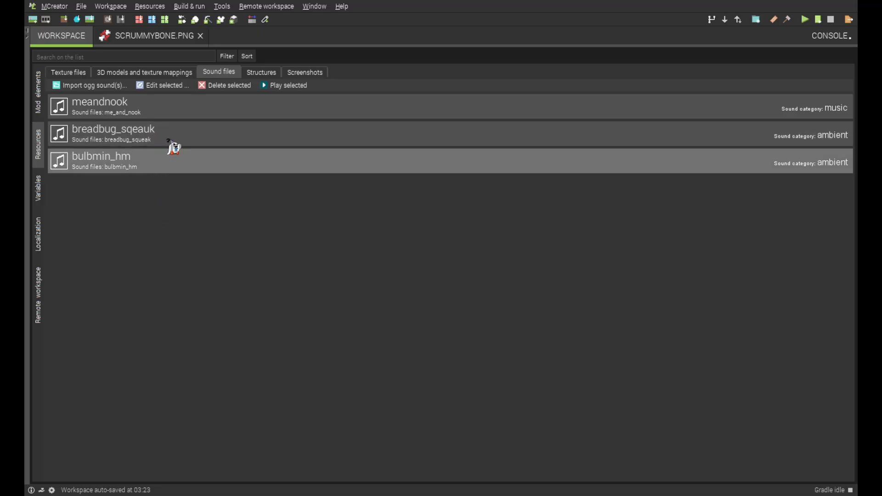
click(311, 141)
click(300, 158)
click(170, 142)
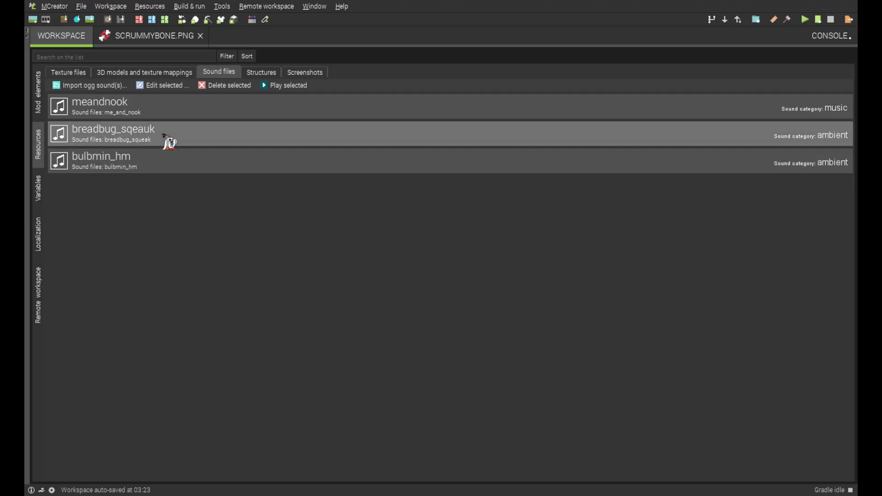
click(167, 161)
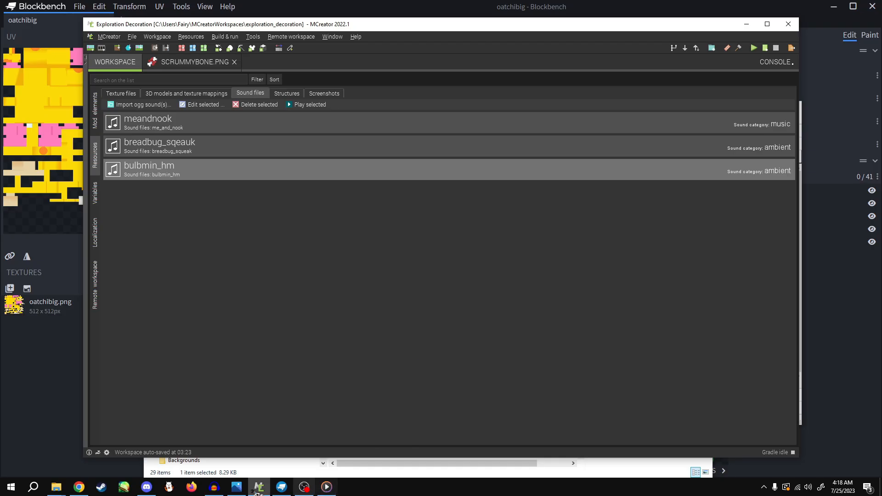
Launch Audacity, skipping the update and the crash recovery, and dismiss the welcome message
click(214, 487)
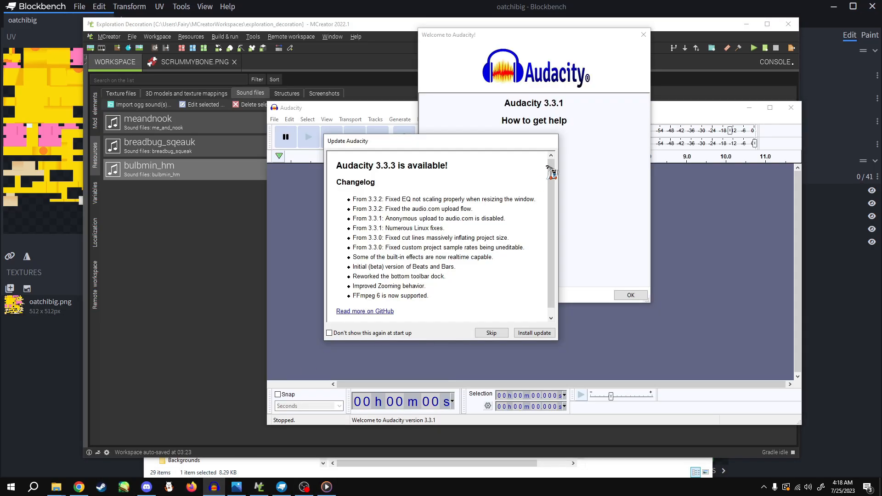
click(491, 332)
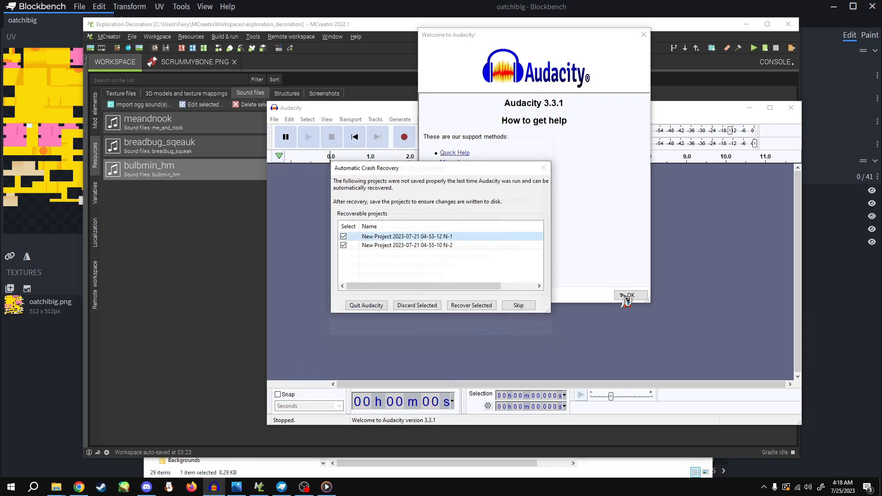
click(518, 305)
click(630, 295)
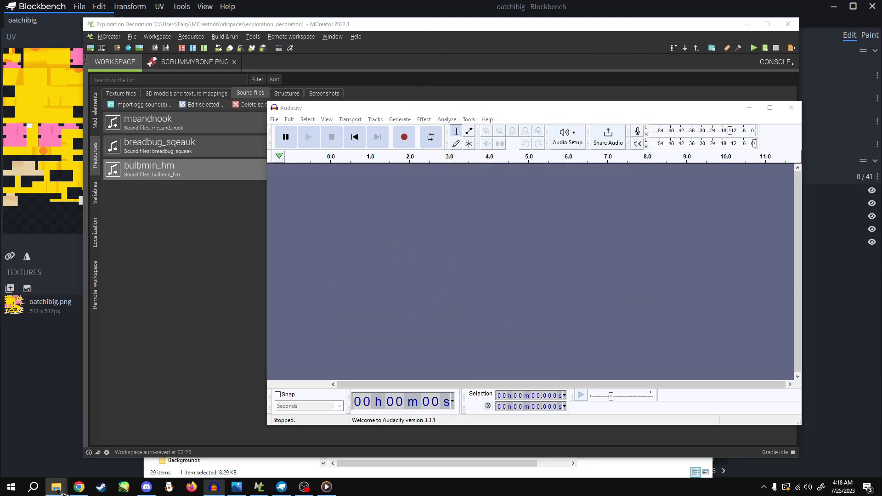
Import the "Pikmin 4 Oatchi barking sound effect" audio file from its File Explorer folder into Audacity
mouse_move(56, 488)
click(108, 448)
drag(393, 429, 735, 294)
click(331, 222)
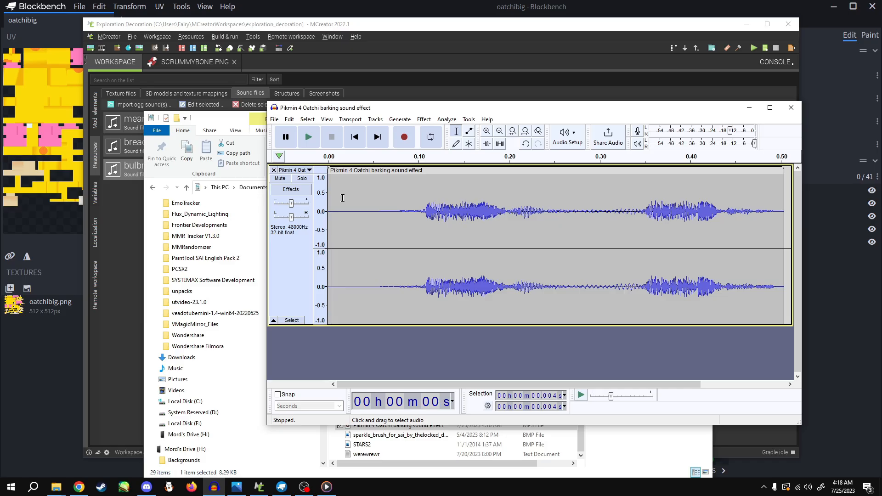
Check the audio mixer in OBS, then return to Audacity and play the bark clip
click(309, 490)
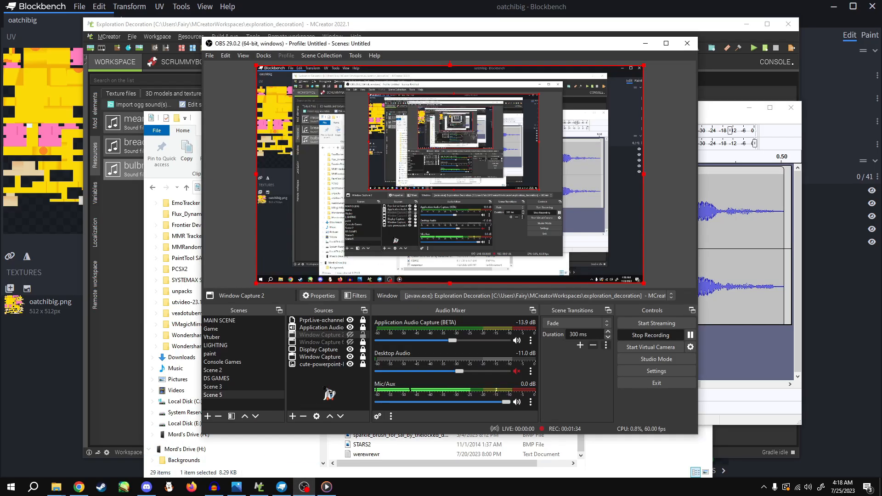
click(713, 364)
key(space)
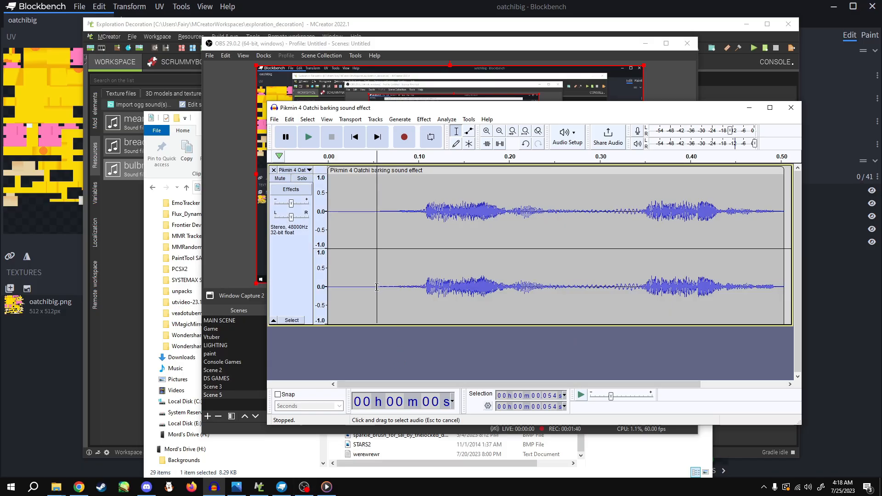
Delete the quiet lead-in before about 0.054 s from the bark clip and play the trimmed result
drag(376, 285, 293, 282)
key(Delete)
key(space)
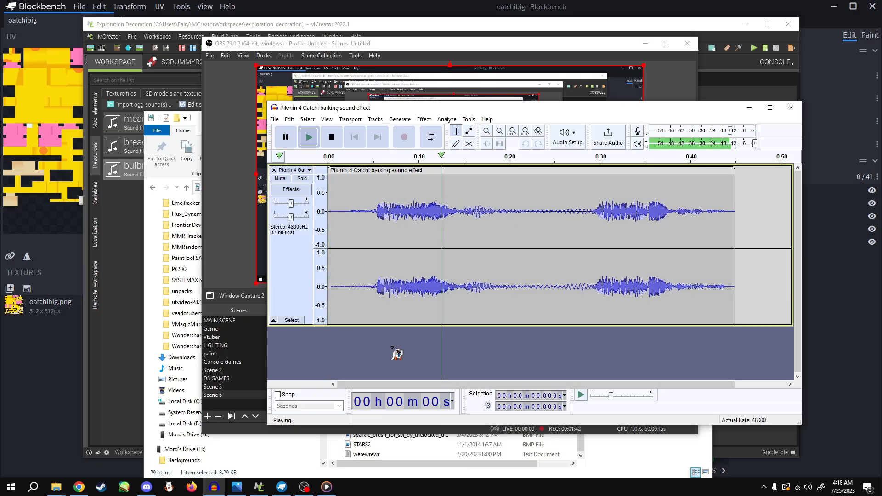
Select from about 0.446 to 0.496 s at the end of the bark clip and generate 2410 samples of silence there
drag(726, 288, 747, 289)
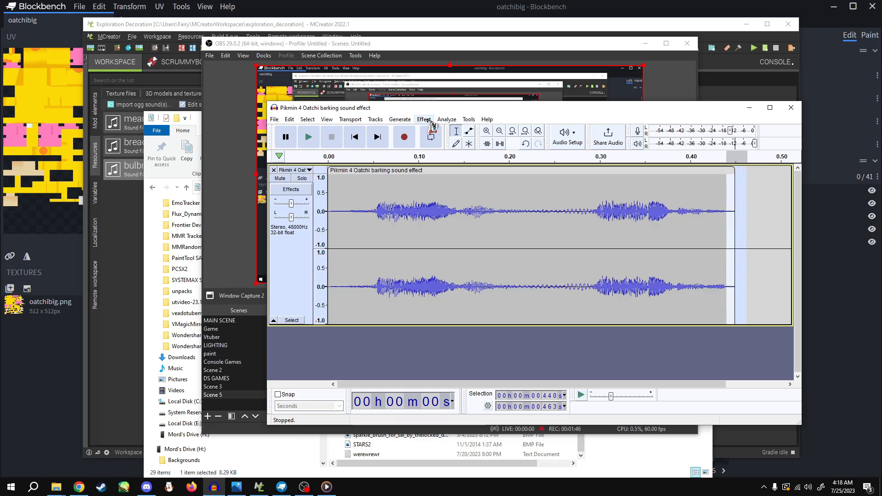
drag(777, 222, 732, 222)
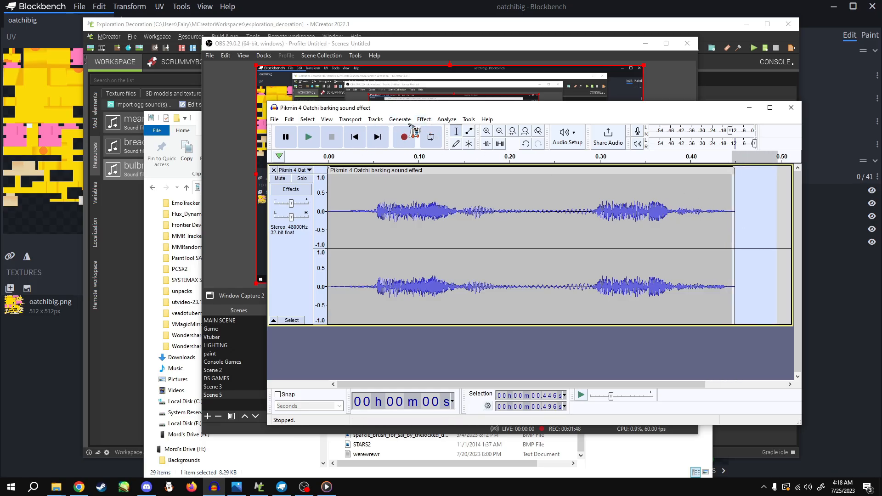
click(423, 119)
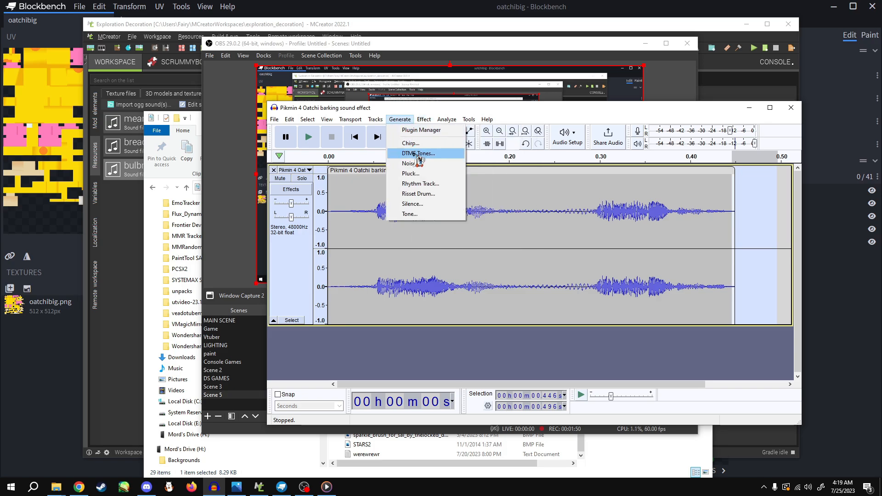
click(420, 207)
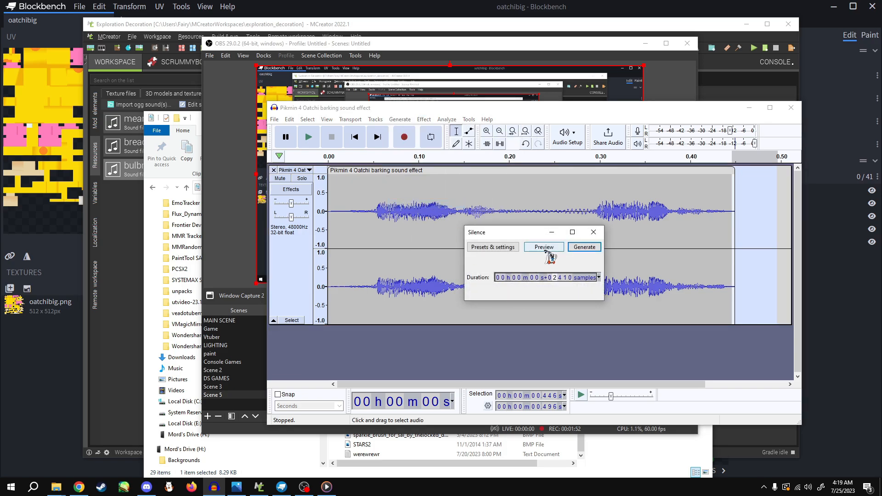
click(584, 247)
click(728, 285)
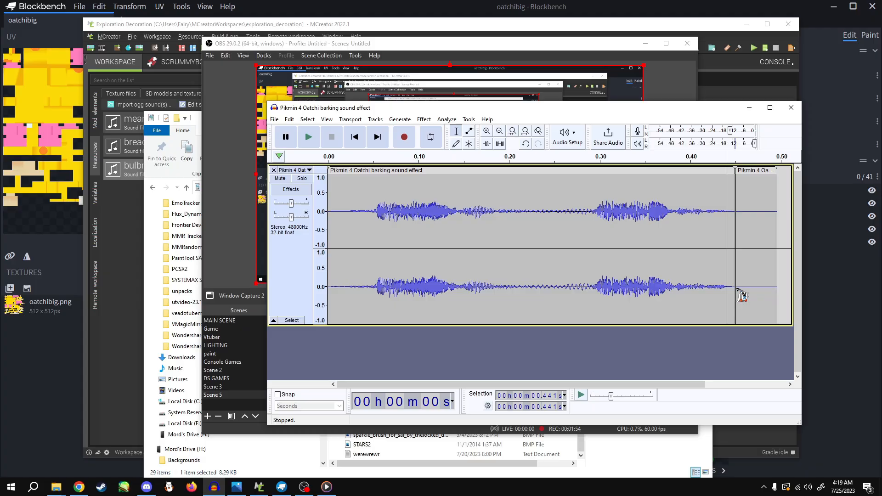
drag(742, 277, 728, 276)
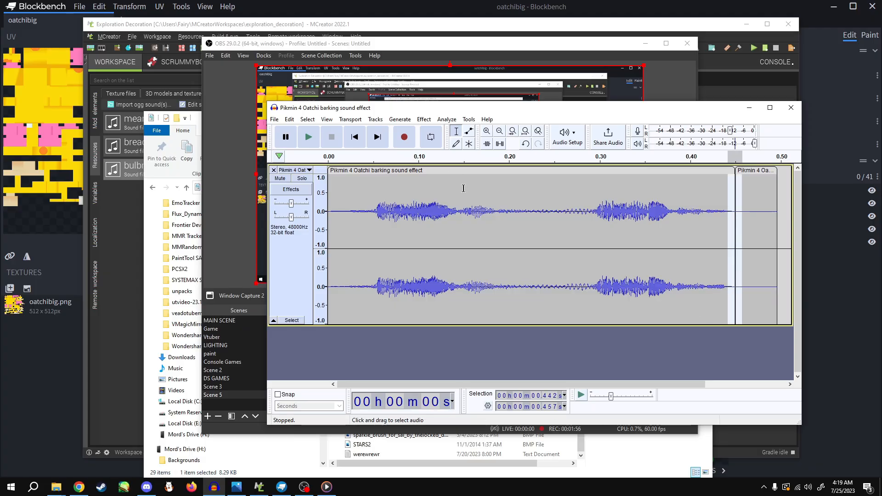
right_click(742, 251)
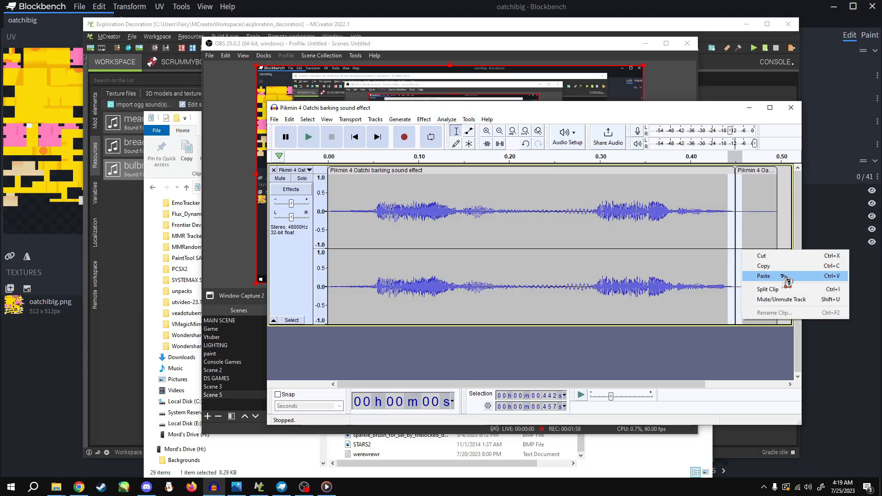
click(692, 356)
drag(691, 384, 758, 386)
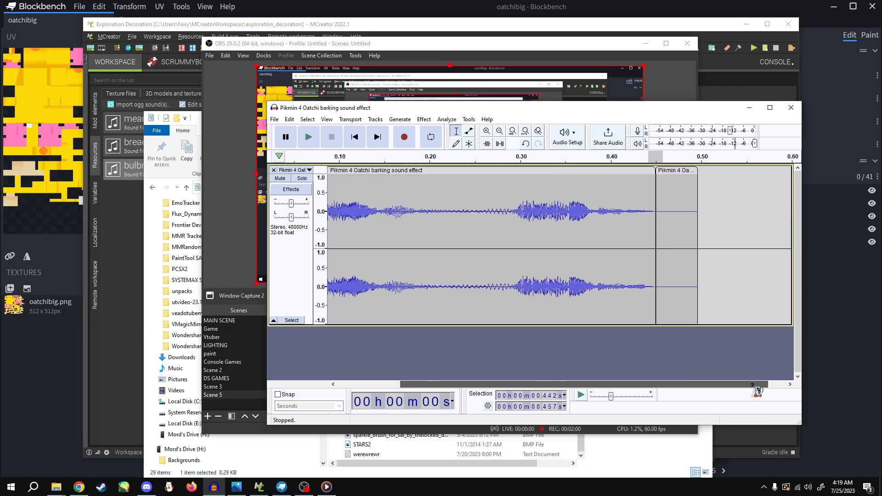
Preview and apply an Adjustable Fade of type Fade Up across the clip join, from about 0.428 to 0.483 s
drag(642, 219, 686, 222)
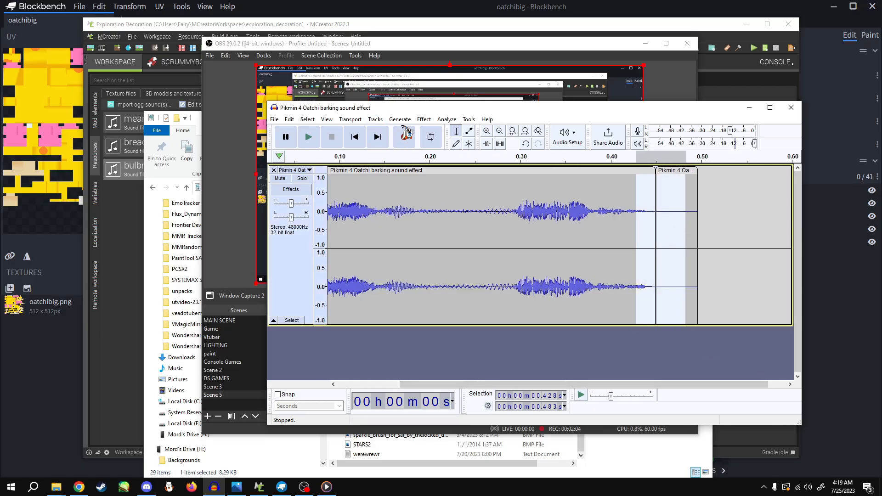
click(424, 119)
mouse_move(460, 179)
click(583, 181)
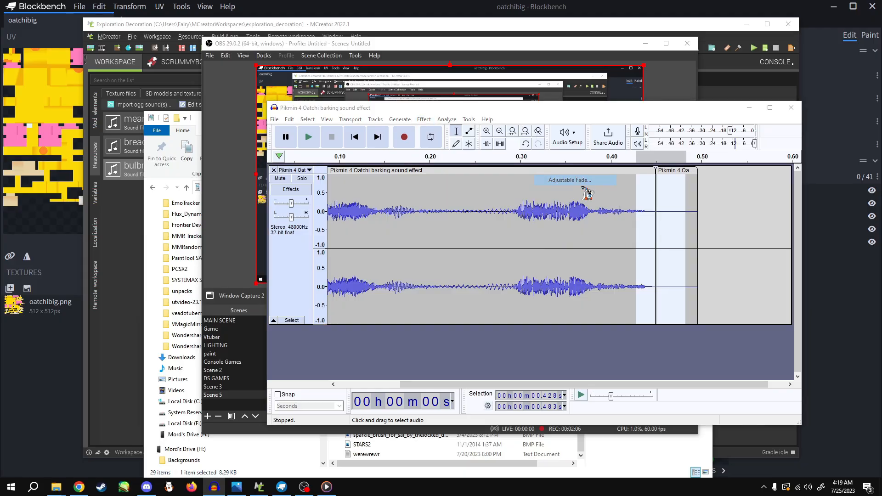
click(597, 221)
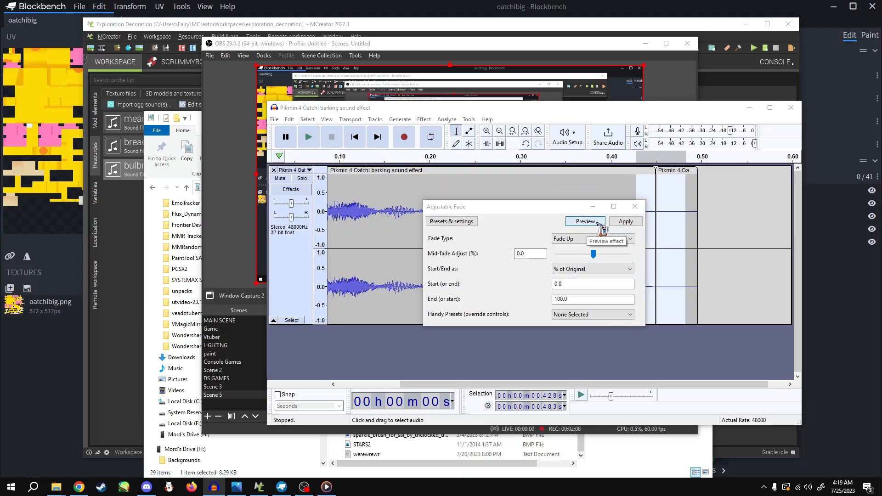
click(625, 222)
Play the bark track from several points, including near its start, to check how the ending sounds
click(604, 236)
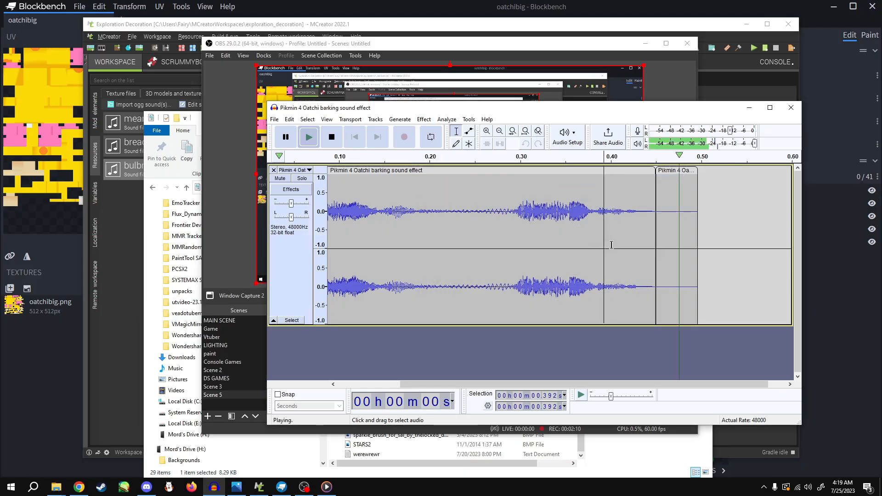
click(509, 234)
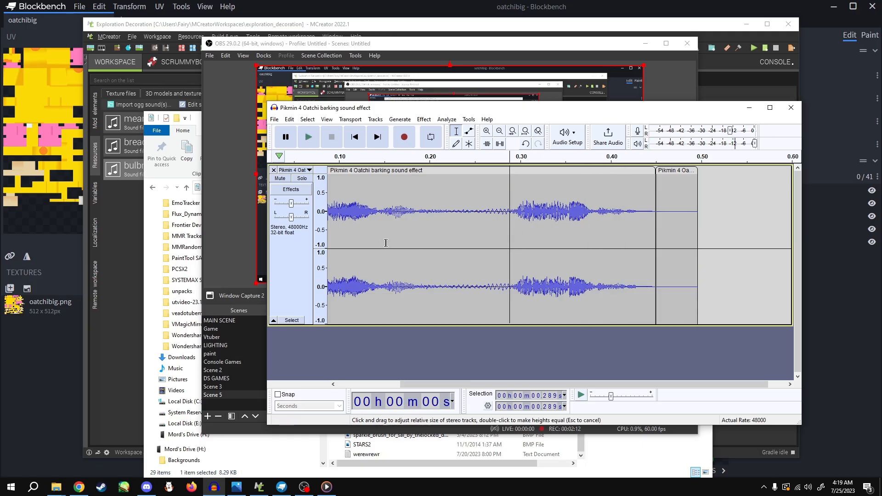
drag(542, 384, 411, 355)
click(354, 292)
key(space)
Select from about 0.407 to 0.482 s across the join between the bark and the silence and apply Crossfade Clips
drag(526, 384, 602, 384)
drag(674, 307, 605, 294)
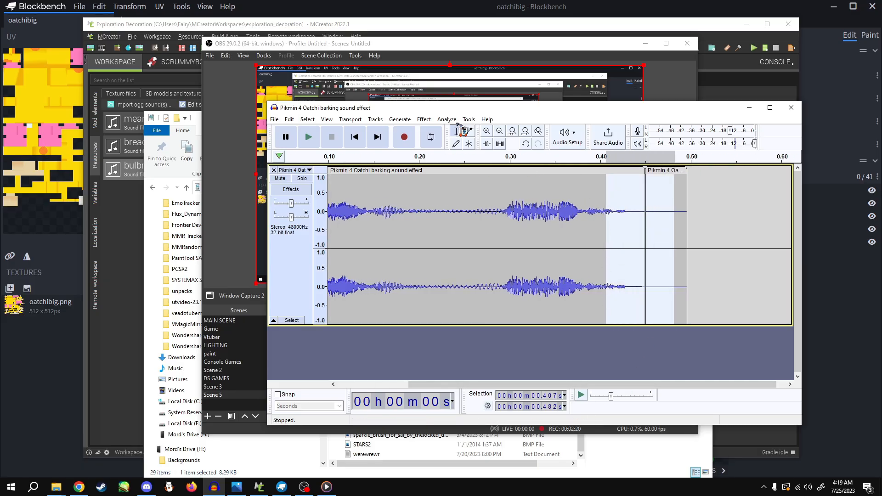
click(424, 118)
mouse_move(455, 186)
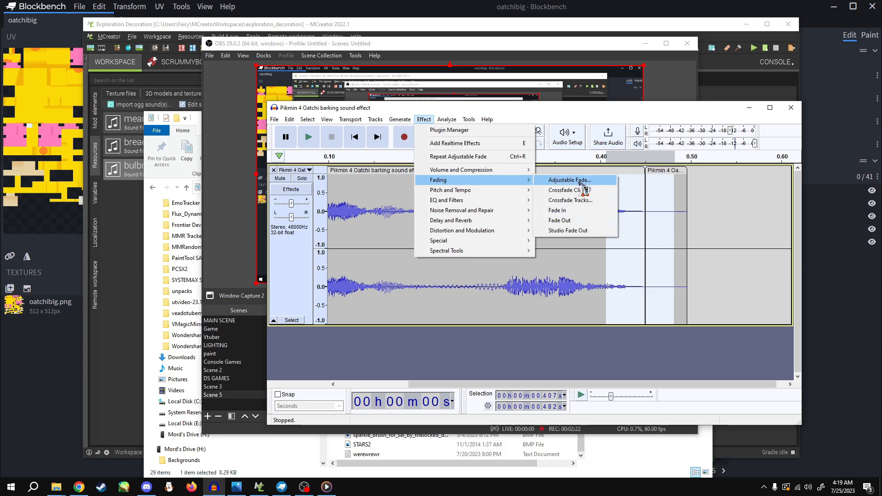
click(583, 189)
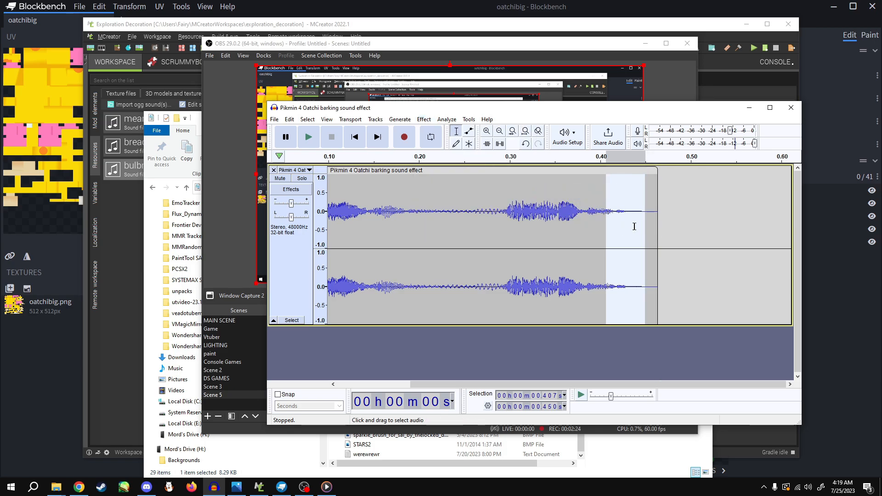
Play the bark track from about 0.41 s and from 0.248 s to check how the ending sounds
click(611, 232)
key(space)
click(462, 224)
key(space)
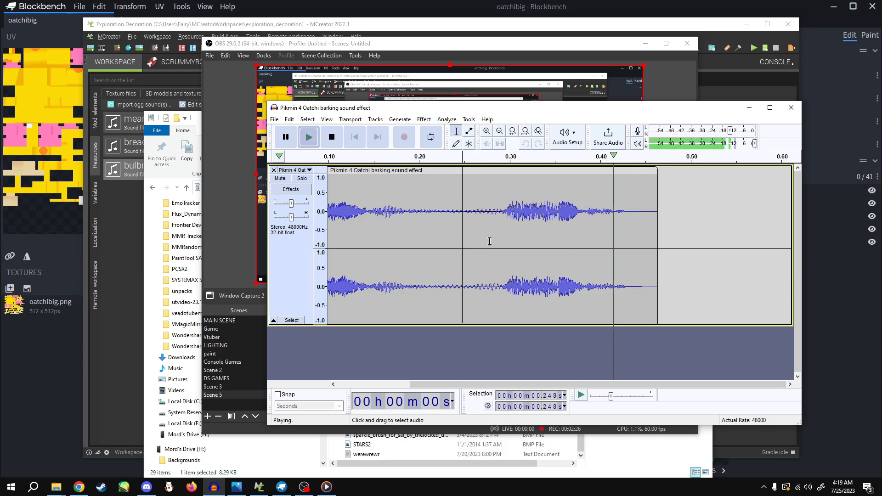
Select from about 0.428 to 0.467 s at the end of the bark clip and apply an Adjustable Fade
drag(626, 216, 661, 216)
click(424, 119)
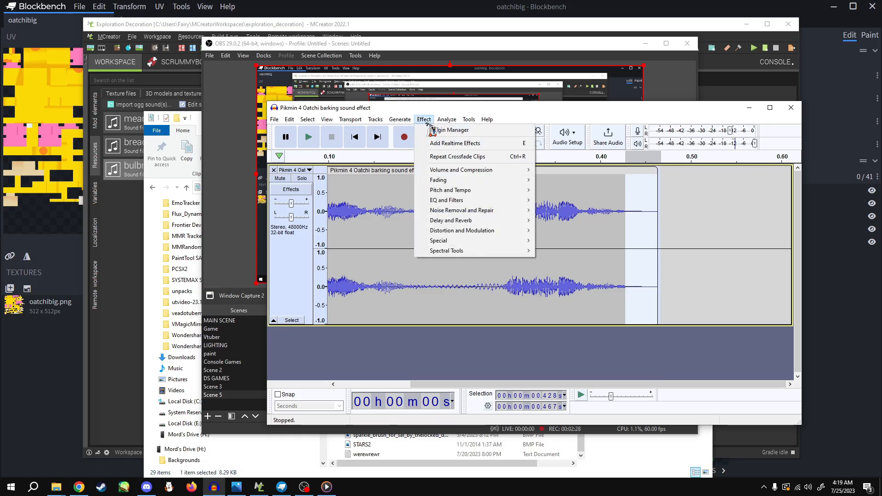
mouse_move(455, 181)
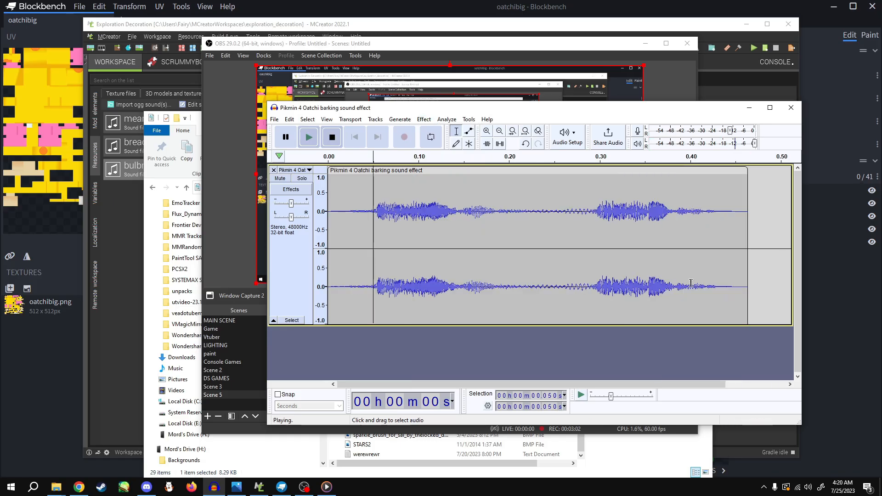
Select the whole bark clip, preview and apply a Low-Pass Filter at 1000 Hz with 6 dB roll-off, and play it
double_click(741, 299)
click(441, 119)
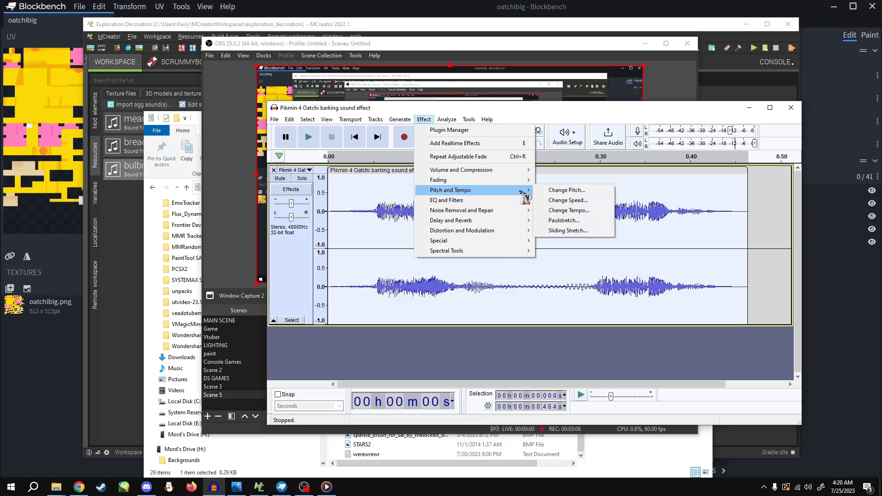
mouse_move(465, 211)
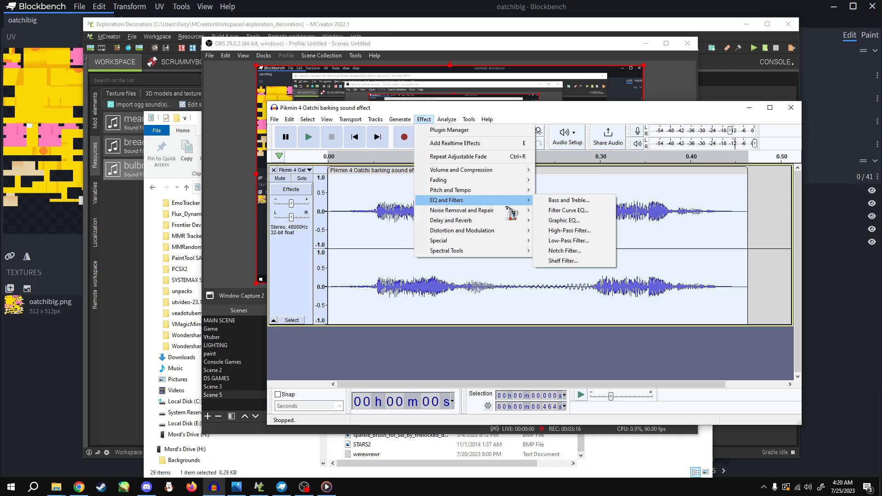
click(568, 241)
click(557, 247)
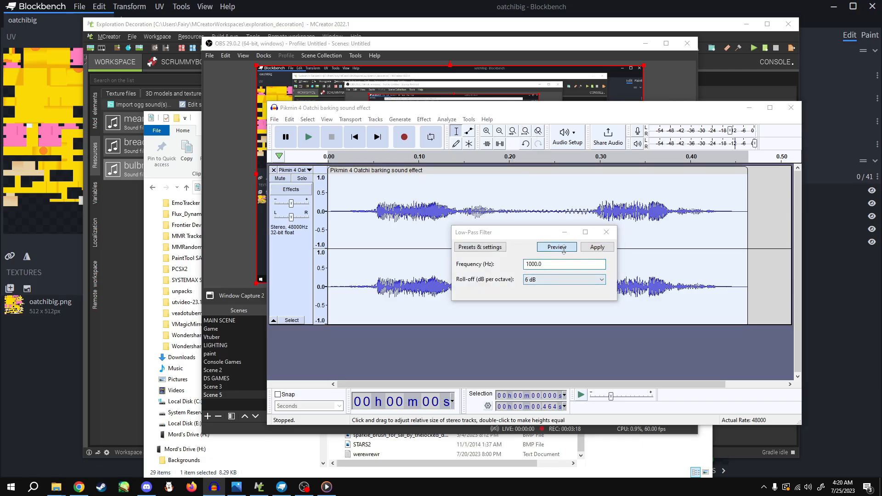
click(597, 247)
key(space)
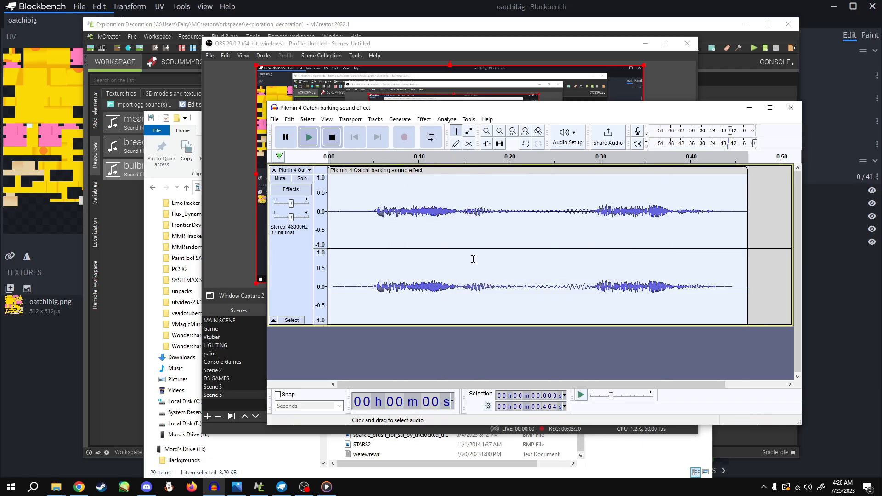
Compare the bark with and without the Low-Pass Filter by repeatedly undoing, redoing and playing it, and finally leave the filter undone
key(ctrl+z)
key(space)
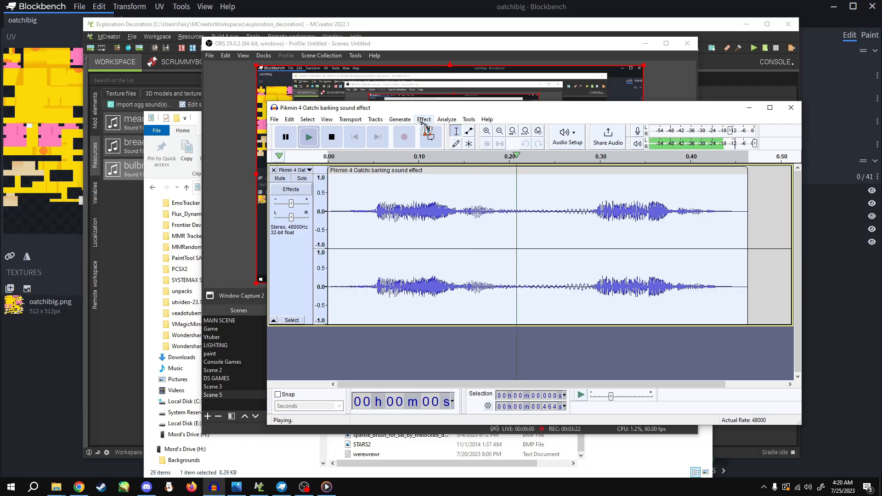
key(ctrl+y)
key(space)
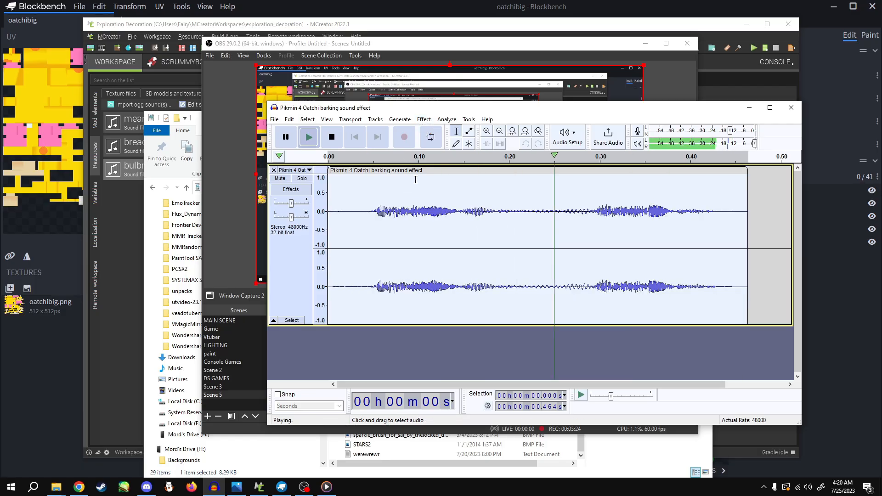
key(ctrl+z)
key(space)
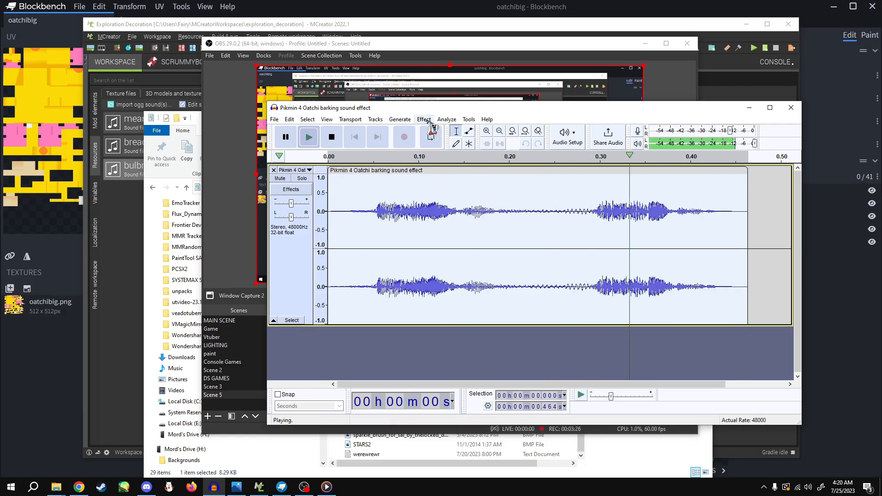
key(ctrl+y)
key(space)
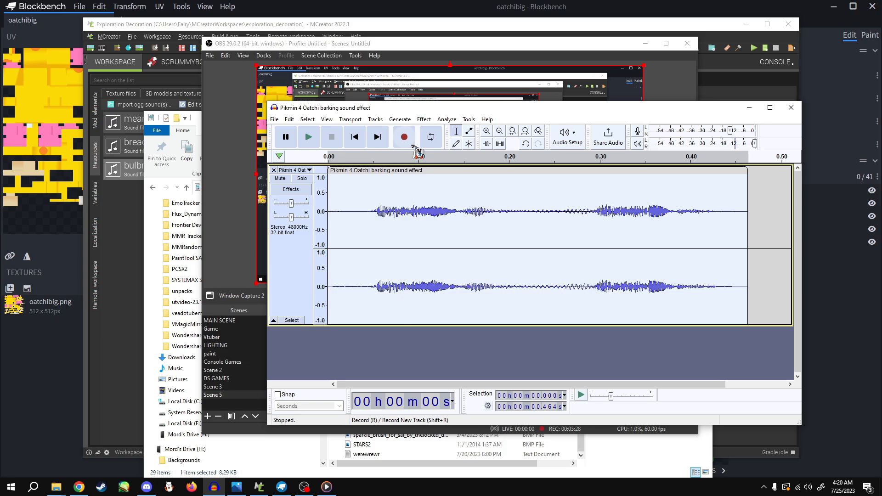
key(space)
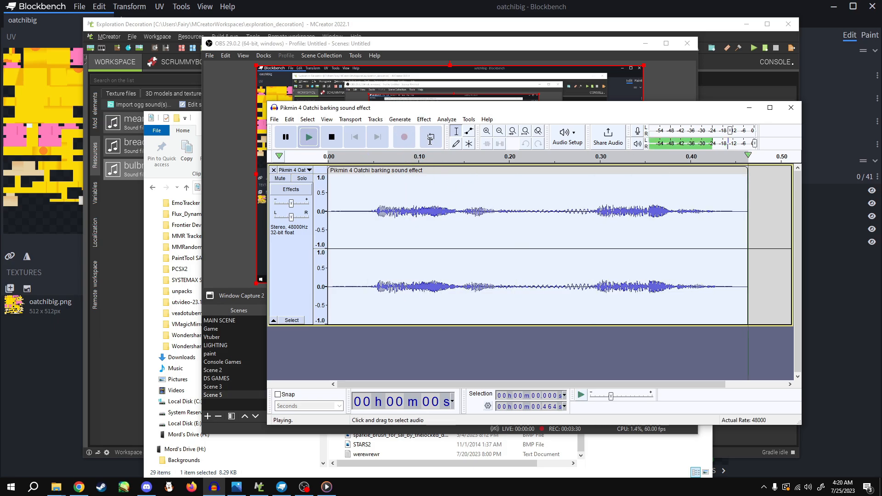
key(ctrl+z)
key(space)
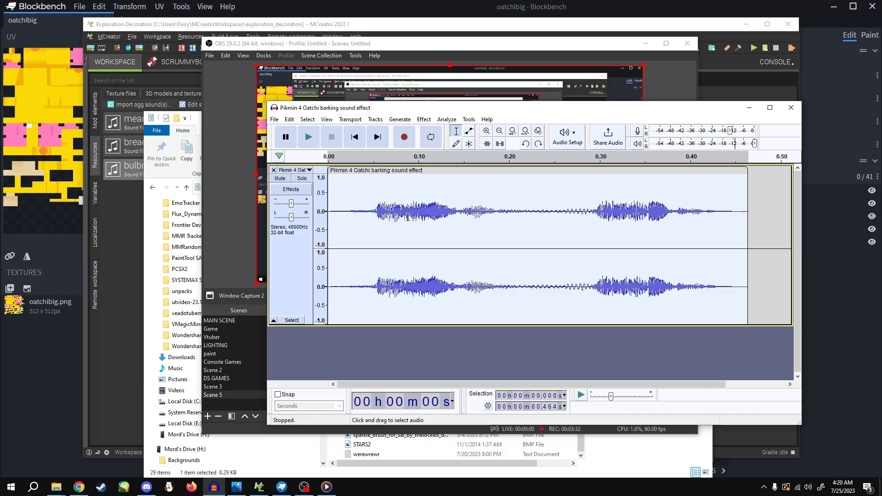
Export the bark clip as an Ogg Vorbis file named Oatchi_bark in the Pictures folder, leaving the metadata tags empty
click(424, 121)
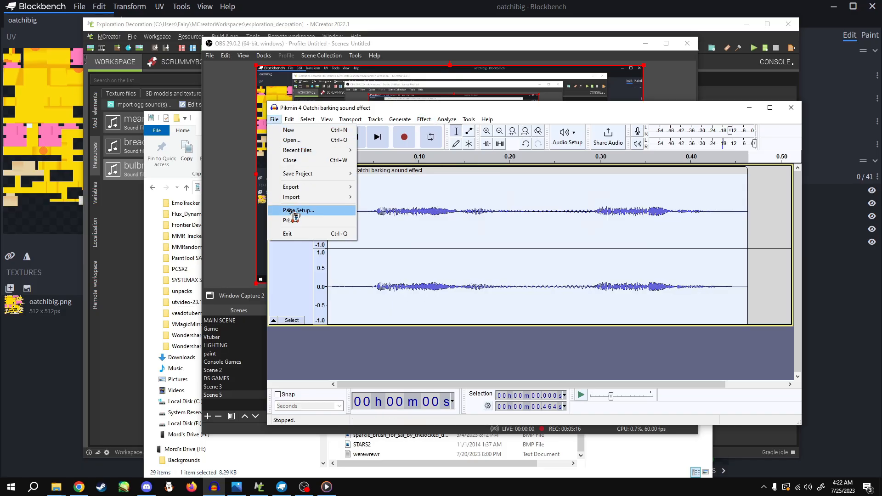
mouse_move(328, 193)
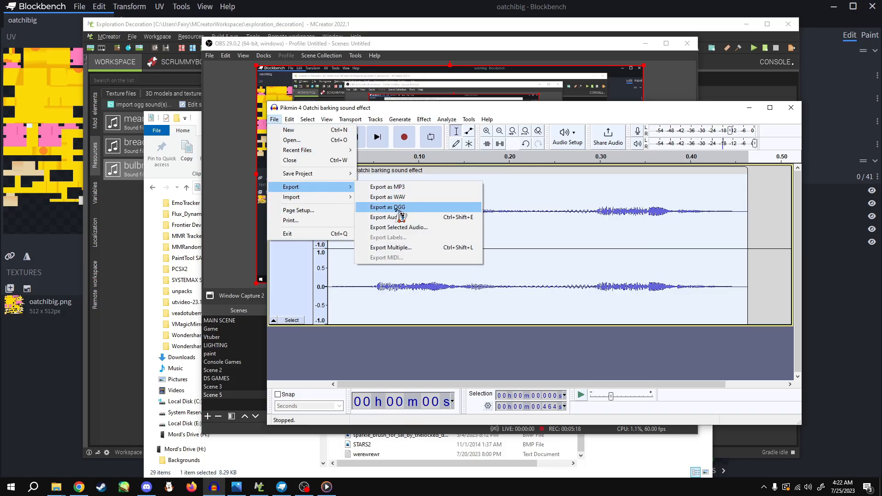
click(397, 208)
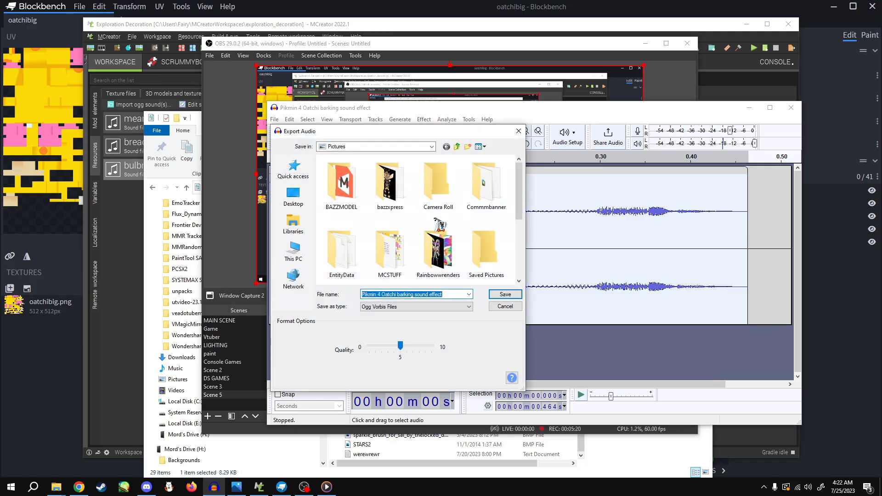
text(OAt)
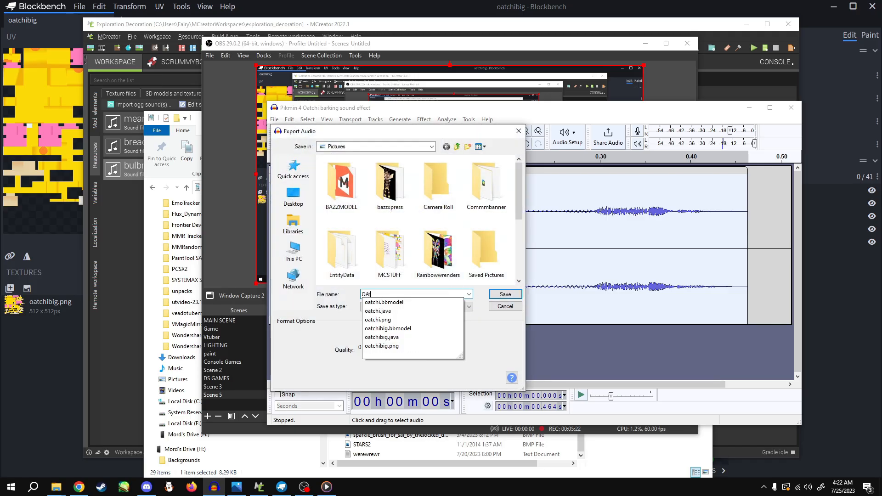
text(chi)
key(BackSpace)
key(BackSpace)
key(BackSpace)
key(BackSpace)
key(BackSpace)
text(atchid)
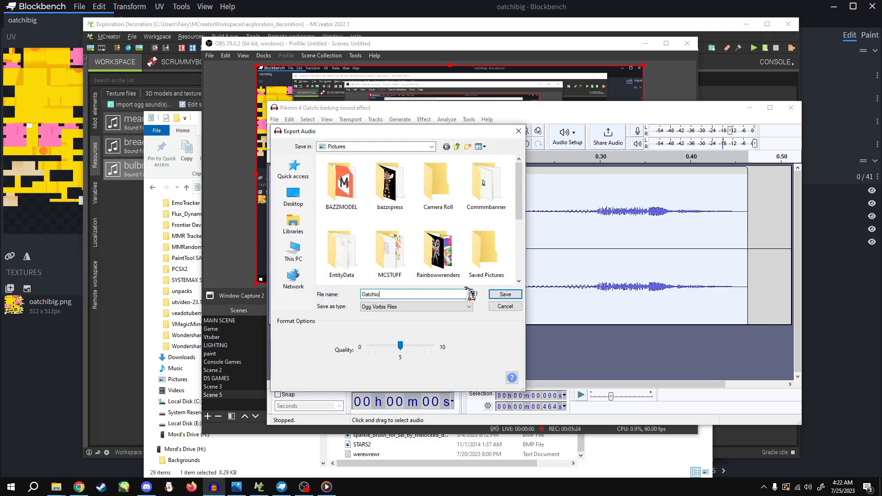
key(BackSpace)
text(_Bark)
key(Return)
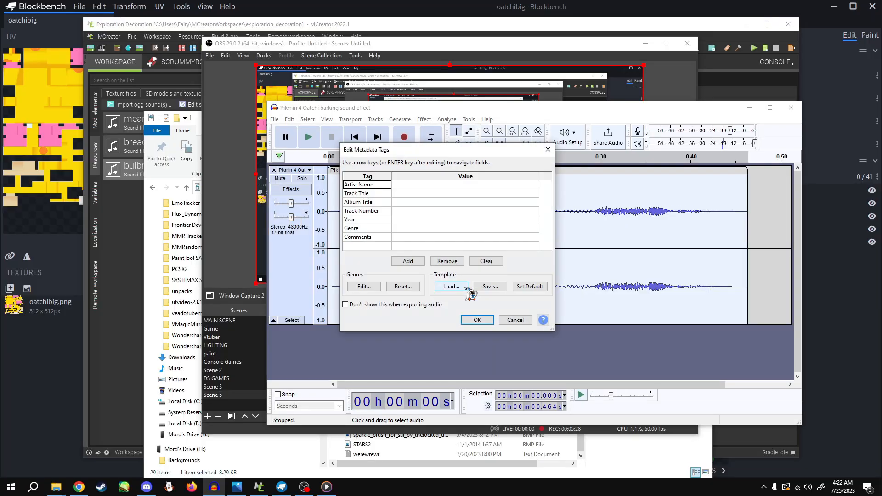
key(Return)
Close the Audacity project without saving it, and show the hidden window capture source in OBS
click(791, 107)
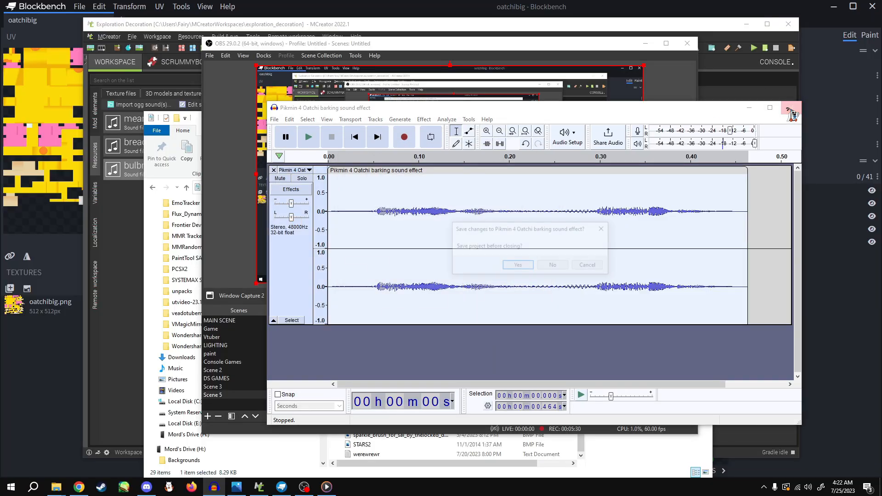
click(554, 266)
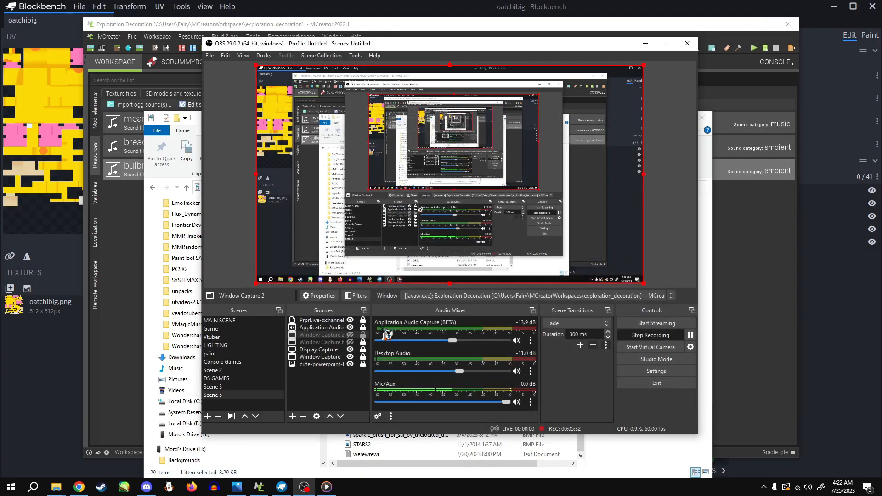
click(350, 335)
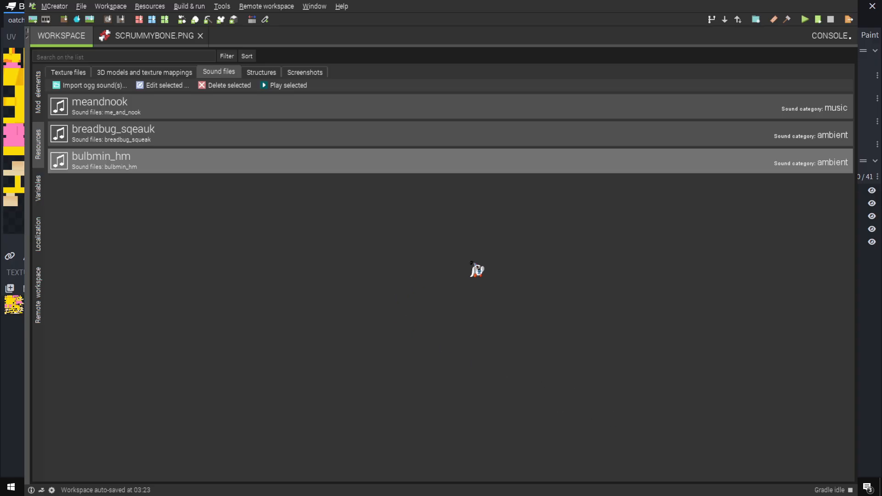
Import oatchi_bark into the MCreator workspace as an ambient sound and look over the mod's texture files
click(183, 199)
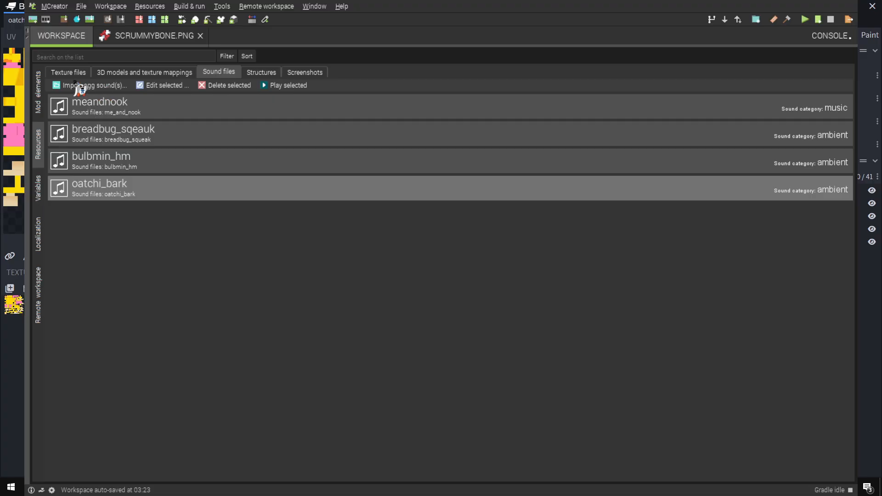
click(75, 73)
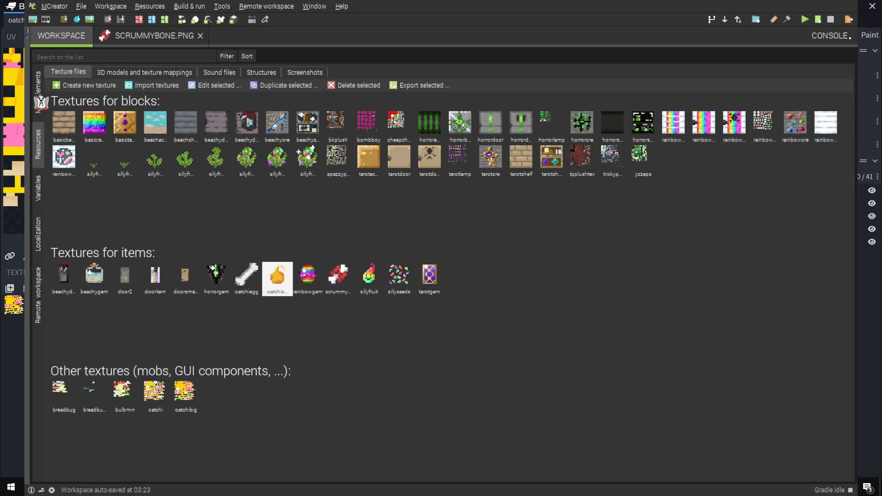
Create a living entity named Oatchi in the Oatchi folder of the mod elements
click(40, 98)
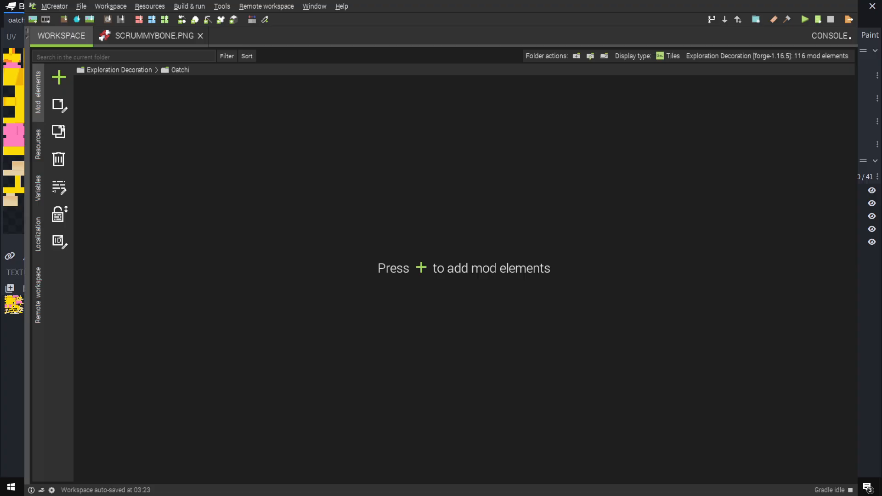
click(59, 77)
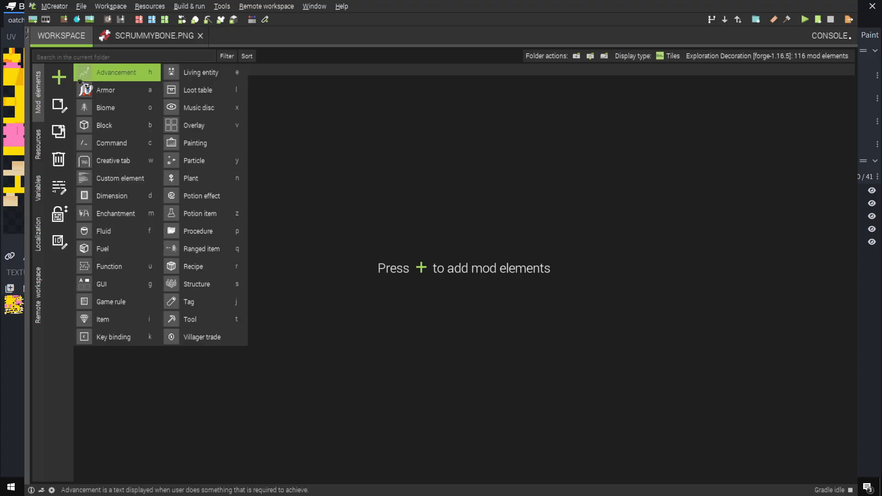
click(209, 77)
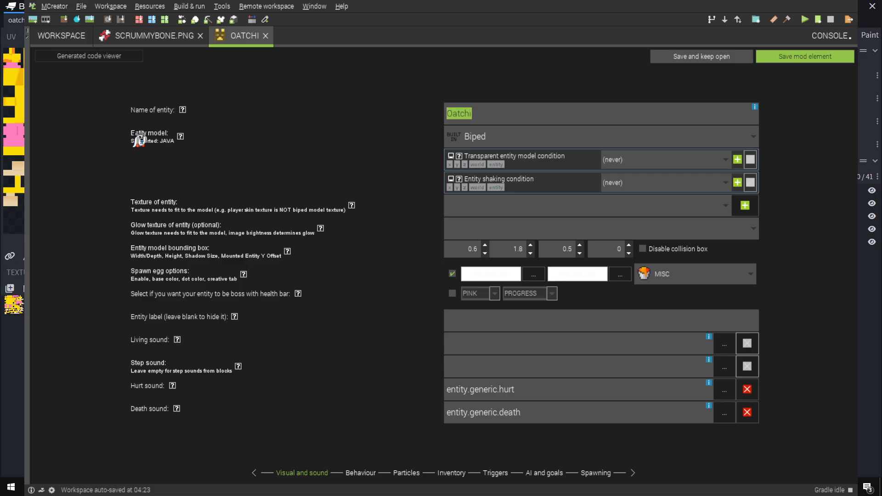
Set the Oatchi entity's model to Modeloatchibig and its texture to oatchibig.png
click(510, 138)
scroll(512, 146, down, 10)
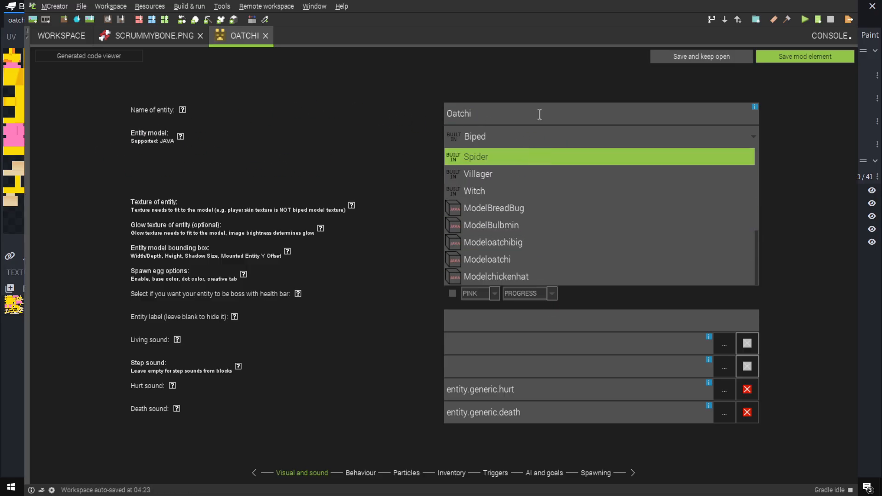
click(515, 191)
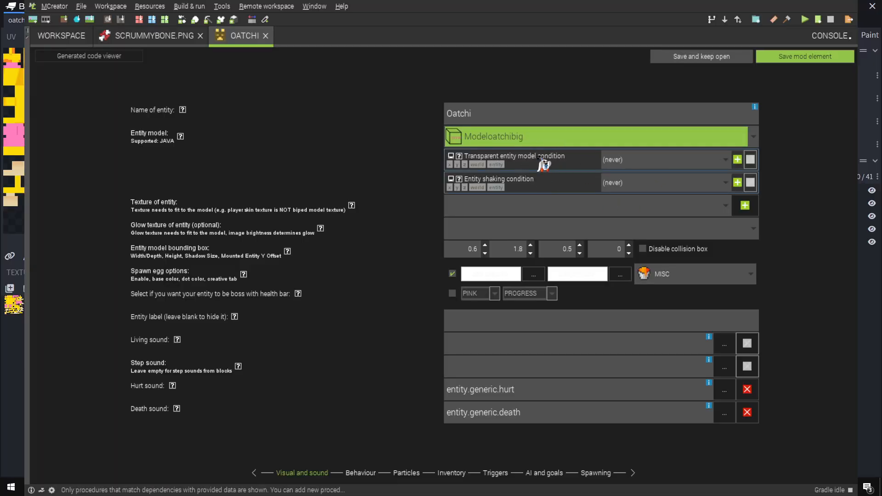
click(682, 209)
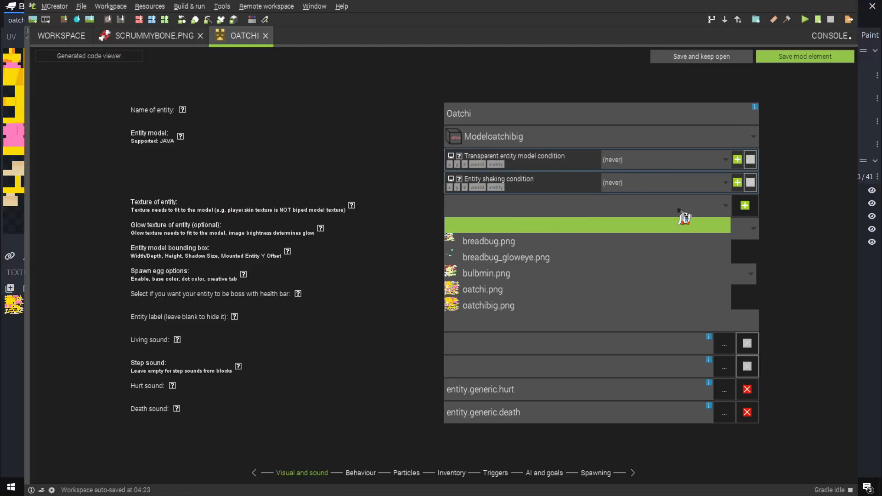
click(495, 304)
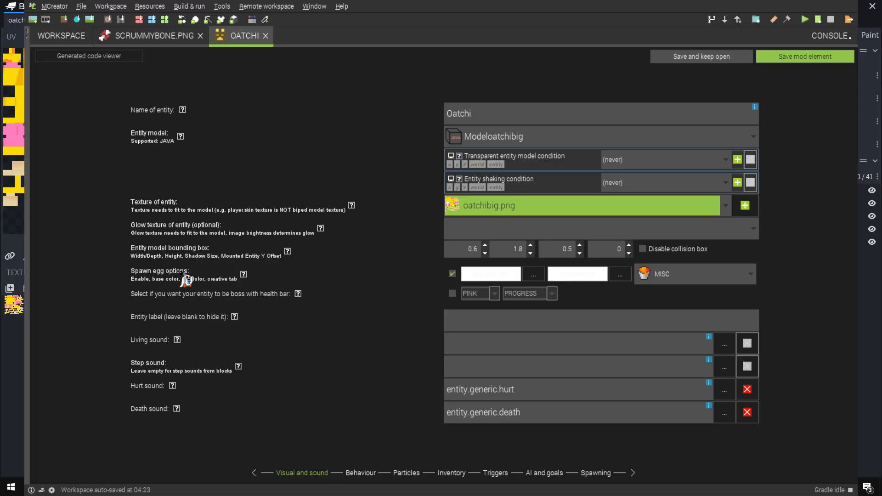
Disable the entity's spawn egg and set its living sound to CUSTOM:oatchi_bark
click(452, 273)
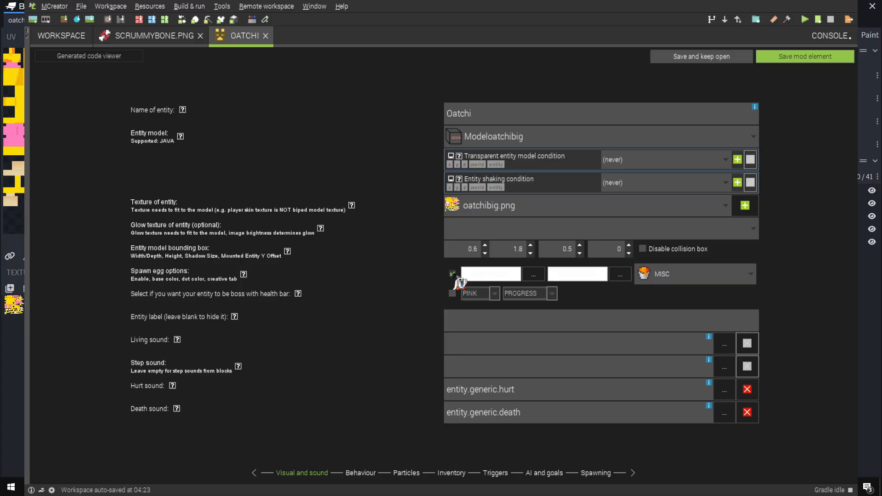
click(452, 274)
click(434, 330)
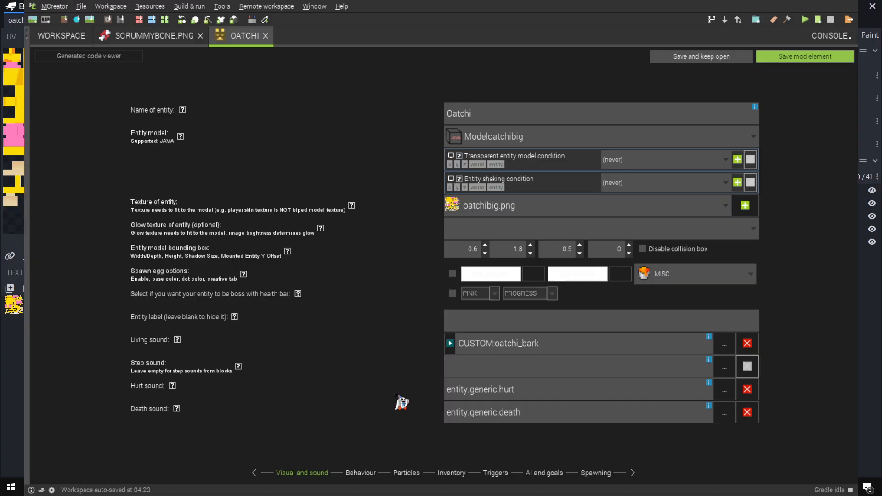
Open the Oatchi entity's behaviour settings, keep its characteristics as Mob and look over the creature type options
click(366, 474)
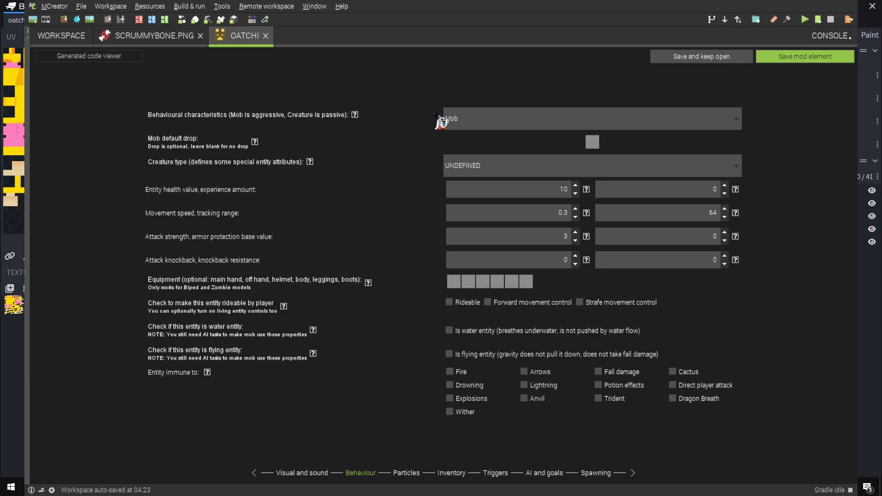
click(486, 118)
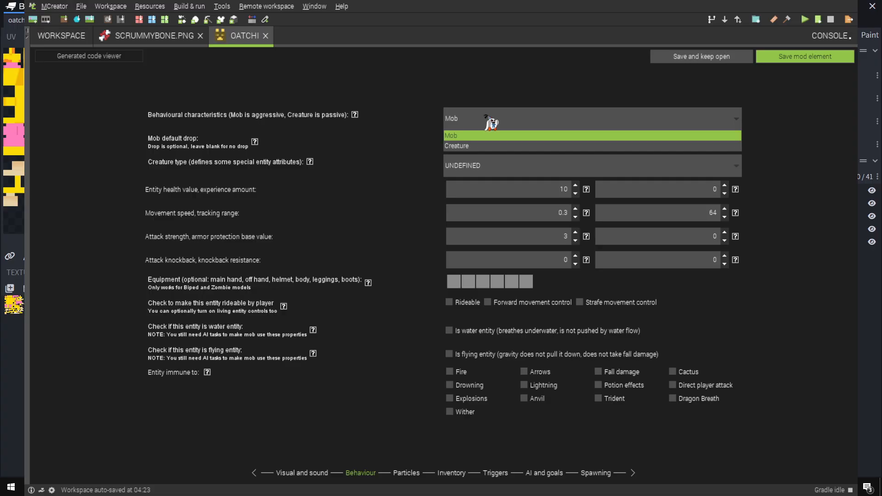
click(459, 136)
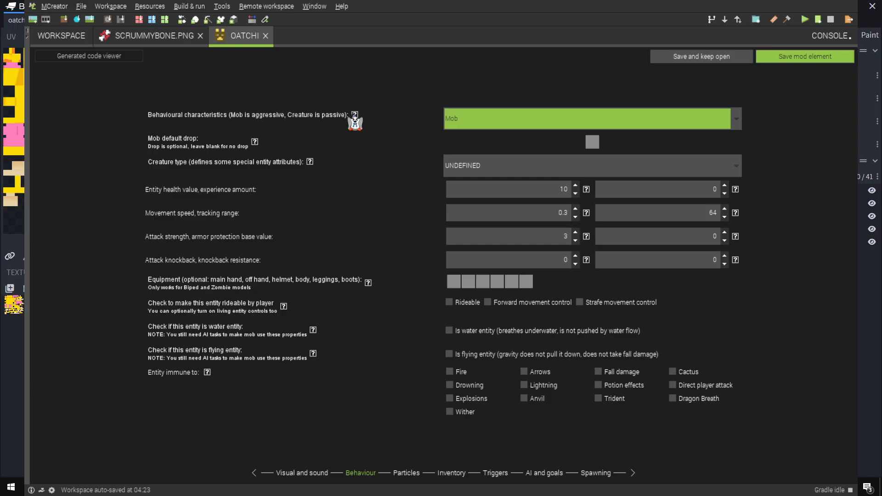
mouse_move(354, 115)
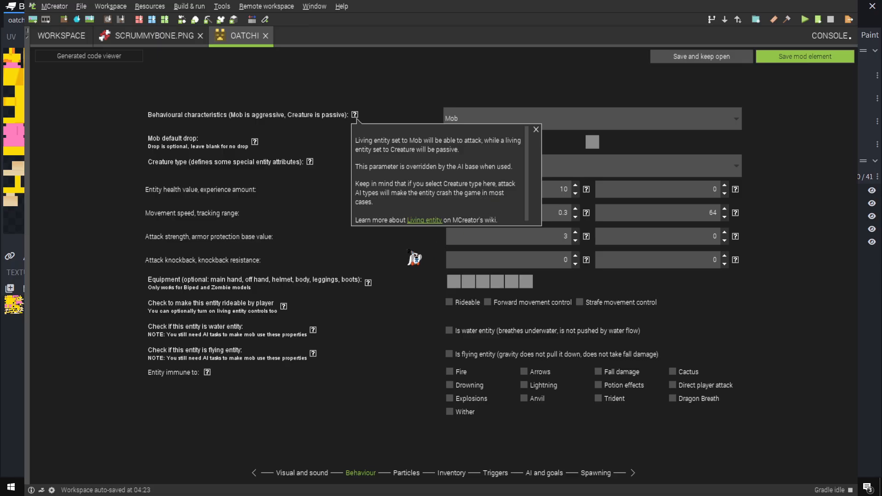
click(535, 130)
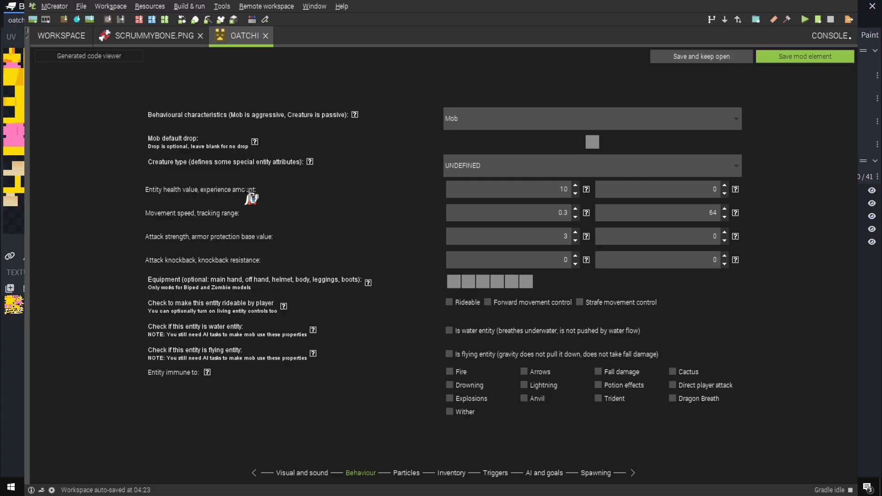
click(496, 171)
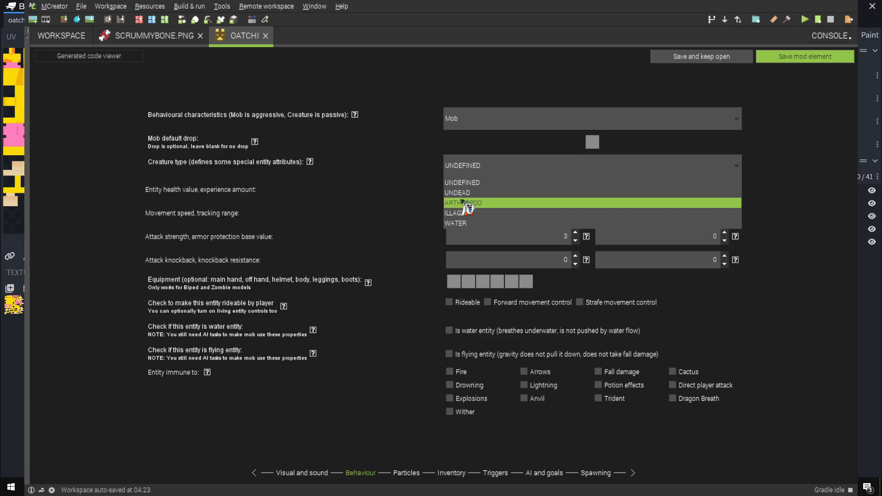
click(371, 195)
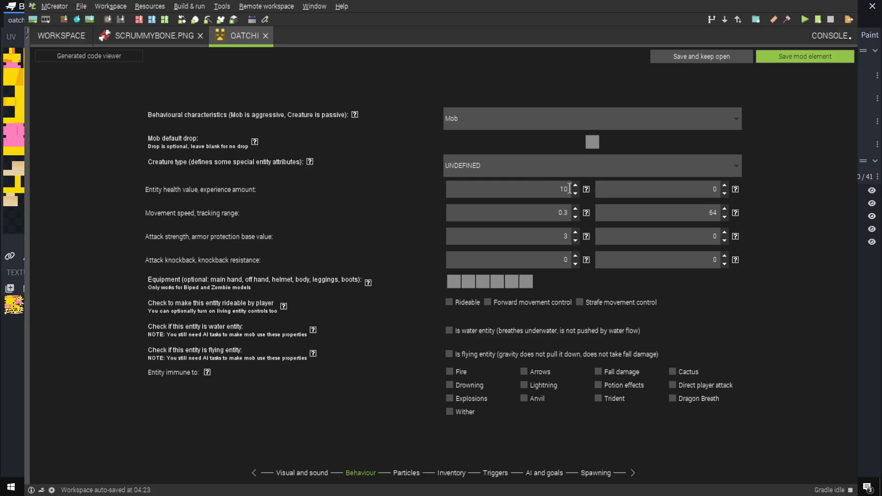
Set the entity's health value to 40 and its experience amount to 1
mouse_move(585, 192)
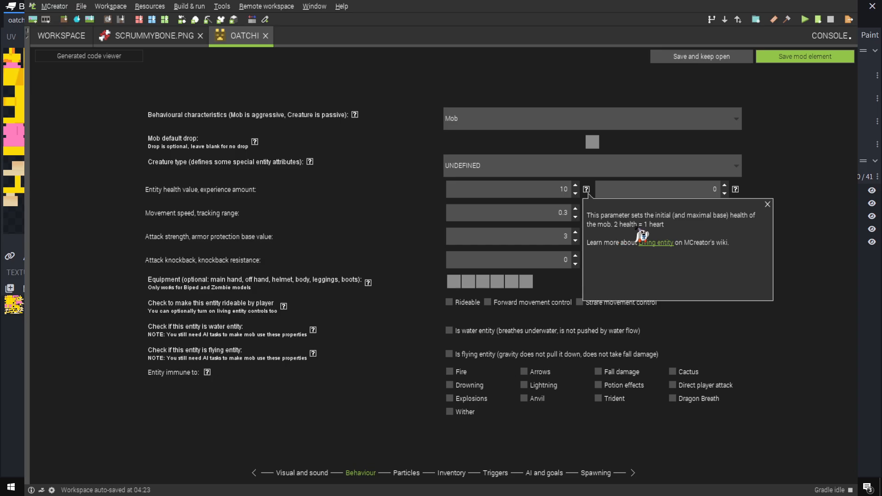
drag(549, 187, 573, 190)
click(574, 191)
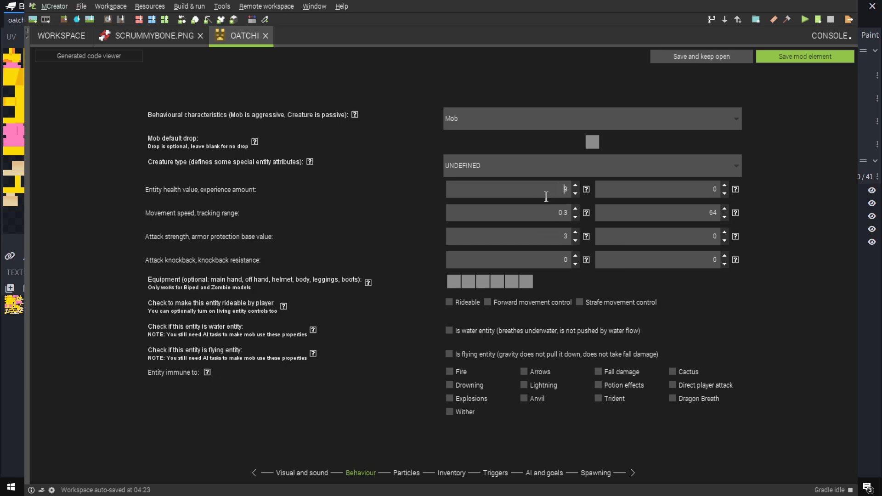
click(575, 185)
mouse_move(735, 190)
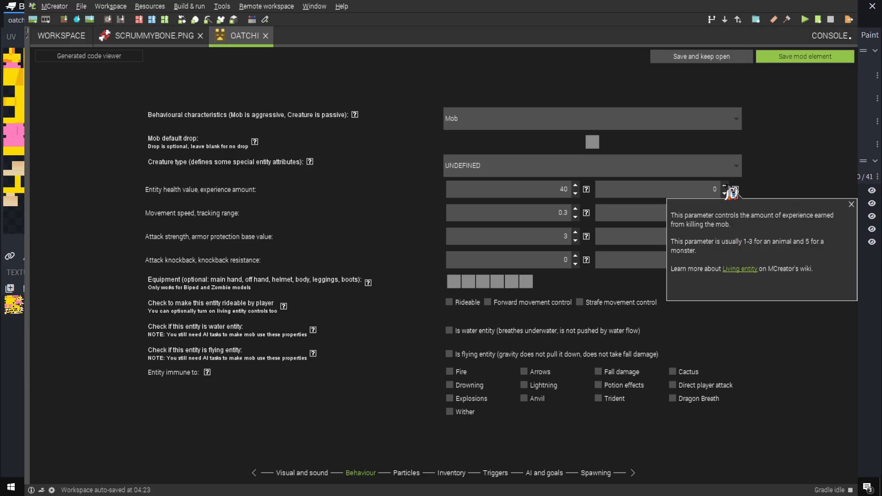
click(724, 186)
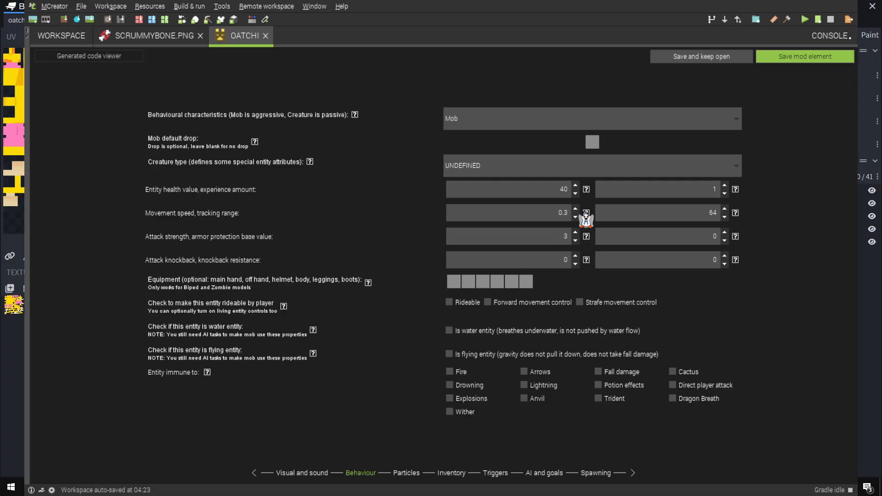
Read the help notes for the entity's movement speed and tracking range
mouse_move(586, 214)
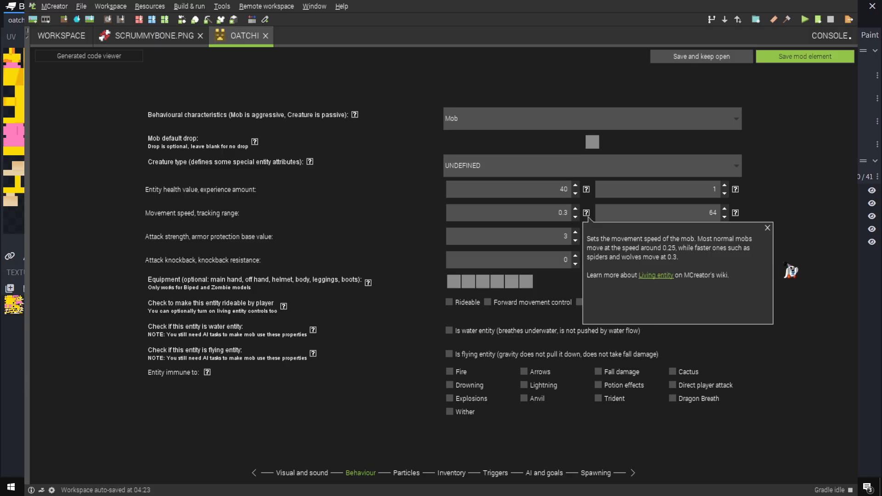
click(768, 228)
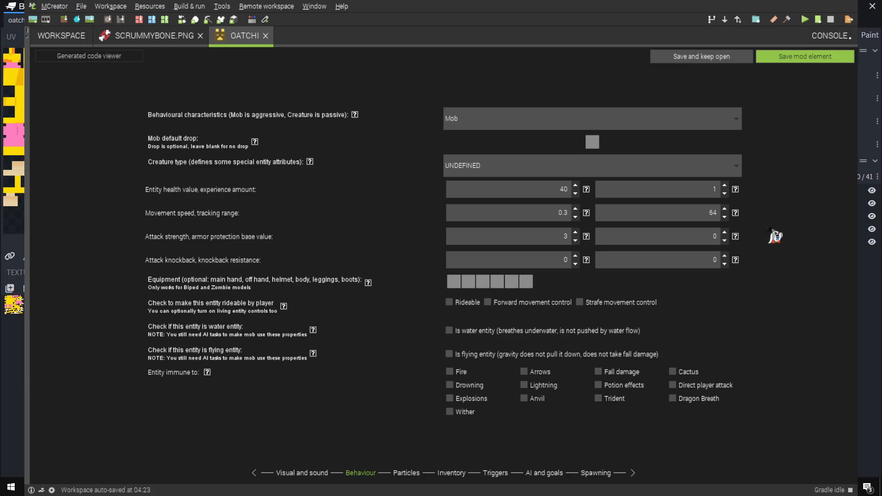
click(734, 214)
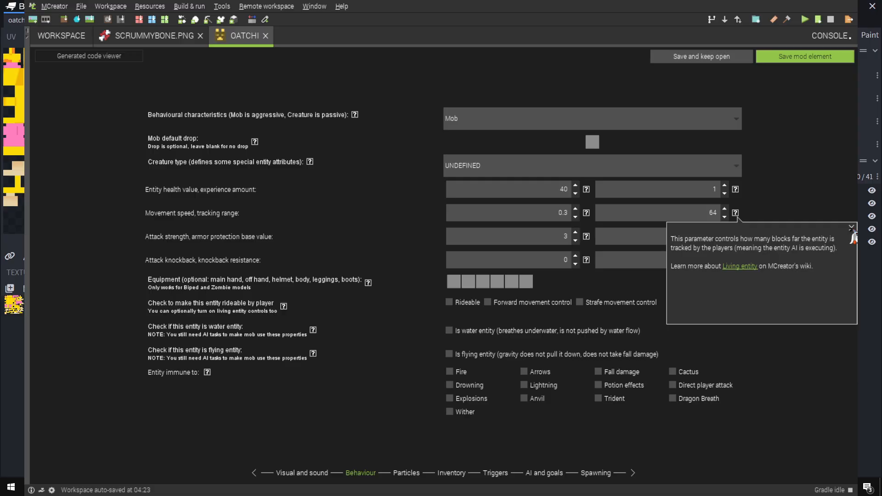
click(851, 228)
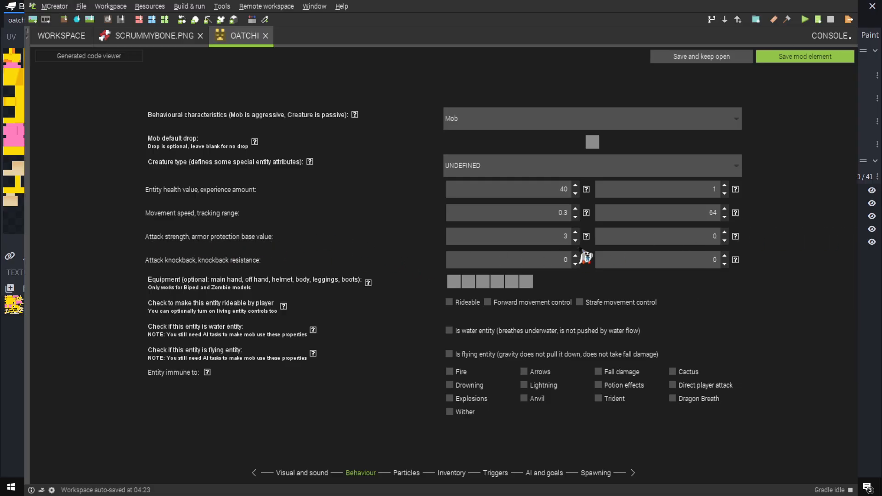
Check the attack strength help, then switch to Chrome and examine the mob damage values in the Minecraft Wiki's Damage/Mobs table
mouse_move(586, 237)
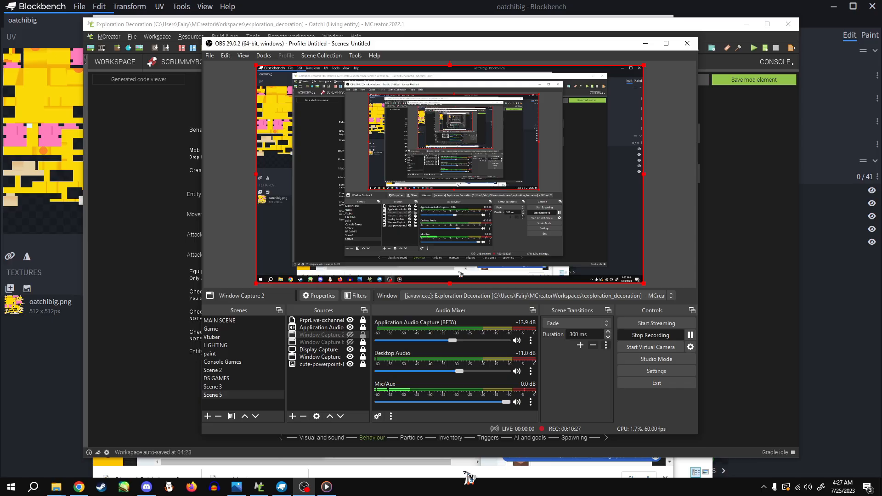
click(469, 475)
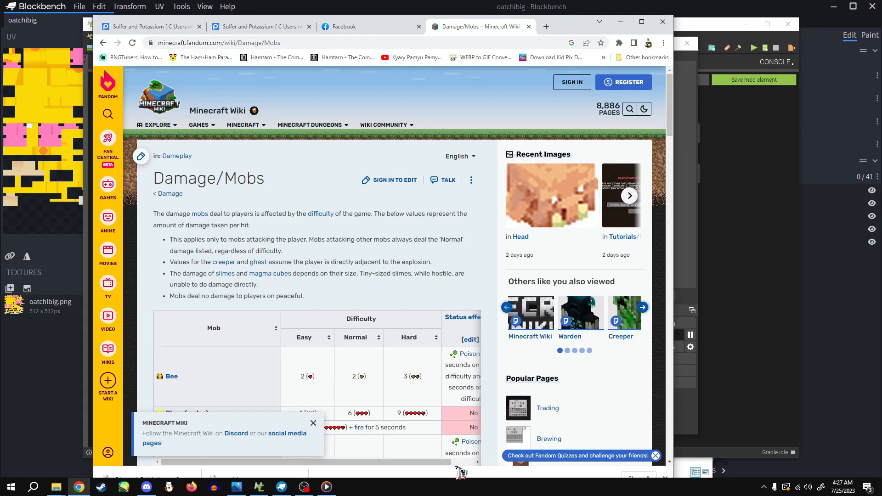
scroll(363, 252, down, 4)
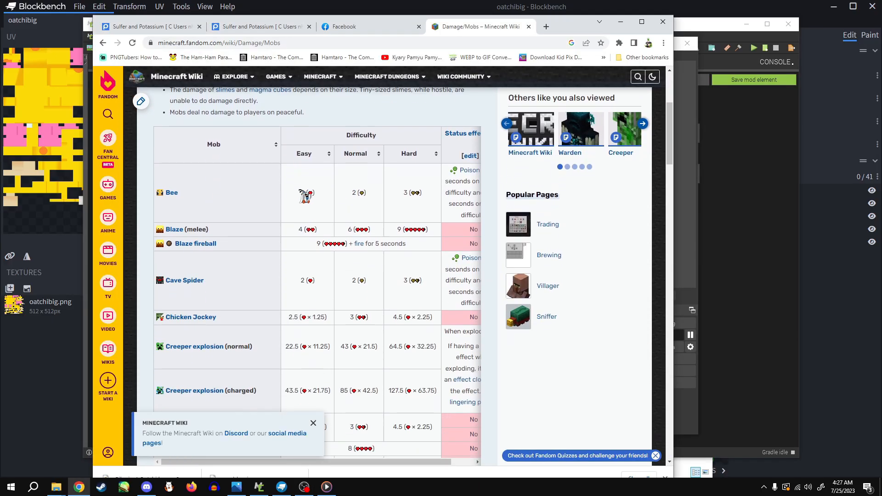
scroll(275, 216, down, 1)
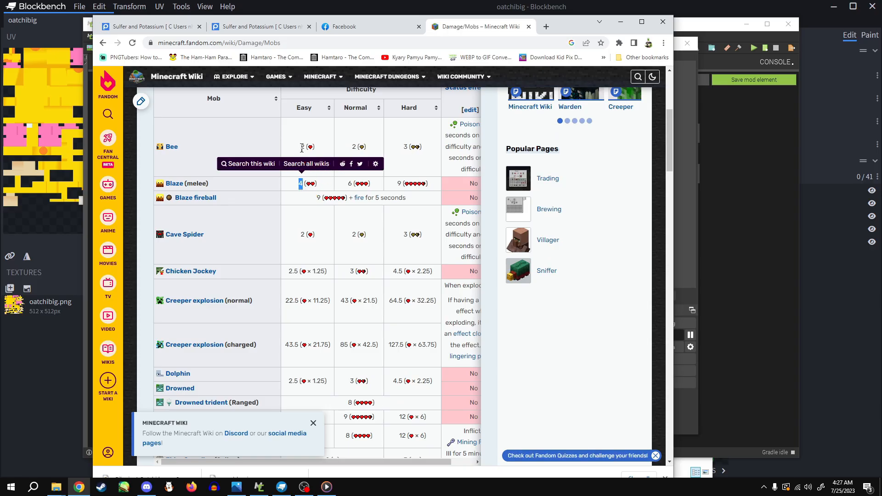
scroll(320, 214, down, 1)
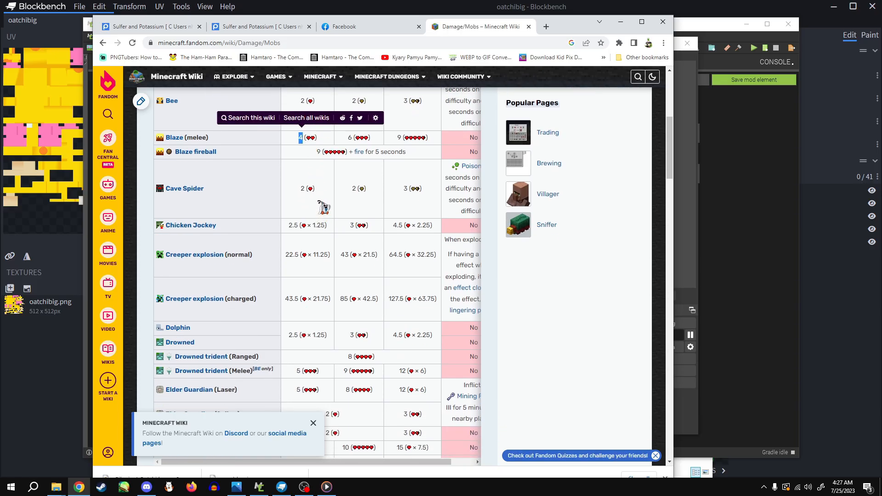
scroll(323, 205, down, 1)
scroll(318, 212, down, 2)
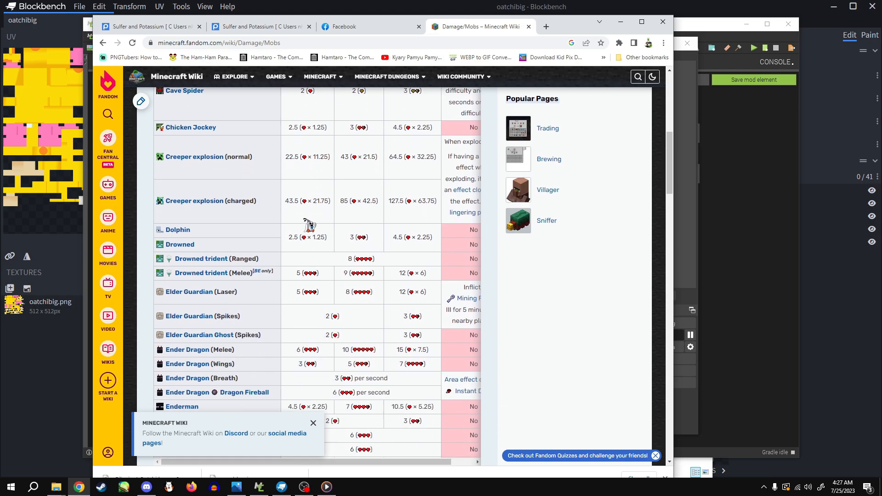
scroll(281, 193, down, 3)
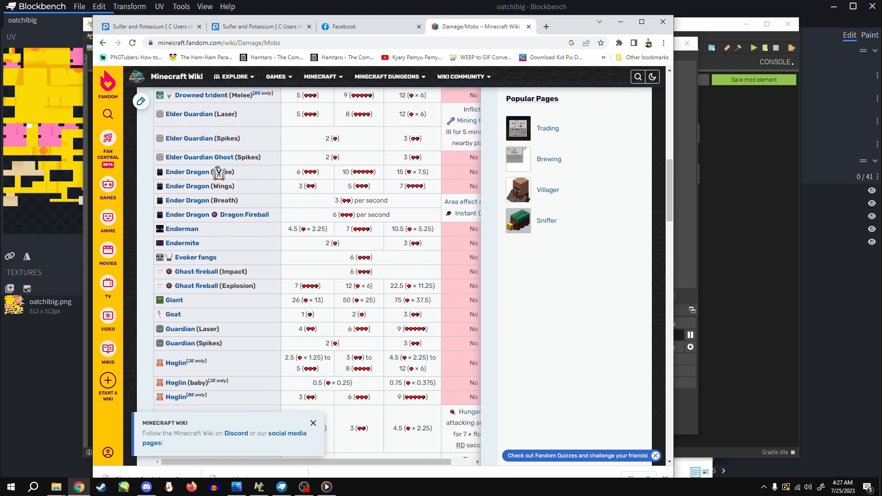
scroll(316, 264, down, 2)
scroll(316, 264, down, 4)
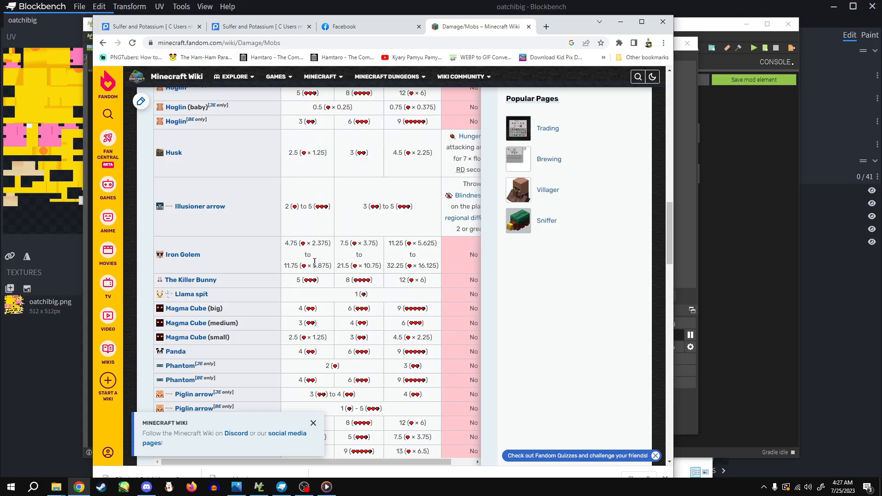
scroll(332, 265, down, 2)
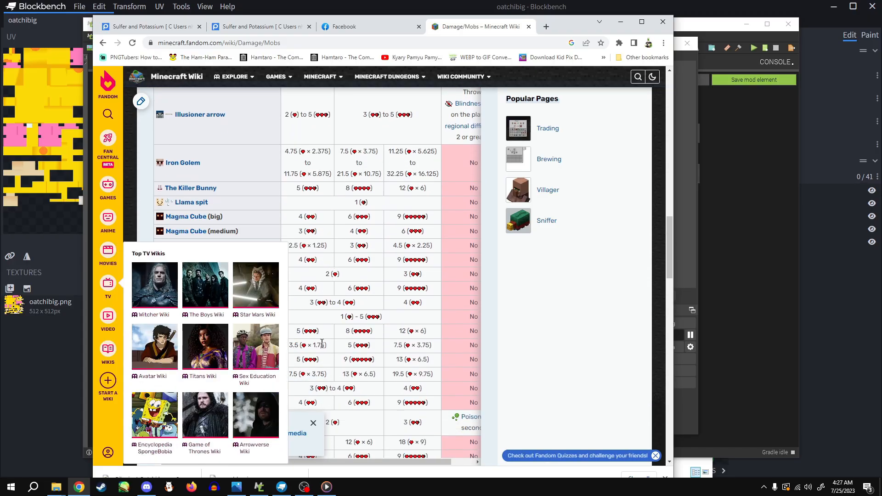
scroll(298, 225, down, 3)
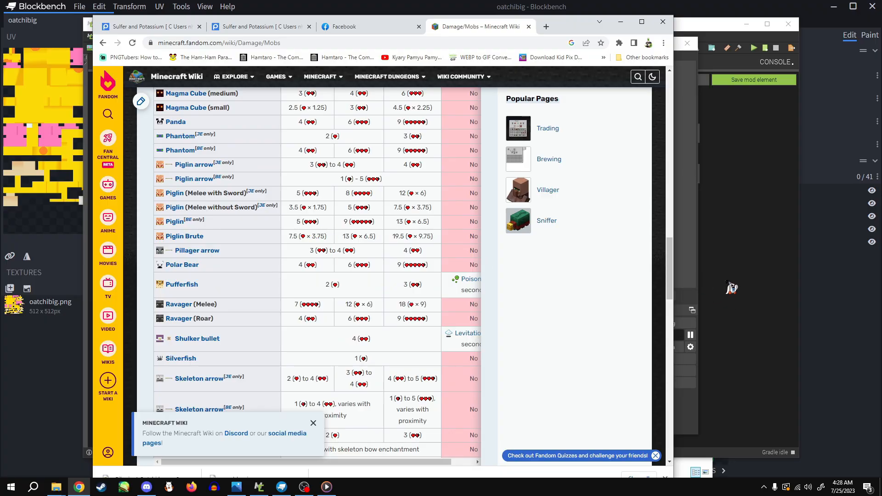
Switch back to MCreator and set the entity's attack strength to 5 and its armor protection base value to 2
click(732, 288)
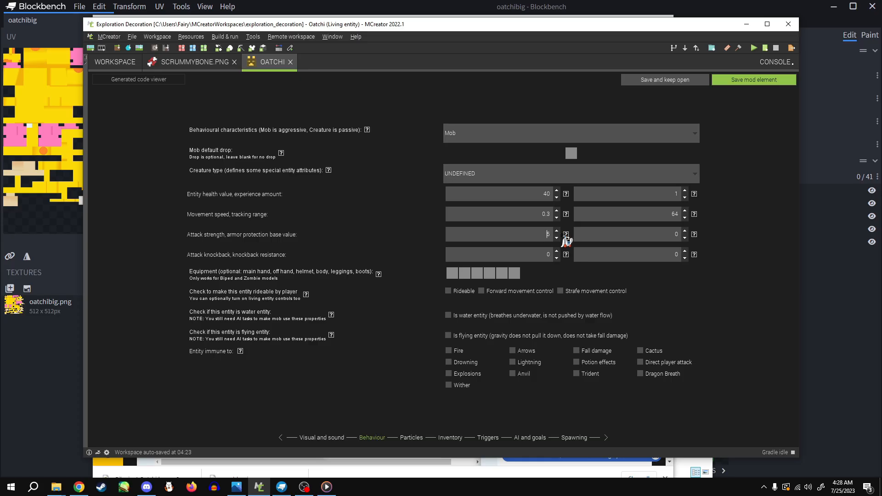
click(694, 235)
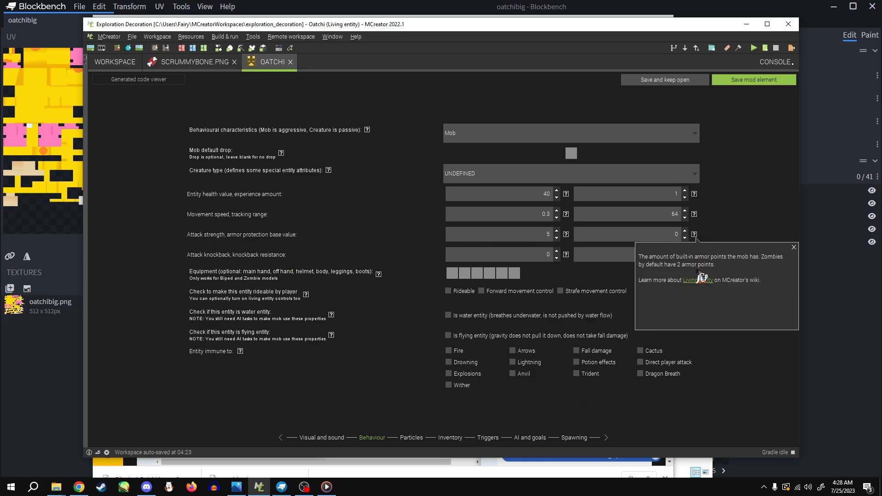
click(684, 231)
click(684, 231)
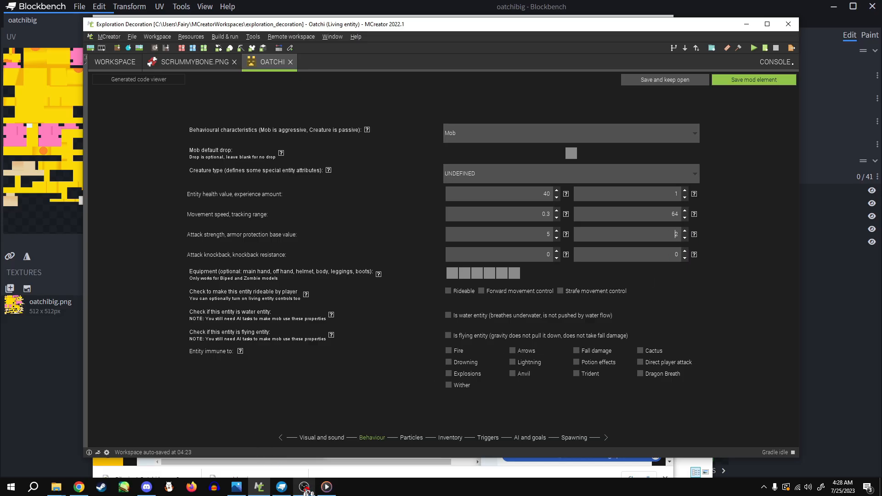
click(305, 485)
click(363, 336)
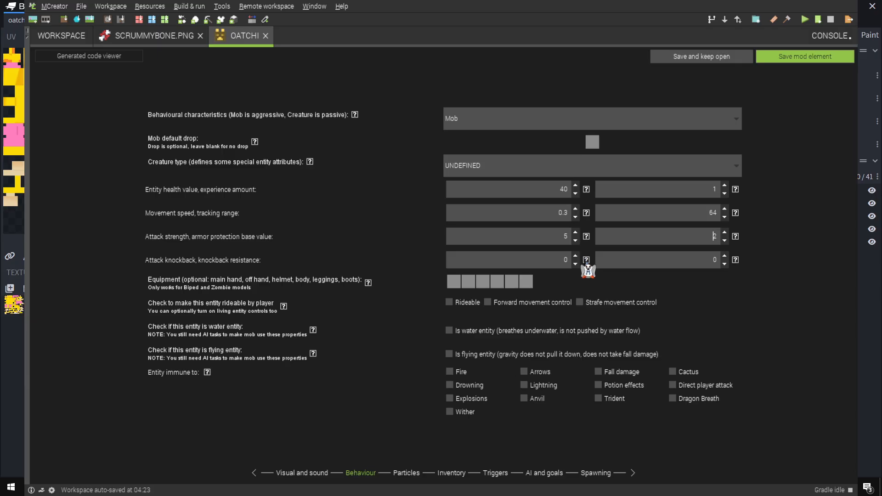
Set the entity's attack knockback to 0.3 and its knockback resistance to 0.2
click(586, 260)
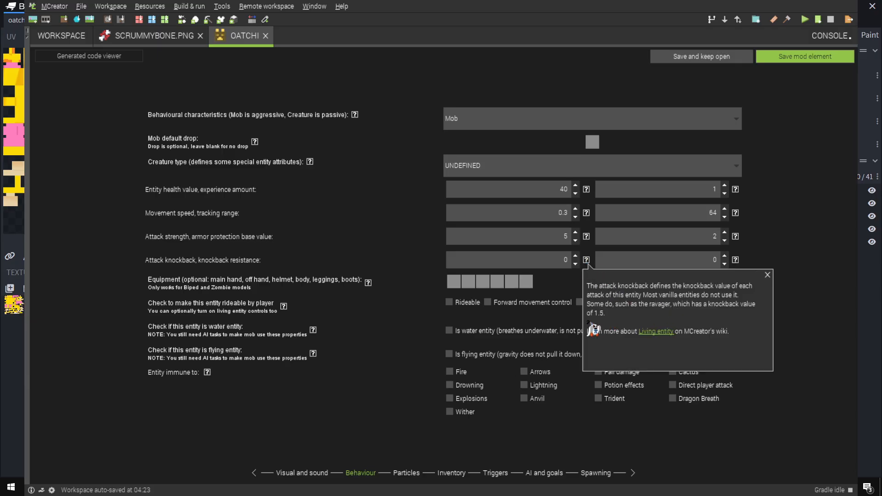
click(575, 256)
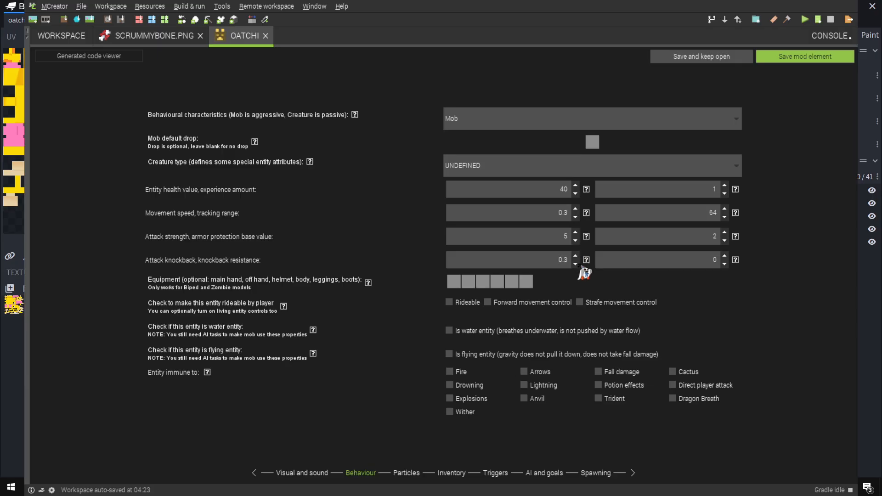
mouse_move(735, 263)
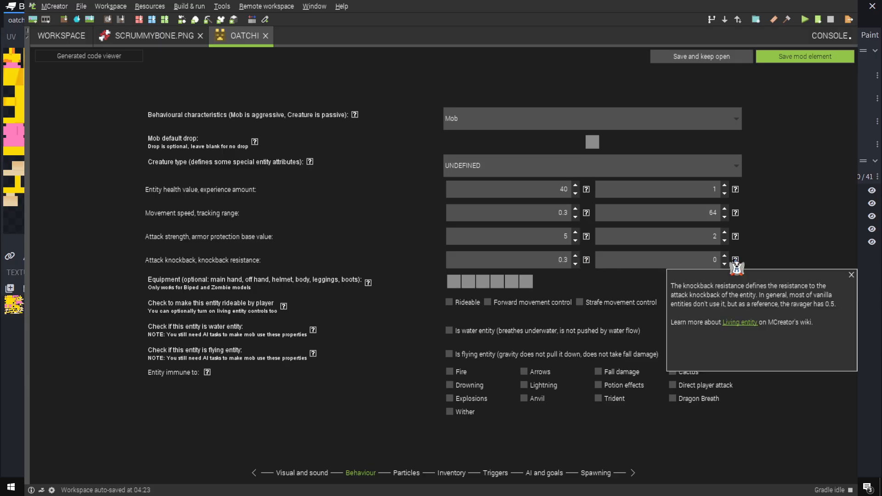
click(724, 257)
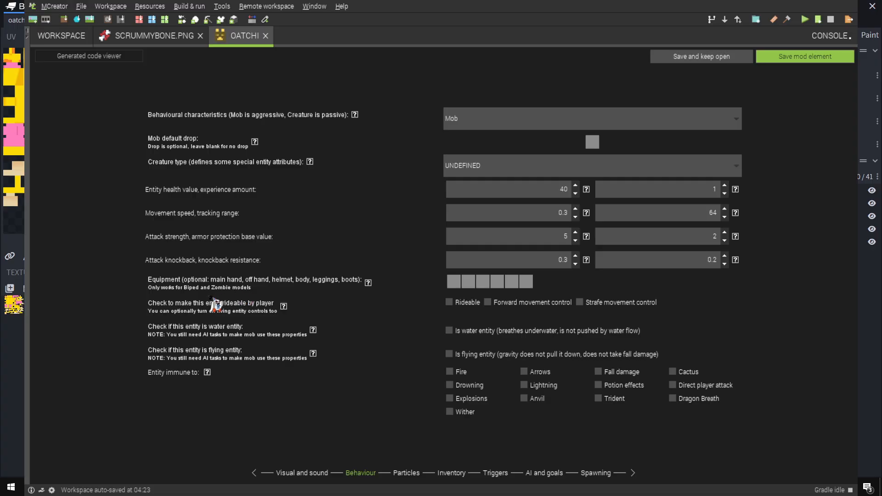
Make the entity rideable with forward and strafe movement control, and make it immune to drowning
click(448, 303)
click(487, 302)
click(579, 302)
click(449, 385)
Look through the entity's particle, inventory and trigger settings, and bring the AI task list into clear view in the AI and goals settings
click(406, 473)
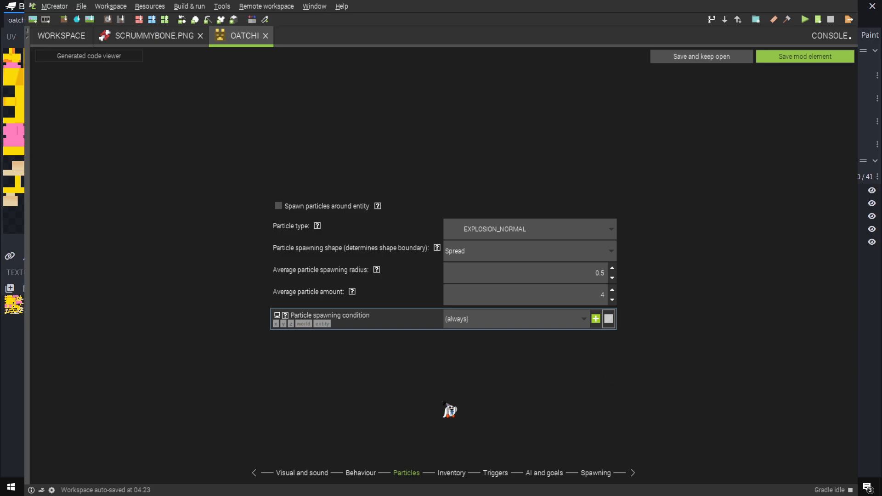
click(452, 474)
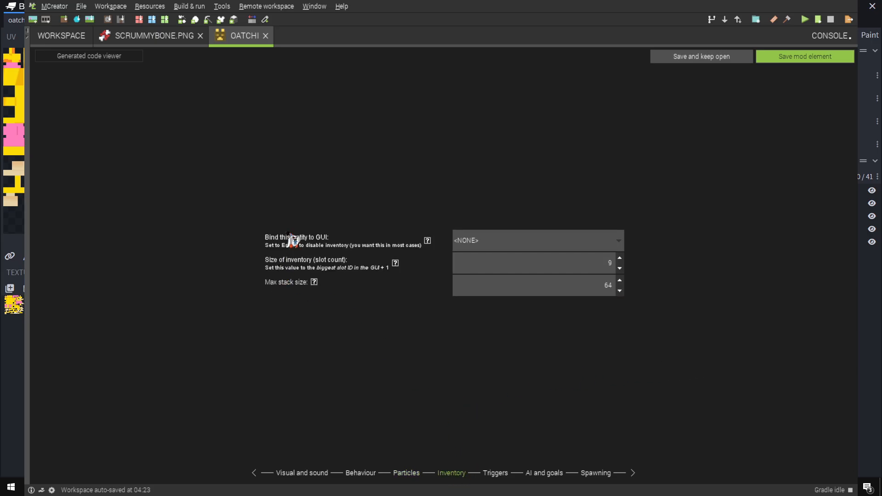
click(504, 475)
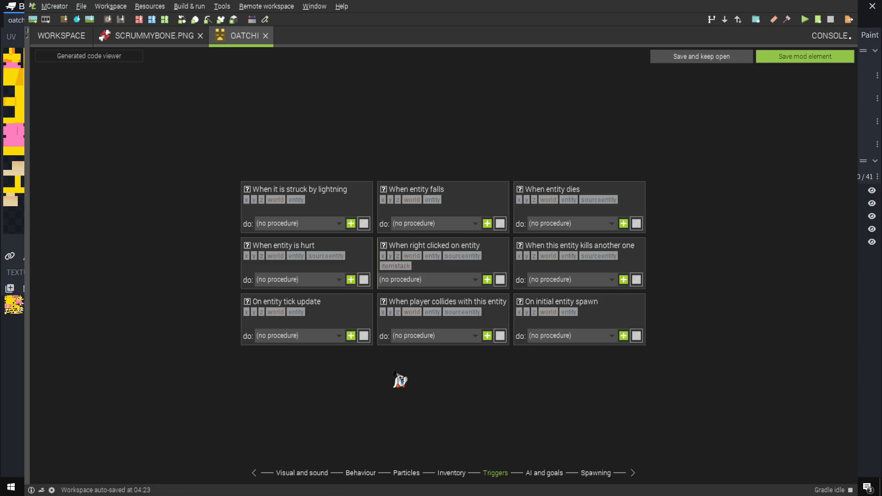
click(548, 474)
drag(167, 229, 323, 226)
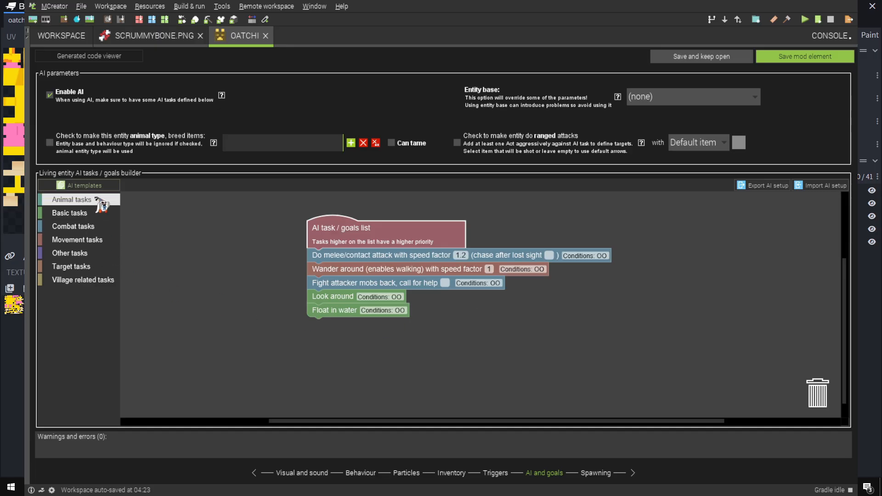
Look through the available AI task blocks in the village, target, movement, combat, basic and animal task categories
click(75, 281)
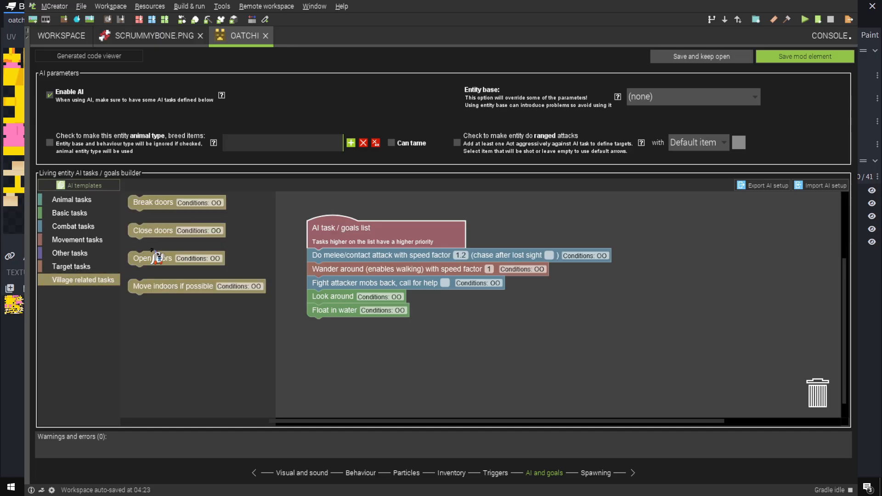
click(71, 267)
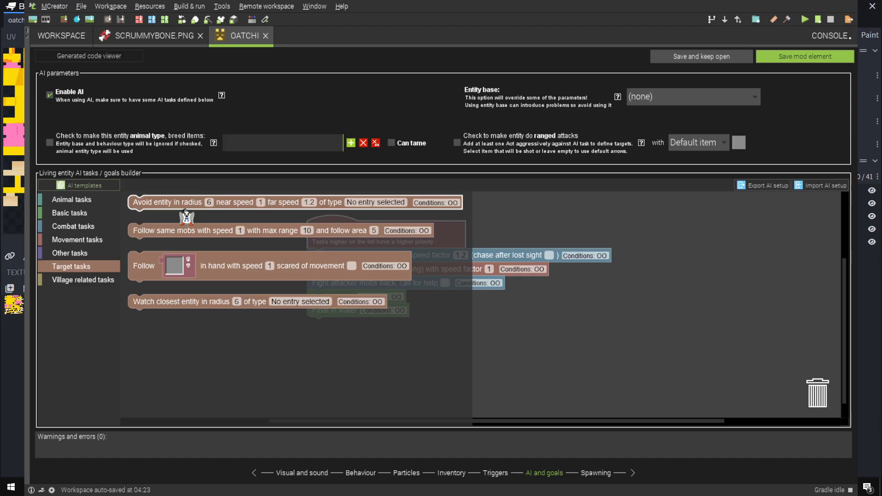
click(82, 253)
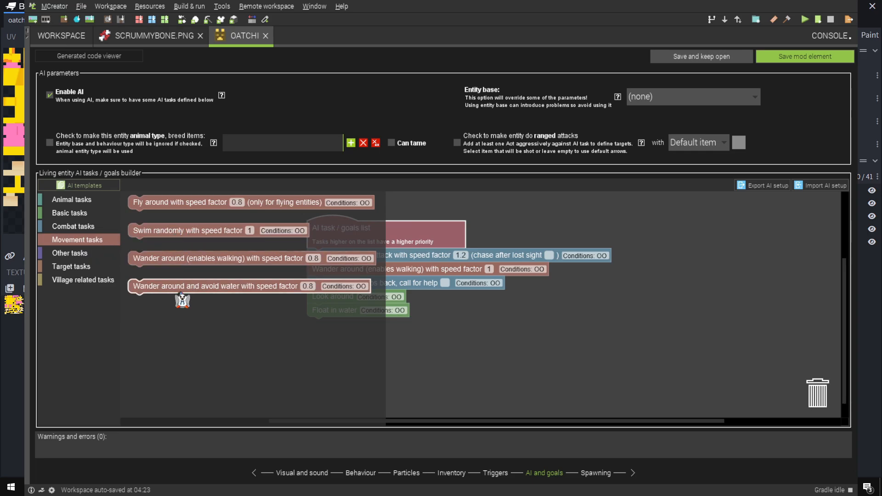
click(83, 226)
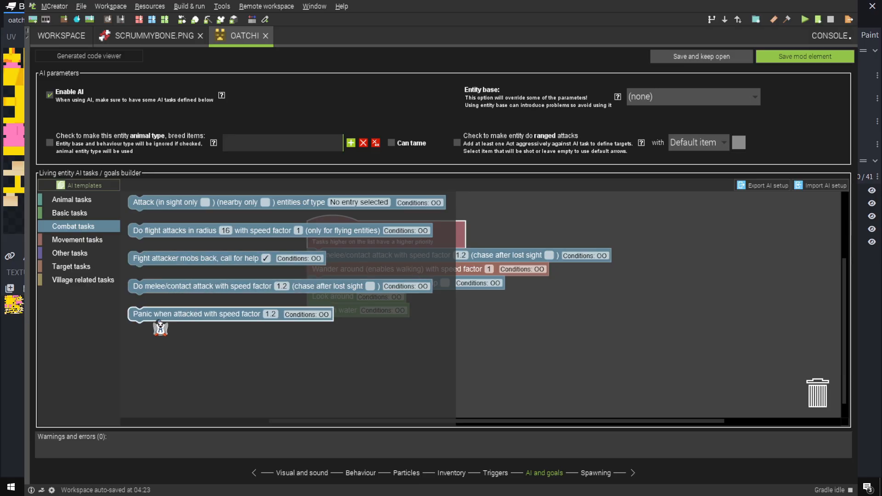
click(78, 214)
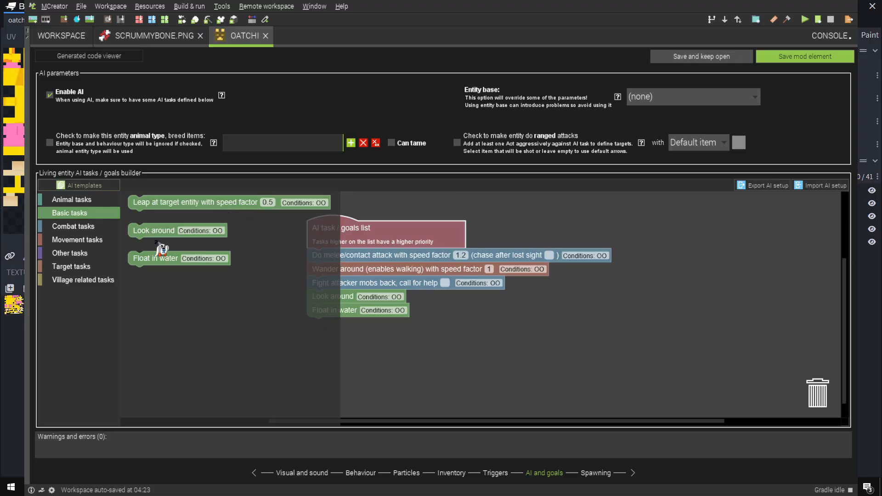
click(68, 200)
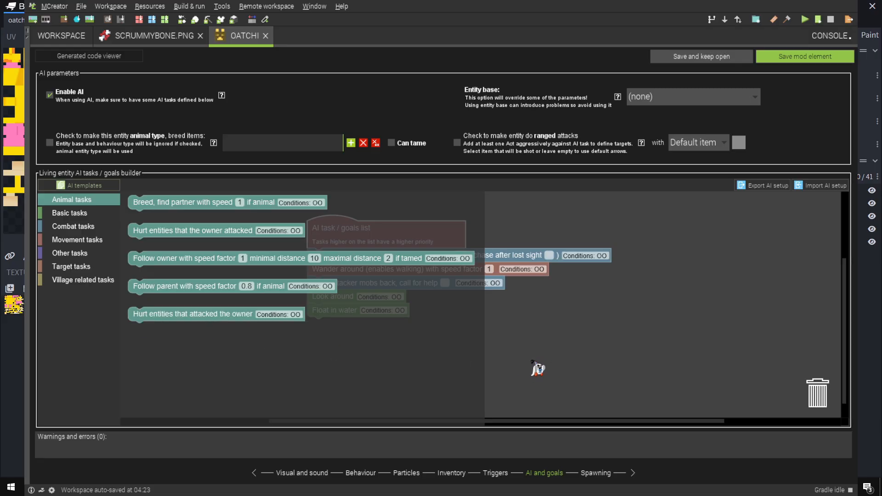
click(537, 369)
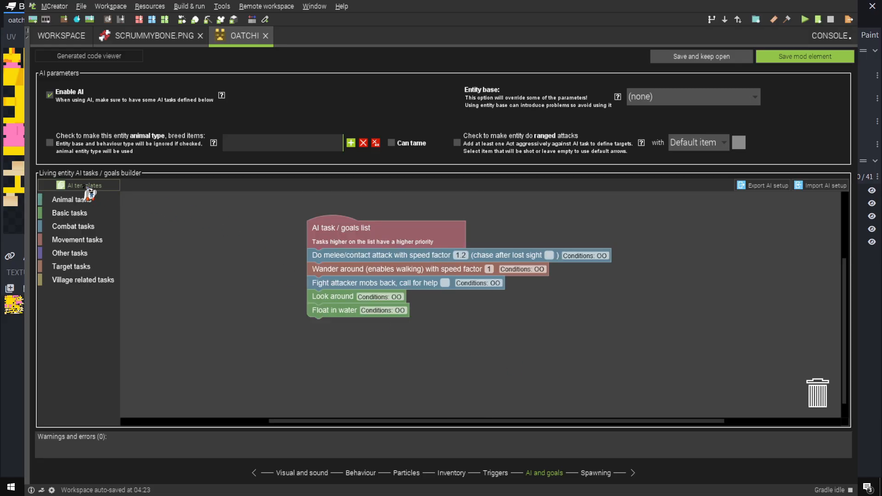
Delete all the default task blocks from under the AI task / goals list
click(355, 258)
key(Delete)
click(358, 270)
key(Delete)
click(347, 256)
key(Delete)
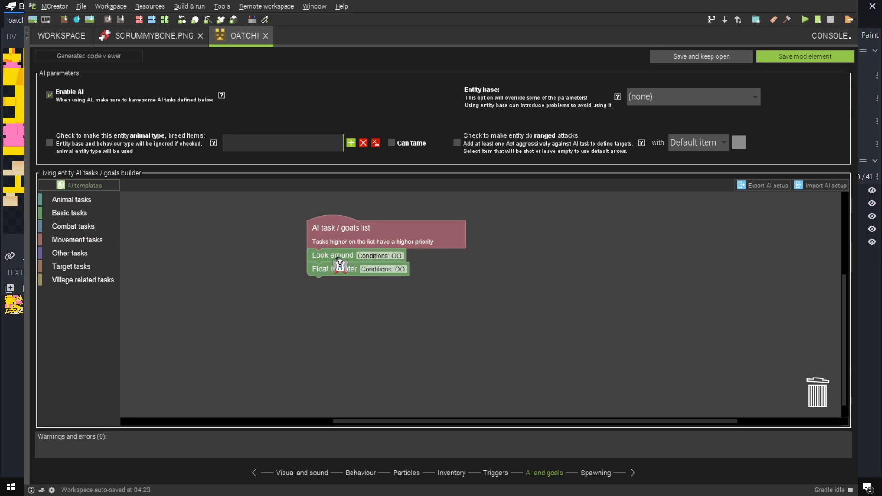
click(338, 258)
key(Delete)
click(331, 266)
key(Delete)
Load the Basic tameable mob AI template and place a loose melee/contact attack block with speed factor 1.2 beside the list
click(85, 186)
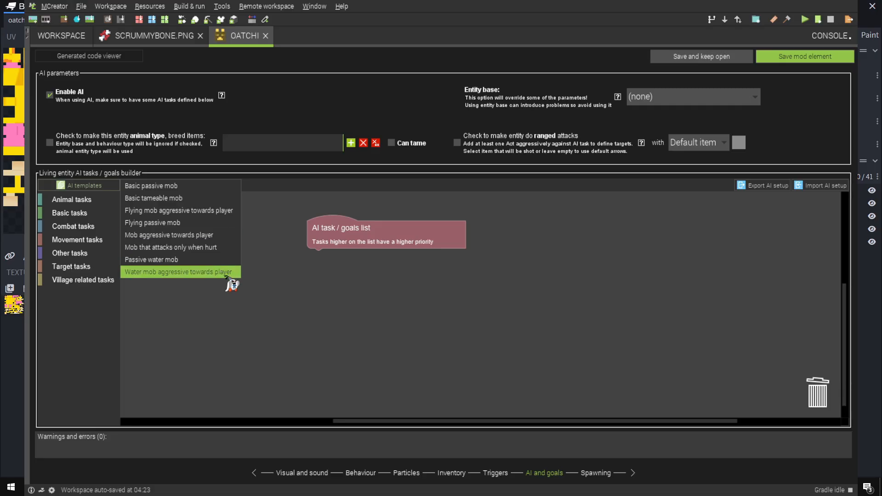
click(183, 199)
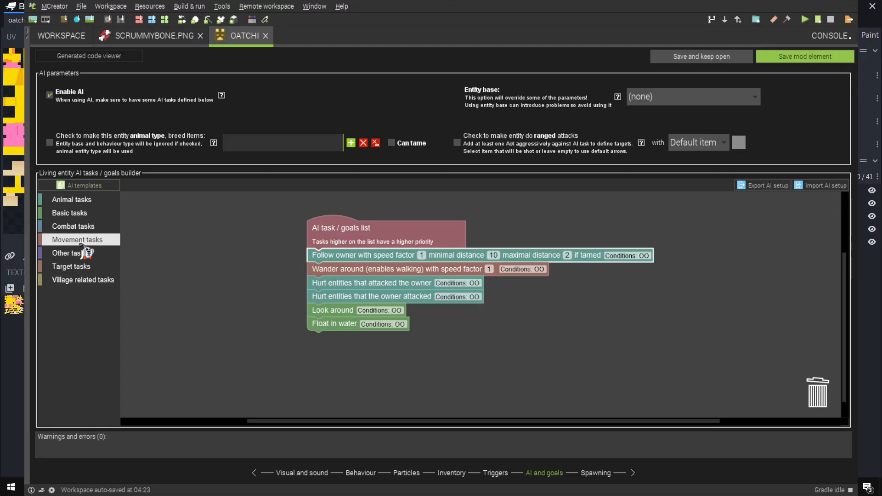
click(73, 226)
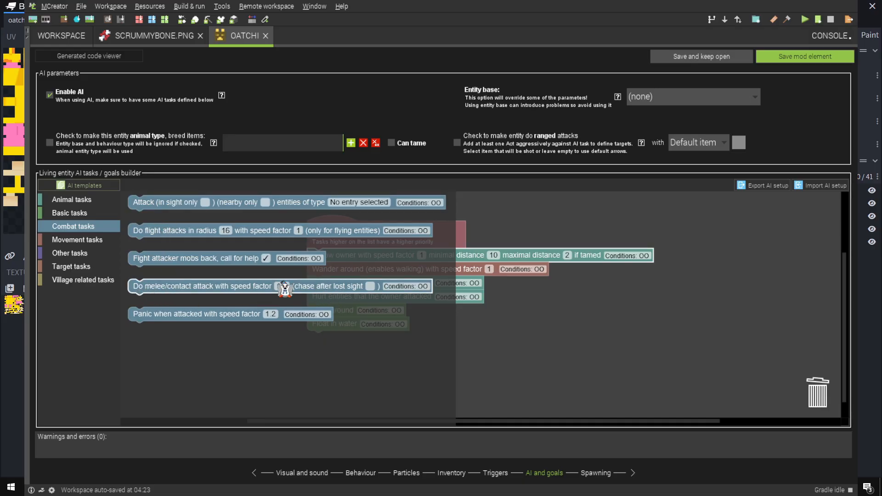
drag(281, 285, 464, 362)
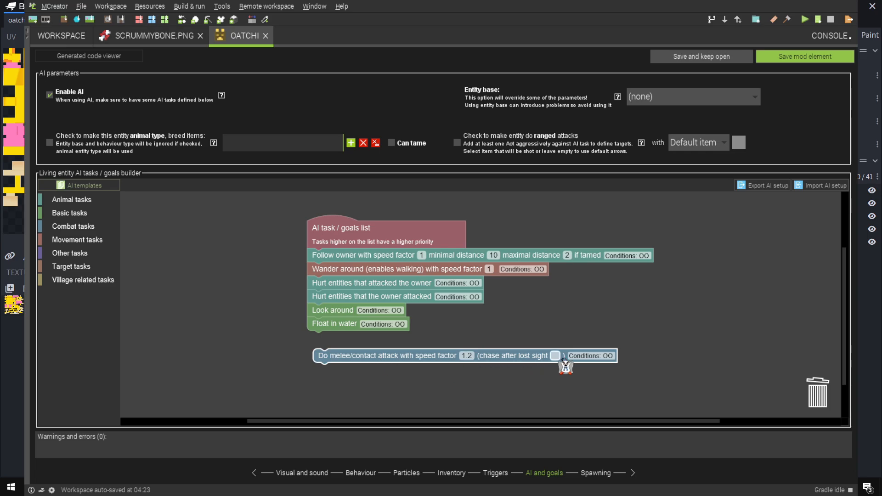
drag(319, 360, 211, 284)
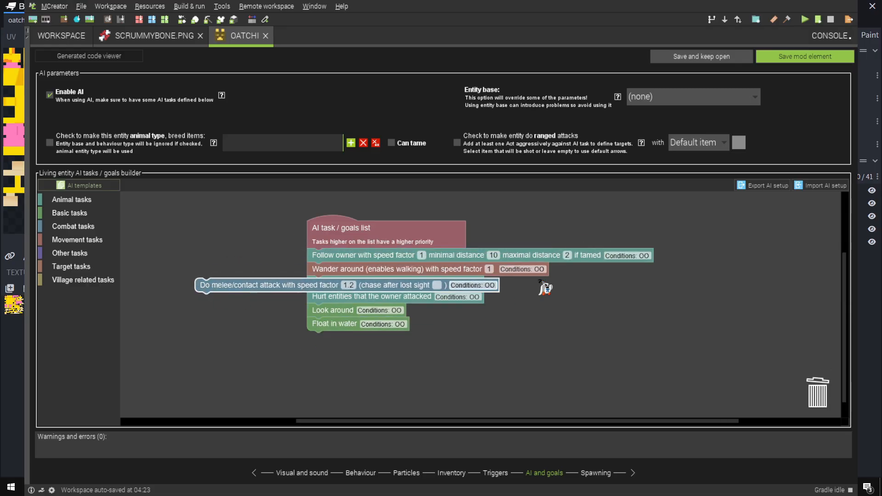
Delete the tameable mob template's task blocks and the loose melee/contact attack block
click(396, 261)
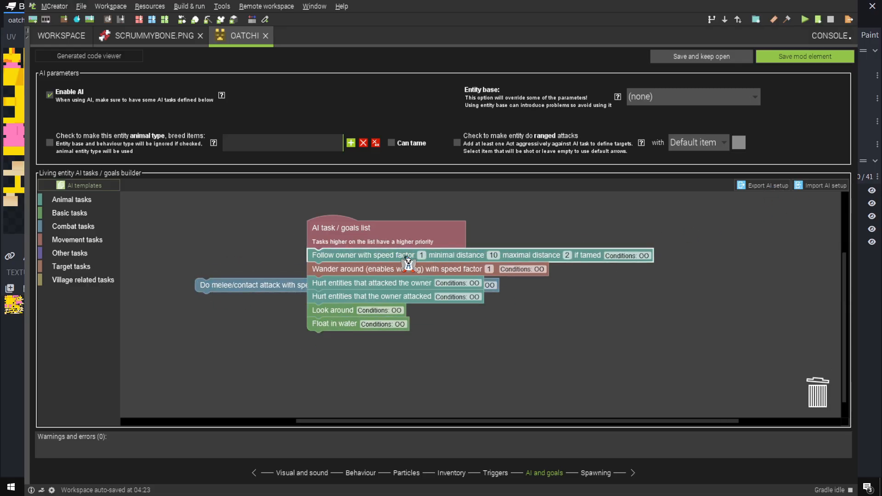
key(Delete)
click(379, 271)
key(Delete)
click(372, 259)
key(Delete)
click(360, 258)
key(Delete)
click(351, 258)
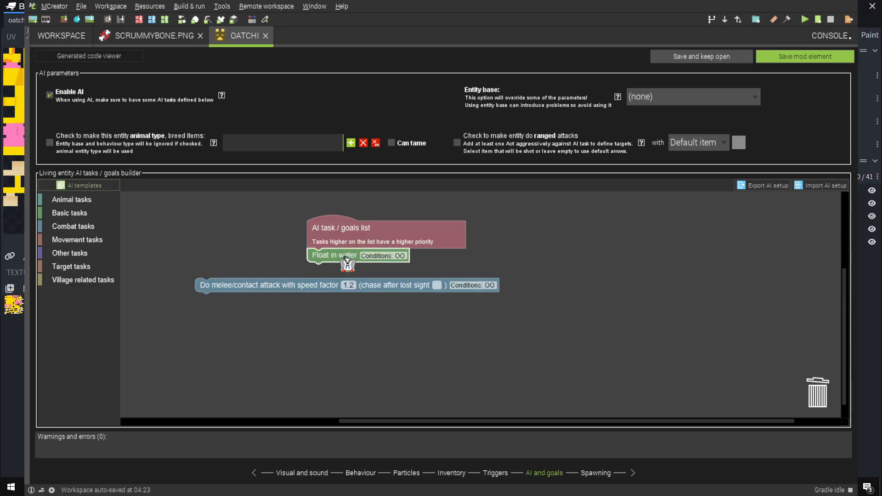
key(Delete)
click(347, 285)
key(Delete)
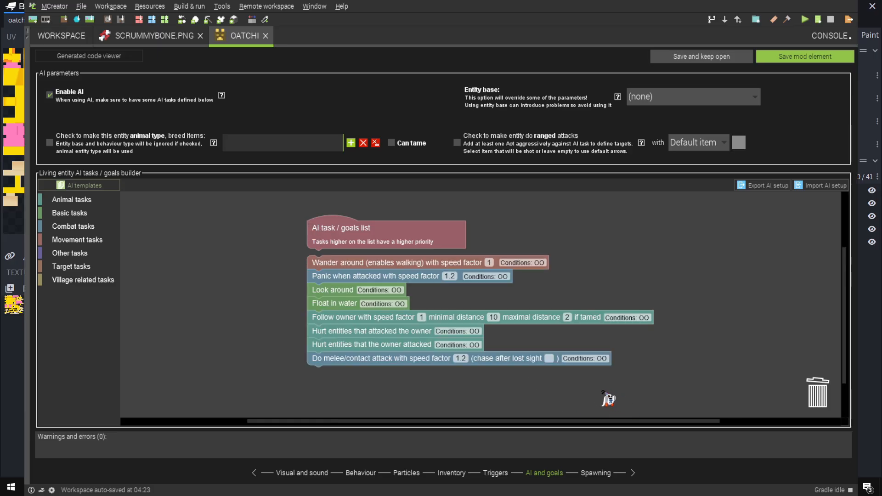
Attach the task stack that starts with Wander around and ends with the melee attack to the AI task / goals list
drag(330, 263, 325, 257)
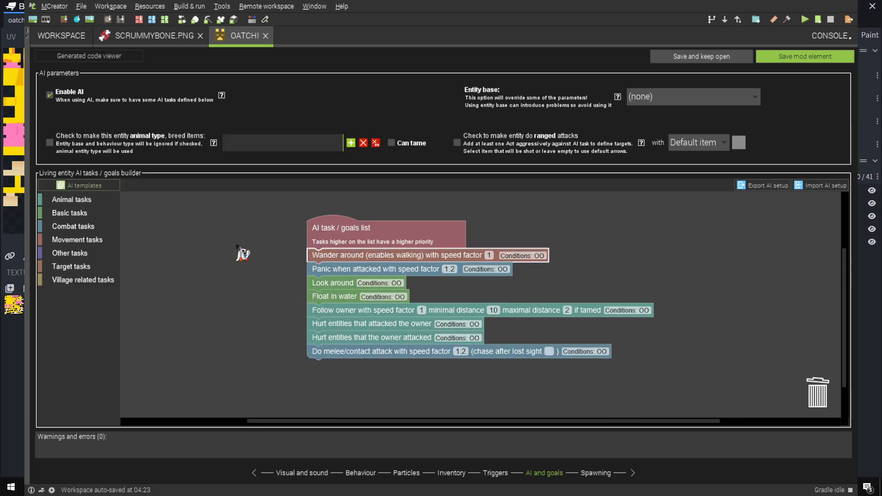
click(236, 265)
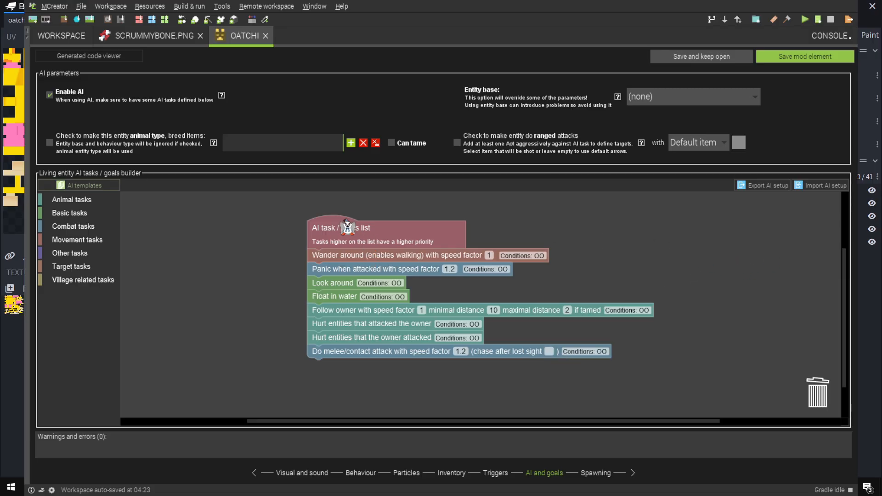
drag(344, 225, 365, 220)
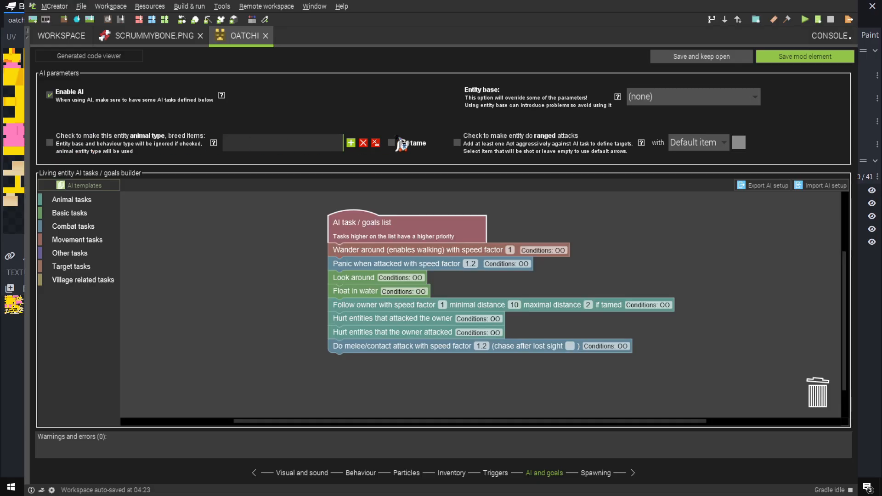
Make the entity a tameable animal type, and save it while keeping its editor open
click(50, 143)
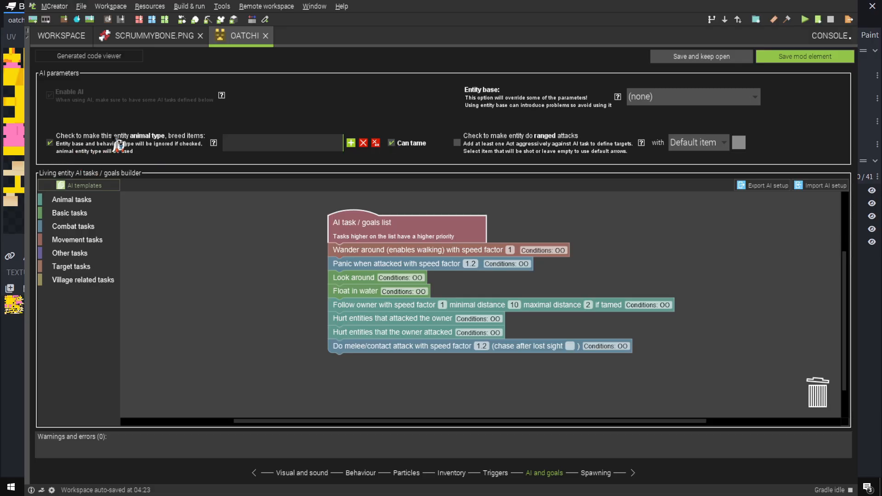
click(200, 36)
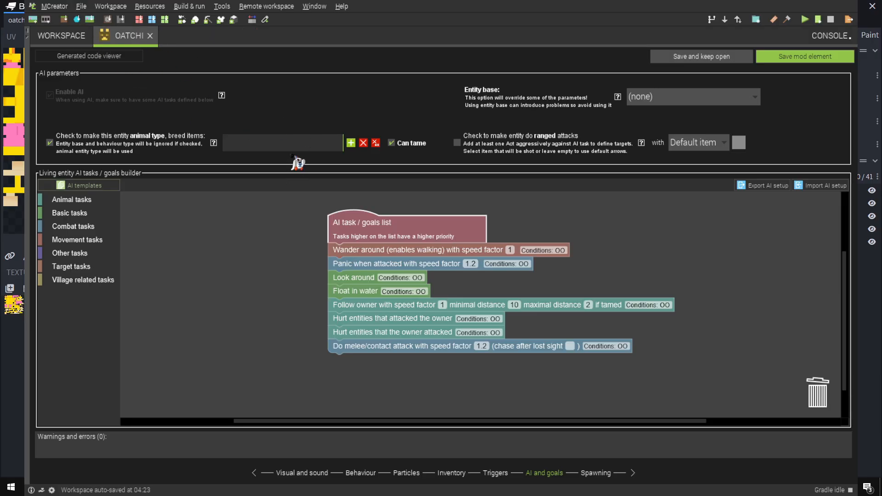
mouse_move(359, 224)
mouse_down()
mouse_move(335, 222)
mouse_move(356, 224)
mouse_up()
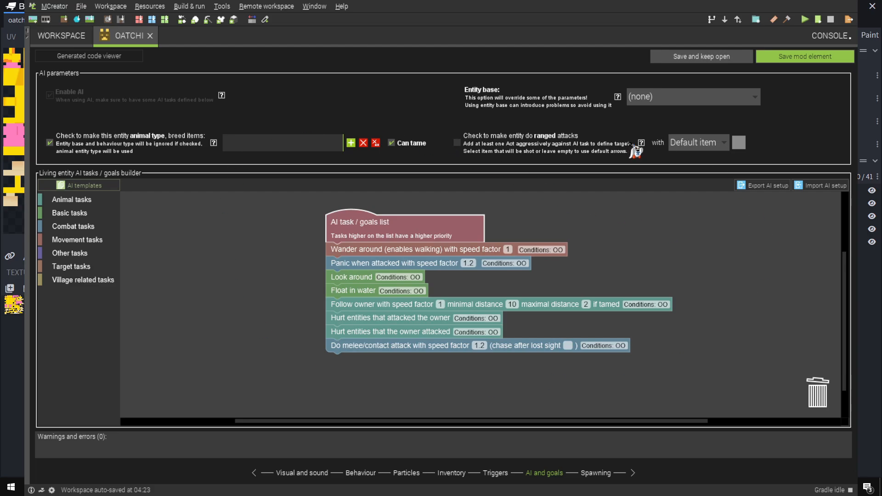
click(700, 57)
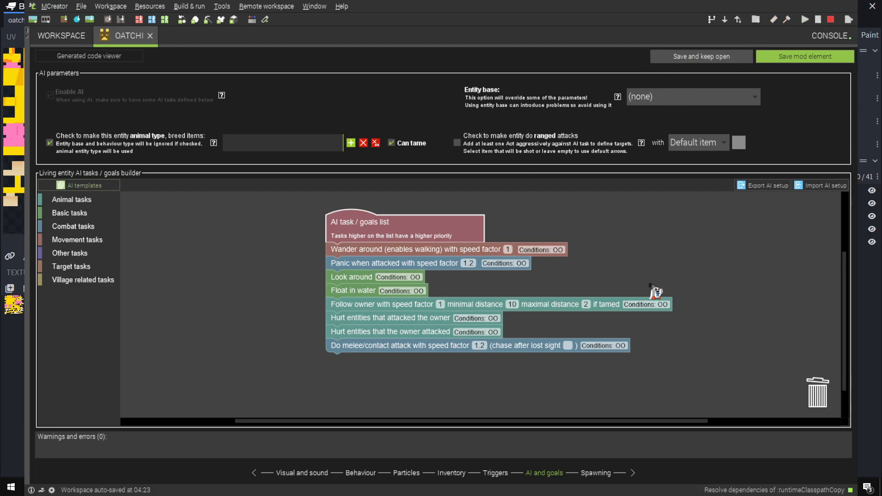
Create a Scrummy Bone item with the red-and-white bone texture and set its special information to "Oatchi Loves This!"
click(61, 36)
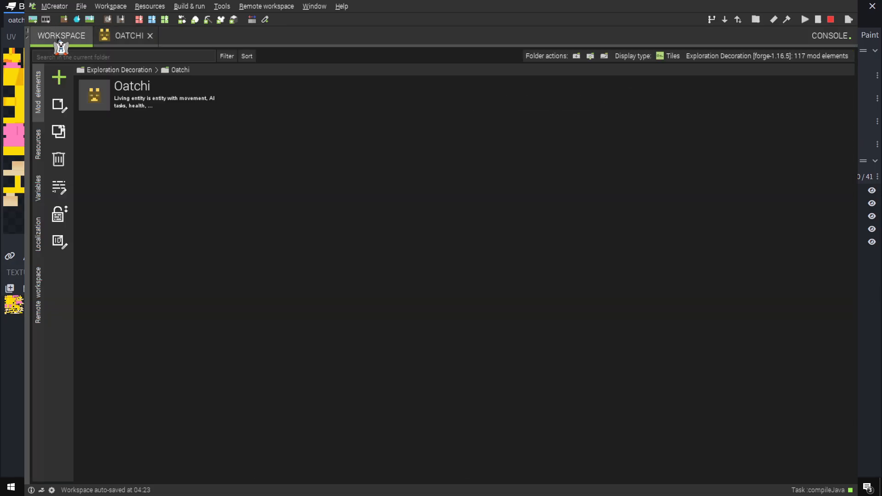
click(58, 77)
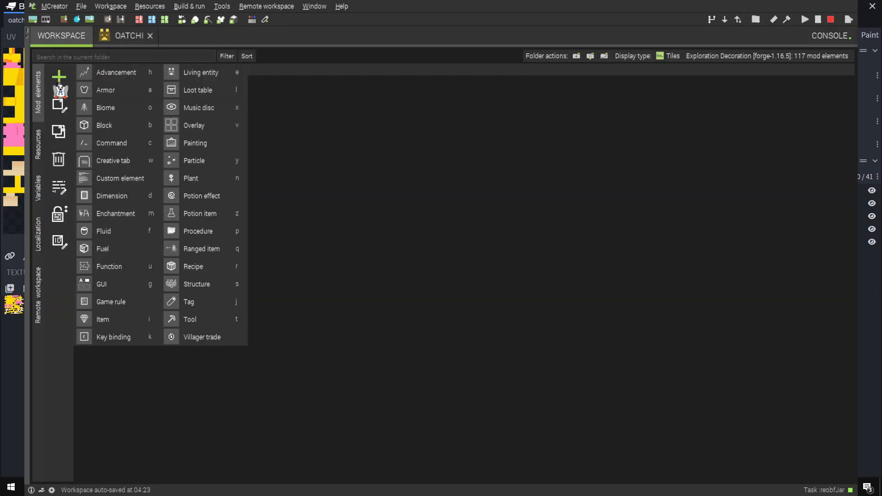
click(101, 323)
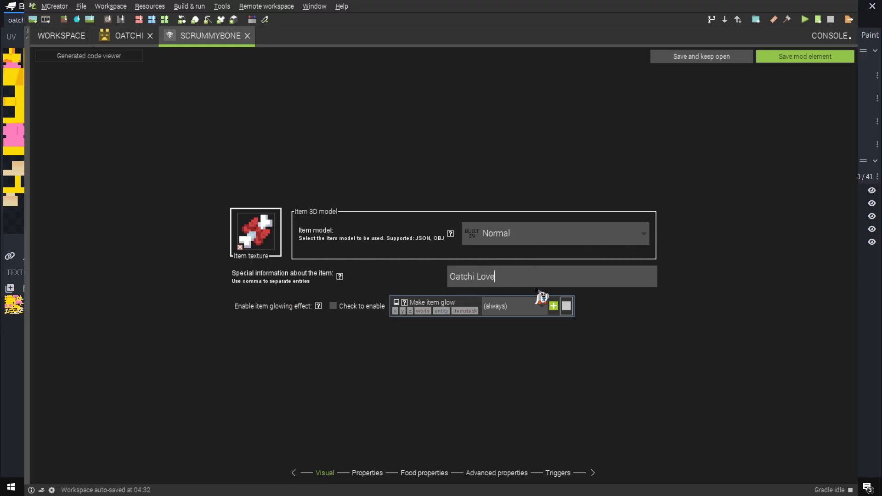
text(s!)
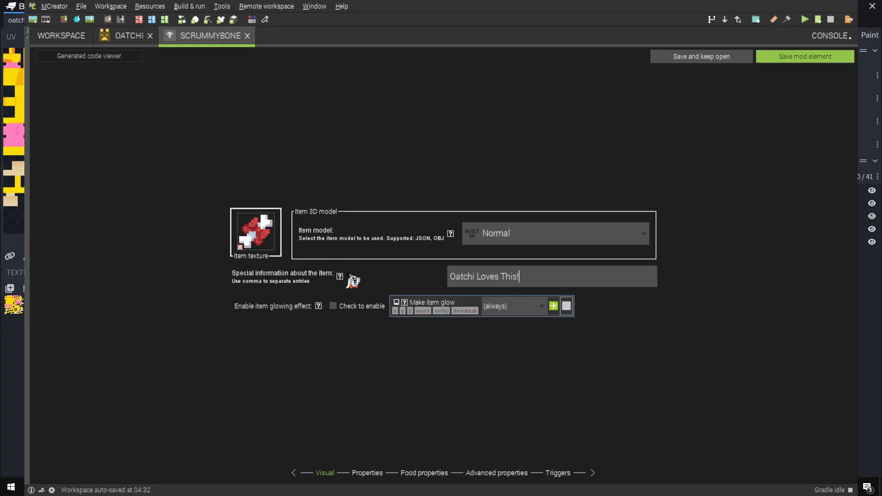
click(339, 276)
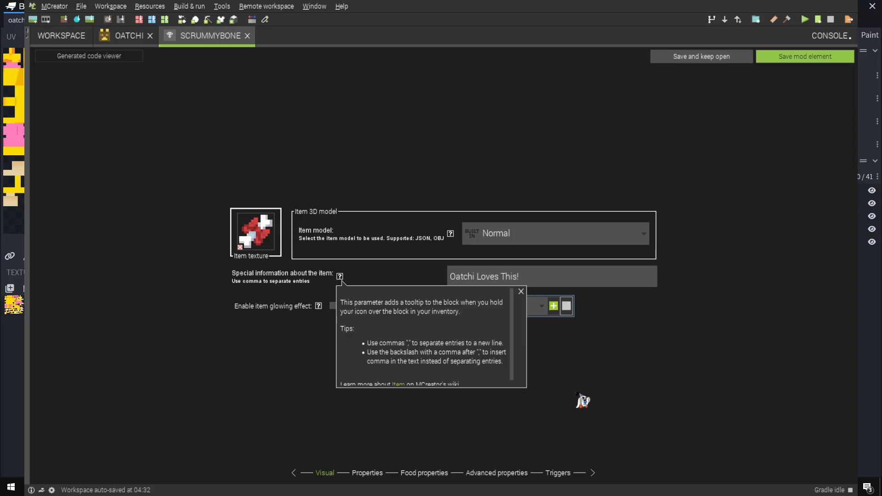
click(520, 291)
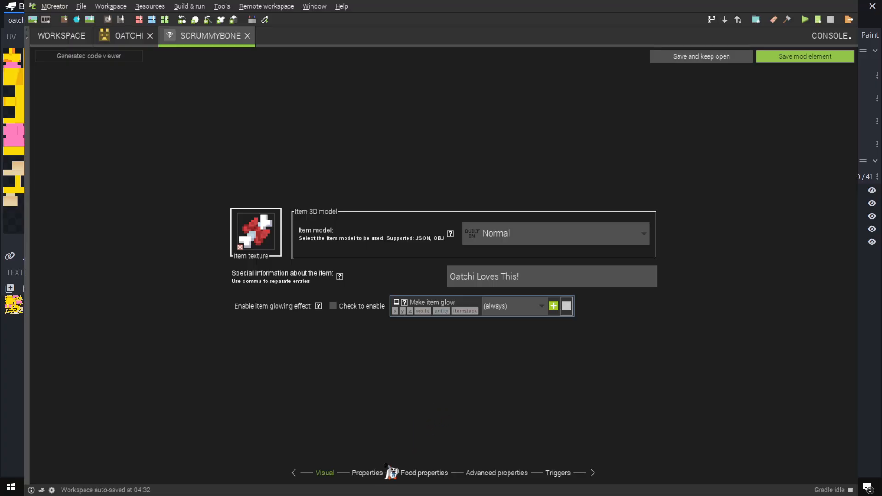
Set the Scrummy Bone's creative inventory tab to CUSTOM:ExplorationDecoration
click(367, 473)
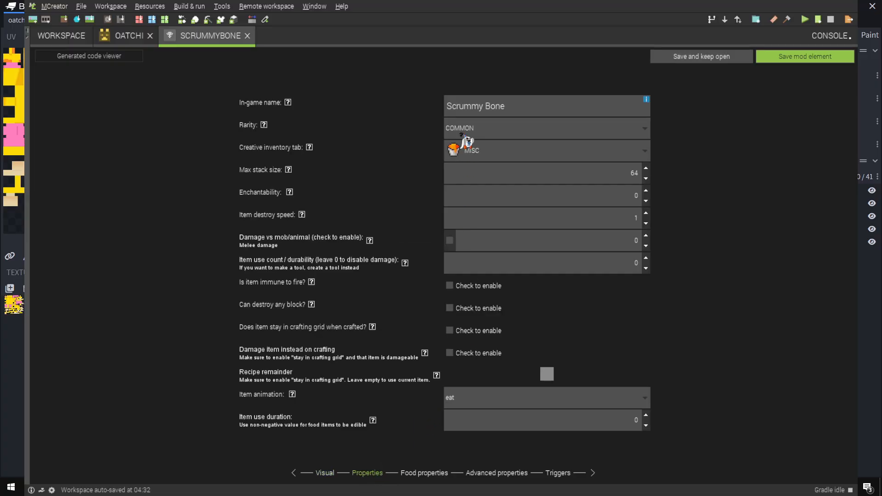
click(483, 150)
scroll(498, 189, up, 3)
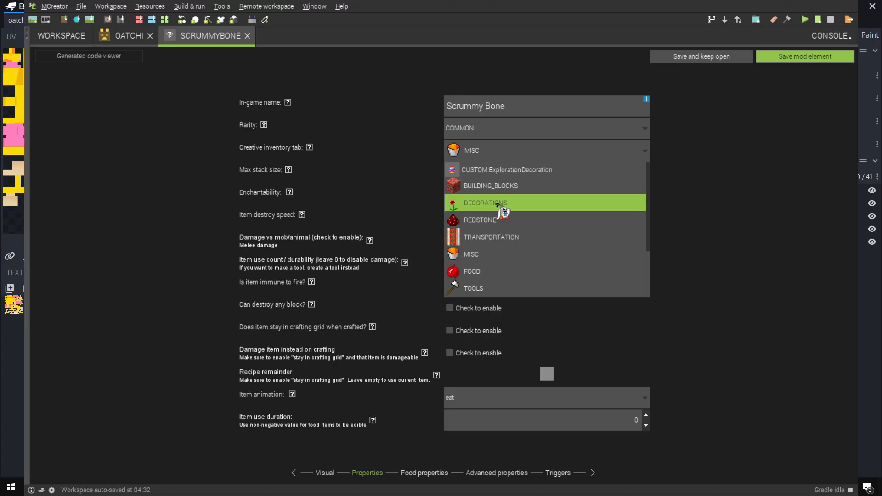
click(510, 170)
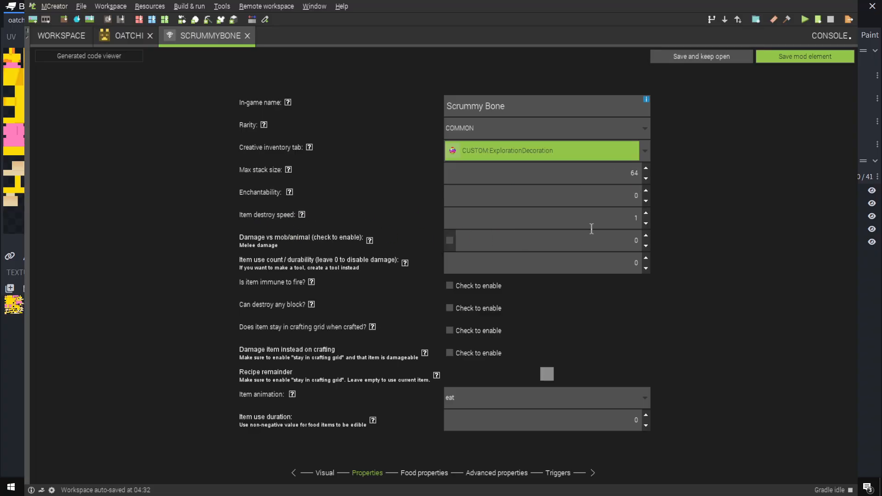
Make the Scrummy Bone immune to fire, checking the help for destroy speed and melee damage and the item animation options
click(302, 214)
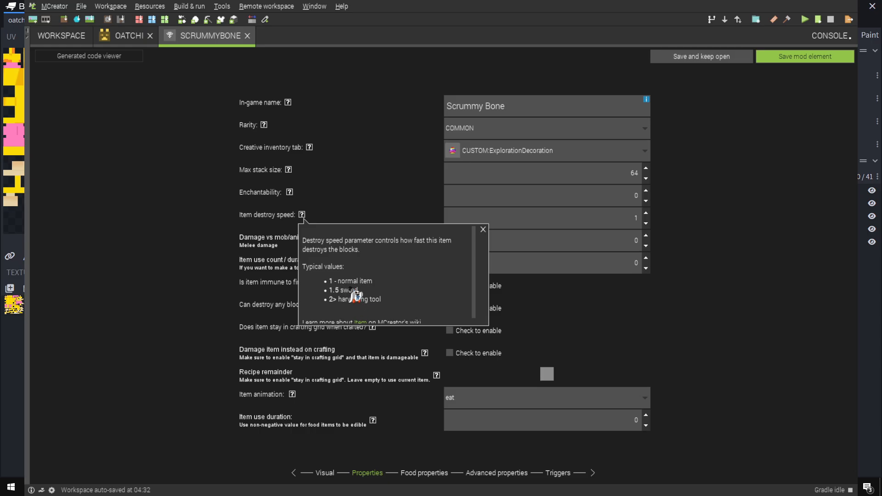
click(483, 229)
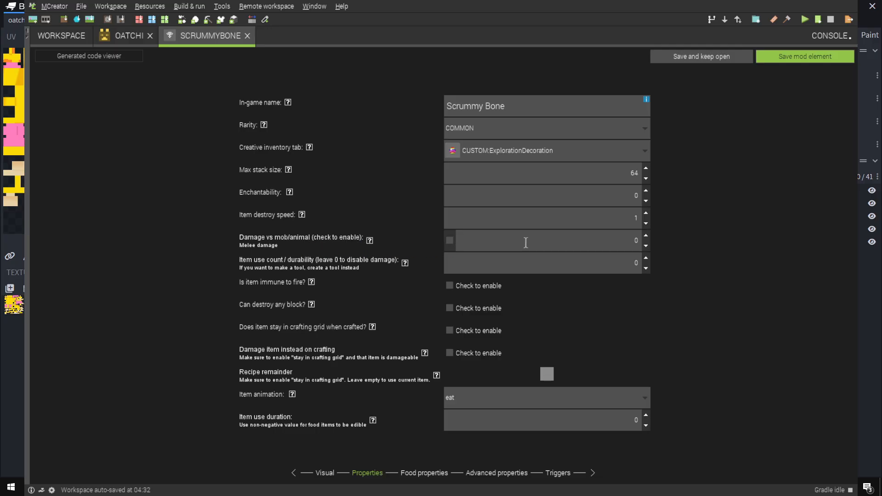
click(369, 241)
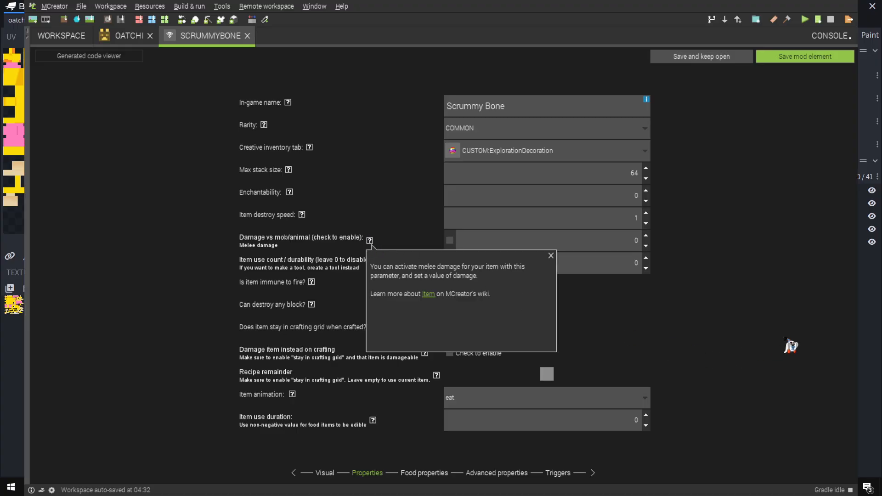
click(550, 255)
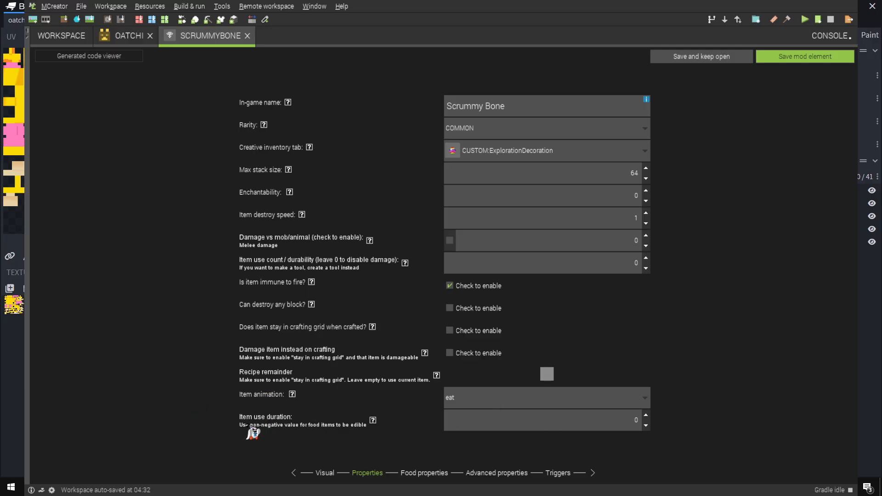
click(467, 400)
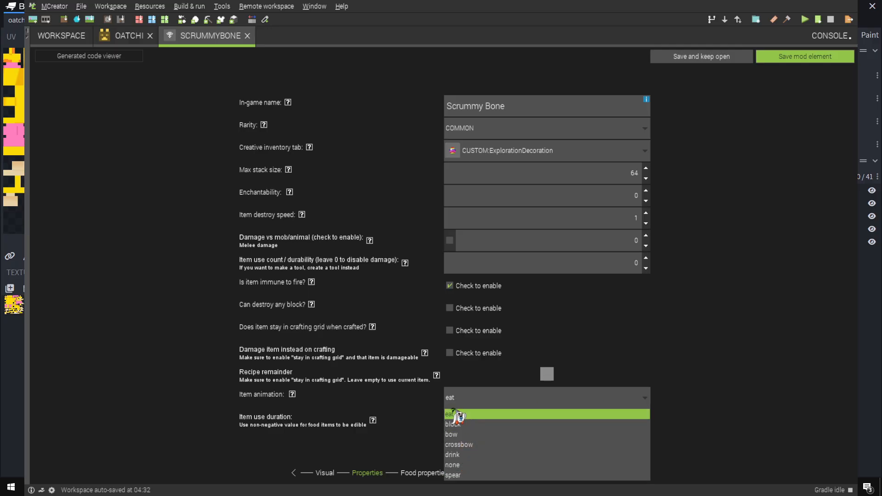
click(728, 462)
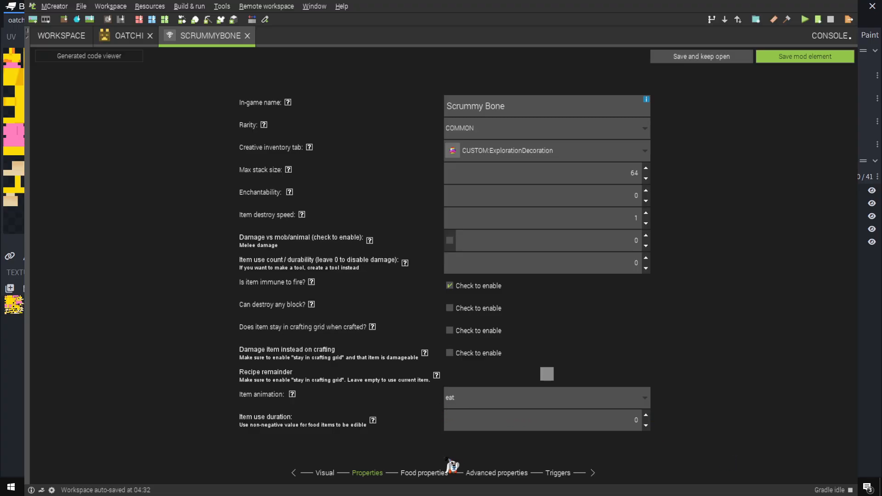
Go through the Scrummy Bone's food, advanced and trigger settings and save the item
click(423, 473)
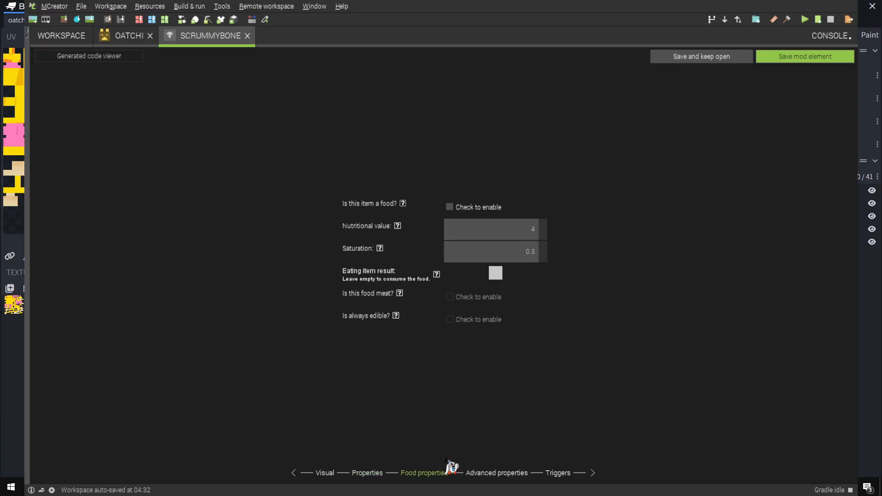
click(497, 472)
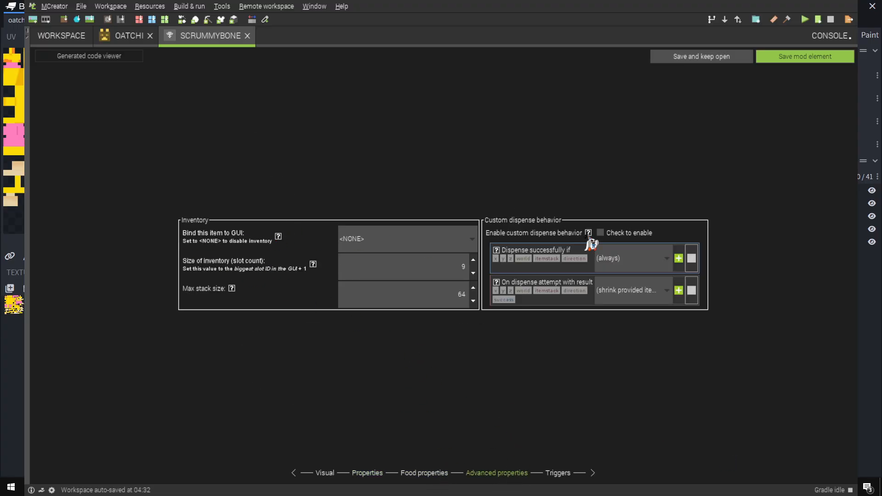
click(557, 473)
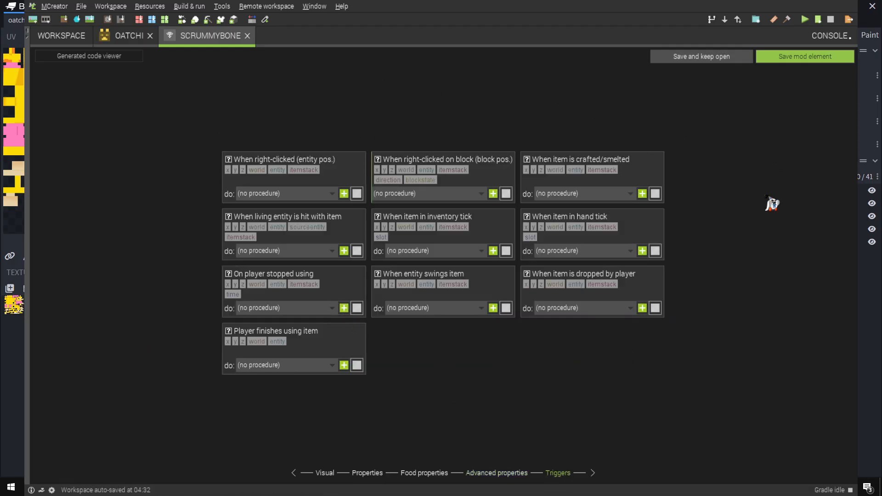
click(805, 56)
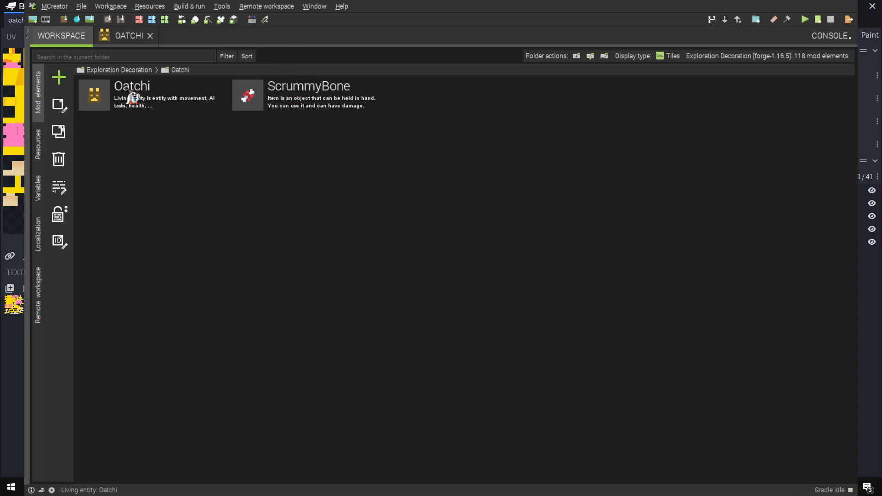
Add the Scrummy Bone as Oatchi's breed item, look through the entity base options, and save the entity
click(128, 40)
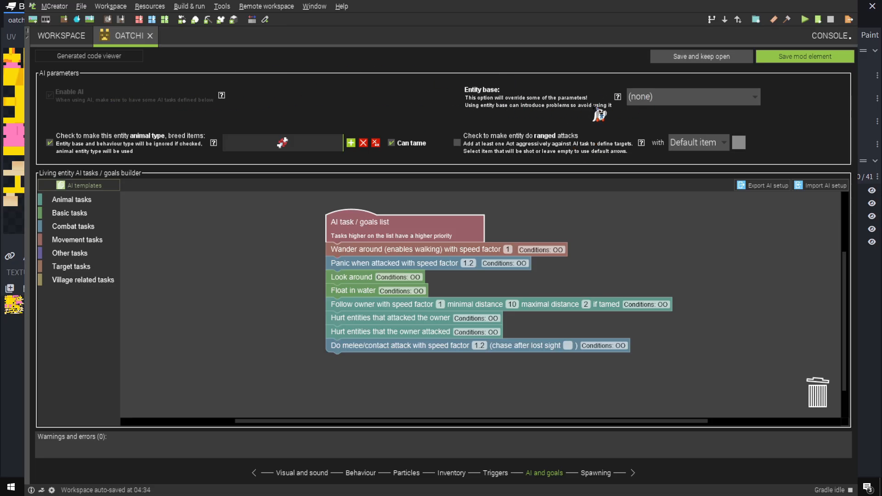
click(667, 101)
scroll(667, 183, down, 8)
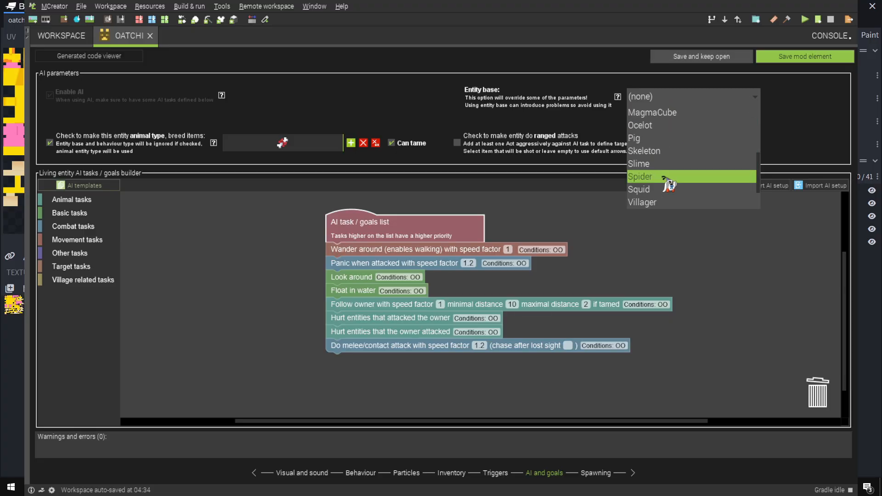
scroll(671, 183, up, 5)
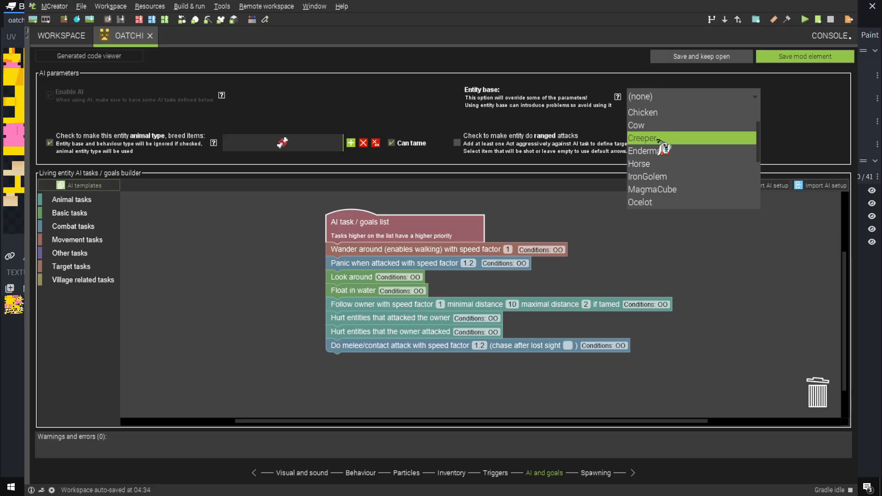
scroll(666, 149, down, 3)
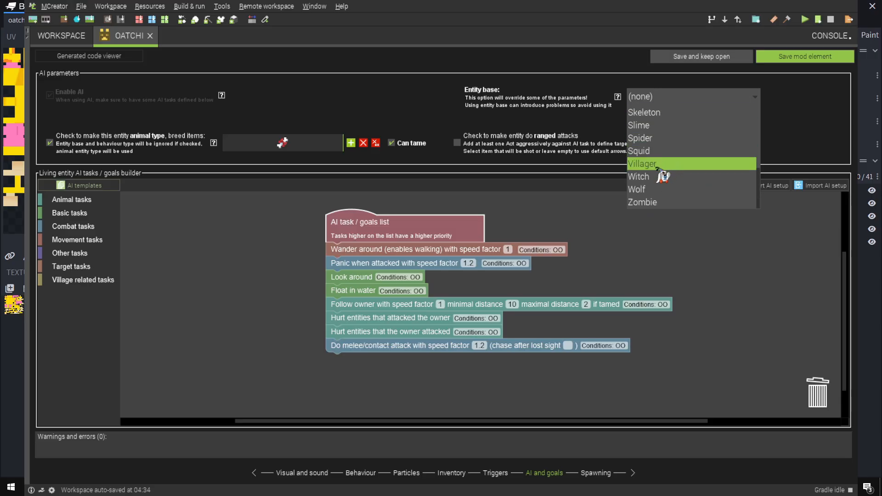
click(557, 125)
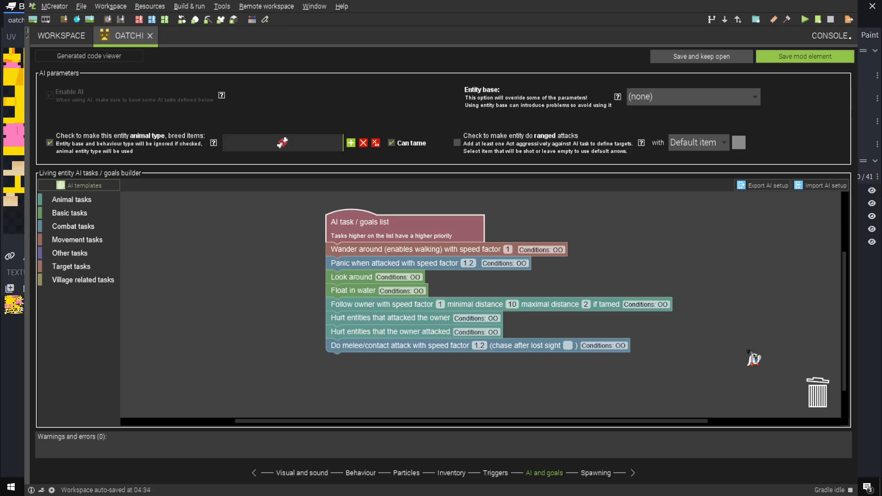
click(806, 57)
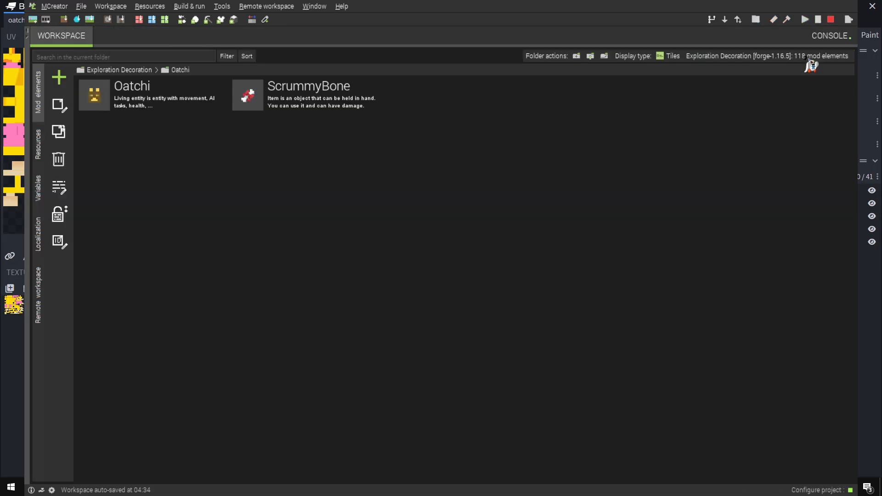
double_click(108, 99)
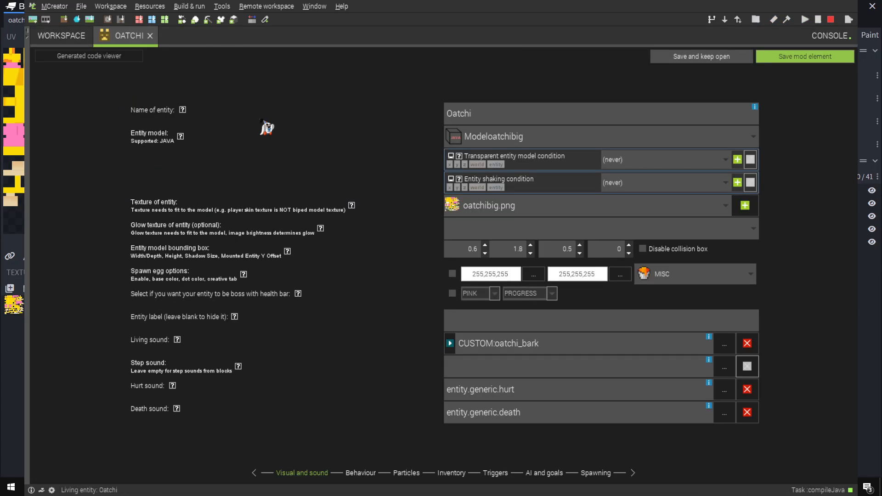
click(803, 57)
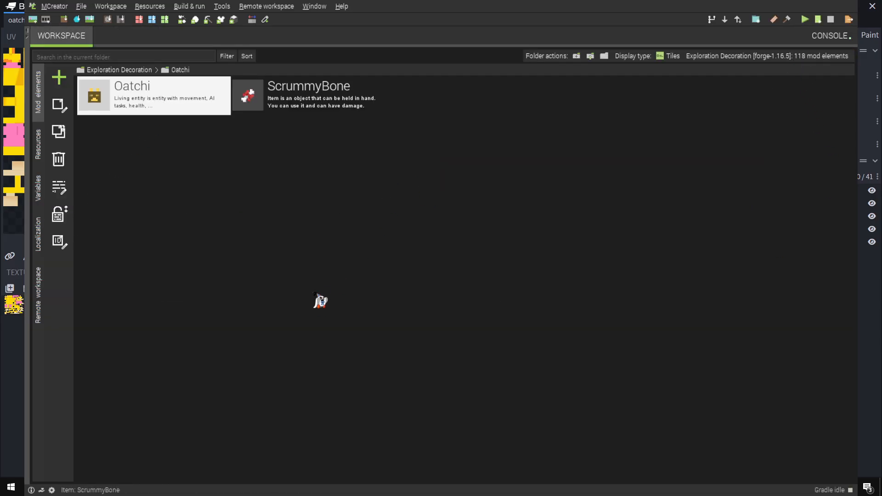
click(290, 171)
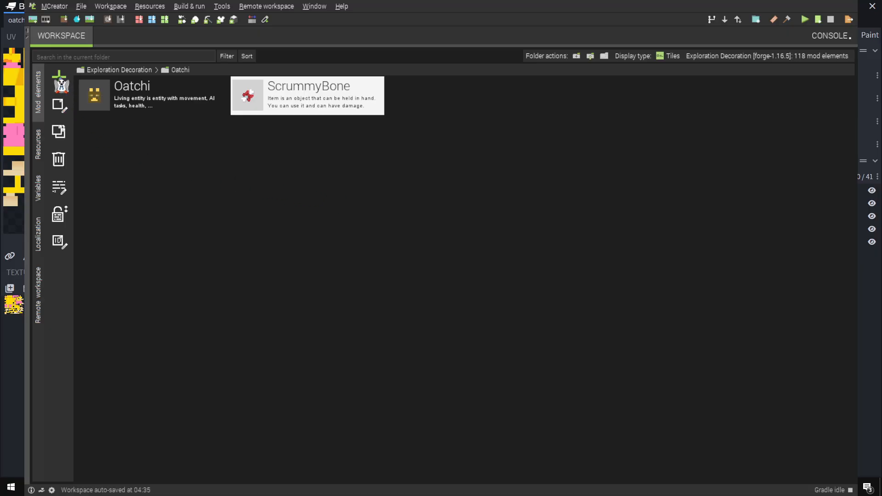
Create an OatchiSpawnEgg item with the orange egg texture and set its creative inventory tab to CUSTOM:ExplorationDecoration
click(59, 80)
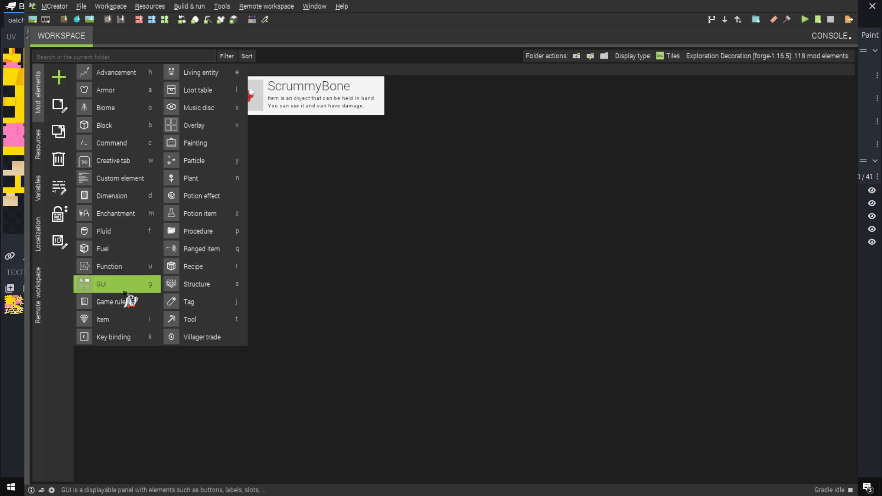
click(102, 321)
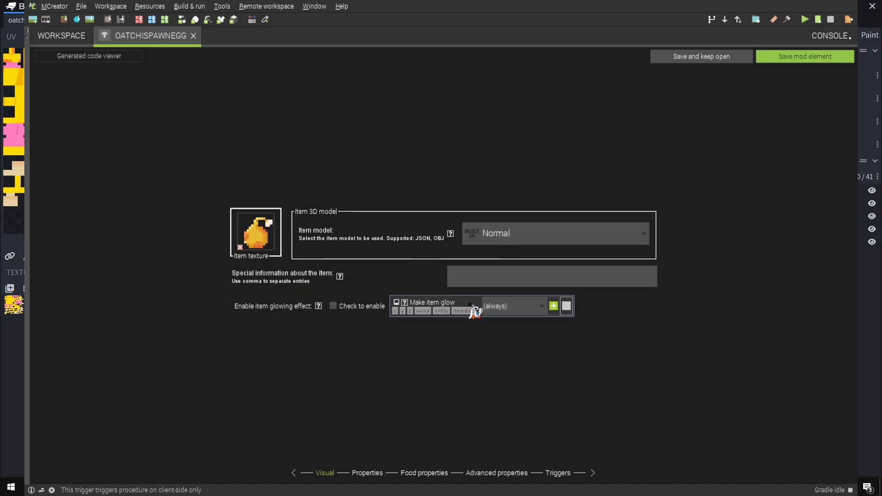
click(368, 473)
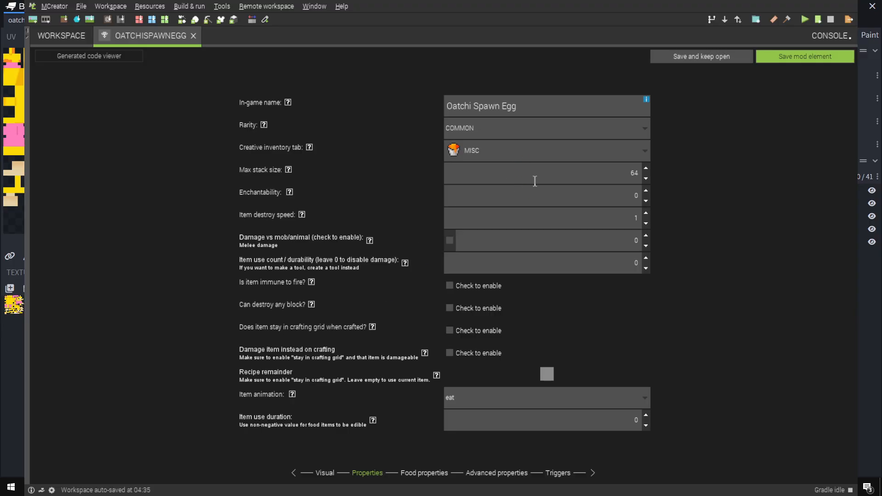
click(528, 153)
scroll(507, 189, up, 3)
click(515, 171)
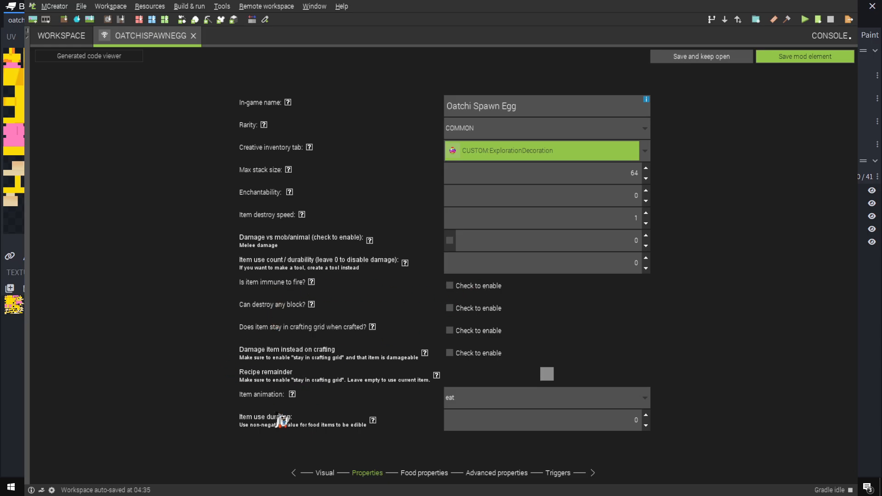
Go through the spawn egg's food, advanced and trigger settings and save the item
click(424, 472)
click(496, 473)
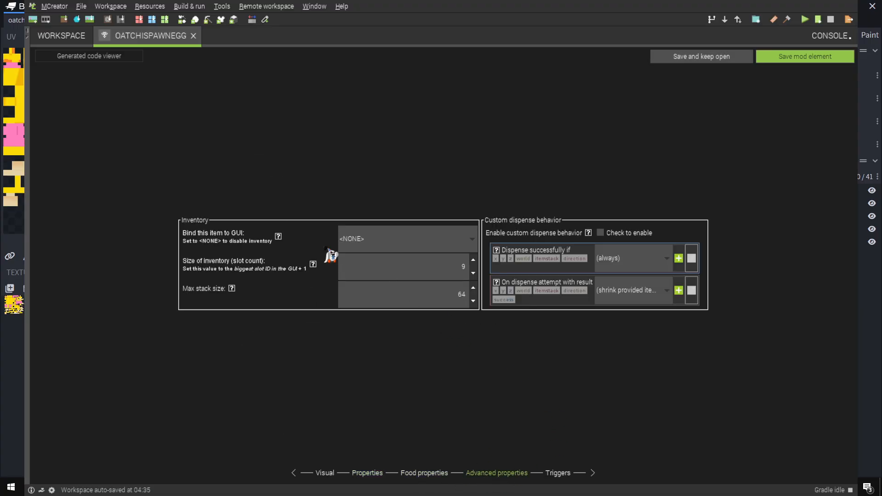
click(558, 473)
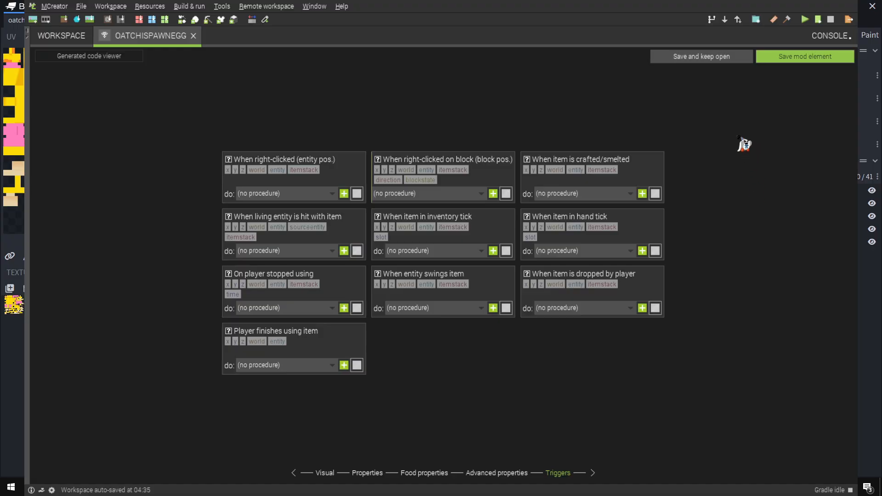
click(796, 56)
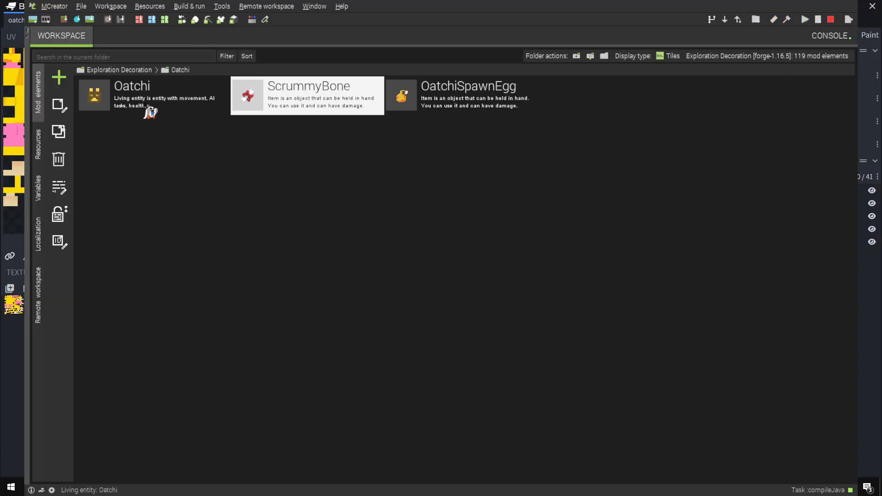
click(312, 101)
click(120, 109)
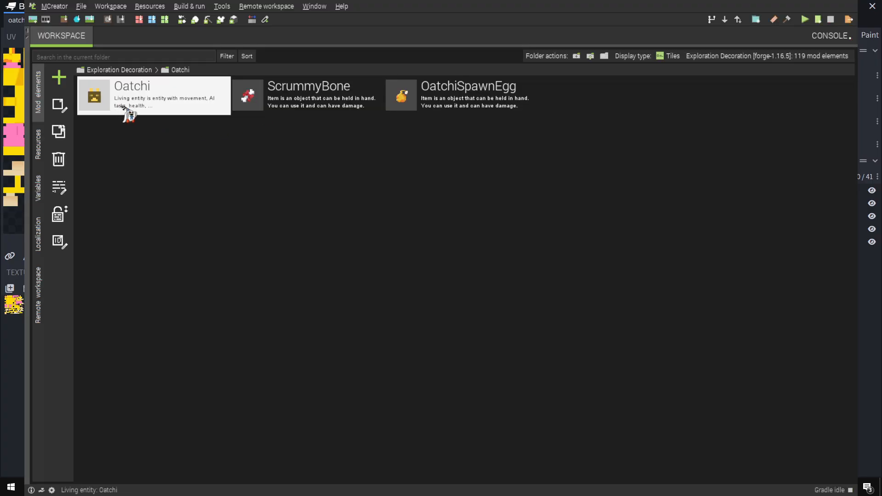
click(478, 105)
click(142, 92)
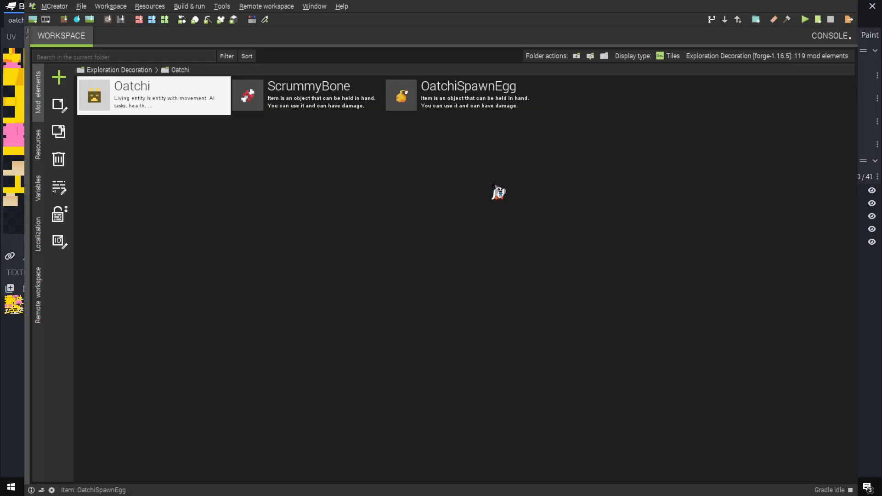
click(485, 174)
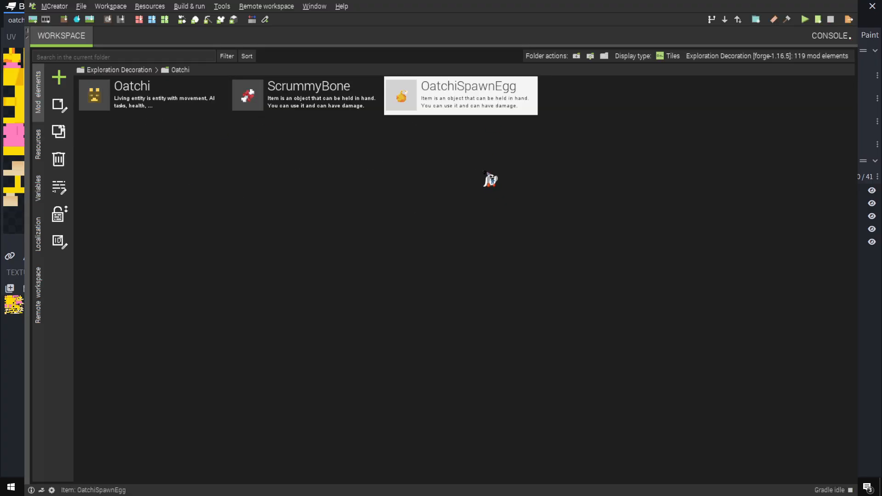
Set Oatchi's spawn weight to 6 and its mob natural spawning type to creature
double_click(132, 101)
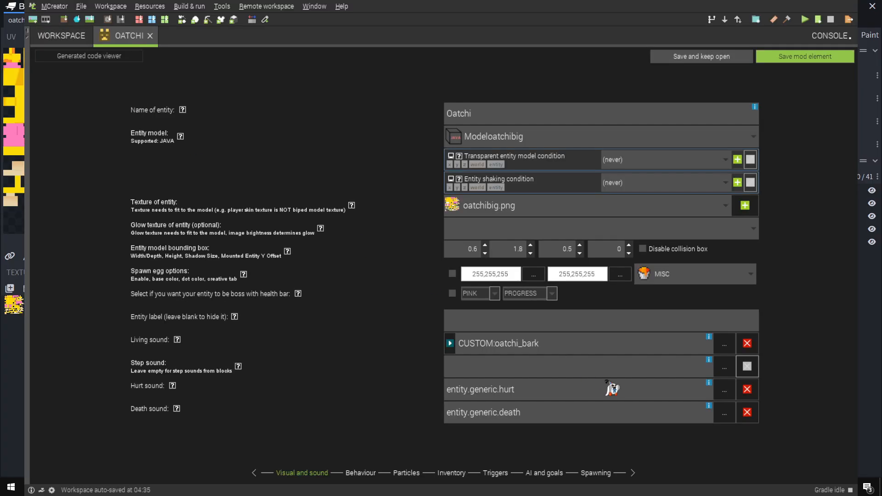
click(596, 473)
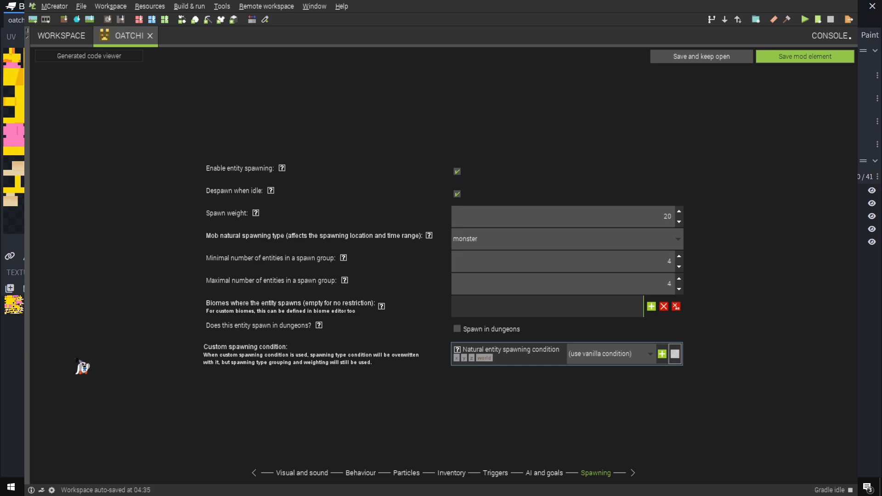
click(602, 474)
mouse_move(255, 214)
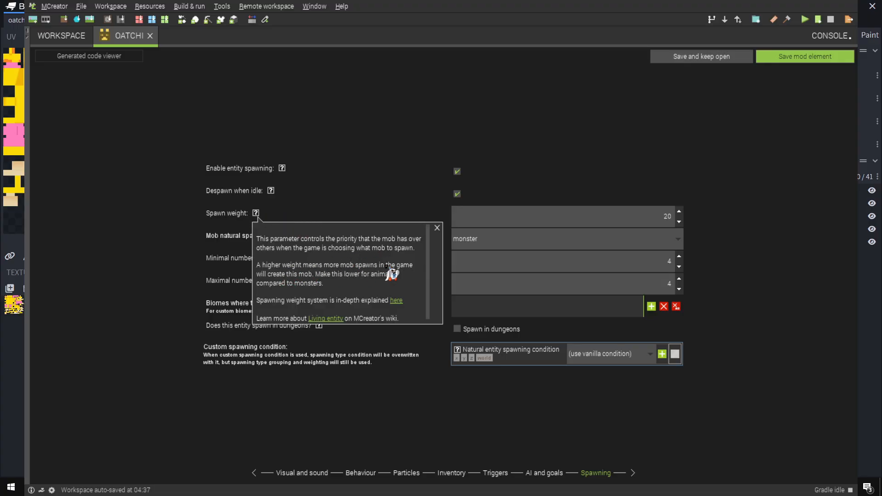
double_click(666, 215)
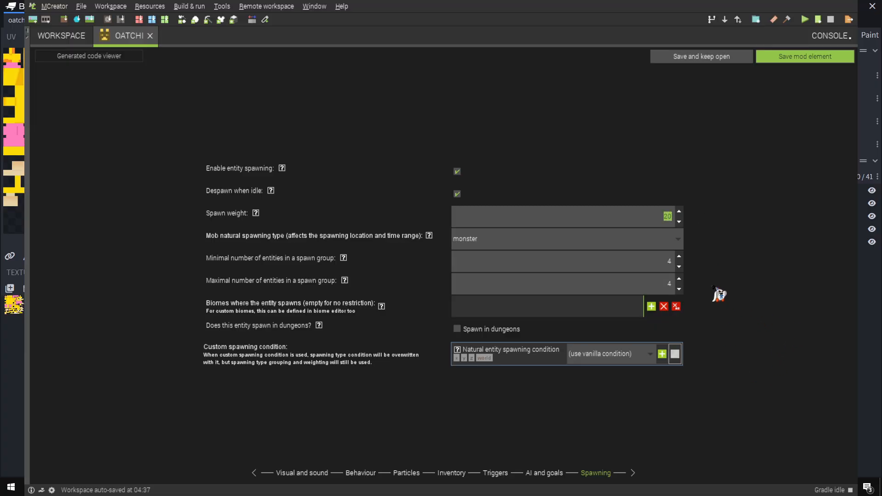
click(498, 242)
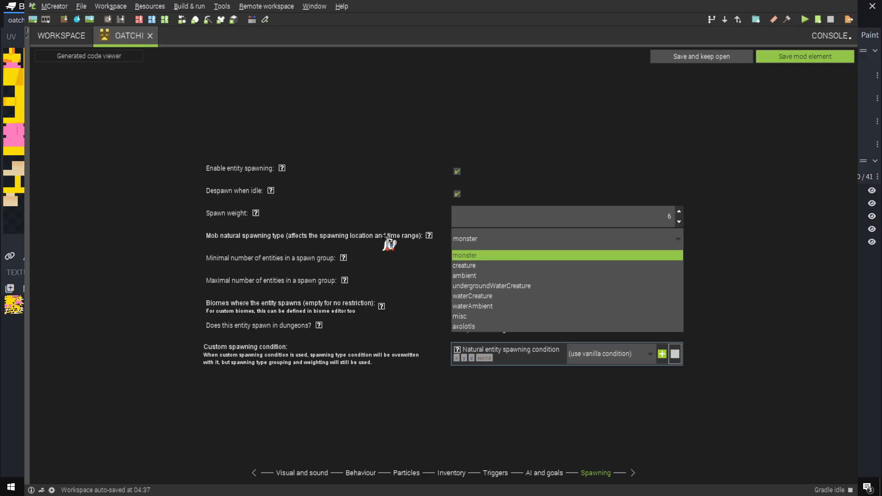
click(476, 267)
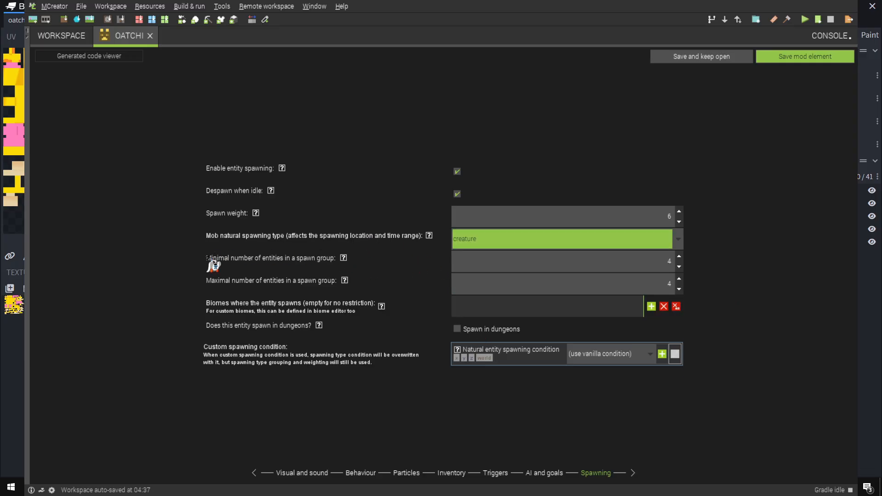
Set Oatchi's minimal number of entities in a spawn group to 1 and the maximal number to 2
click(662, 264)
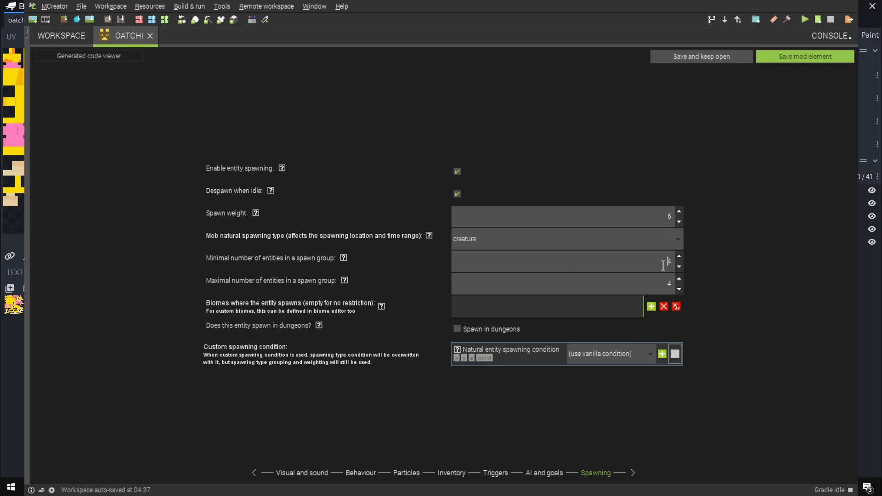
text(1)
key(Tab)
text(2)
Turn off despawning when idle and entity spawning for Oatchi, and save the entity
click(457, 193)
click(457, 171)
click(457, 172)
click(458, 172)
click(799, 63)
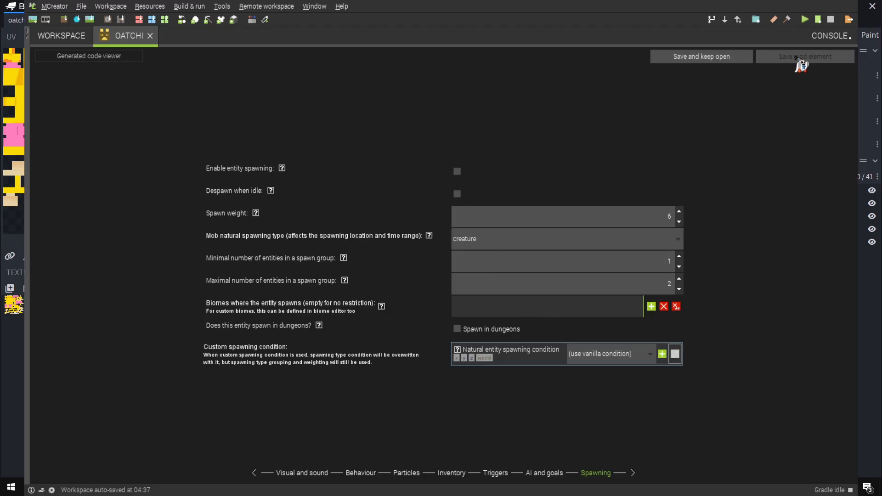
click(312, 107)
click(422, 104)
click(146, 91)
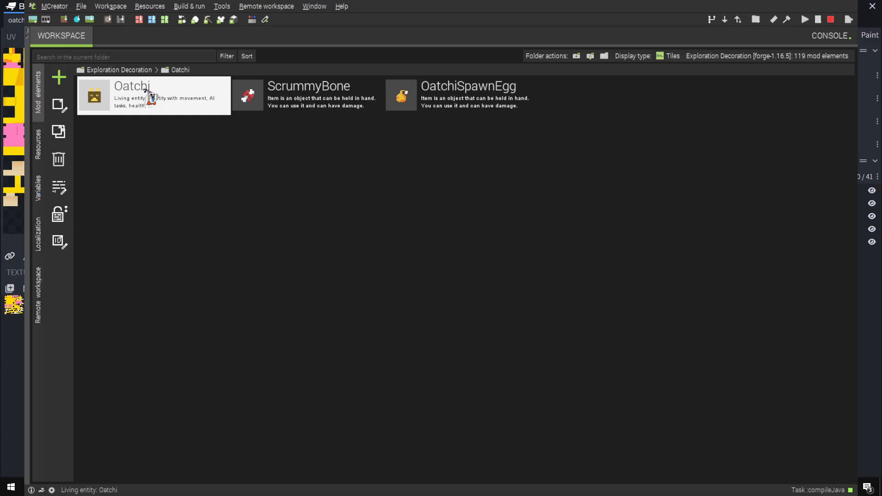
click(303, 95)
click(458, 95)
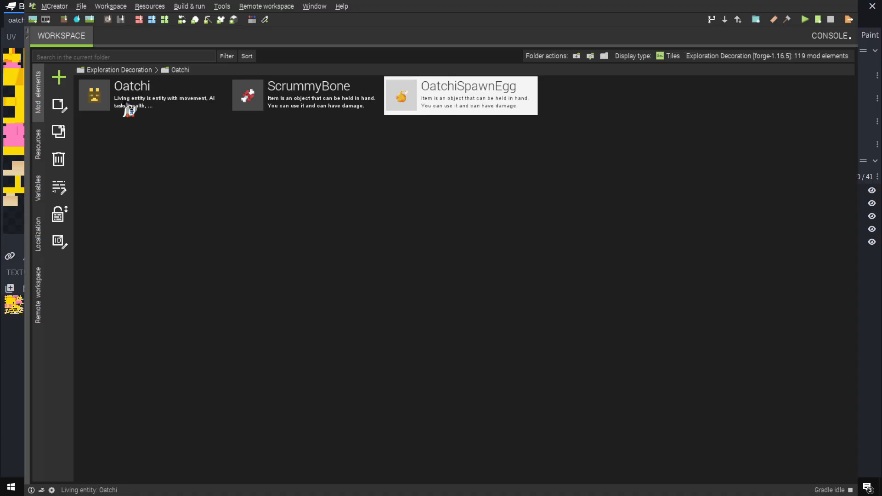
Open the OatchiSpawnEgg item and create a procedure for its trigger when right-clicked on a block
double_click(457, 104)
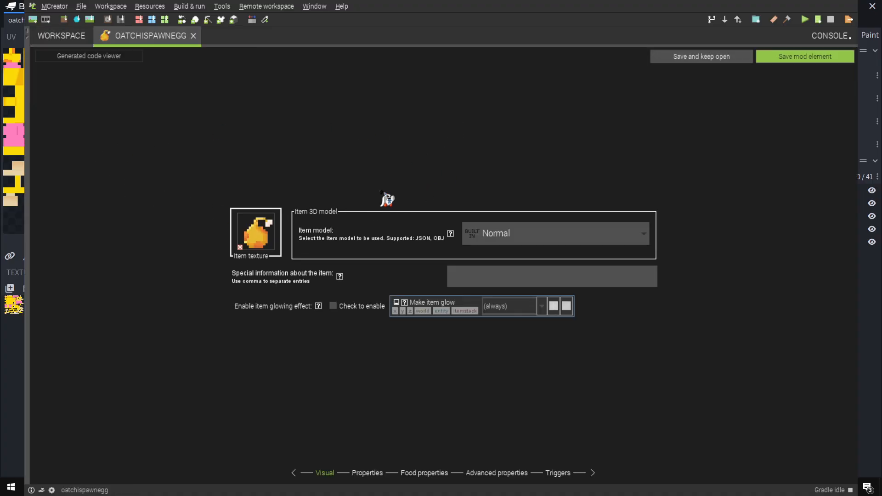
click(558, 477)
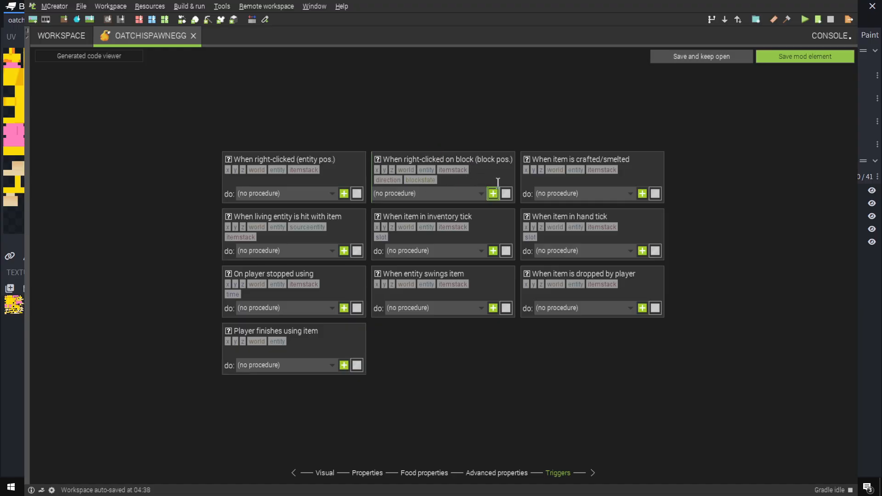
click(415, 202)
Paste the copied entity spawn and inventory item removal blocks into the procedure and attach them beneath the event trigger
drag(142, 93, 347, 175)
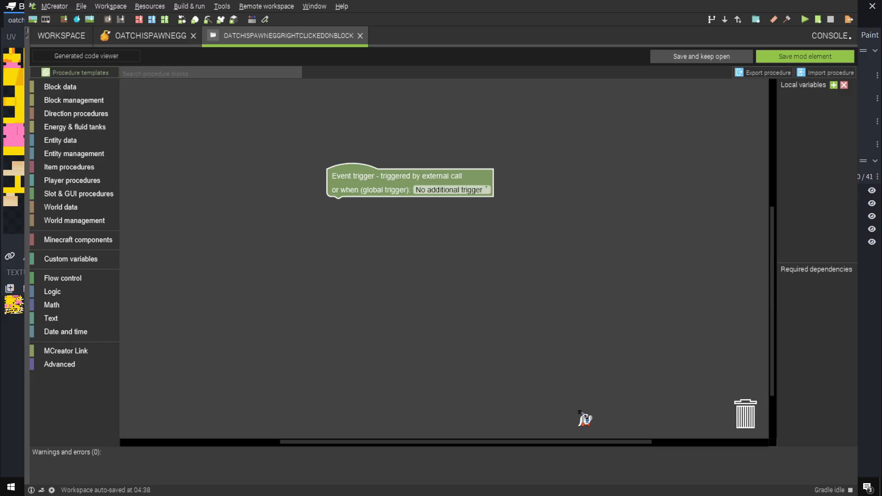
key(ctrl+v)
drag(363, 235, 357, 229)
drag(352, 193, 351, 137)
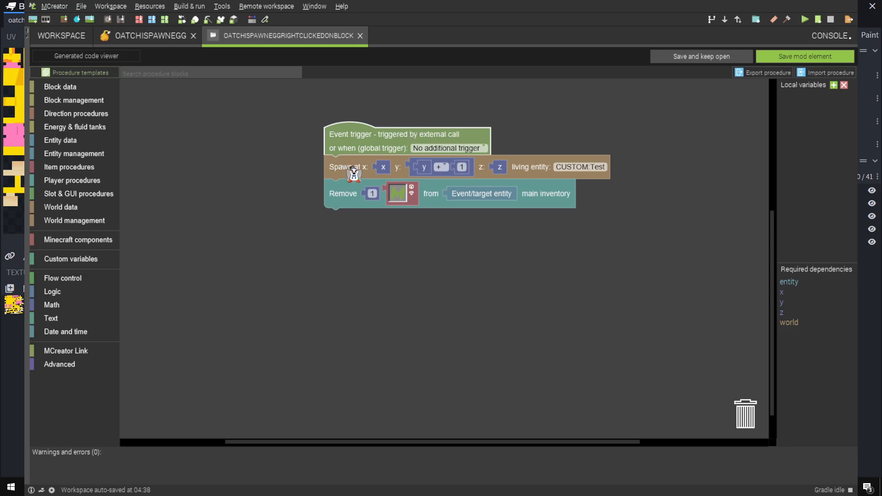
Set the spawn block's living entity to CUSTOM:Oatchi and open the item choice of the Remove block
click(579, 173)
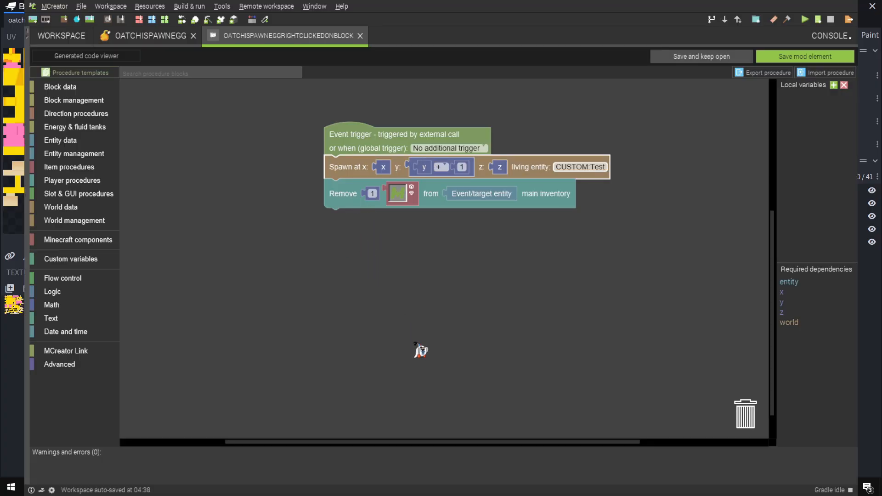
click(414, 343)
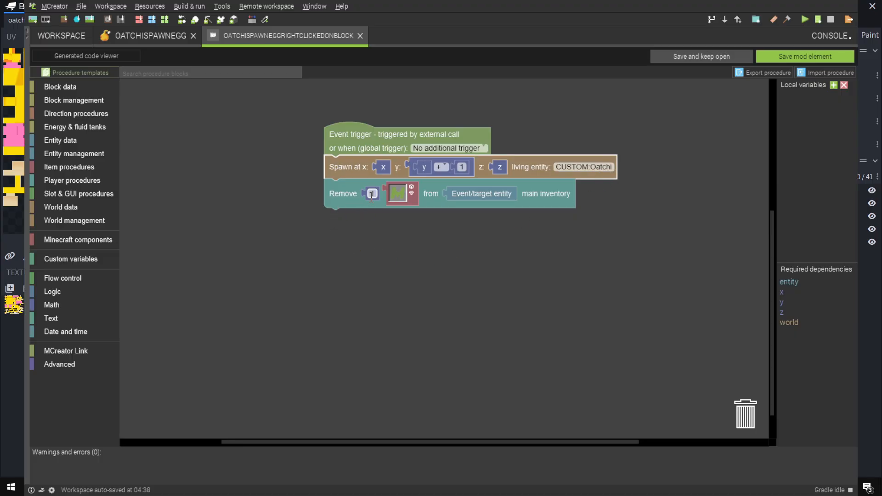
click(404, 196)
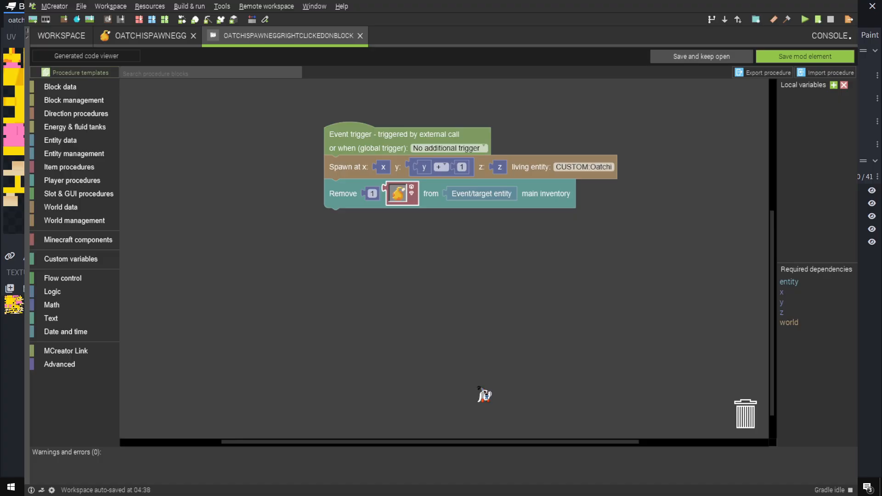
Save the procedure, select OatchiSpawnEggRightclickedOnBlock for the right-clicked-on-block trigger, and save the spawn egg item
click(793, 58)
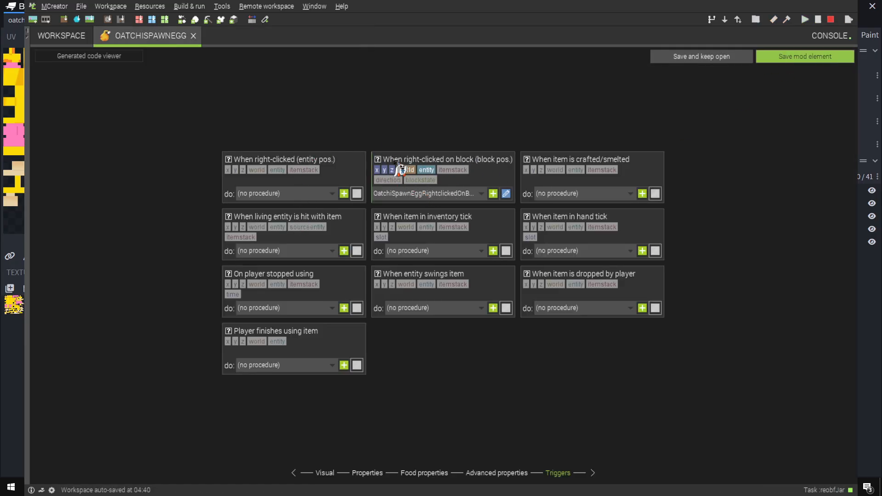
click(458, 195)
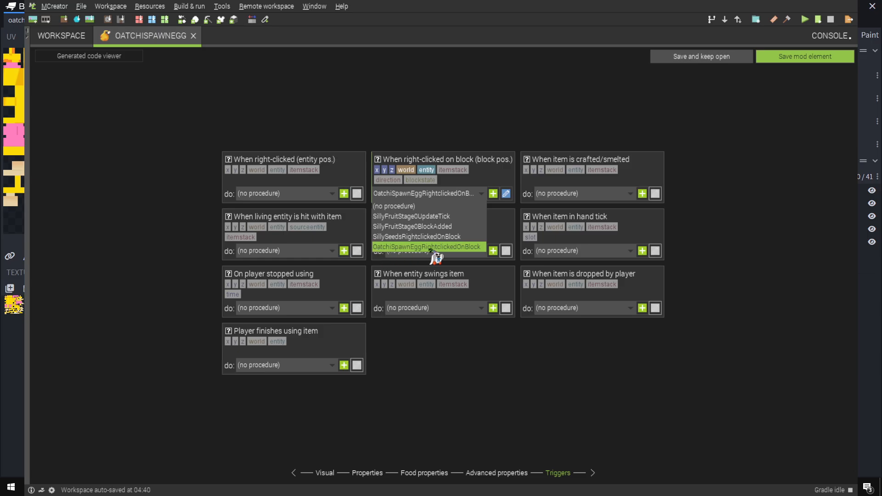
click(476, 249)
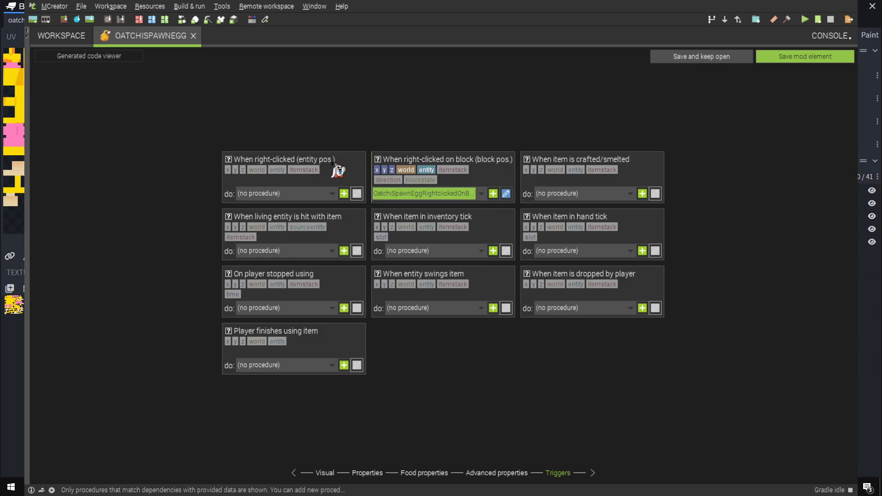
click(813, 57)
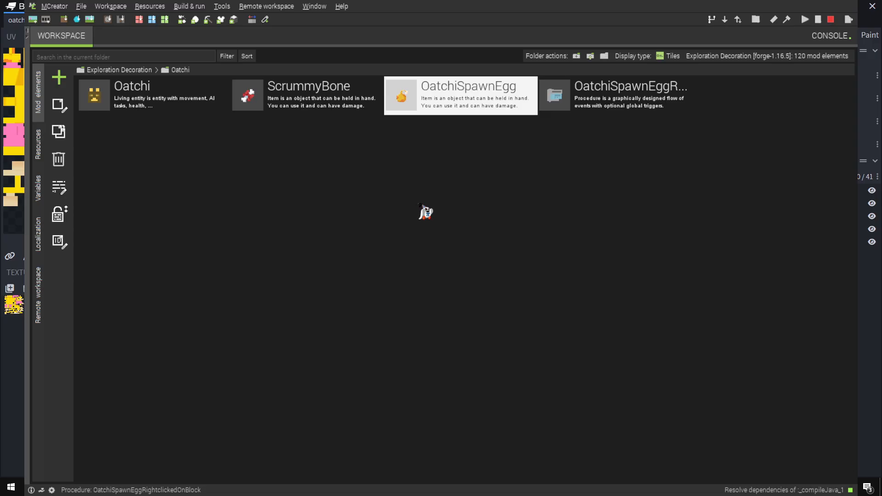
click(615, 98)
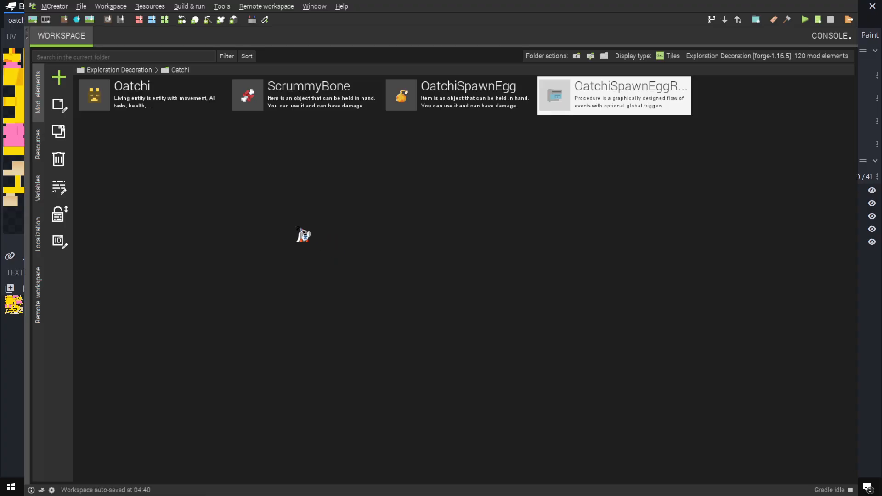
click(137, 109)
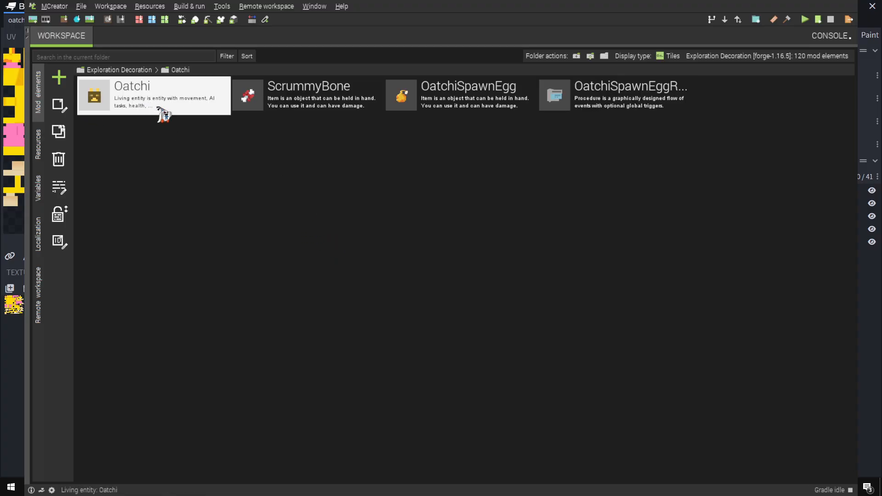
click(295, 179)
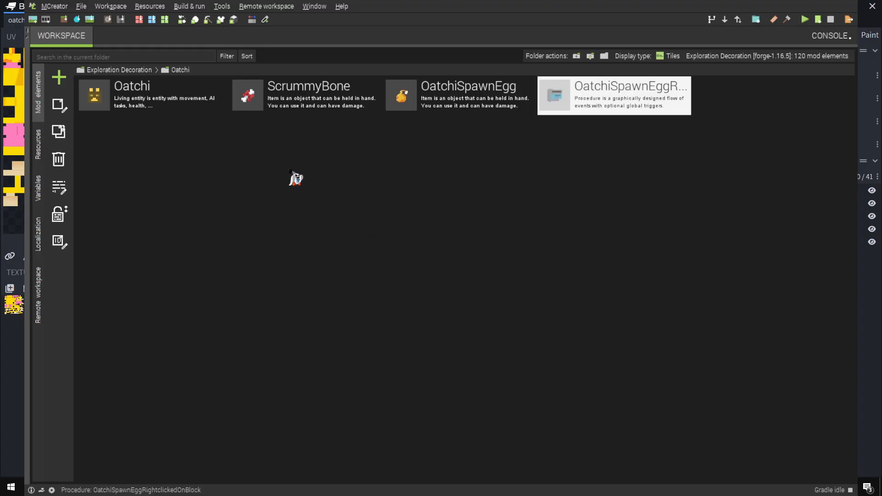
Create a procedure named OatchiJumpWhileRidden, paste the copied riding-check and motion blocks, and attach them beneath the event trigger
click(59, 77)
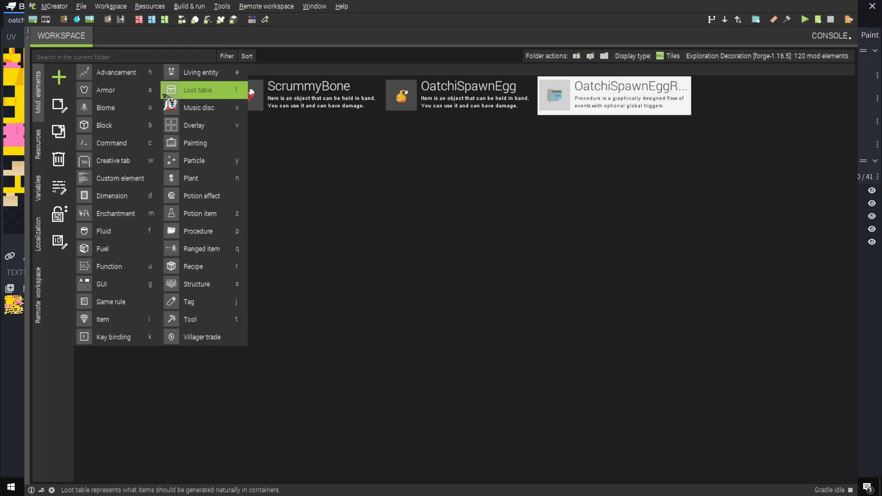
click(205, 236)
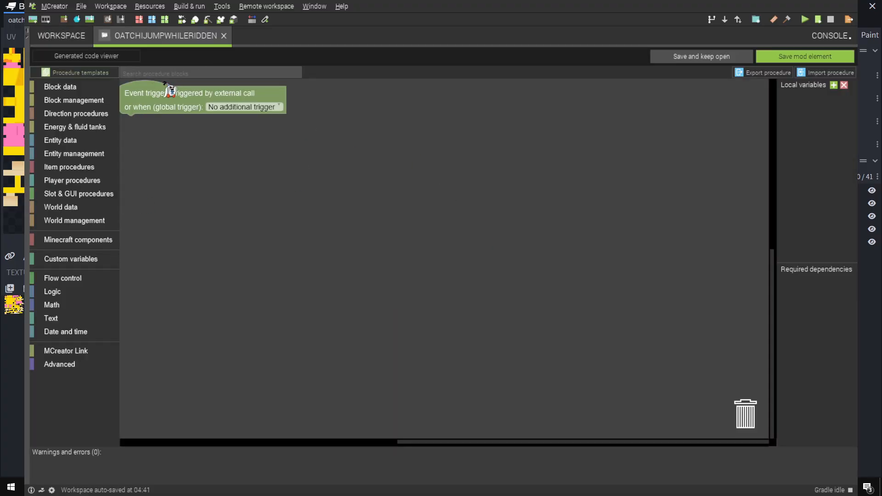
drag(180, 105, 403, 196)
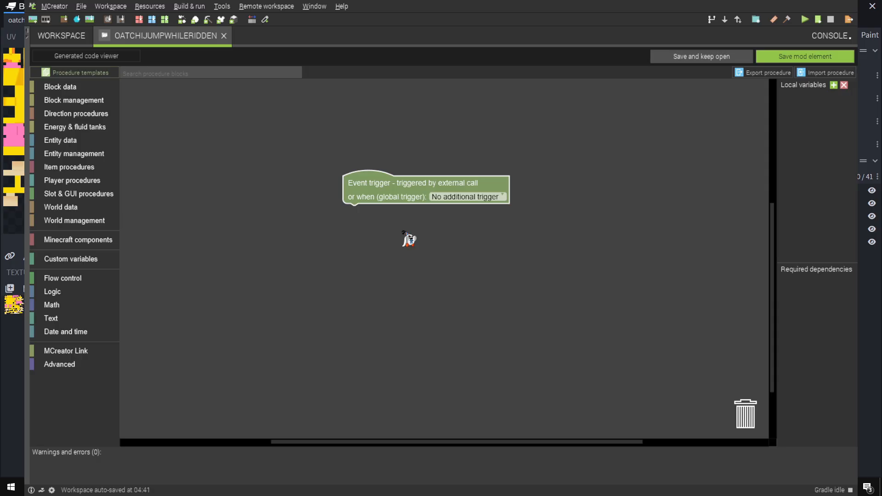
key(ctrl+v)
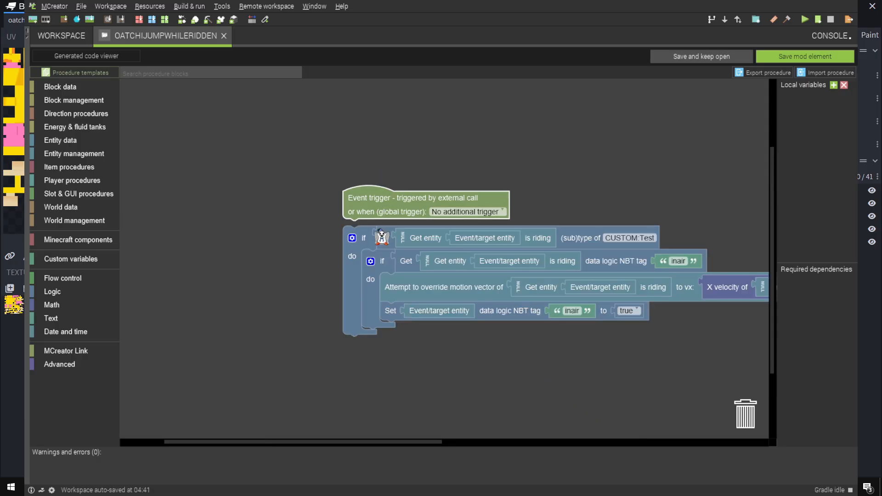
drag(374, 202, 312, 161)
drag(366, 239, 165, 128)
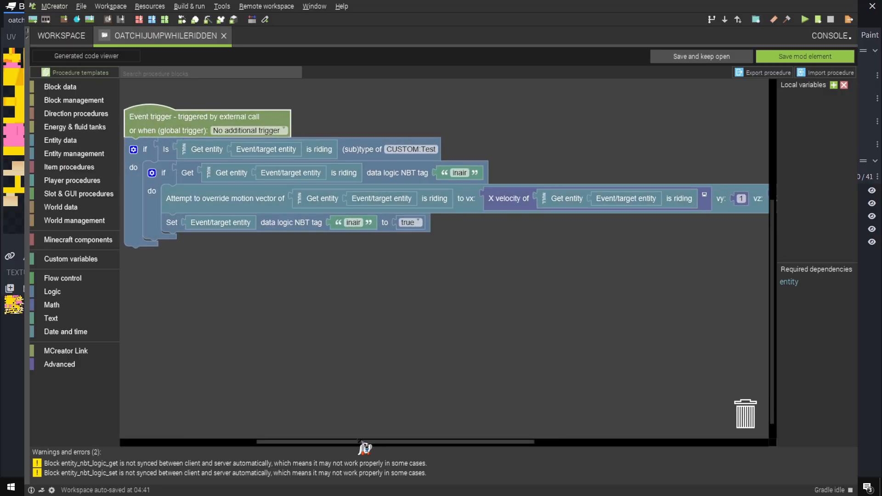
mouse_move(335, 443)
mouse_down()
mouse_move(306, 445)
mouse_move(321, 443)
mouse_up()
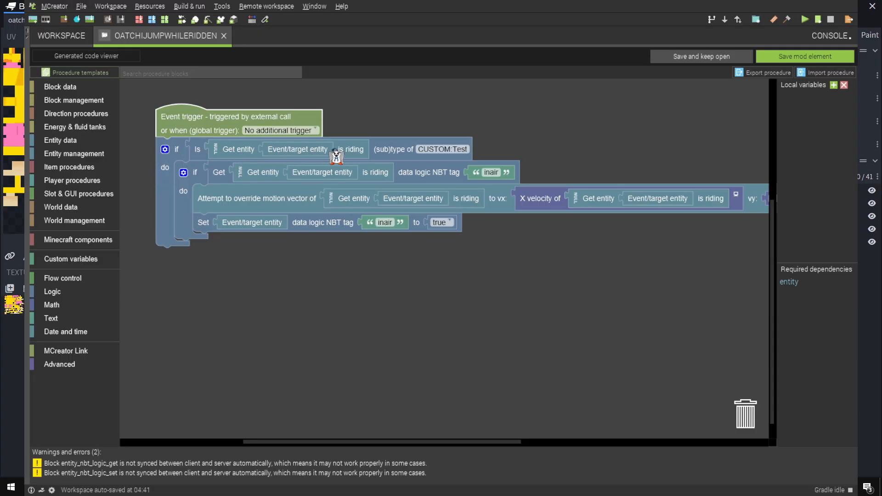
Set the riding check's entity type to CUSTOM:Oatchi, review the motion override block, and save the procedure
click(443, 156)
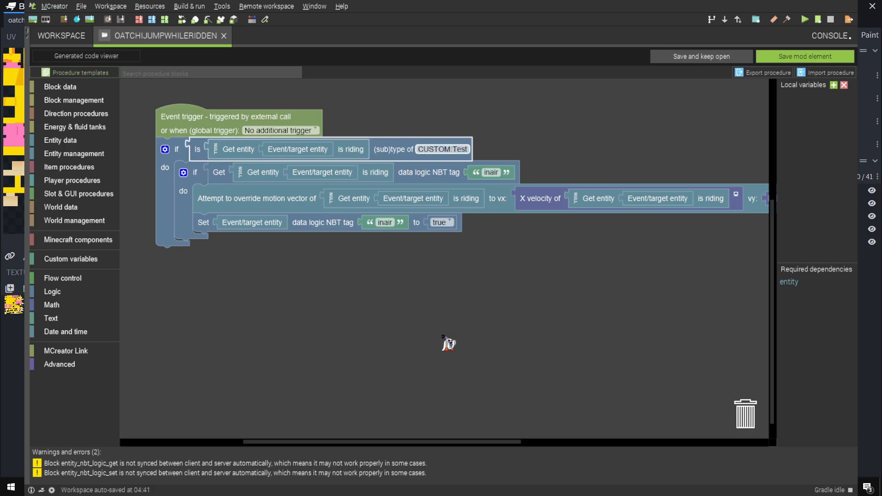
click(438, 336)
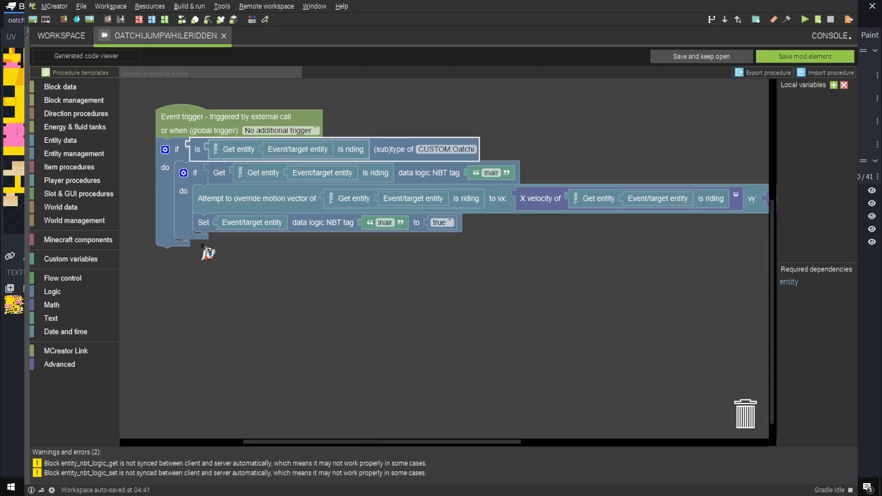
scroll(406, 448, right, 5)
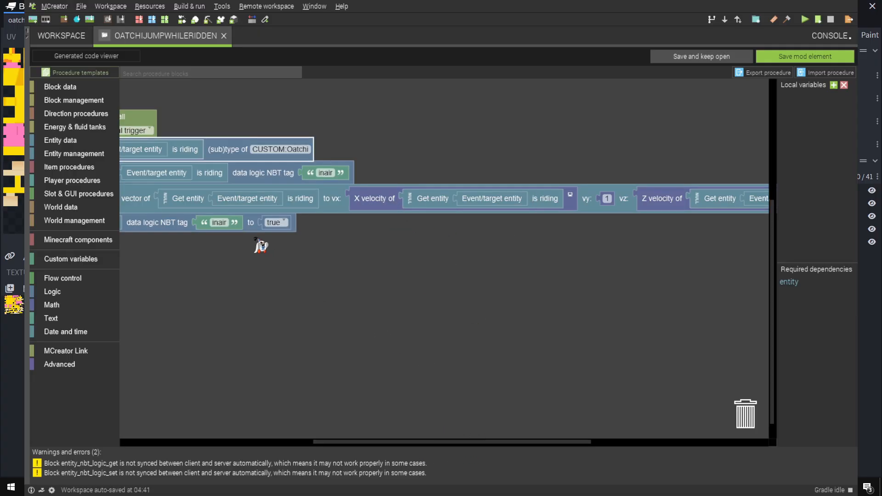
drag(425, 442, 528, 443)
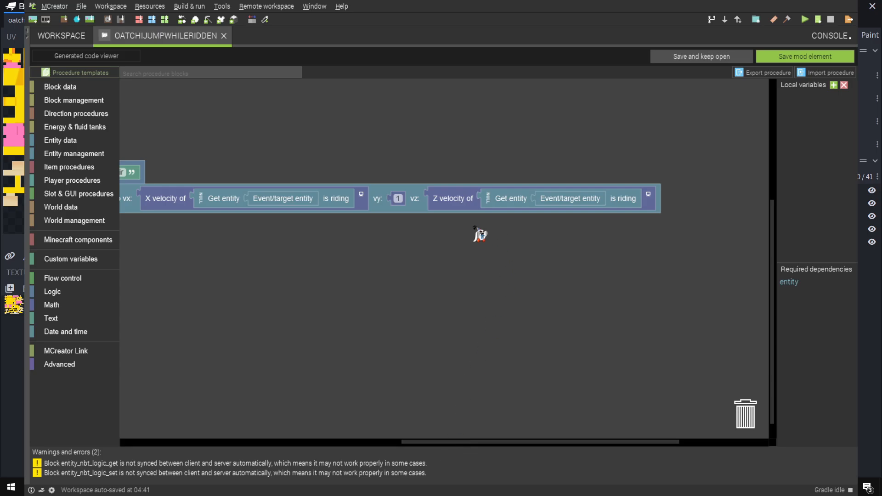
drag(486, 442, 287, 442)
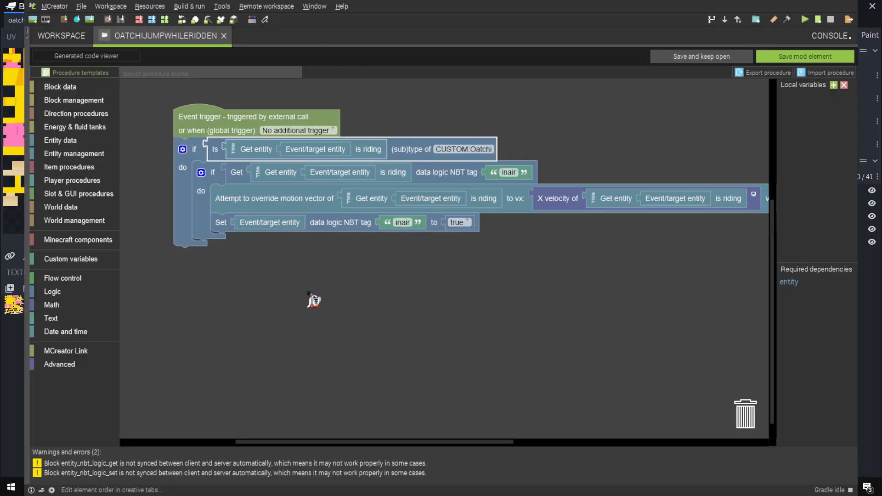
click(807, 60)
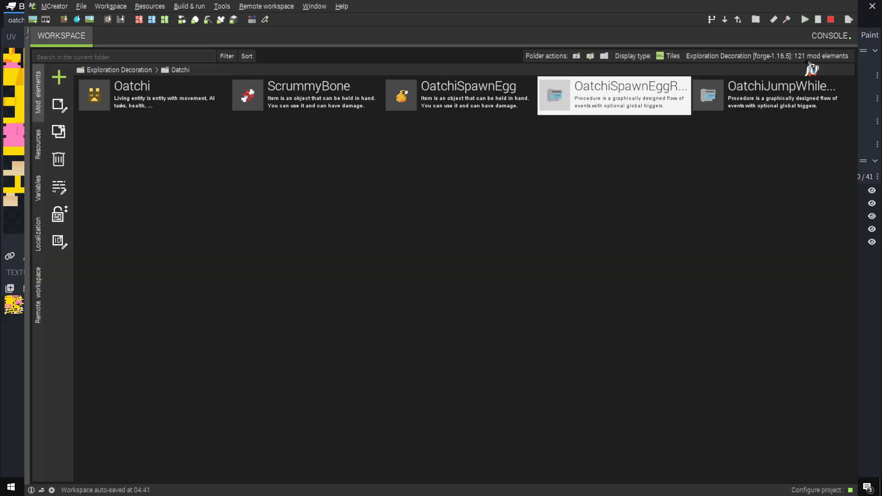
Create a procedure named InAirTag and paste the copied on-ground check blocks that set the inair NBT tag
click(770, 103)
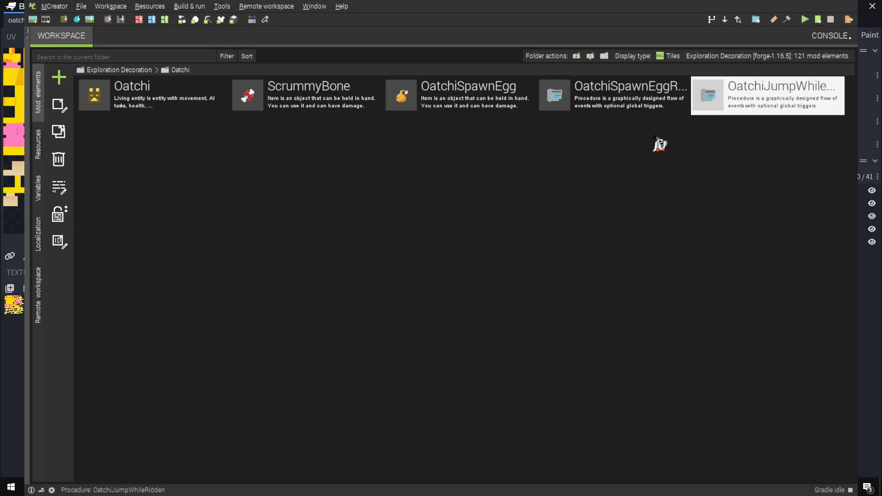
click(58, 77)
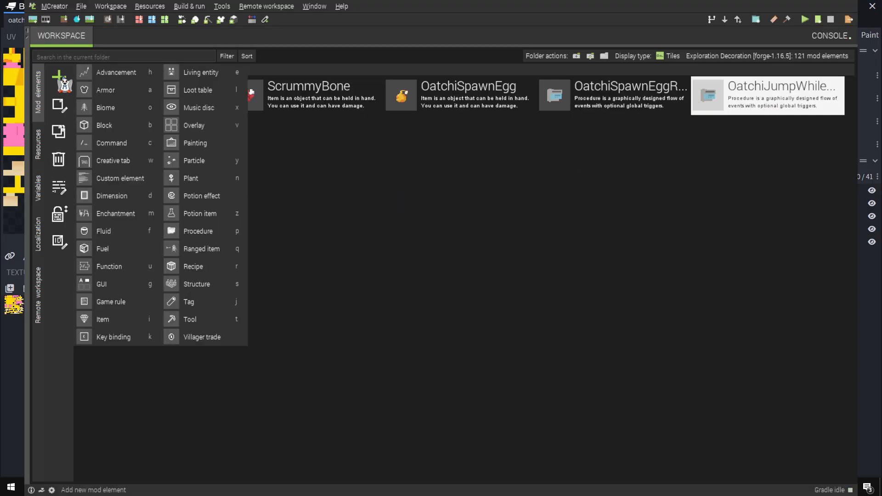
click(192, 233)
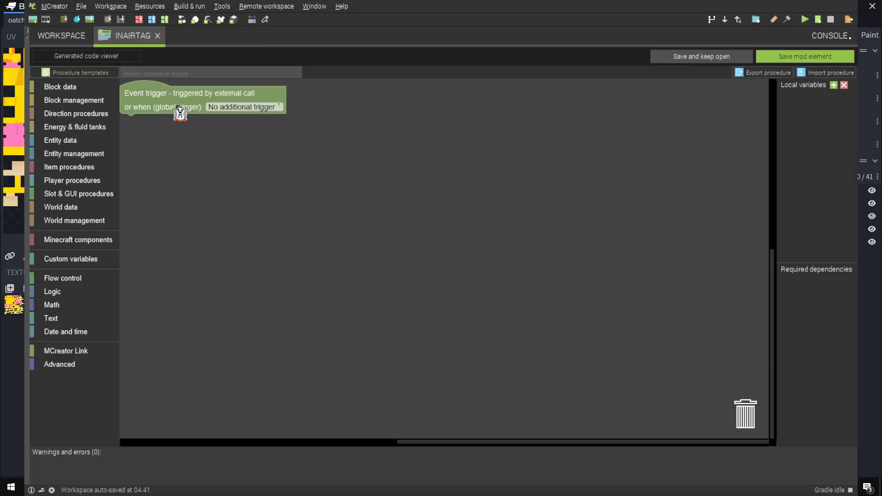
drag(171, 97, 361, 151)
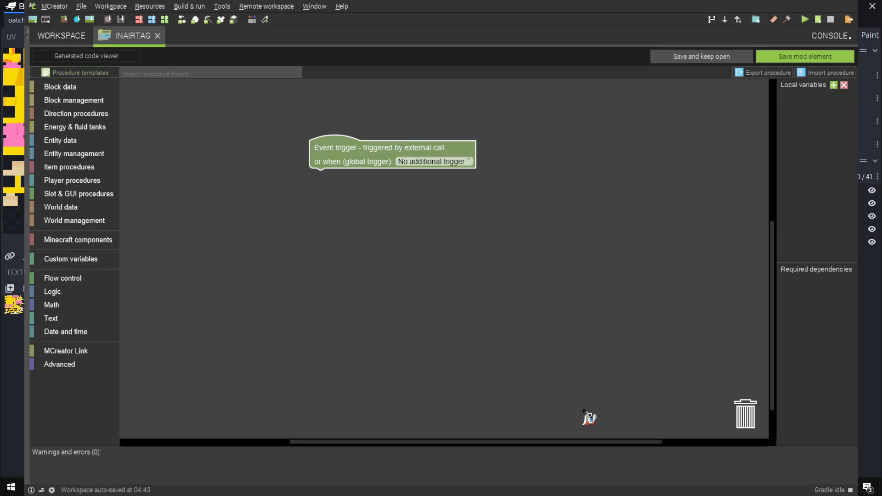
key(ctrl+v)
drag(361, 158, 358, 151)
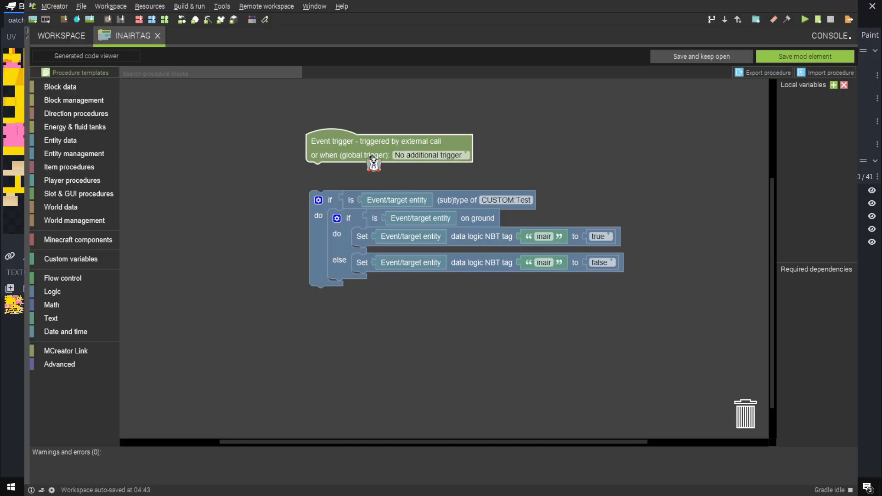
Set the global trigger to On loaded entity tick update and attach the pasted blocks beneath the event trigger
click(419, 157)
scroll(427, 243, down, 1)
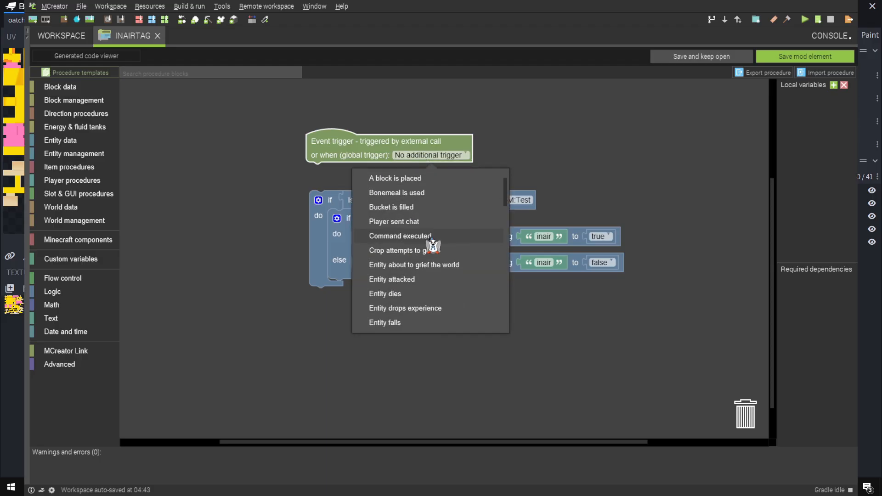
scroll(432, 246, down, 4)
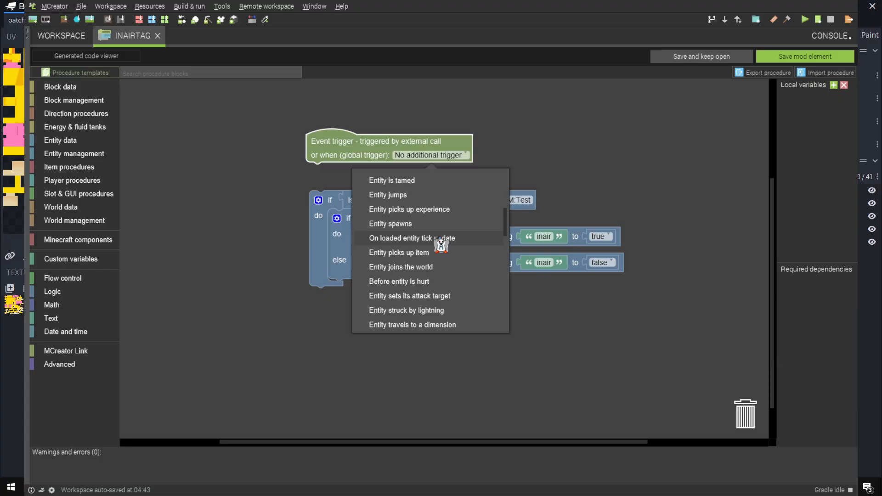
click(440, 237)
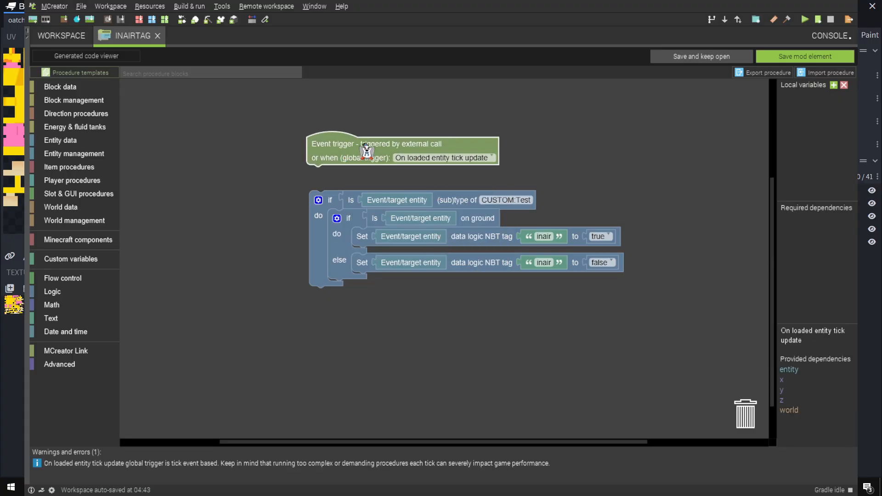
drag(322, 205, 327, 183)
drag(331, 144, 324, 165)
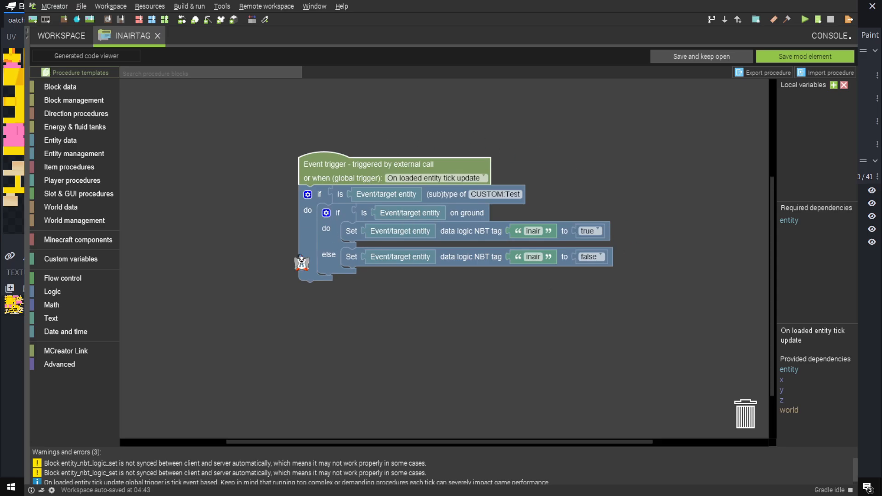
scroll(123, 473, down, 1)
scroll(130, 478, up, 1)
mouse_move(333, 168)
mouse_down()
mouse_move(346, 172)
mouse_move(331, 180)
mouse_up()
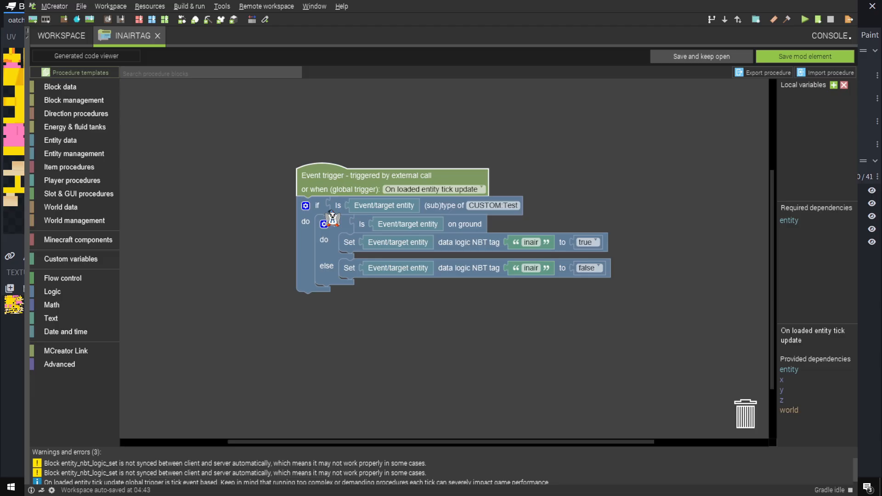
Set the entity type in the outer if condition to CUSTOM:Oatchi and save the InAirTag procedure
click(500, 209)
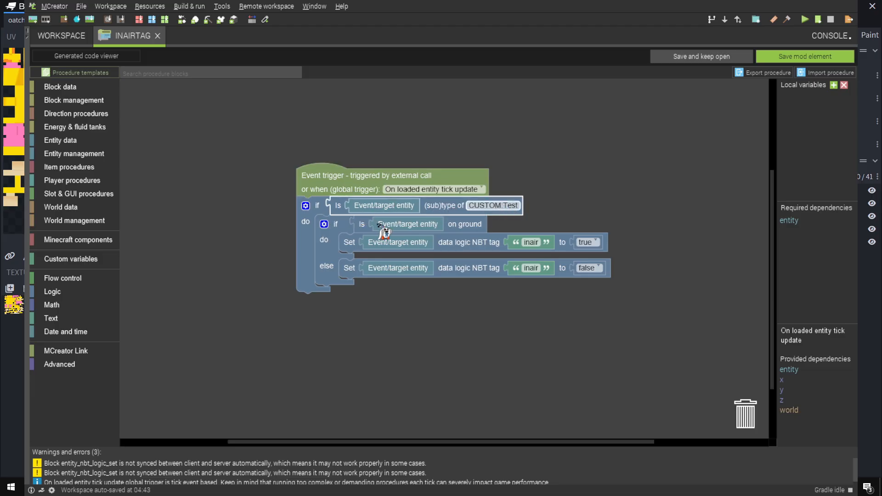
click(452, 342)
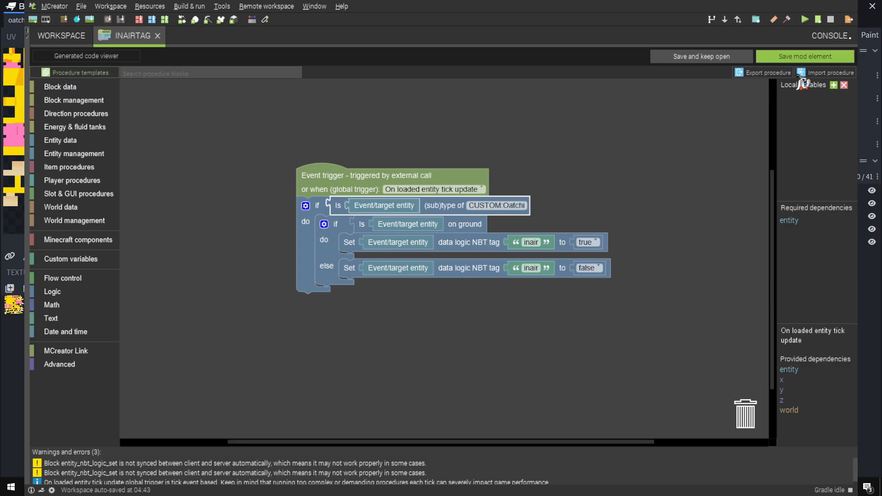
click(813, 57)
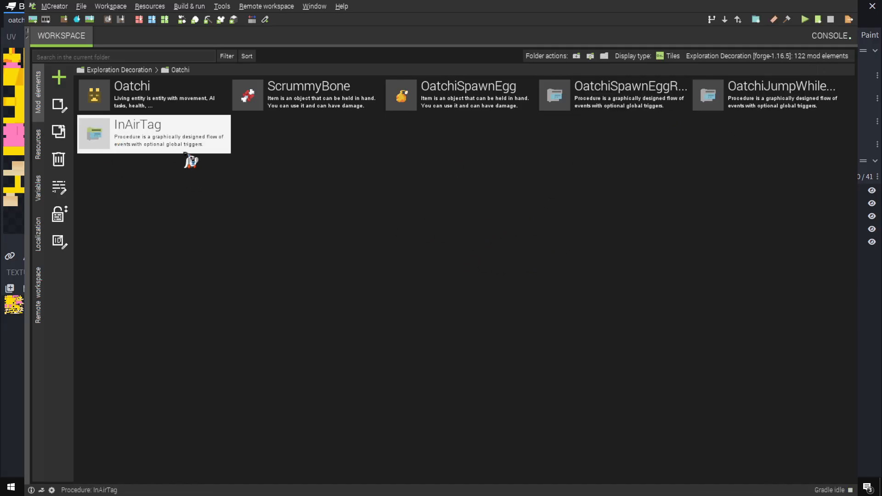
Create a key binding element named OatchiJump and set the key that triggers it to SPACE
click(59, 76)
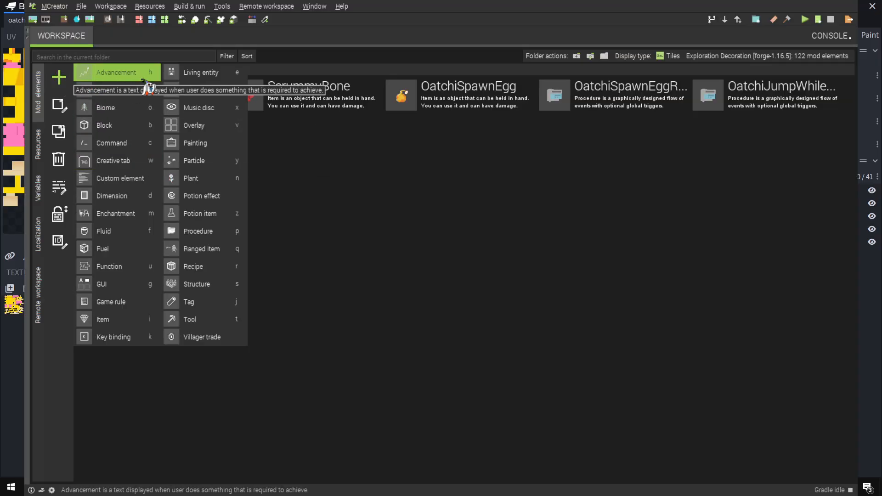
click(117, 339)
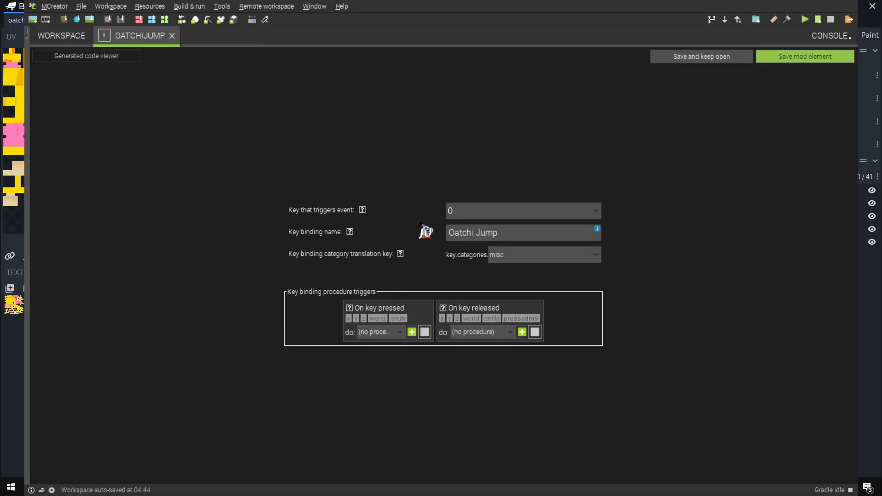
click(471, 219)
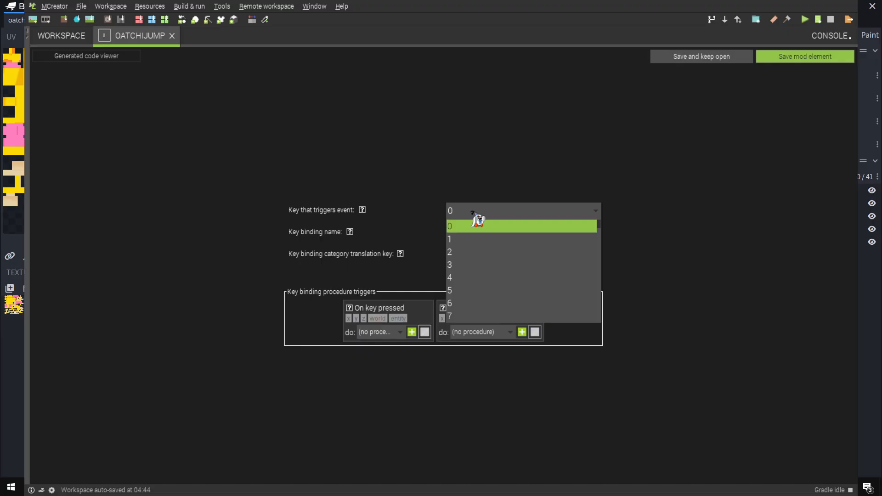
scroll(480, 299, down, 4)
scroll(492, 294, up, 1)
scroll(498, 285, down, 20)
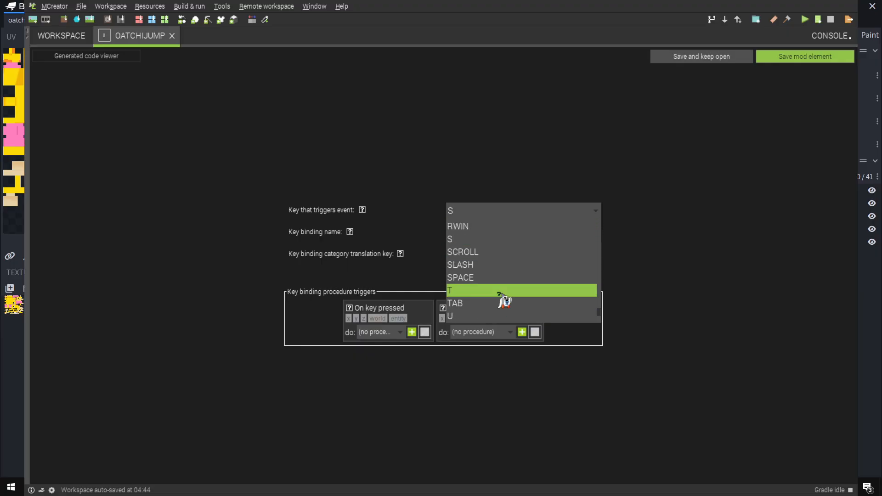
click(473, 278)
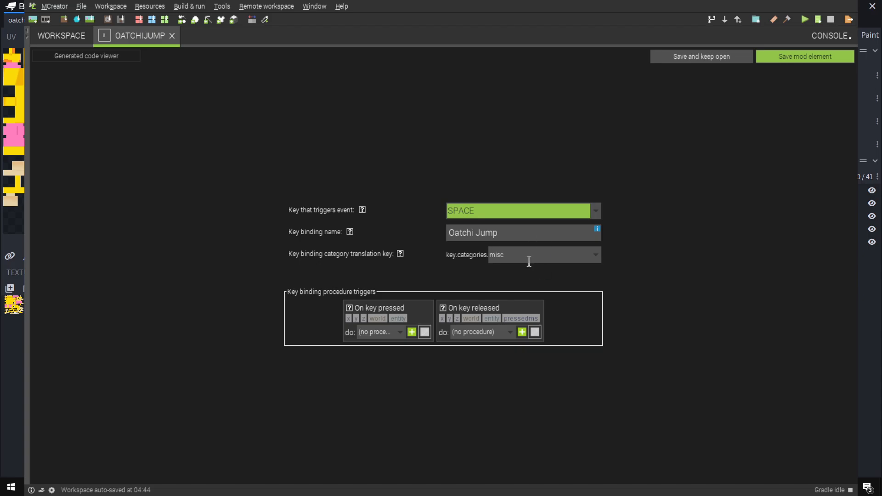
Set the key binding category to gameplay, assign OatchiJumpWhileRidden to On key pressed, and save the OatchiJump element
click(597, 256)
click(516, 298)
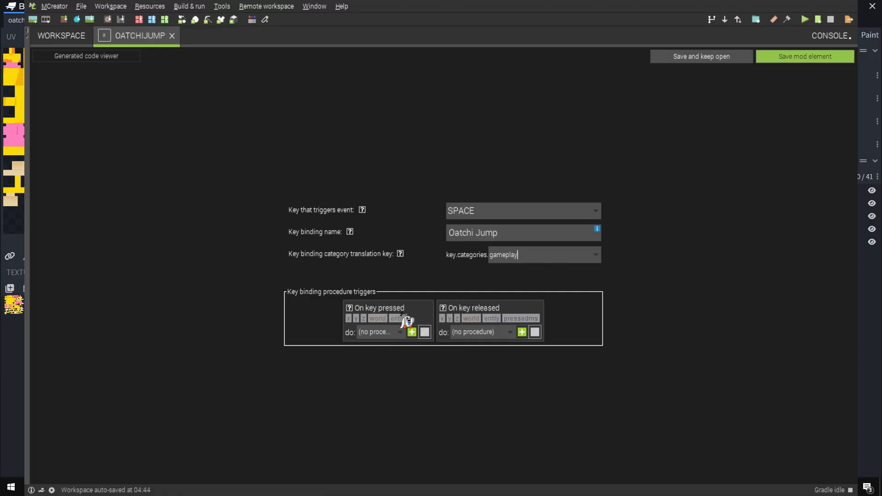
click(403, 332)
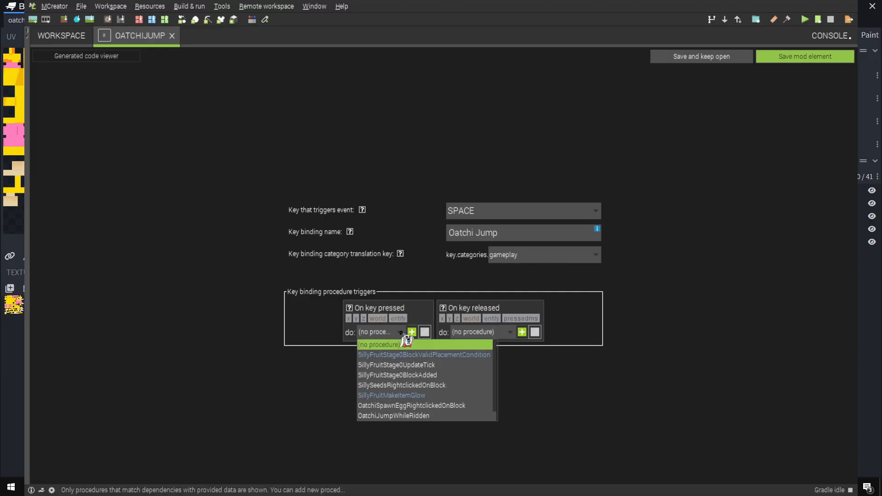
click(420, 422)
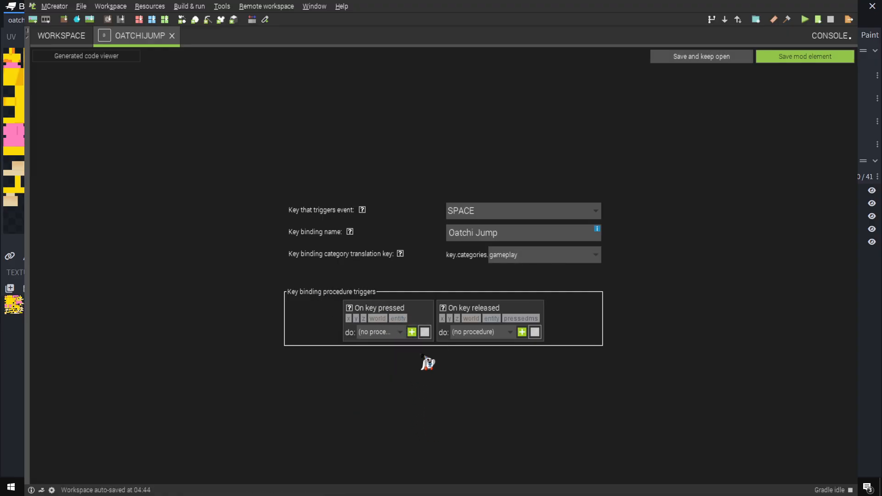
click(401, 332)
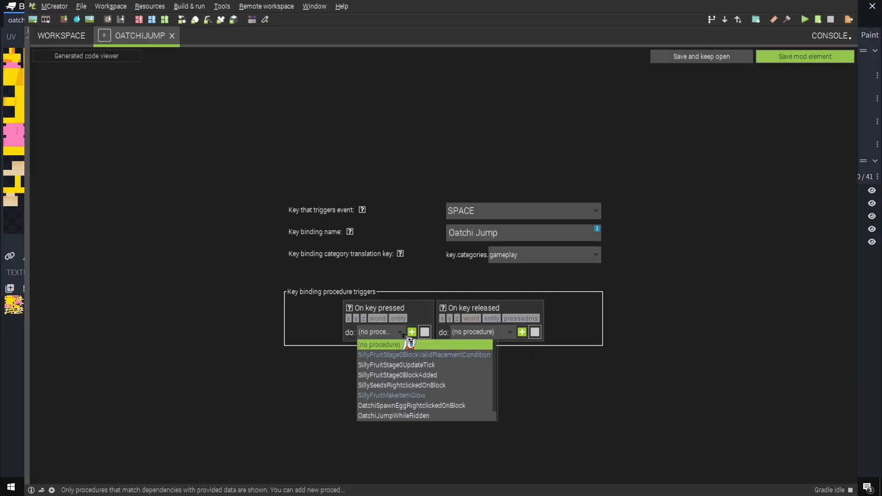
click(420, 416)
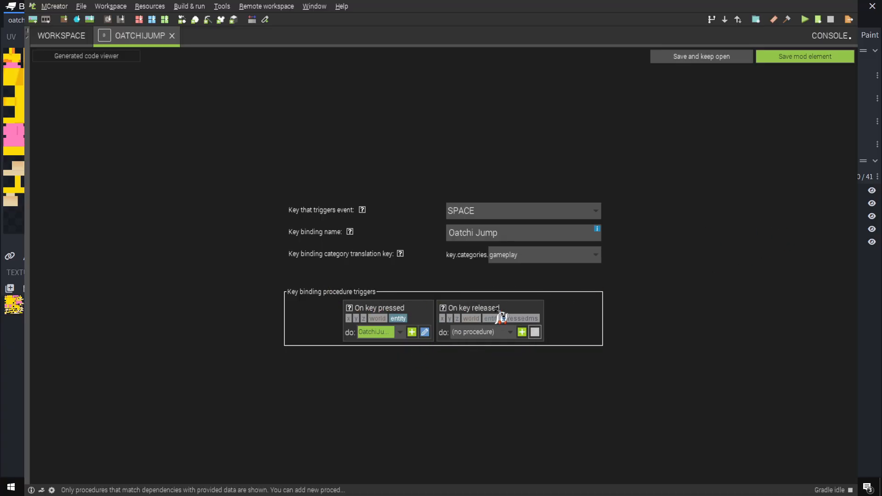
click(793, 61)
Review the trigger procedures of the OatchiSpawnEgg and ScrummyBone items, saving each element
click(294, 143)
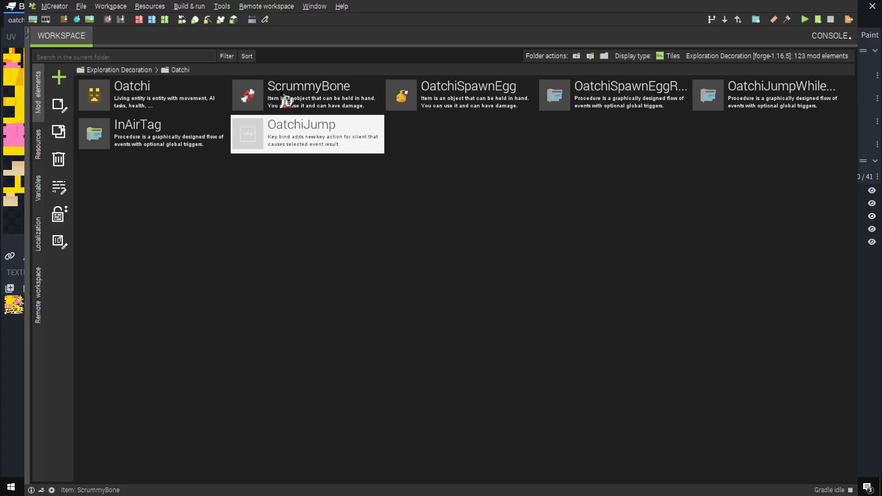
click(466, 99)
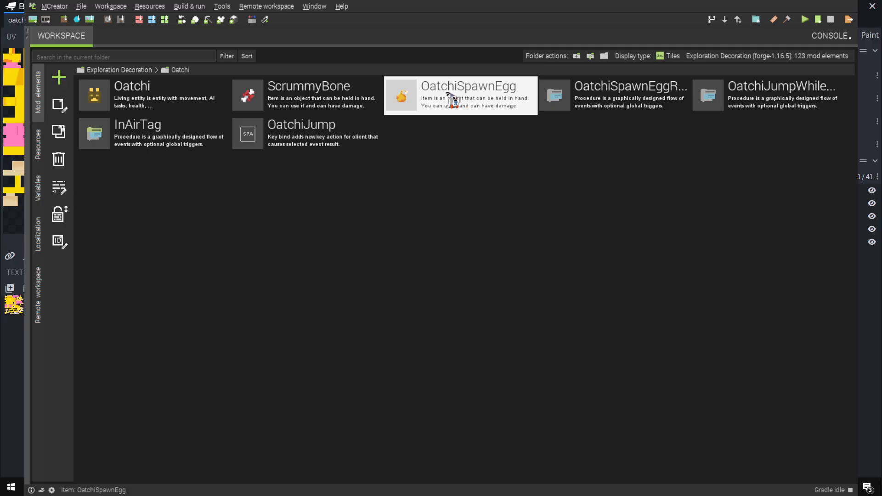
double_click(419, 99)
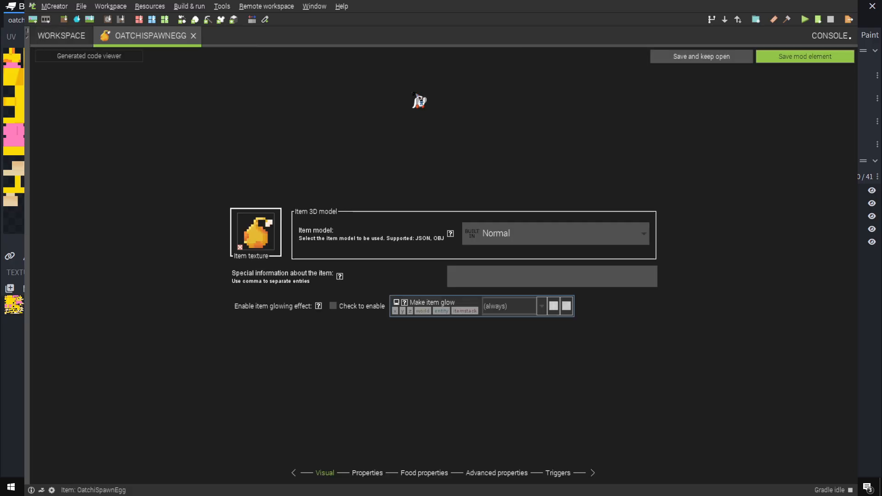
click(558, 473)
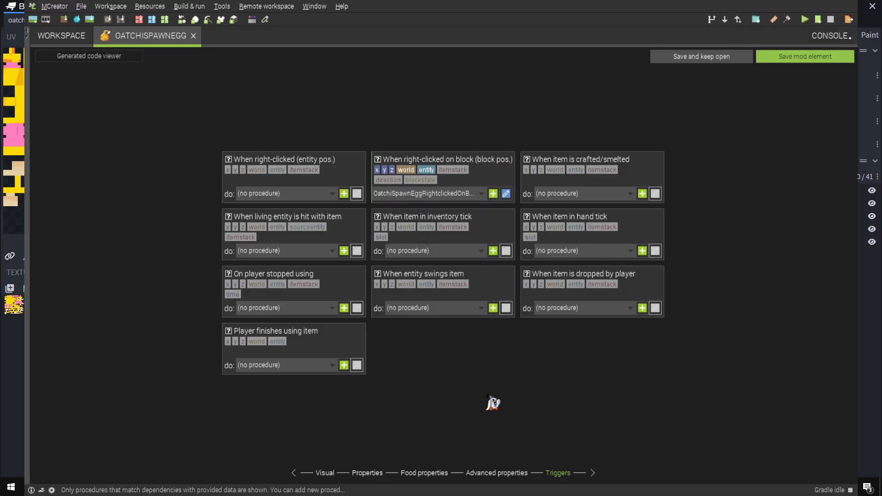
click(791, 56)
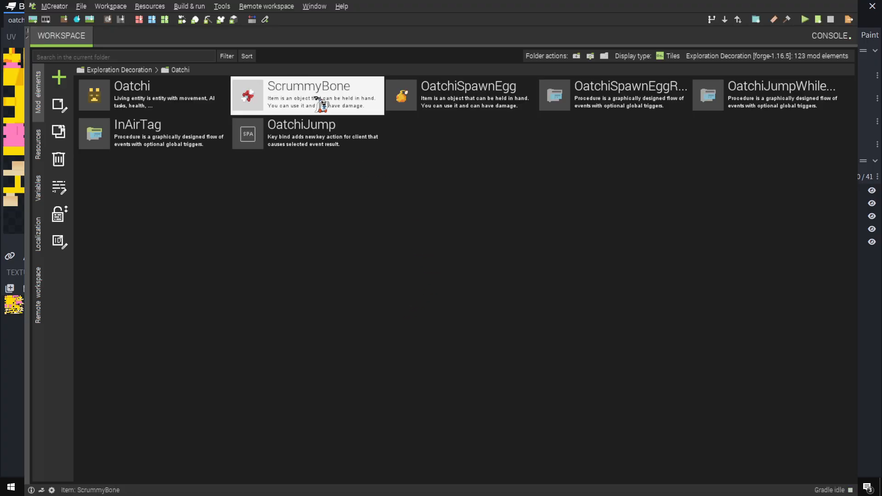
double_click(317, 99)
click(557, 474)
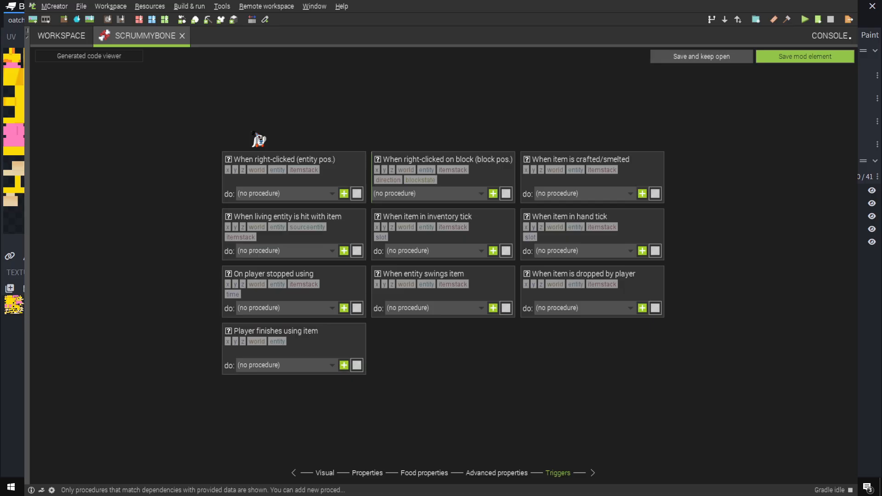
click(813, 56)
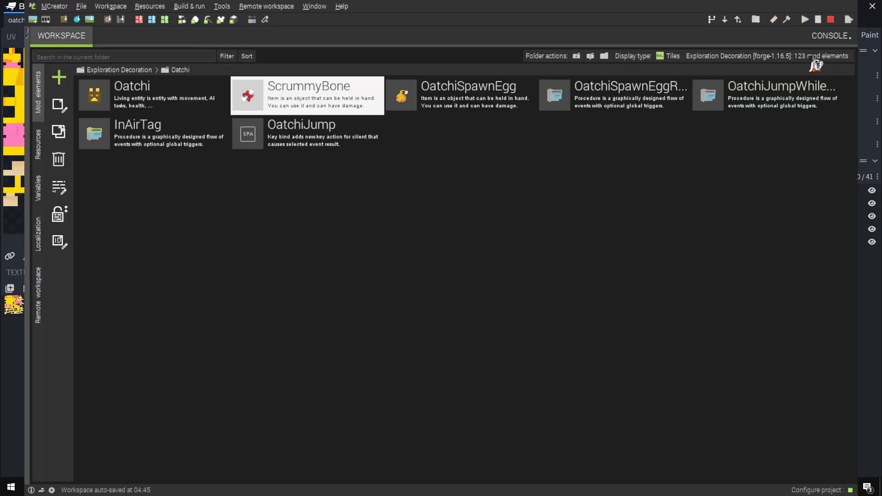
Review the Oatchi entity's spawning, AI and trigger settings, and save the element
double_click(143, 102)
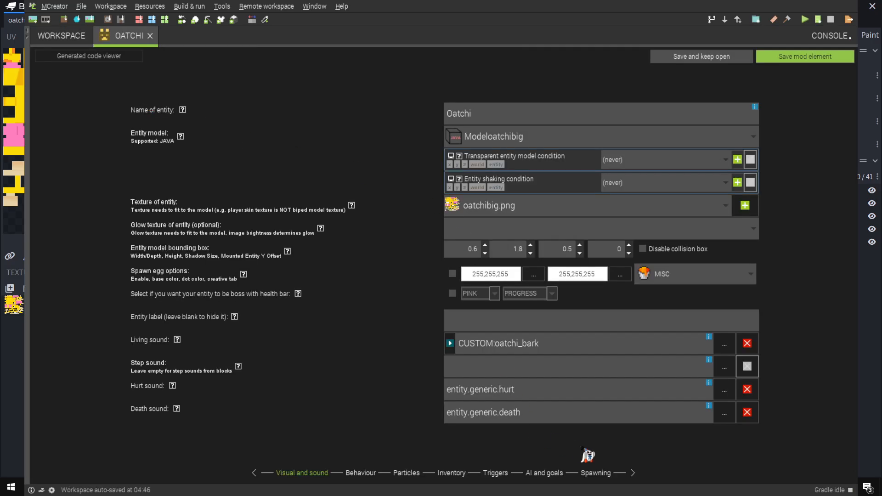
click(595, 474)
click(546, 473)
click(498, 473)
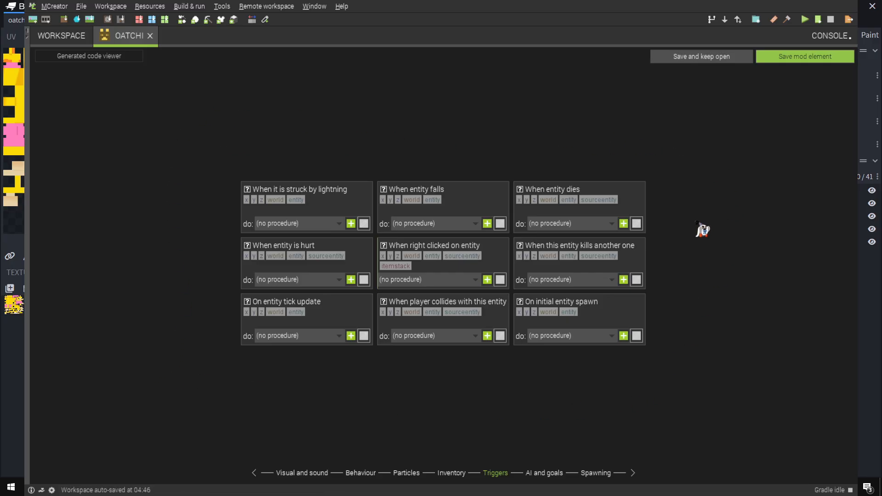
click(799, 56)
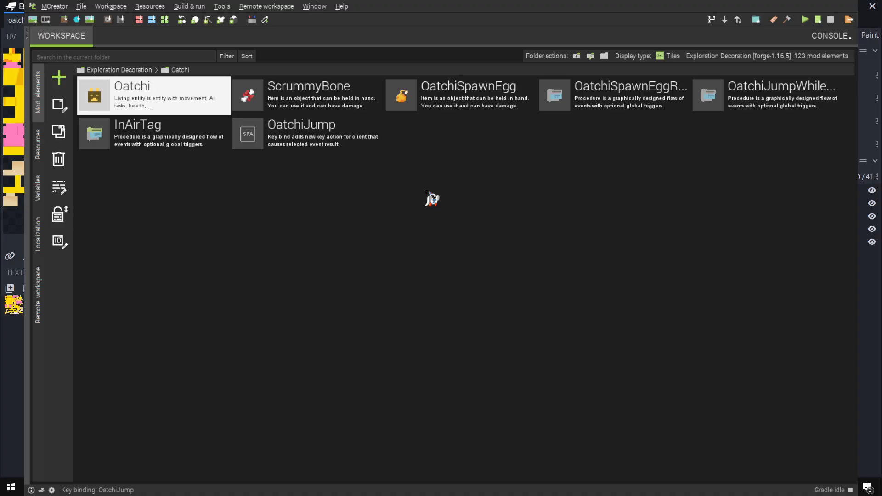
Run the Minecraft test client and break the leftover dirt and grass block structure in the flat world
click(805, 20)
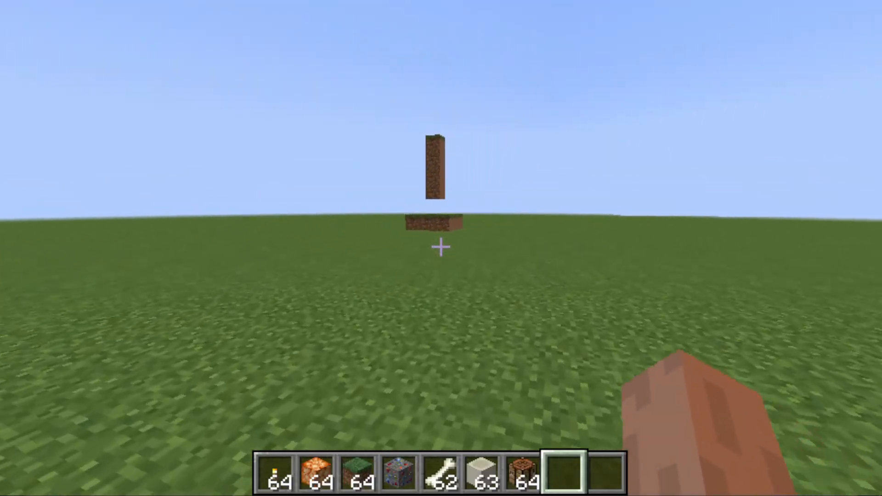
key(w)
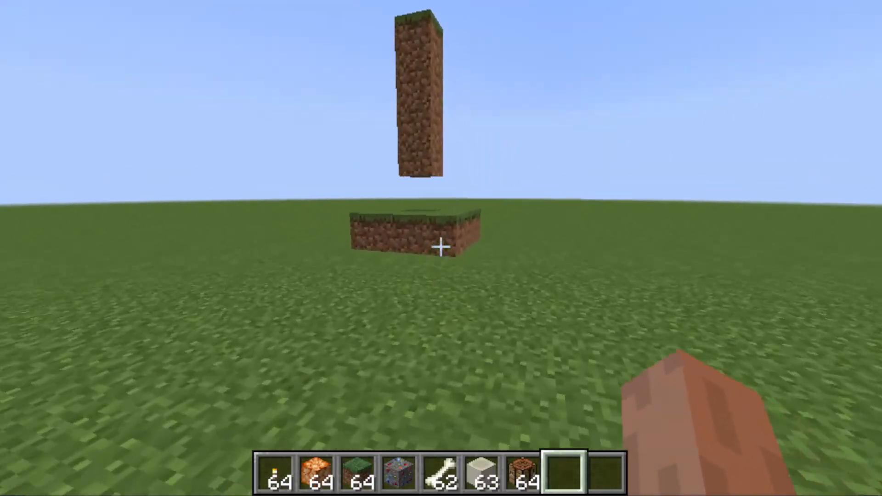
key(w)
click(441, 247)
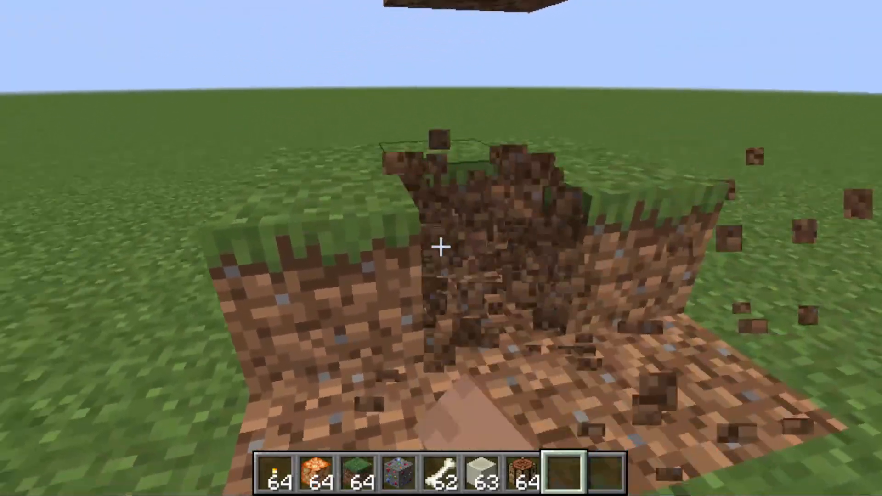
click(441, 246)
click(441, 246)
click(441, 246)
click(440, 247)
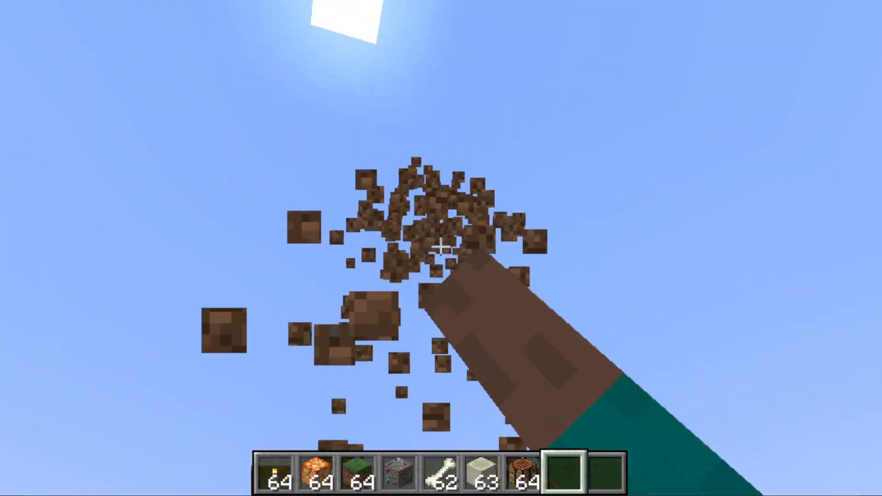
Take the Oatchi Spawn Egg from the Explore Decor creative inventory and spawn an Oatchi on the grass
key(e)
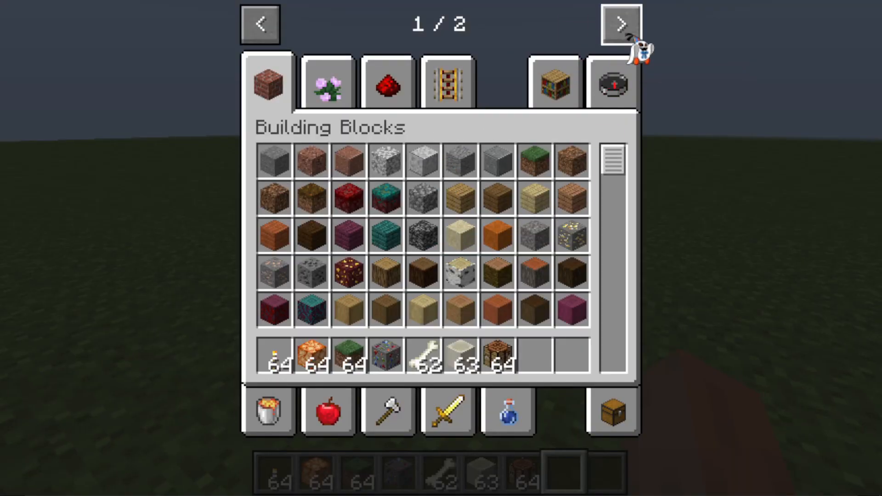
click(621, 24)
click(266, 82)
scroll(626, 262, down, 3)
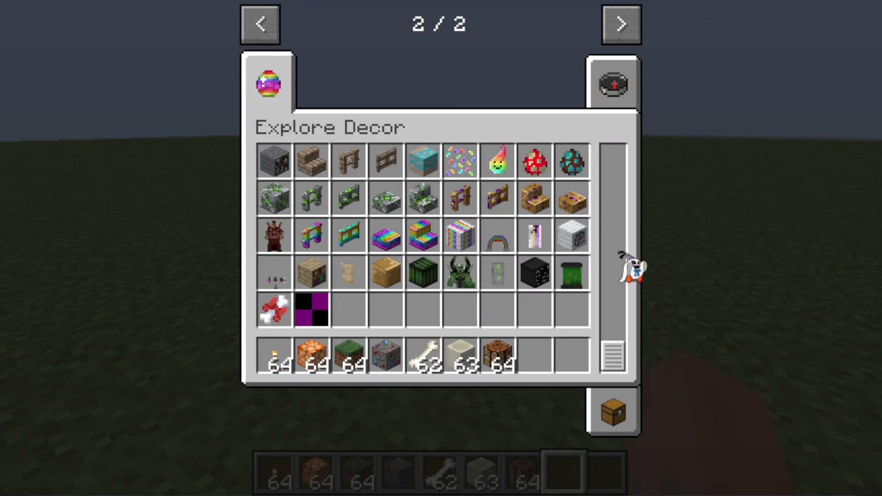
click(319, 315)
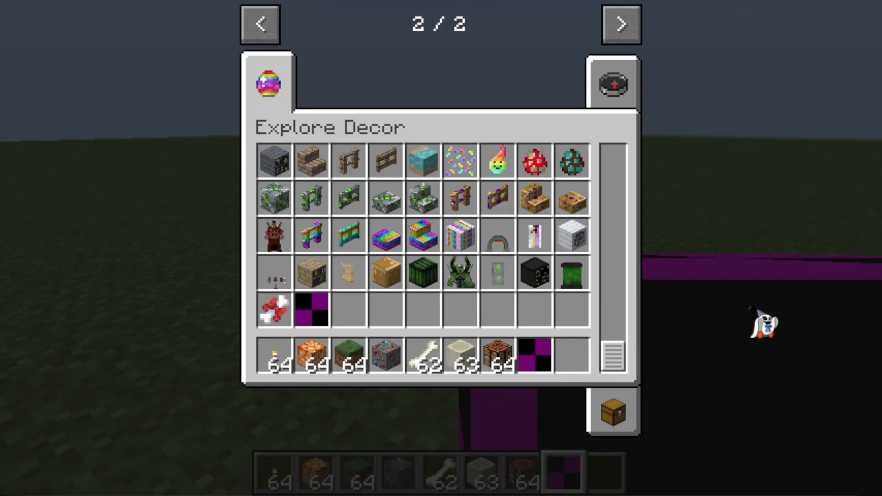
key(e)
right_click(441, 248)
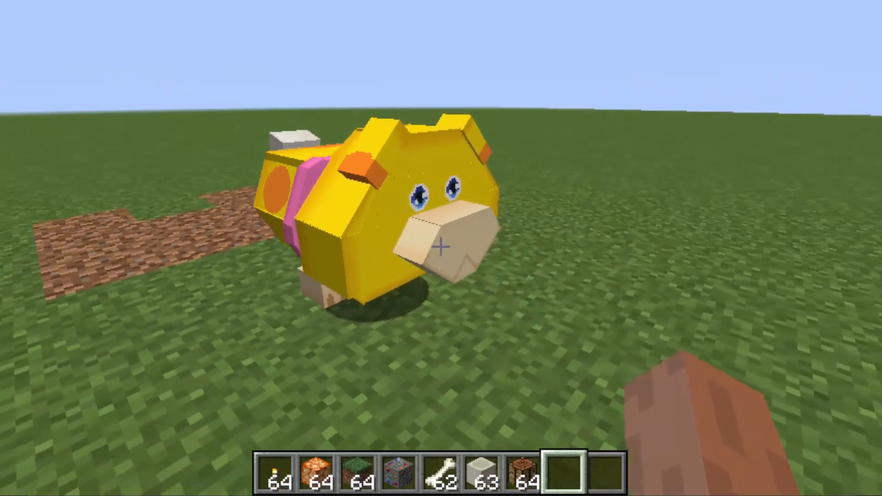
Circle the spawned Oatchi to inspect its model from the front, side and rear, and mount it
key(d)
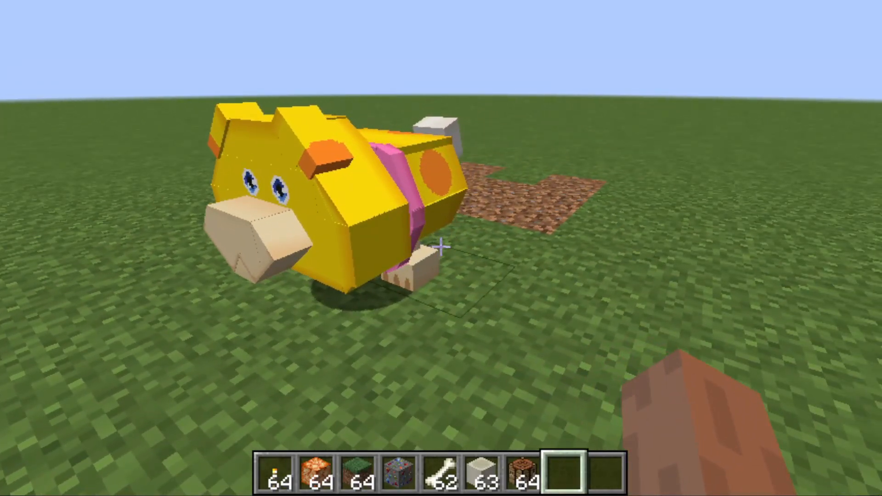
key(a)
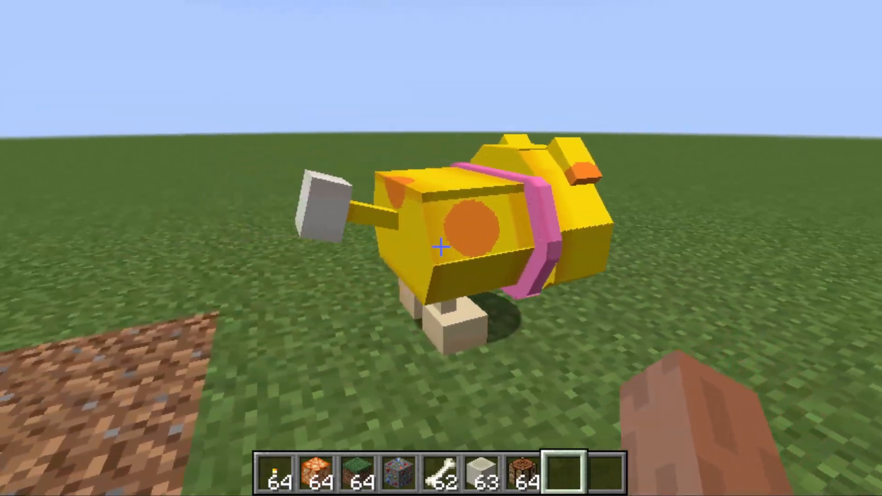
key(w)
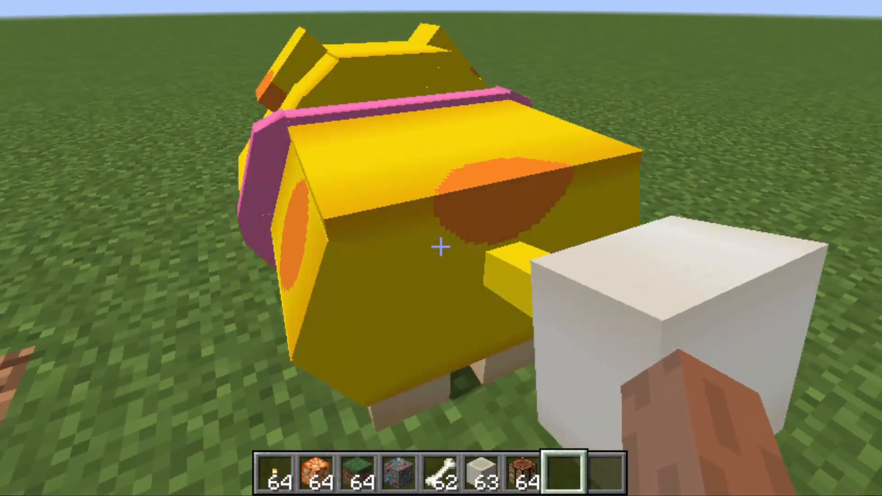
right_click(441, 247)
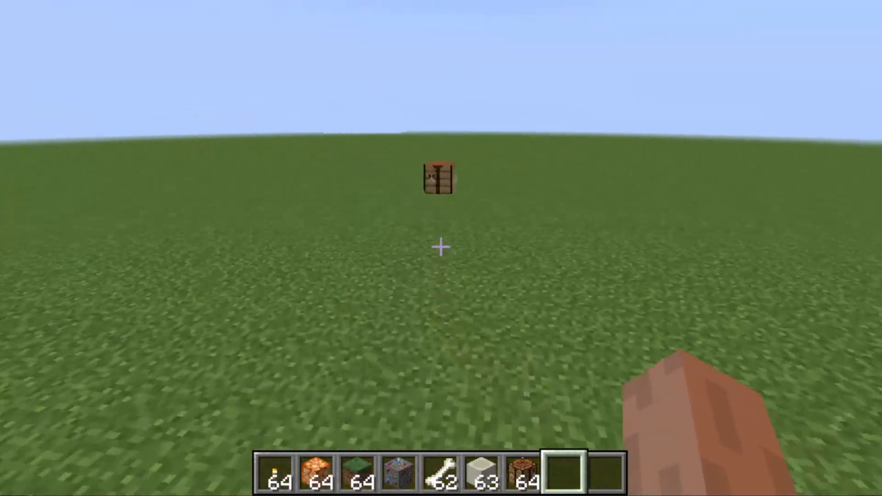
Place a stepped obstacle of Grass Blocks while mounted and ride Oatchi around it
scroll(441, 247, up, 5)
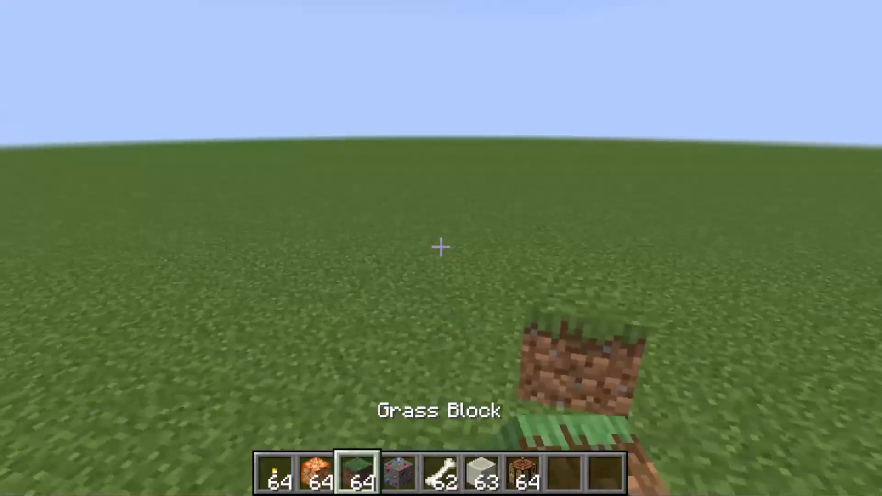
right_click(441, 247)
right_click(441, 247)
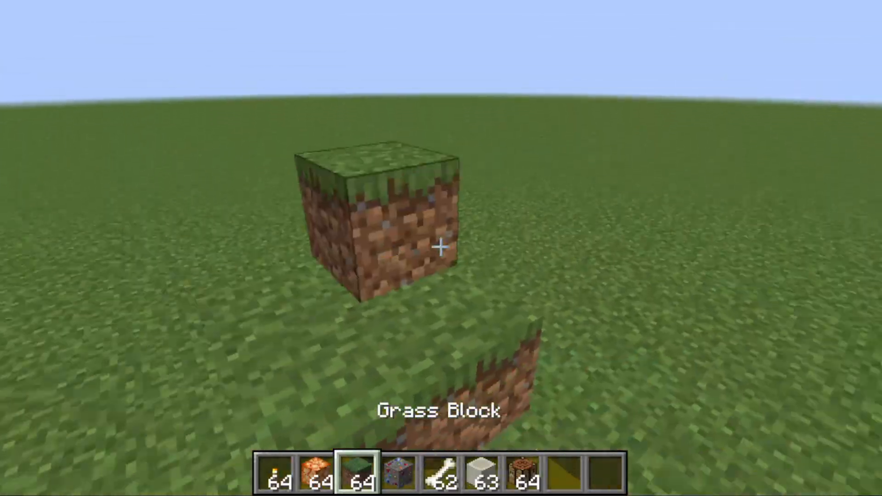
key(w)
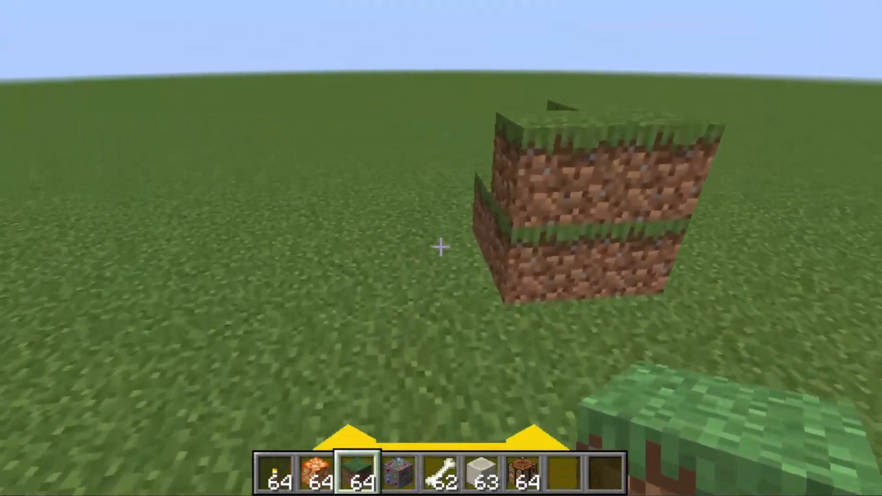
Dismount Oatchi and add a Scrummy Bone to the hotbar from the Explore Decor creative inventory
right_click(440, 247)
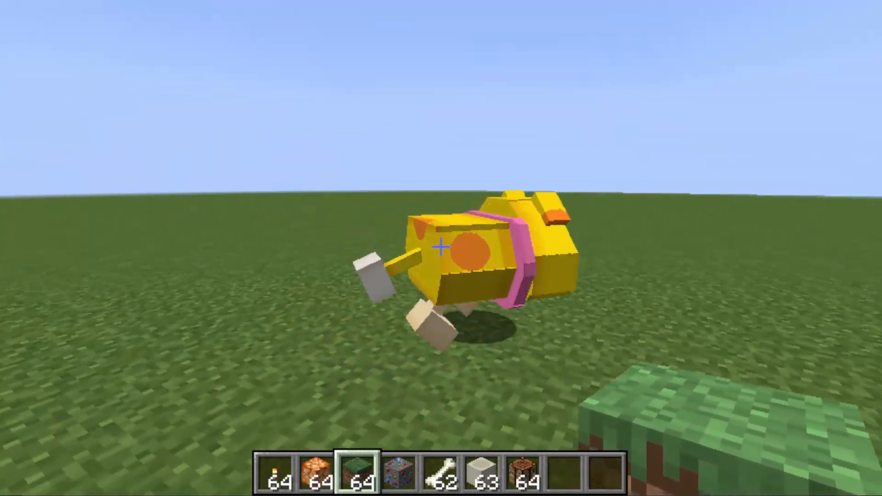
click(441, 247)
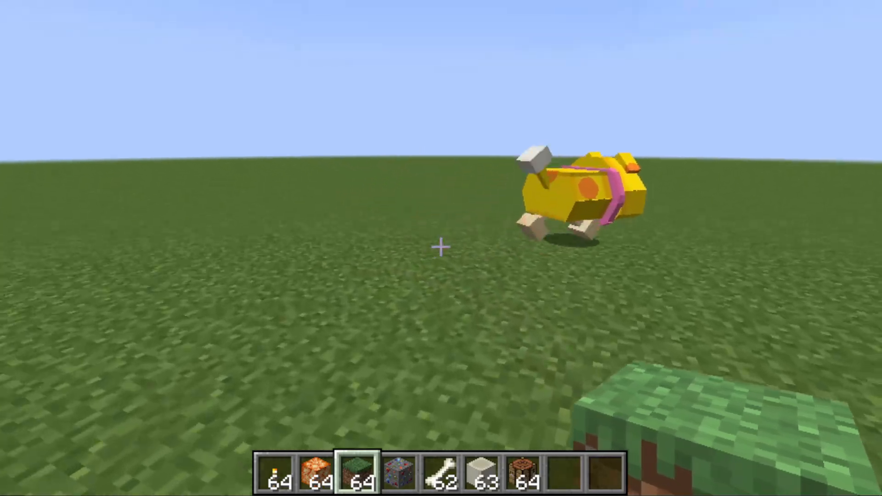
key(e)
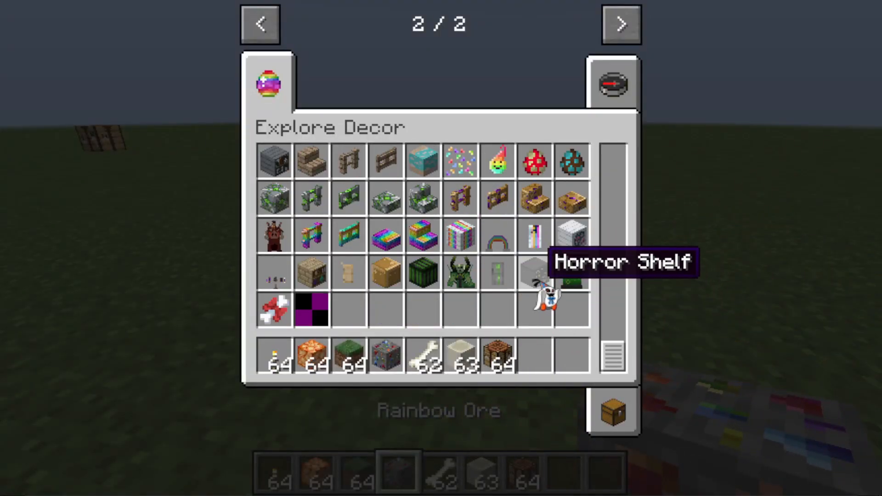
key(e)
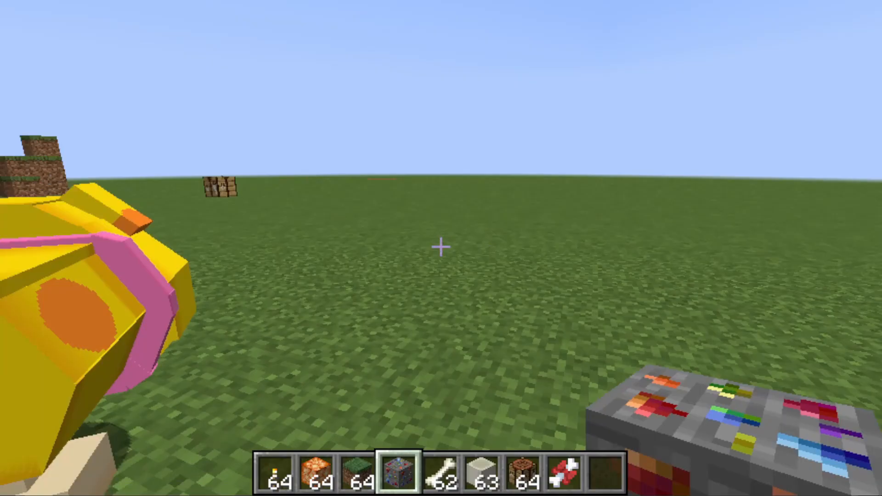
Hold the Scrummy Bone and use it on Oatchi, mounting and dismounting repeatedly to test taming and riding
scroll(440, 247, down, 4)
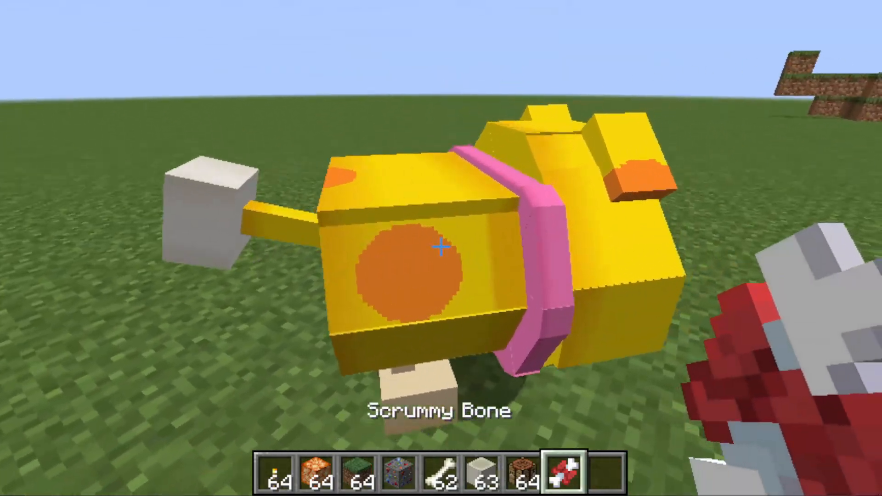
right_click(441, 247)
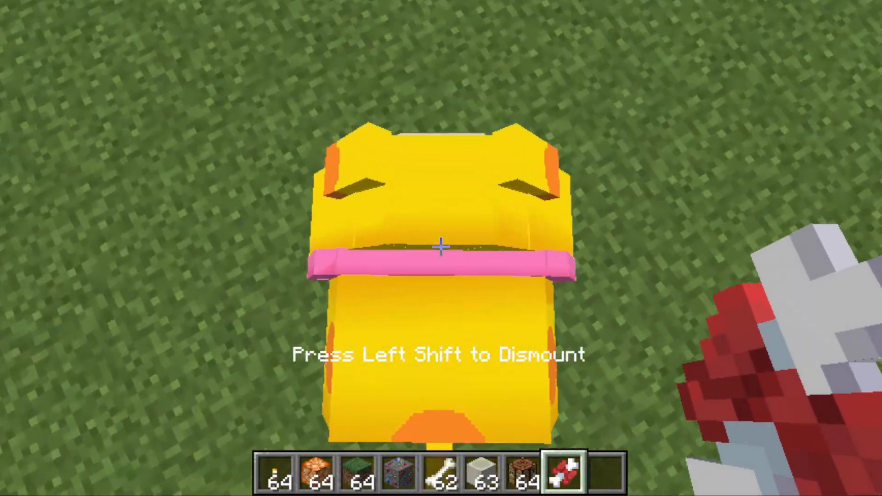
key(shift)
right_click(441, 247)
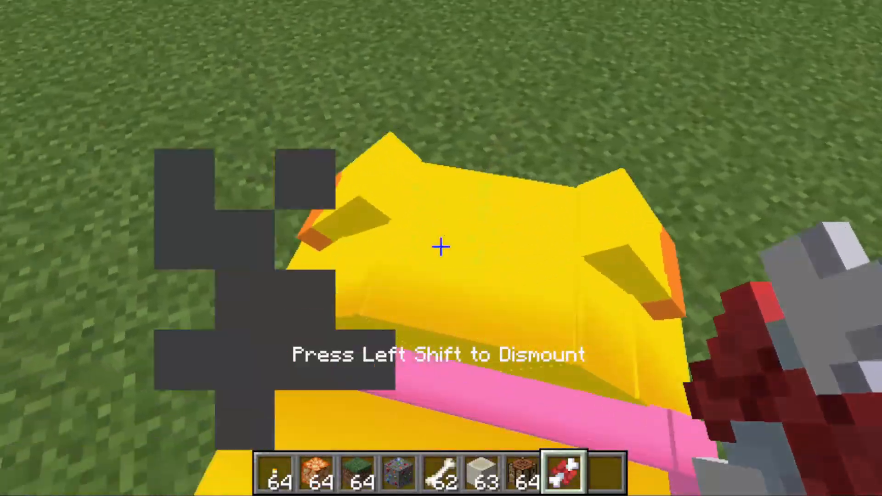
key(shift)
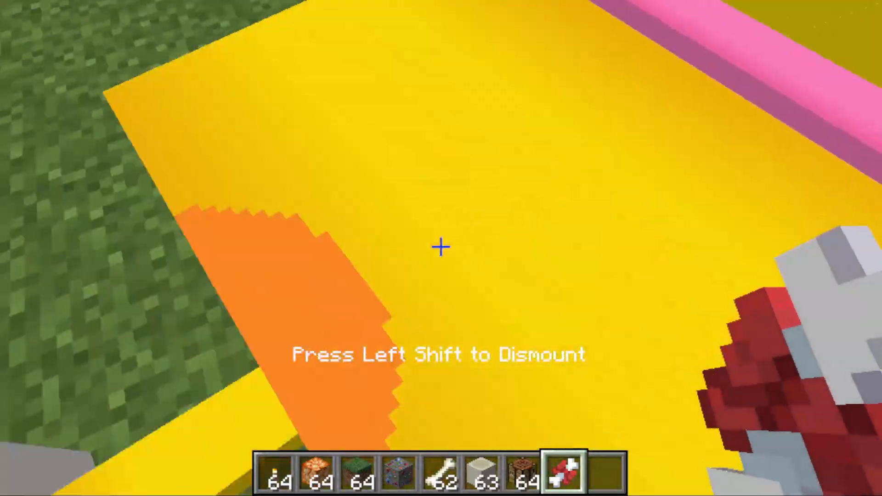
key(shift)
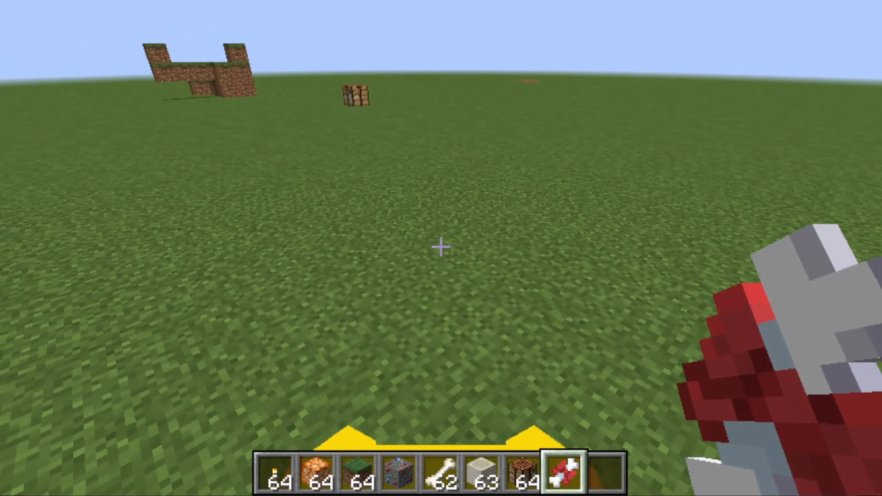
key(shift)
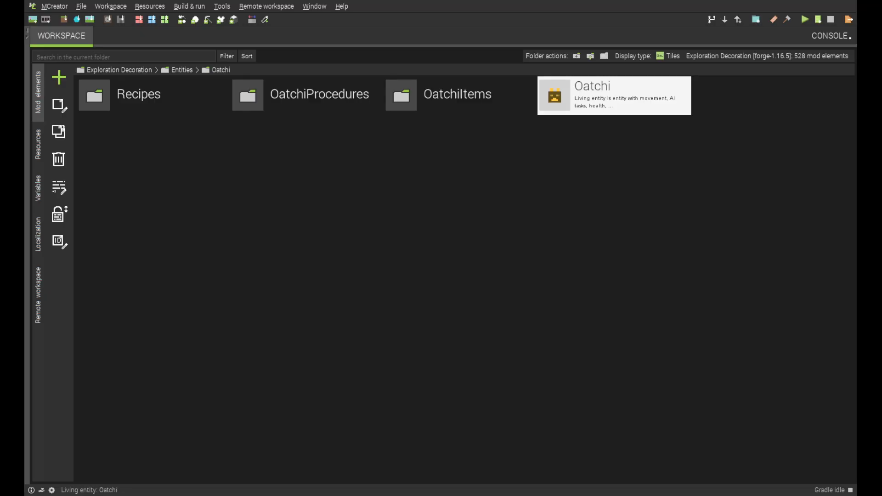
Switch to MCreator and open the CaptainsWhistle item from the OatchiItems folder
click(460, 95)
click(307, 96)
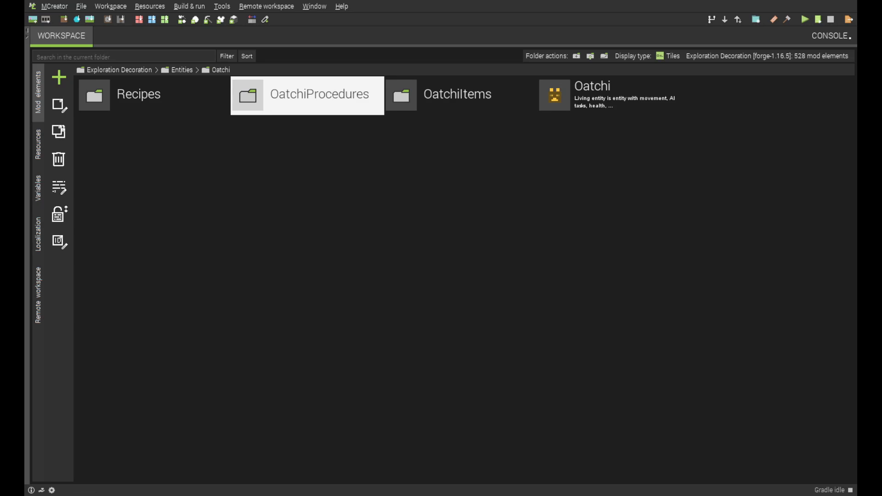
double_click(460, 96)
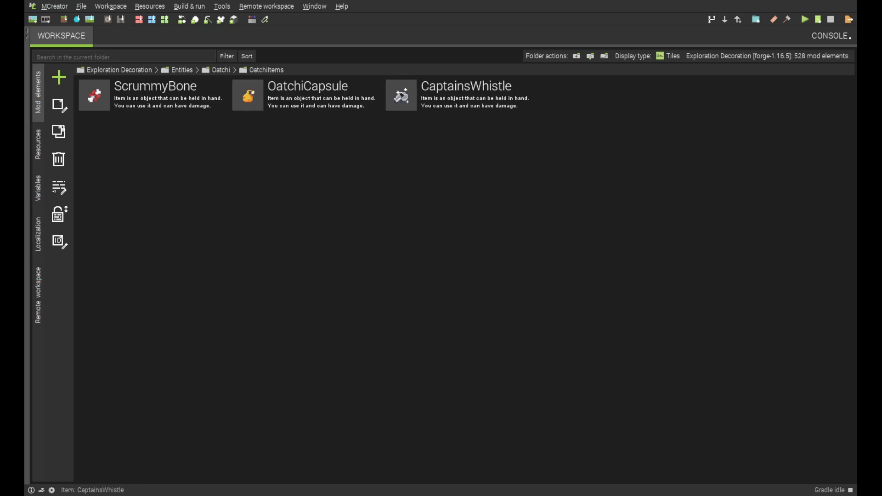
click(460, 96)
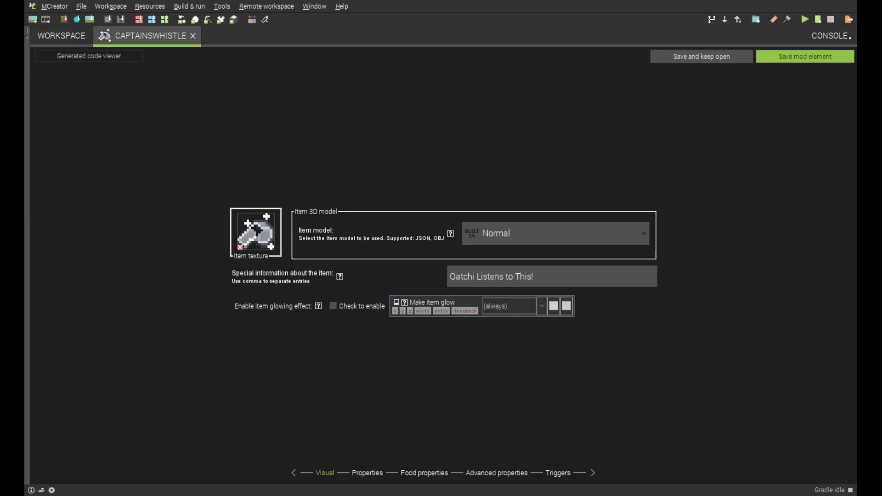
Review the Captains Whistle's general, food and advanced properties and its triggers, and save the item
click(367, 473)
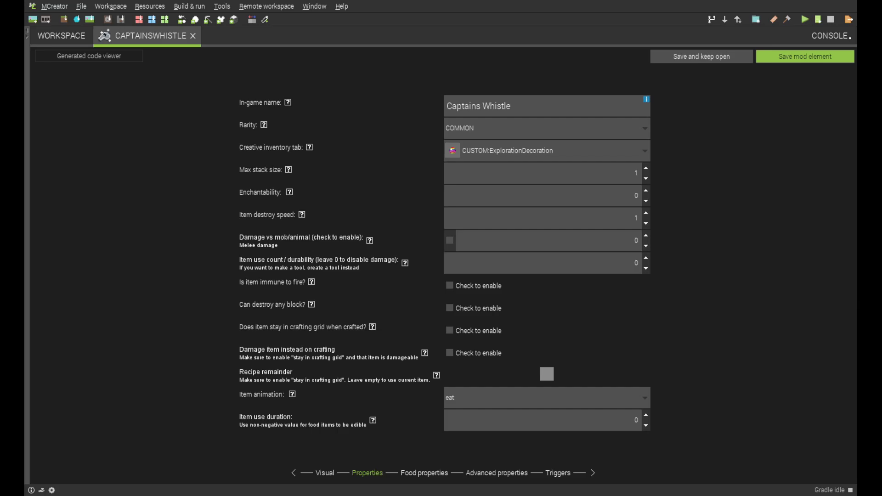
double_click(636, 173)
click(636, 218)
double_click(636, 174)
click(424, 473)
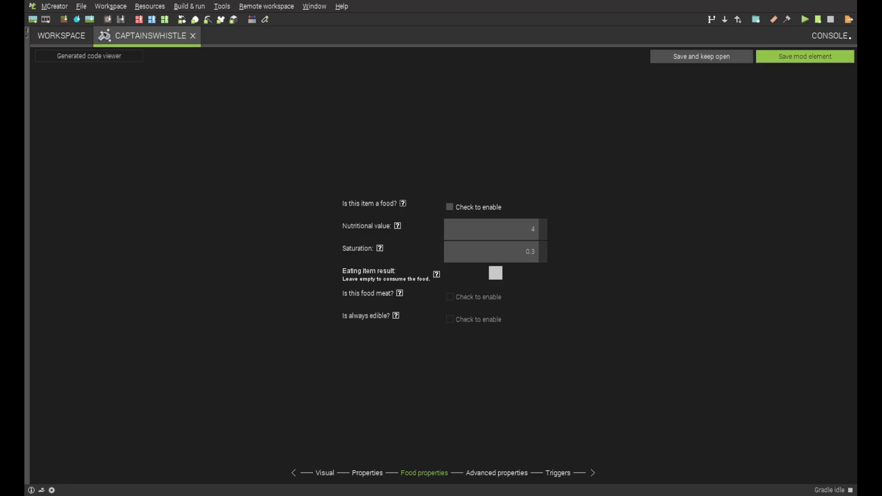
click(496, 473)
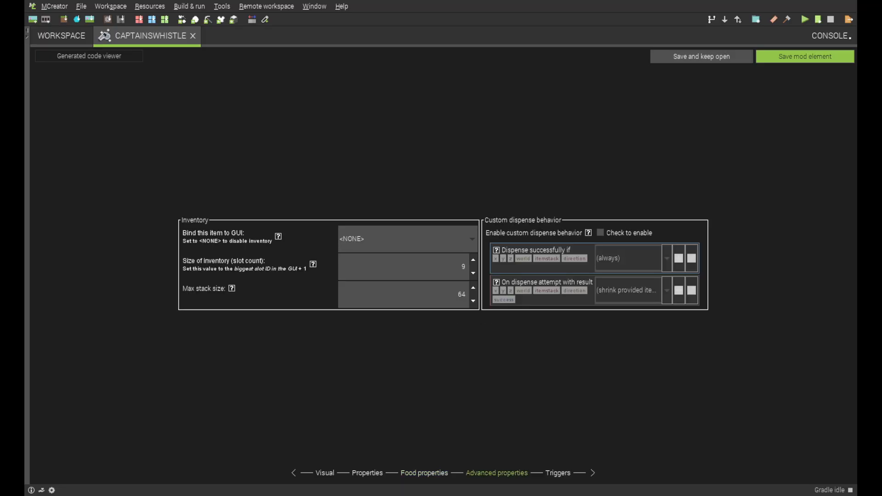
click(557, 473)
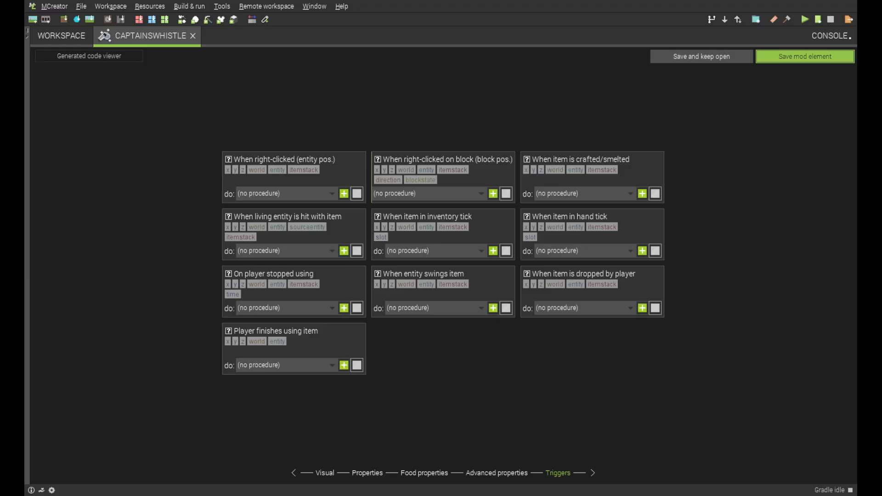
click(805, 56)
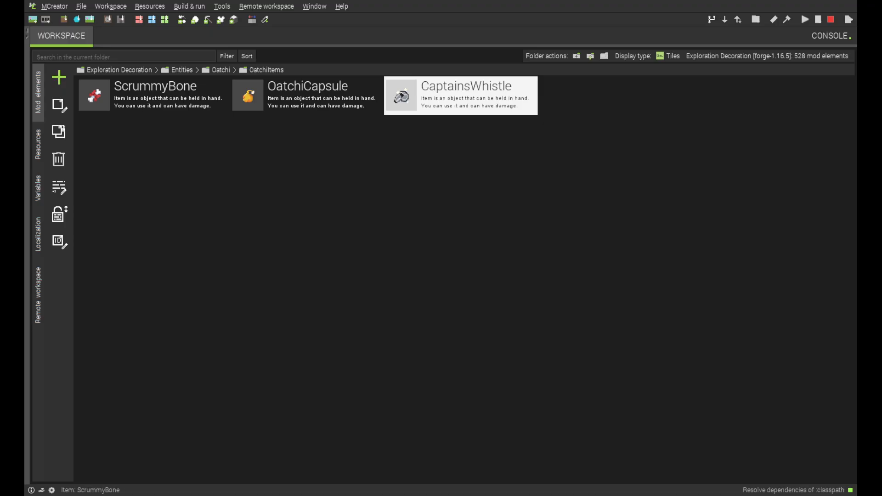
Open the OatchiFollowCondition procedure from the OatchiProcedures folder and check its global trigger options
click(220, 70)
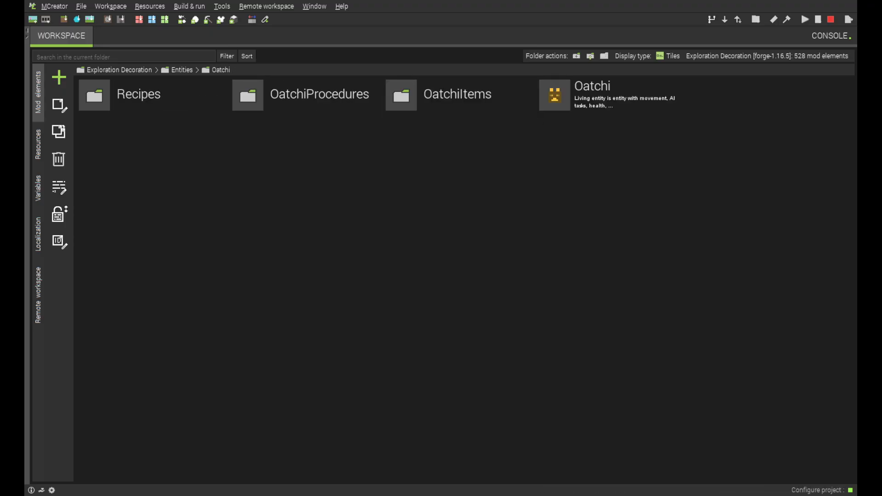
double_click(306, 95)
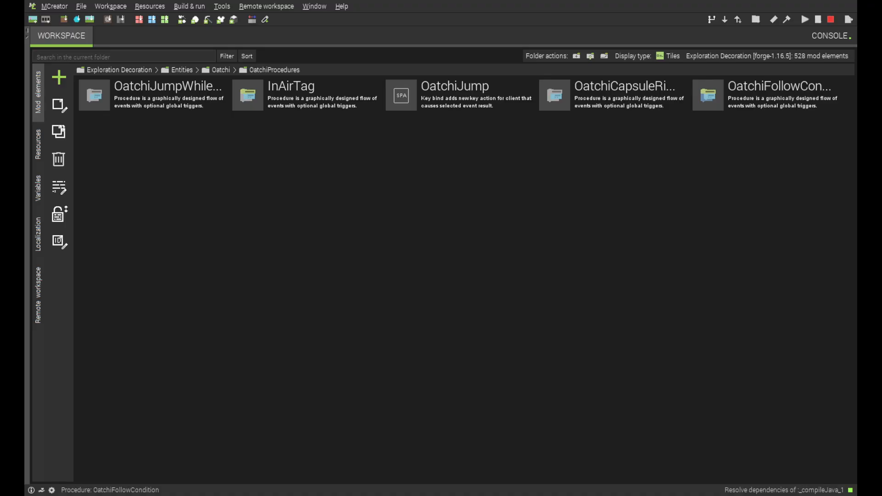
double_click(765, 95)
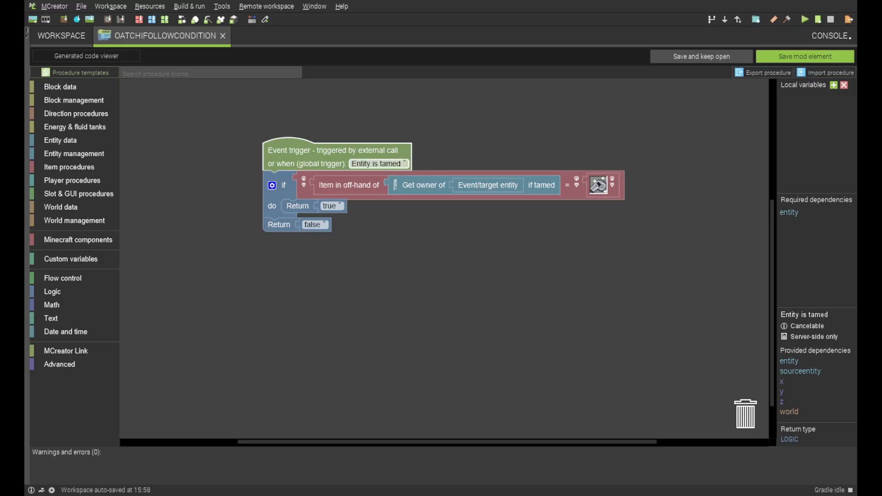
click(377, 163)
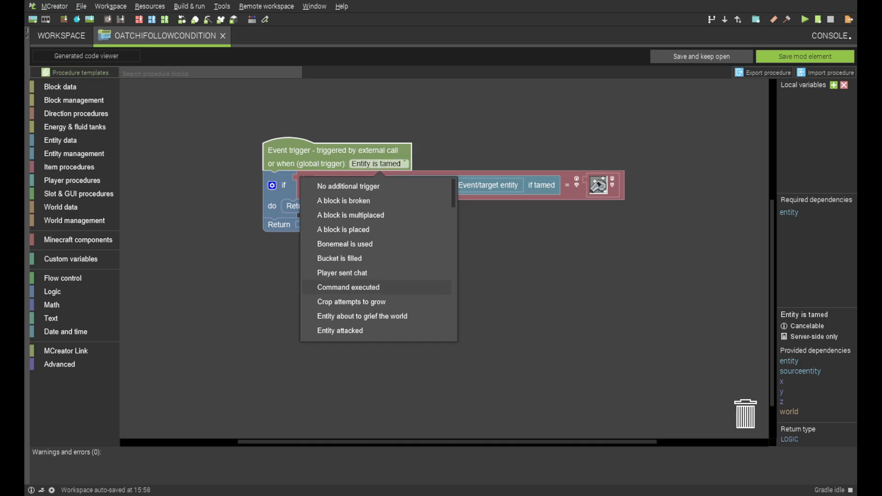
scroll(377, 310, down, 3)
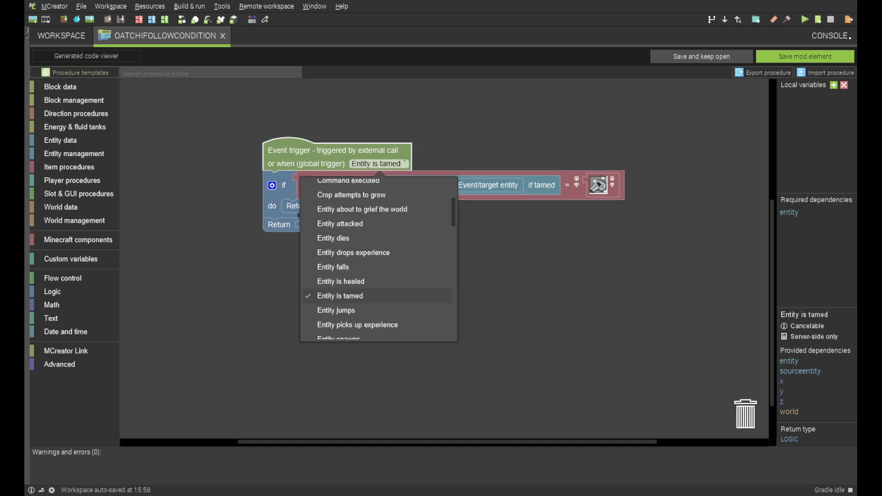
right_click(544, 307)
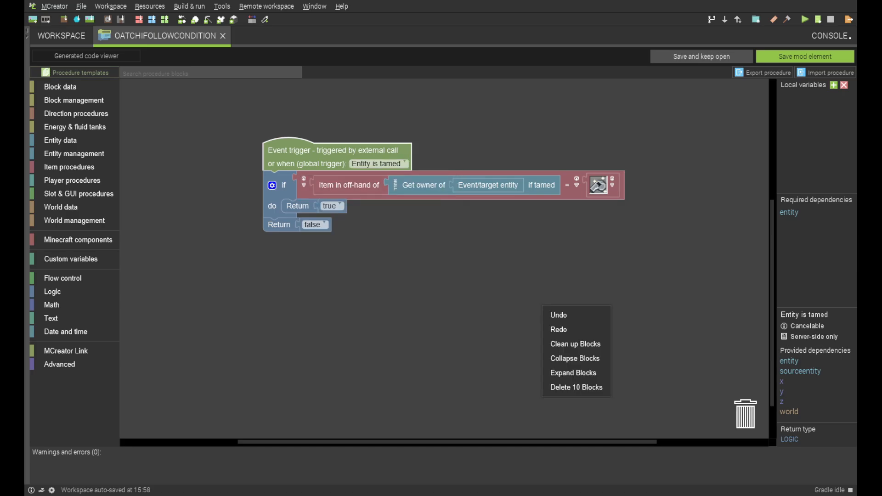
click(519, 299)
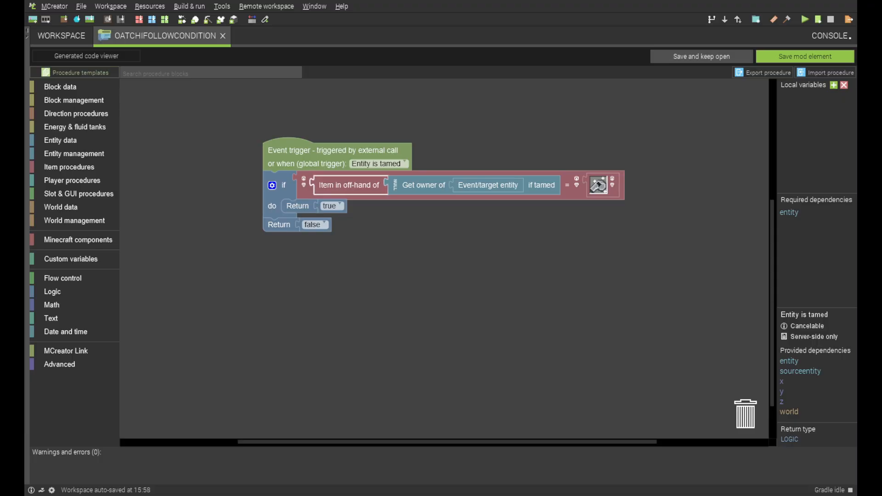
Detach the owner's off-hand item block from the whistle comparison, reattach it in the same slot and save the procedure
drag(349, 184, 451, 296)
mouse_move(359, 185)
mouse_down()
mouse_move(588, 221)
mouse_move(339, 180)
mouse_move(360, 186)
mouse_up()
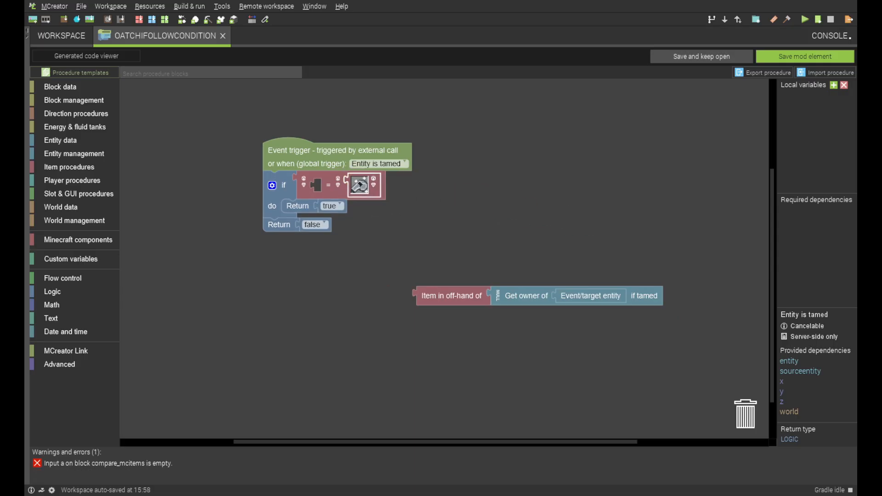
drag(427, 295, 326, 184)
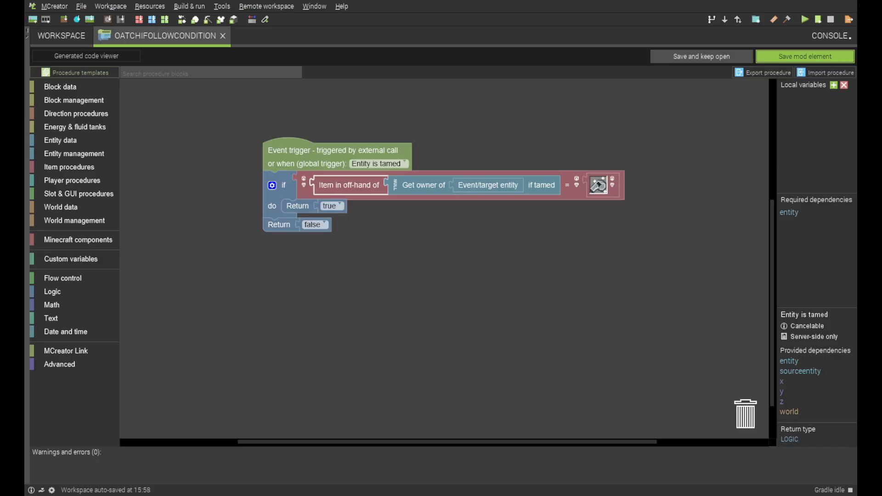
click(805, 56)
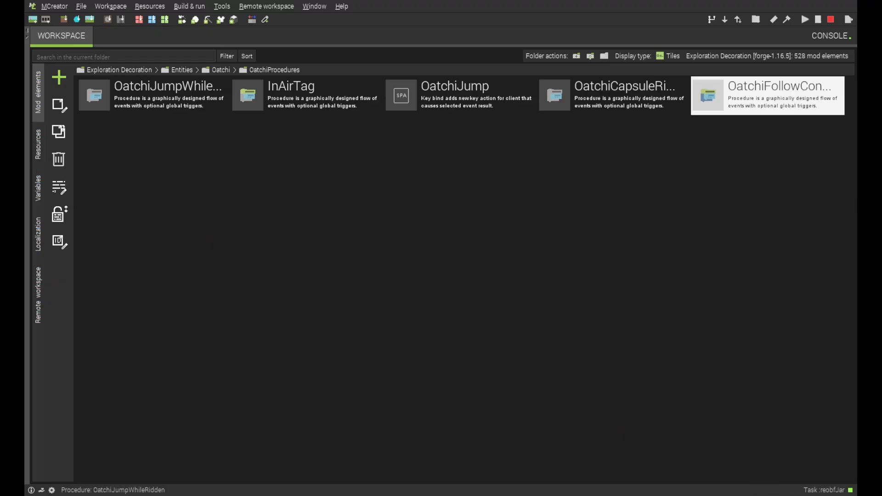
Return to the Oatchi folder, open the Oatchi living entity and display its AI tasks and goals
click(220, 70)
click(221, 70)
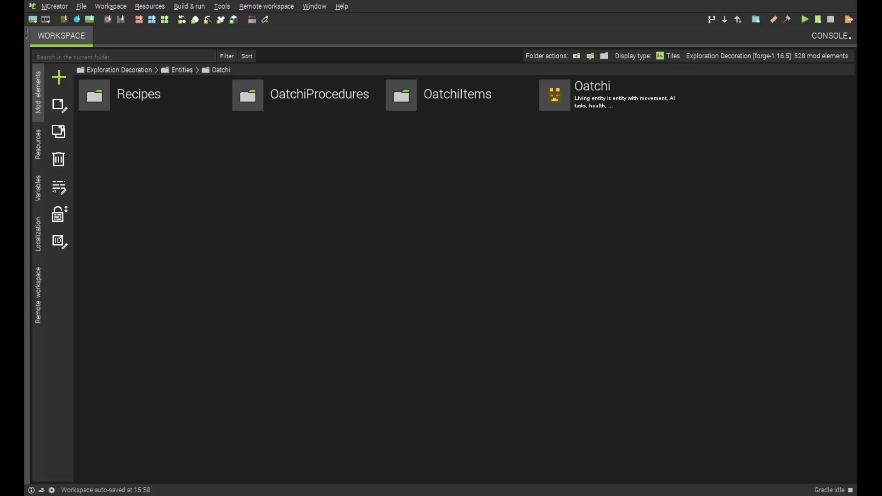
click(592, 95)
double_click(592, 96)
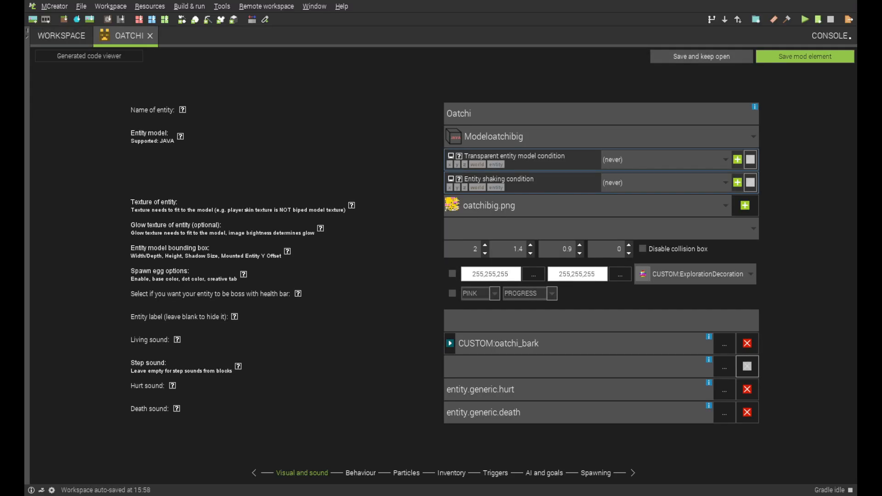
click(543, 473)
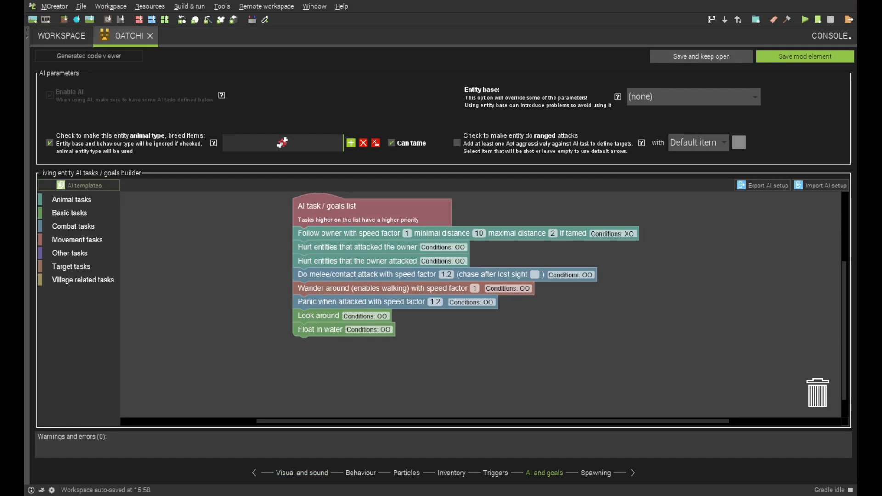
Set OatchiFollowCondition as the additional start condition of the Follow owner task and save the Oatchi entity
click(612, 234)
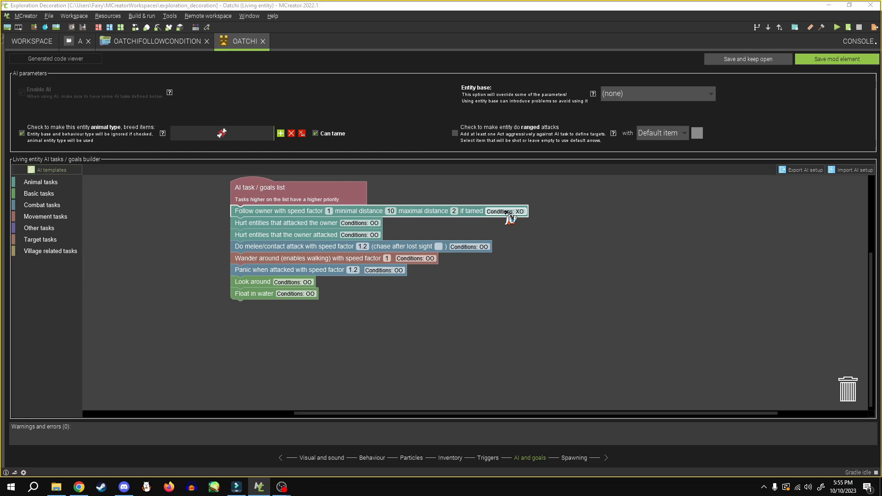
click(612, 233)
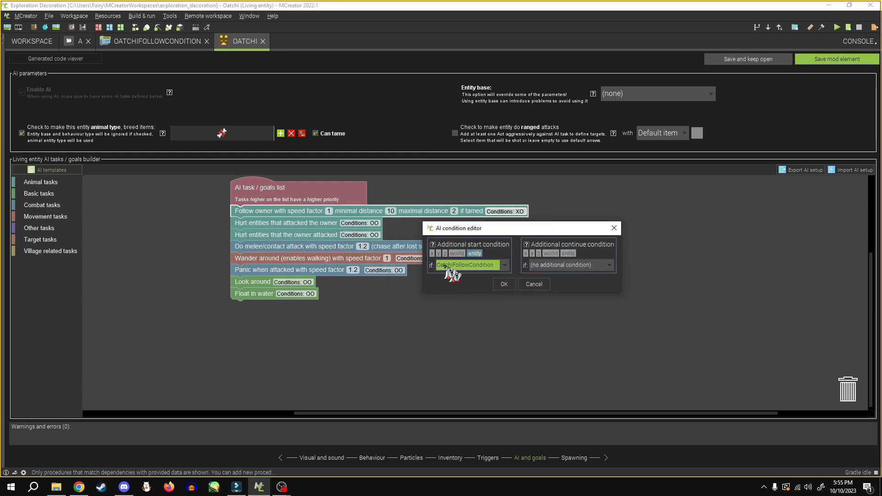
click(505, 265)
click(480, 301)
click(504, 285)
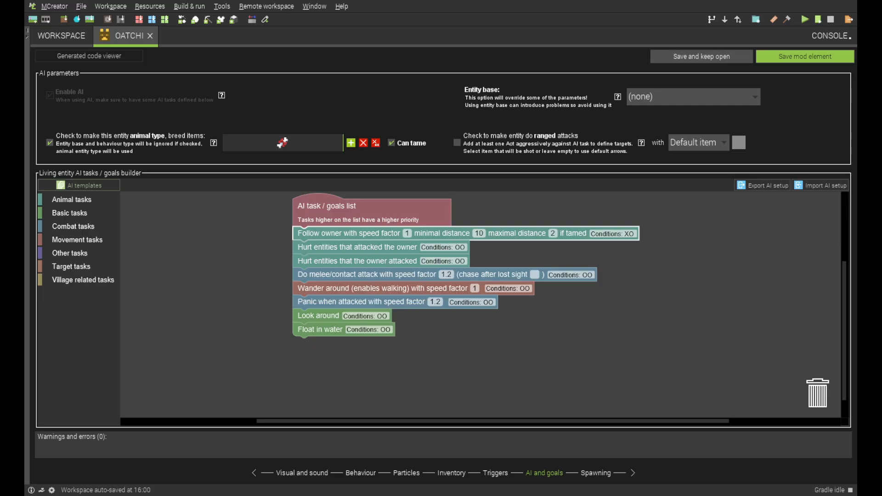
click(804, 57)
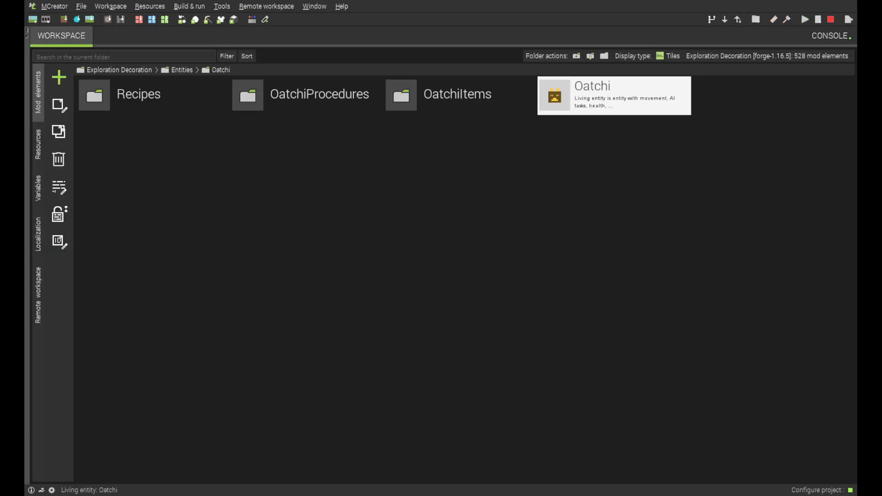
Open the OatchiFollowCondition procedure from the OatchiProcedures folder and save it again
double_click(275, 95)
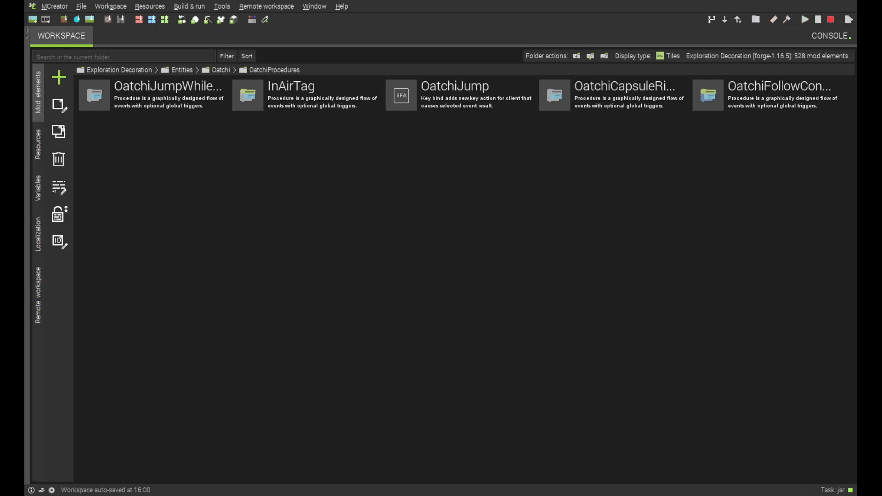
double_click(767, 96)
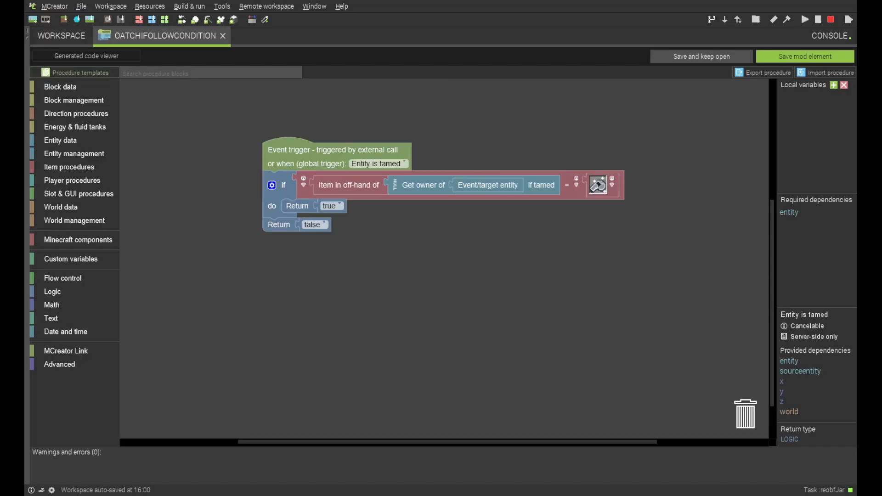
click(702, 56)
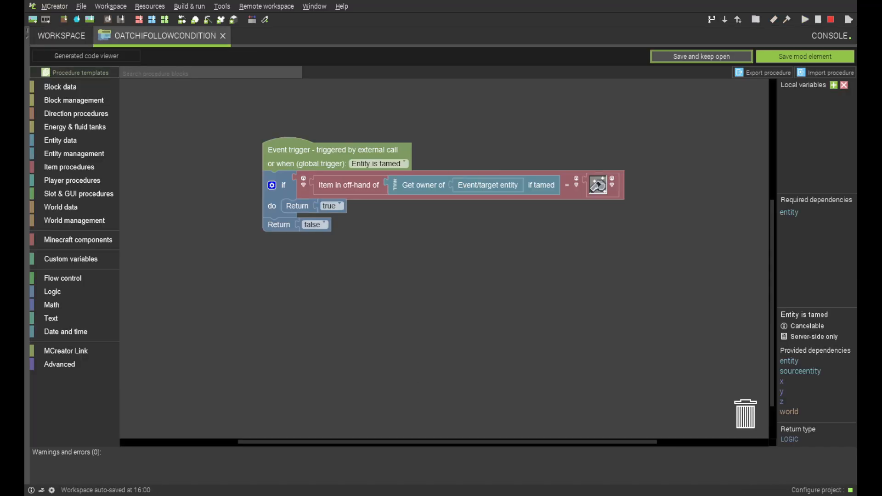
click(805, 57)
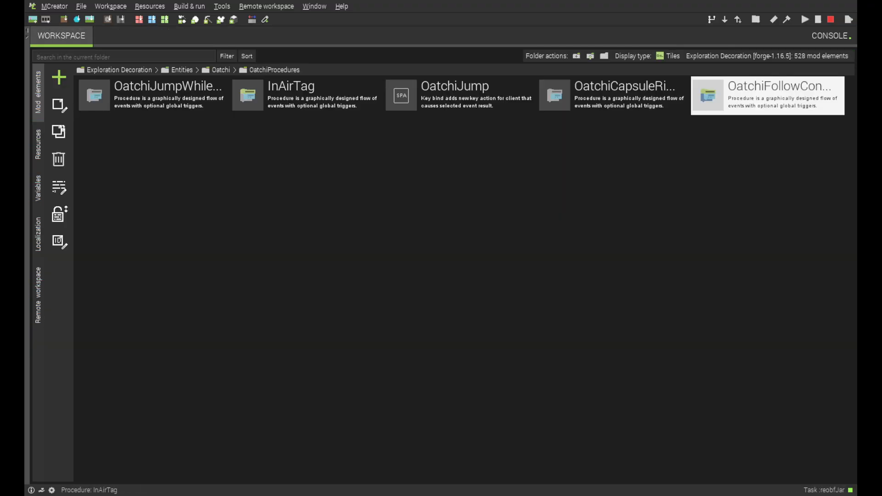
Return to the Oatchi folder, reopen the Oatchi living entity and show its AI and goals settings
click(220, 70)
double_click(614, 96)
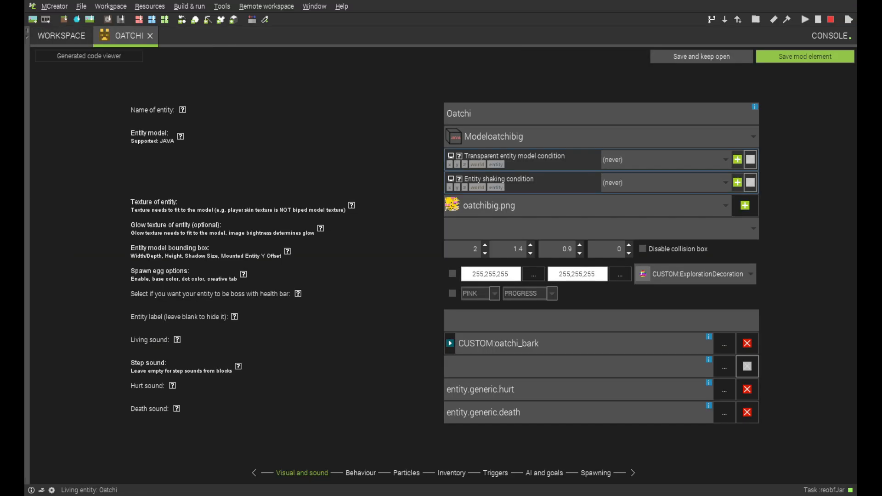
click(544, 473)
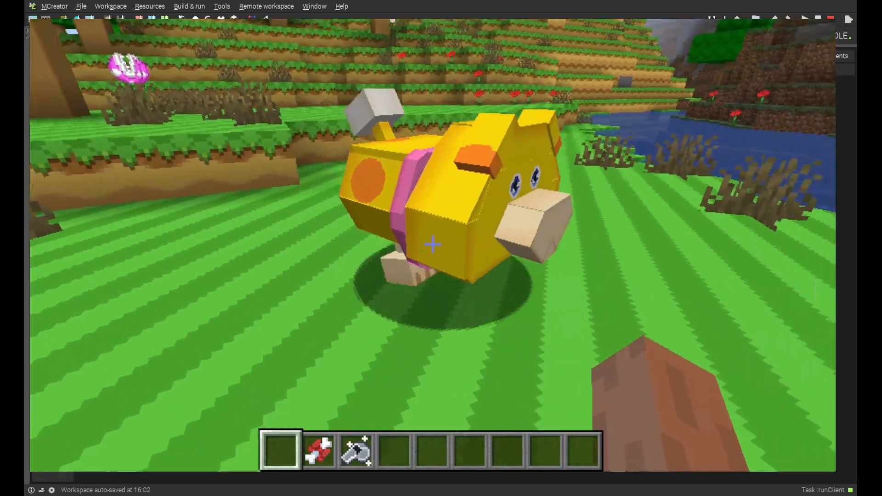
In the Minecraft test client, walk up to Oatchi with the Scrummy Bone in hand and use it on the animal
key(s)
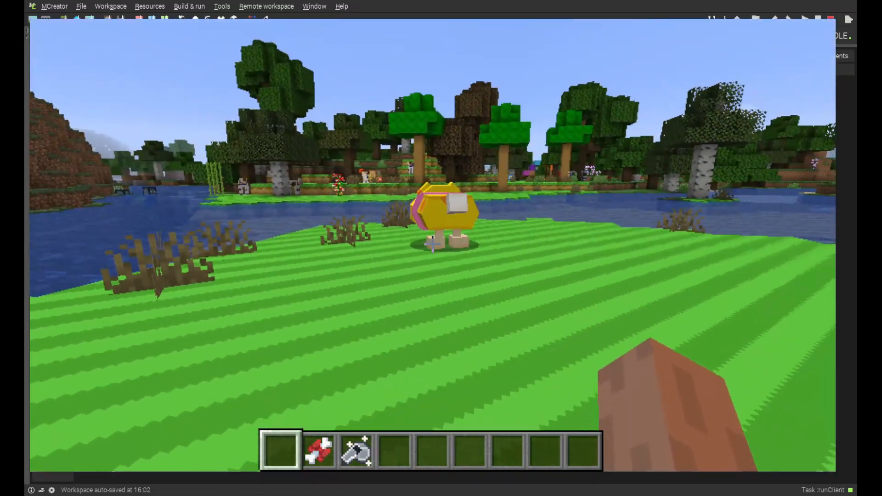
key(w)
scroll(432, 245, up, 2)
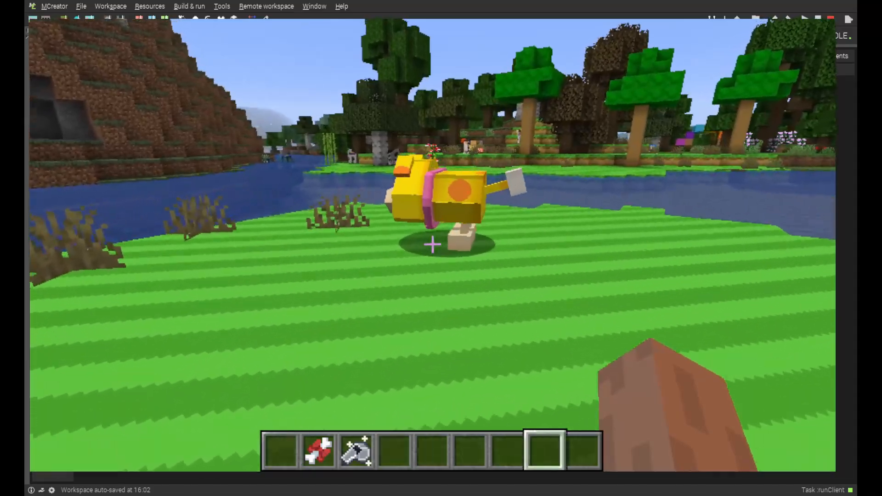
scroll(432, 244, up, 6)
key(w)
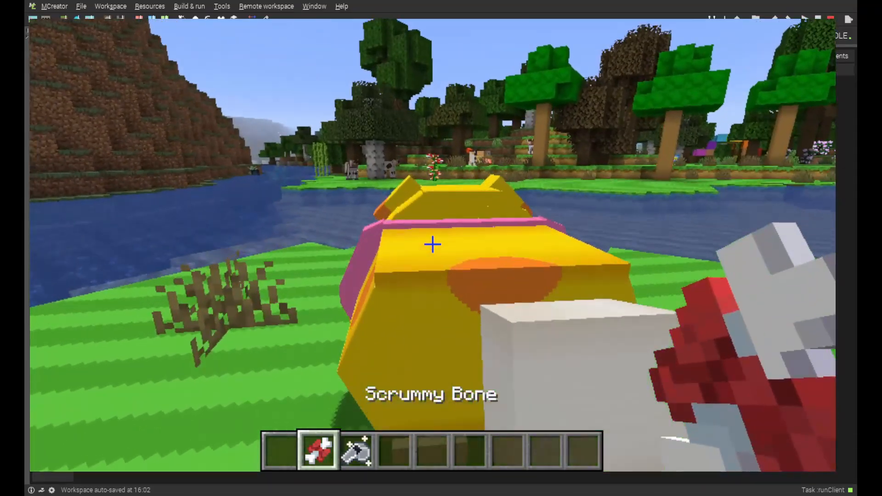
right_click(432, 244)
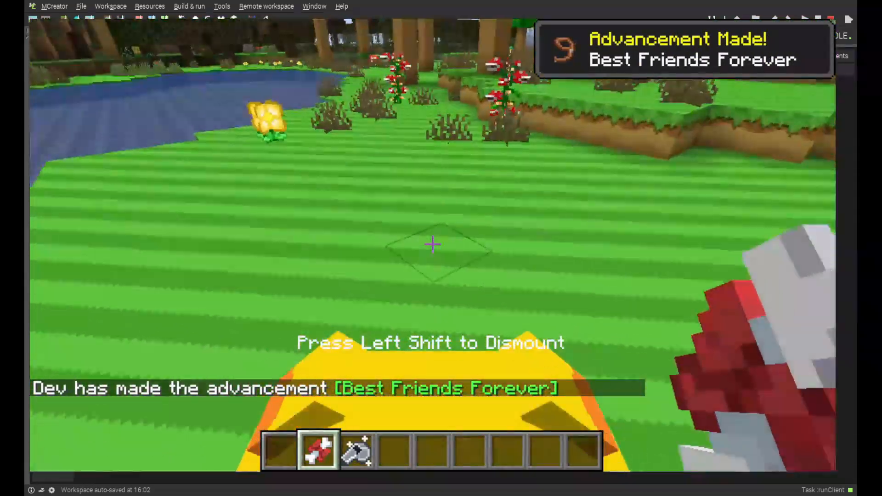
Ride Oatchi across the terrain, view the rider from the third-person cameras, return to first person and dismount
key(w)
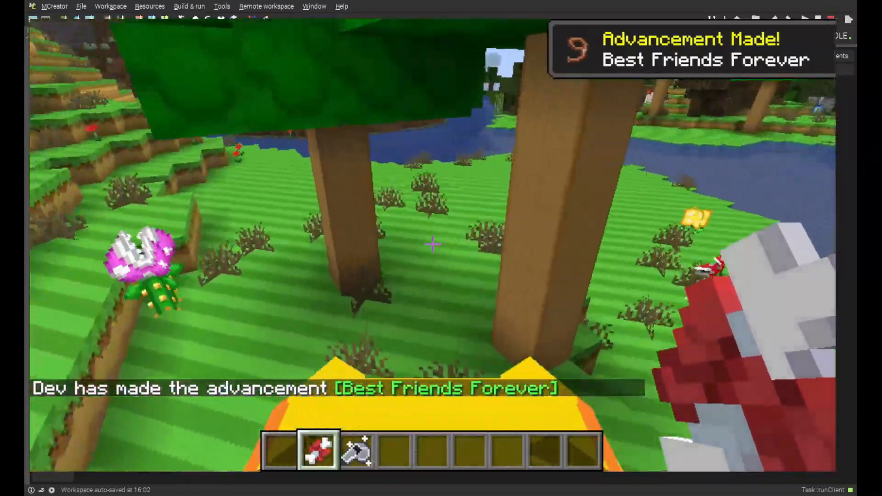
key(w)
key(w)
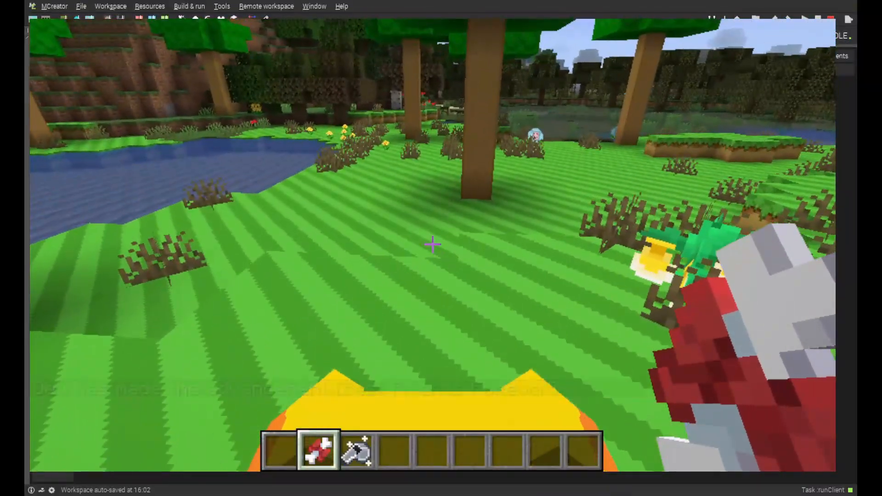
key(F5)
key(F5)
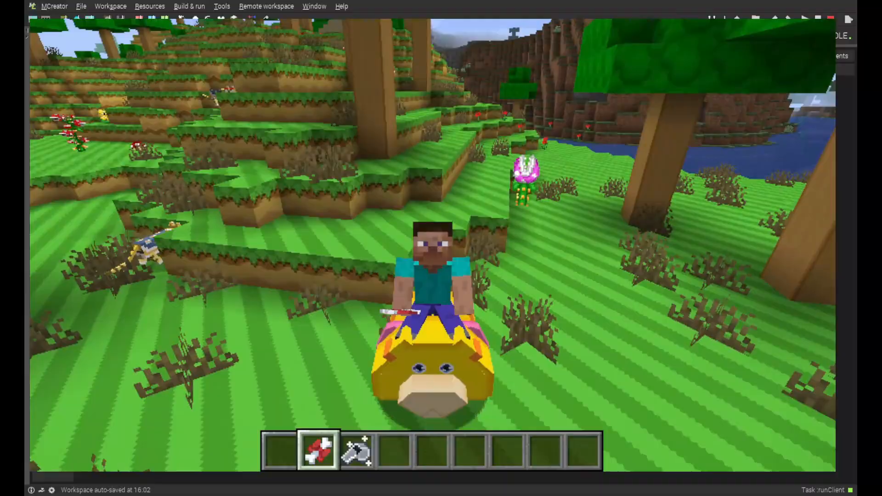
key(F5)
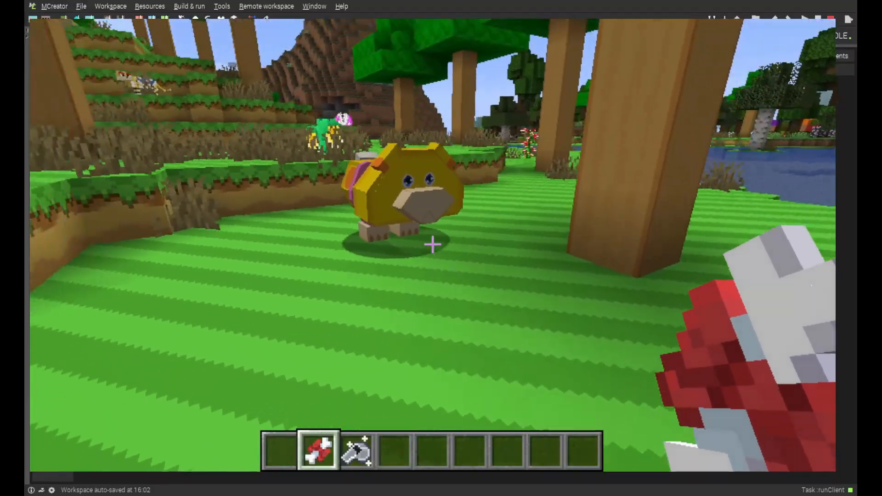
Walk around near Oatchi with an empty hand and with the whistle in the main hand to check its following behaviour
key(6)
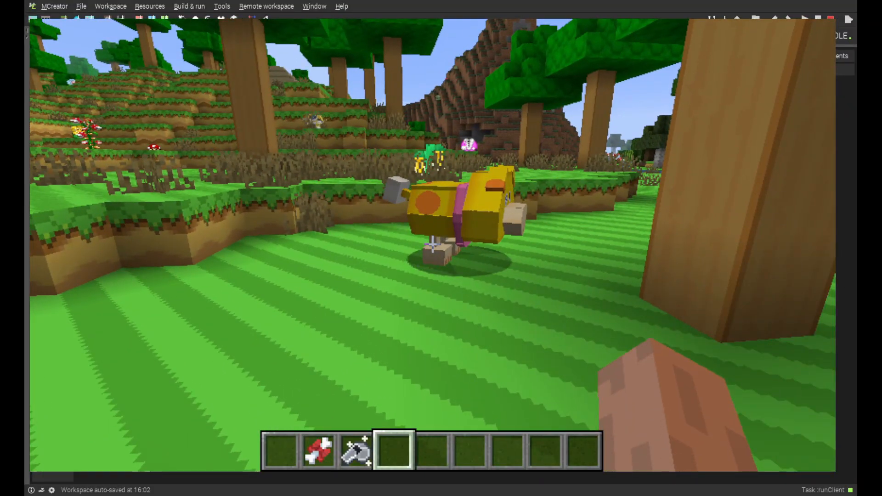
key(3)
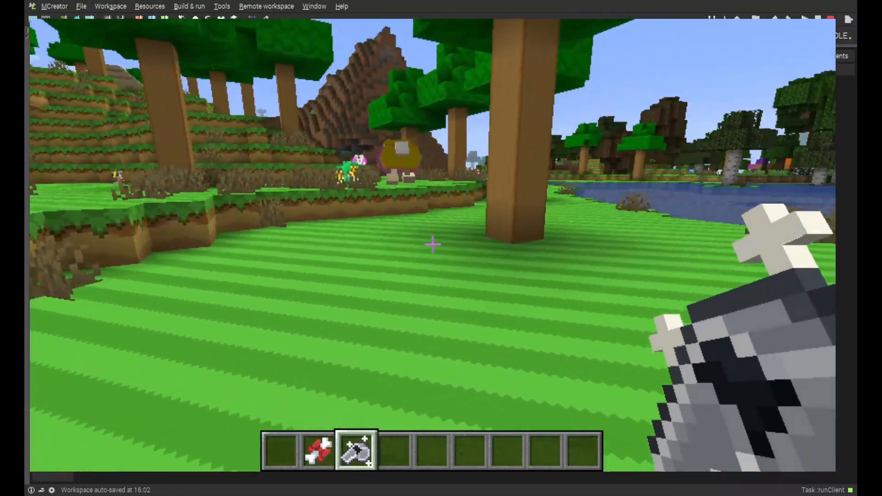
key(d)
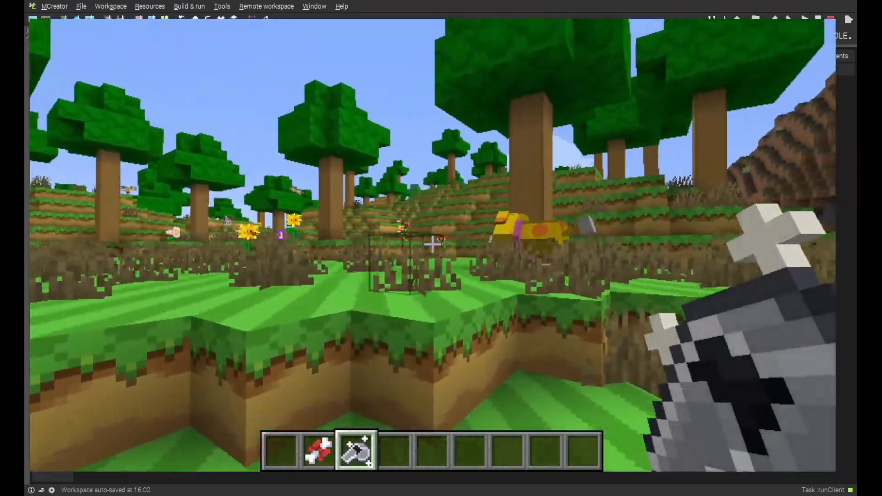
key(w)
key(space)
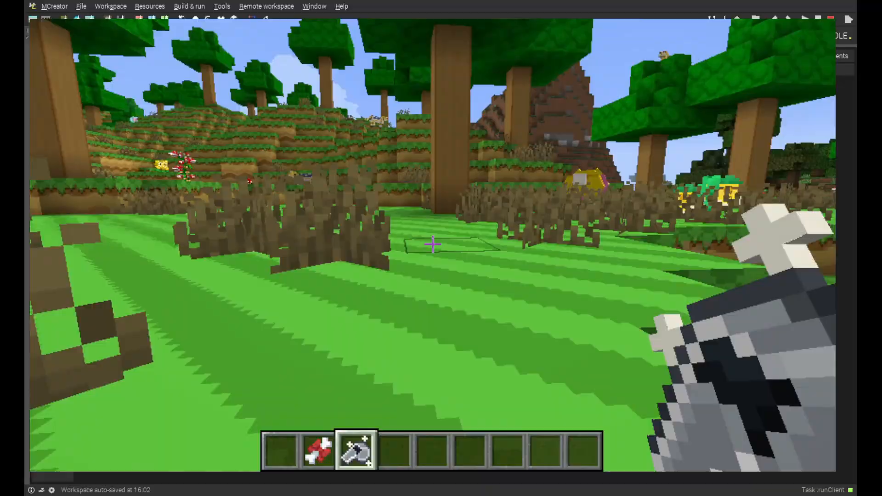
Move the whistle to the off-hand and back away from Oatchi to test whether it follows
key(f)
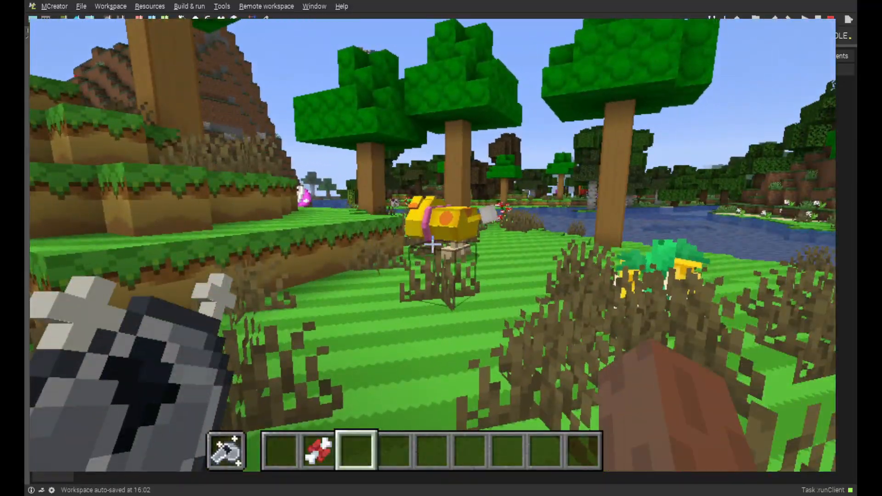
key(s)
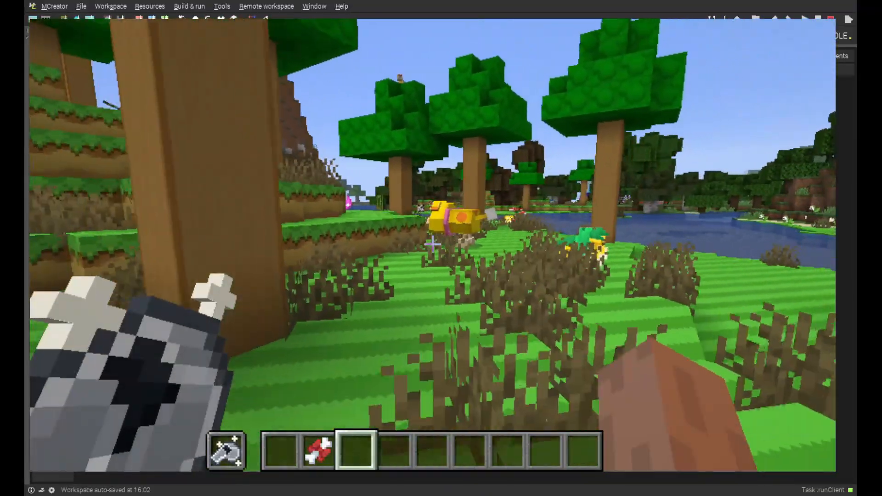
key(s)
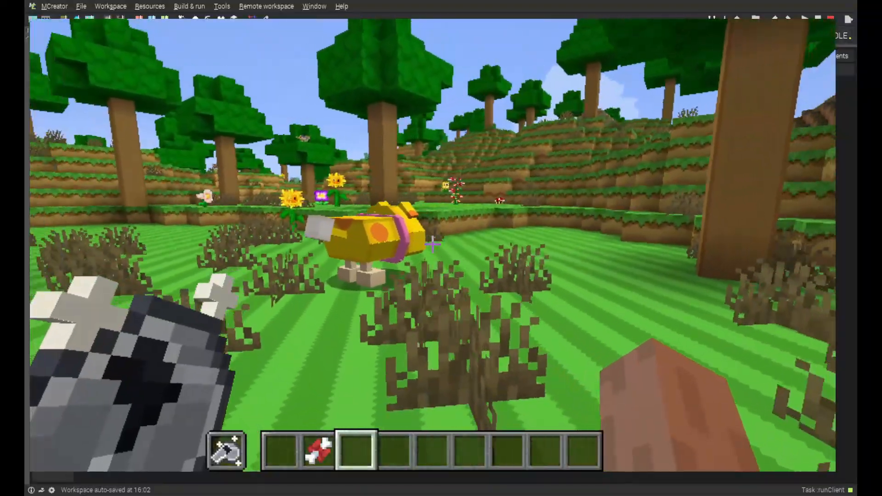
key(s)
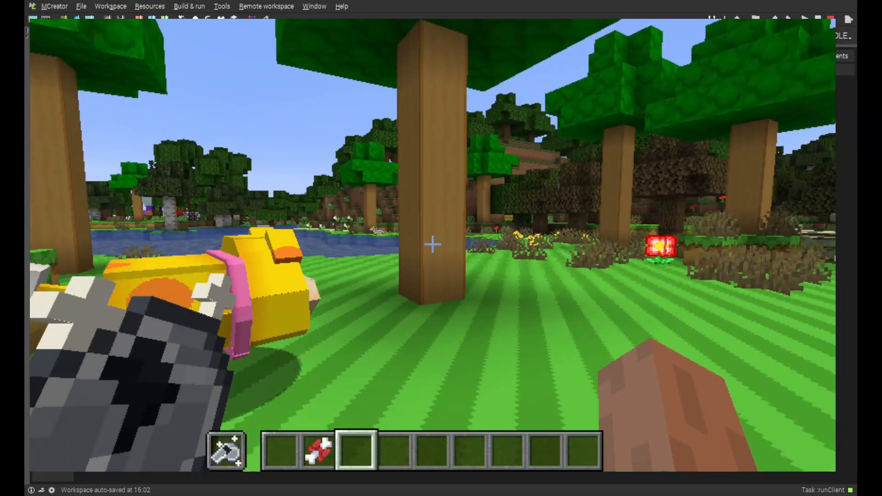
Add an Iron Sword from the Combat items to the fourth hotbar slot
key(e)
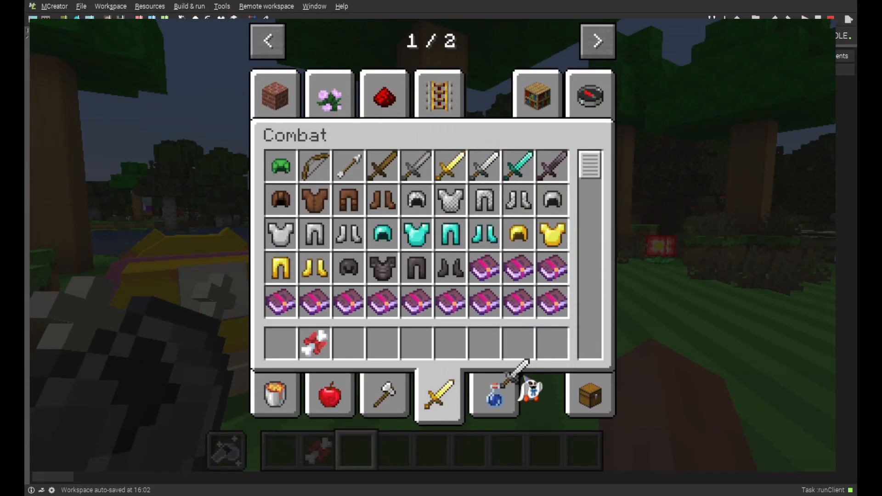
key(e)
scroll(432, 243, down, 1)
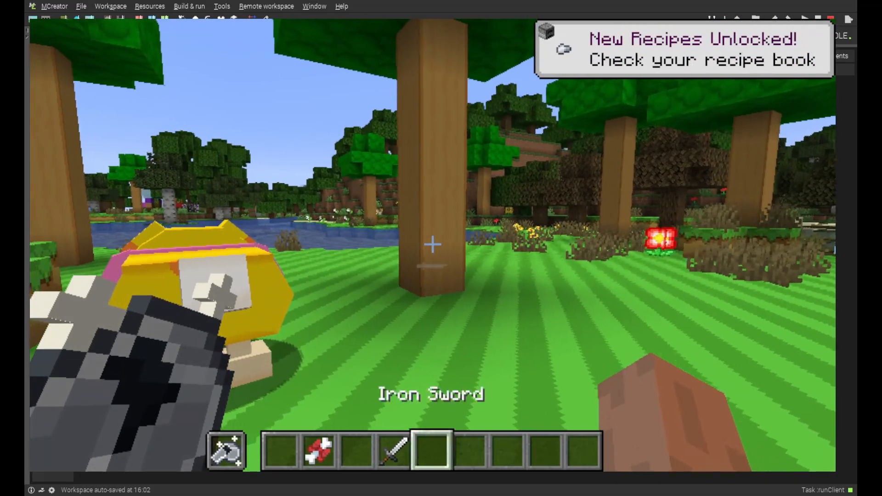
scroll(432, 243, up, 1)
scroll(432, 243, down, 1)
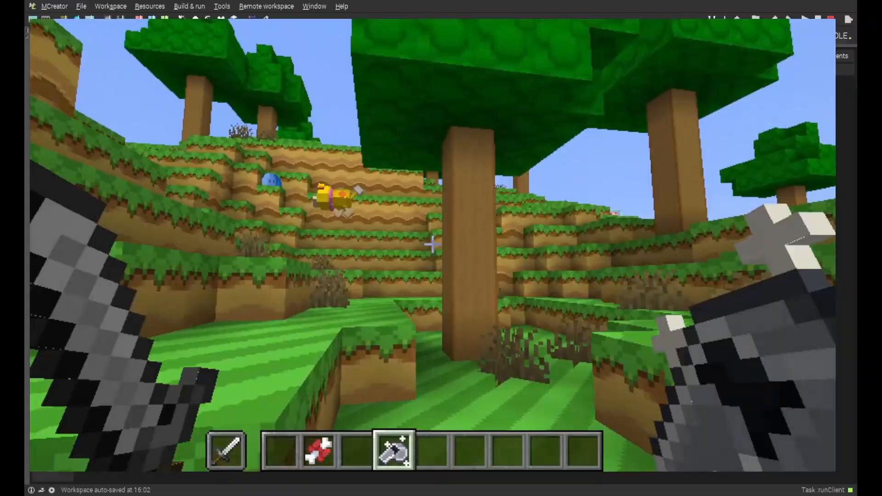
Approach Oatchi and the blue slime on the terraced hillside, then hold the sword with the whistle in the off-hand
key(w)
scroll(432, 244, down, 1)
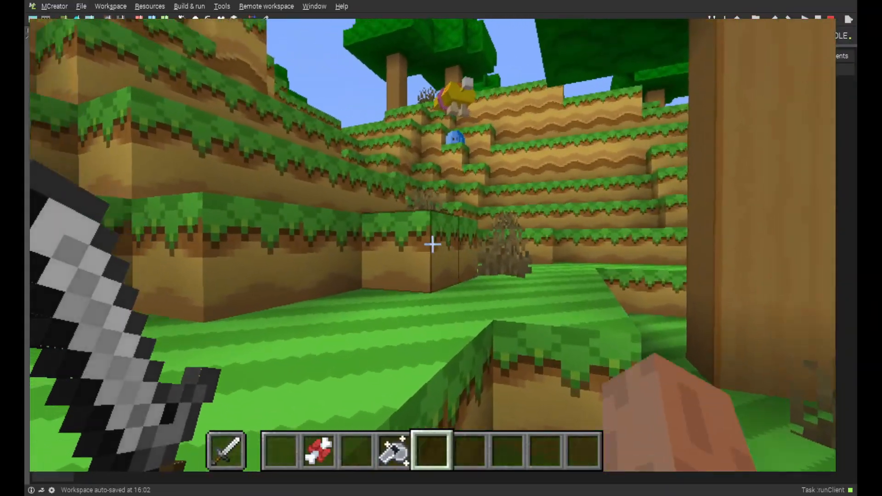
key(w)
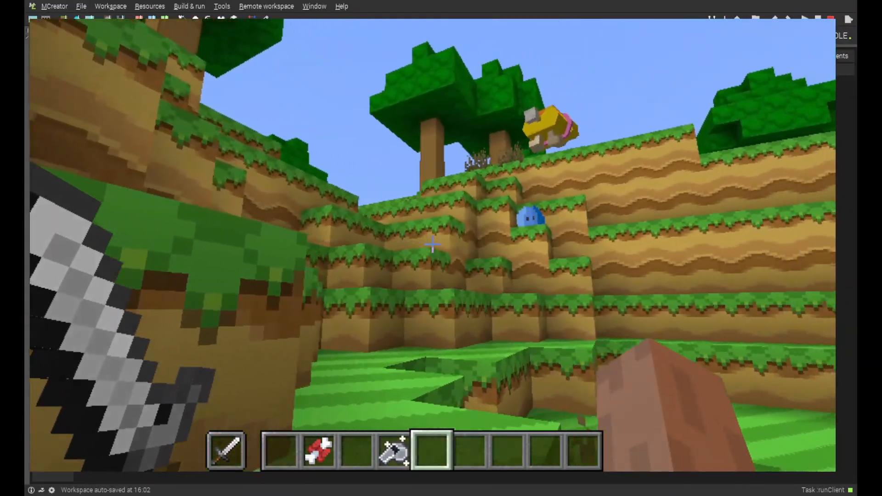
scroll(432, 244, down, 4)
scroll(432, 244, up, 5)
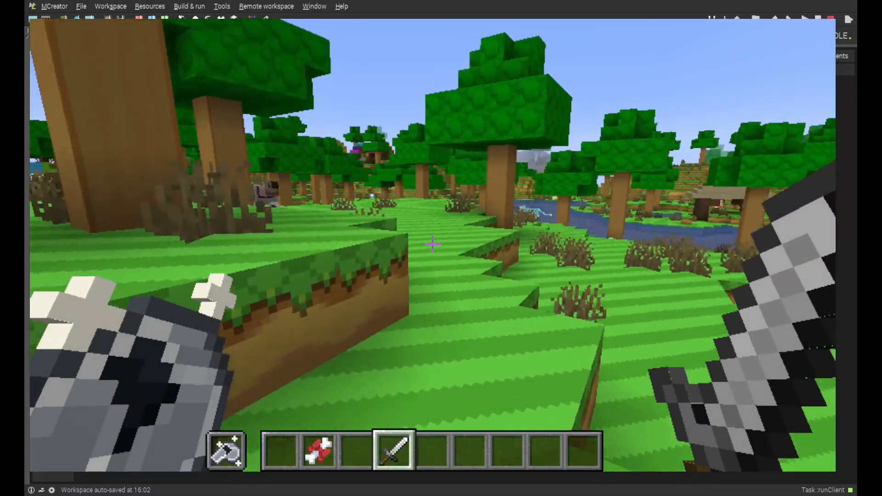
Roam the grassland with the iron sword and off-hand whistle, approaching the white-and-orange animal to test Oatchi's combat help
key(w)
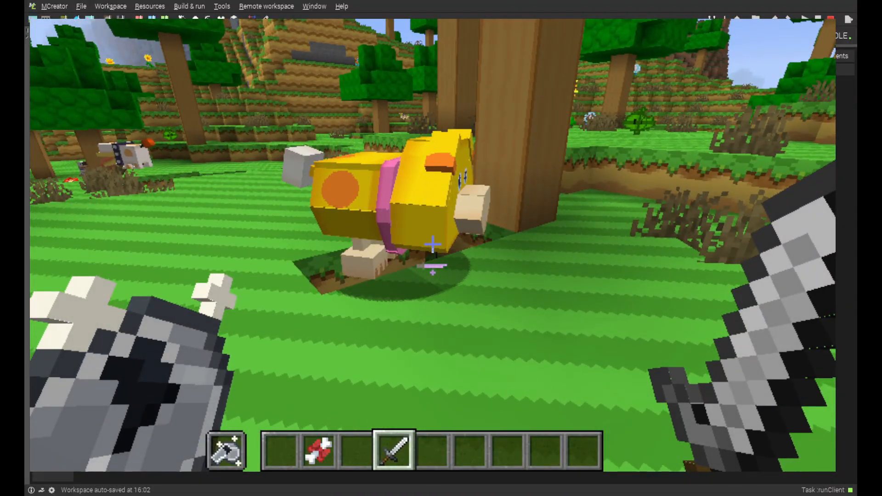
key(w)
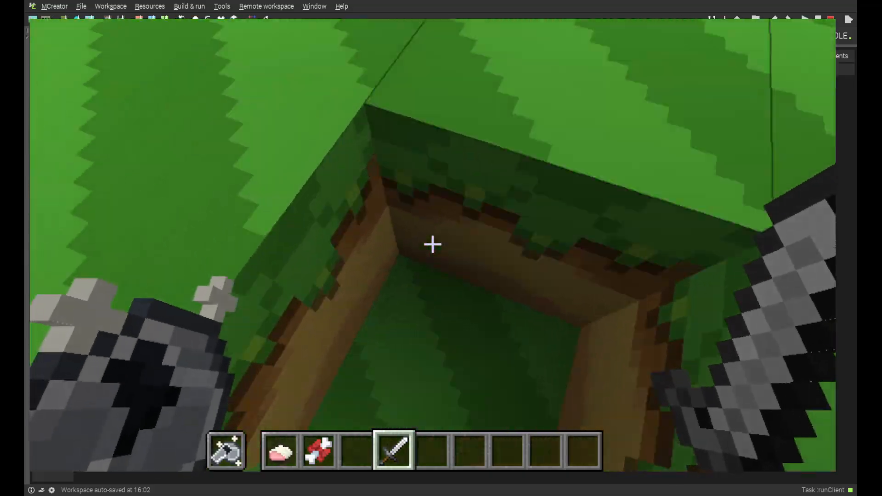
key(w)
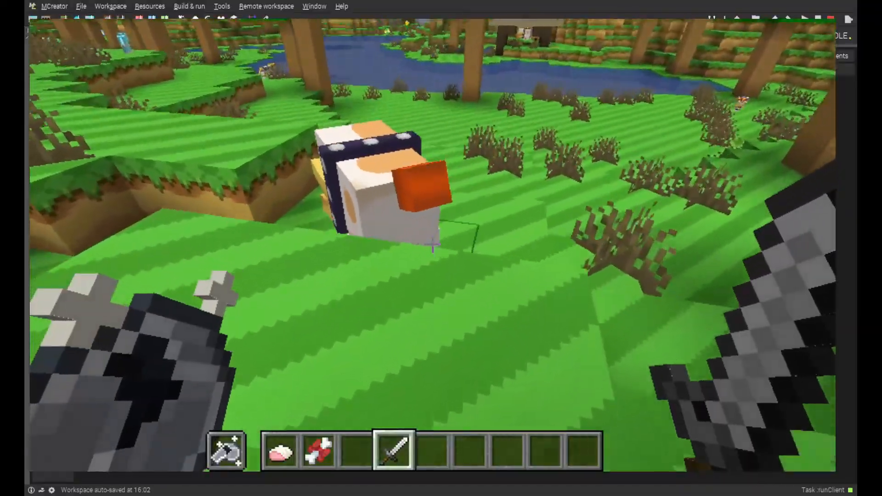
key(w)
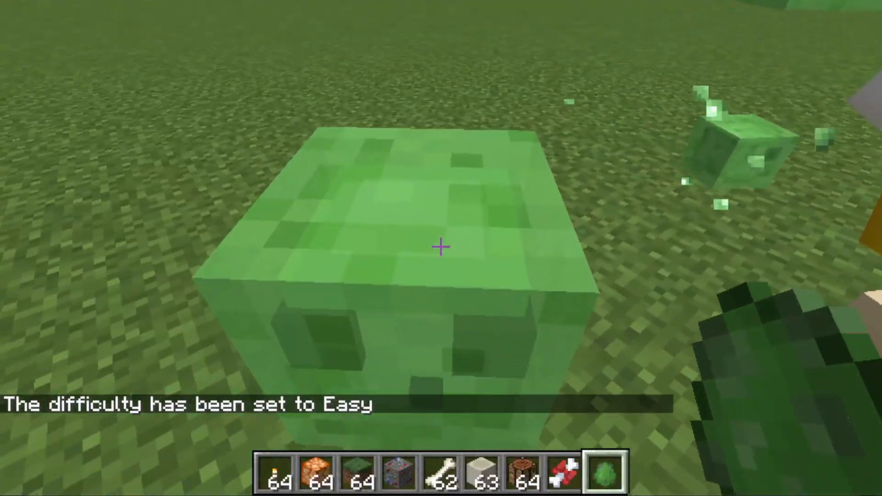
In the flat test world, hit the green slimes around Oatchi to test whether it attacks the owner's targets
click(441, 247)
key(s)
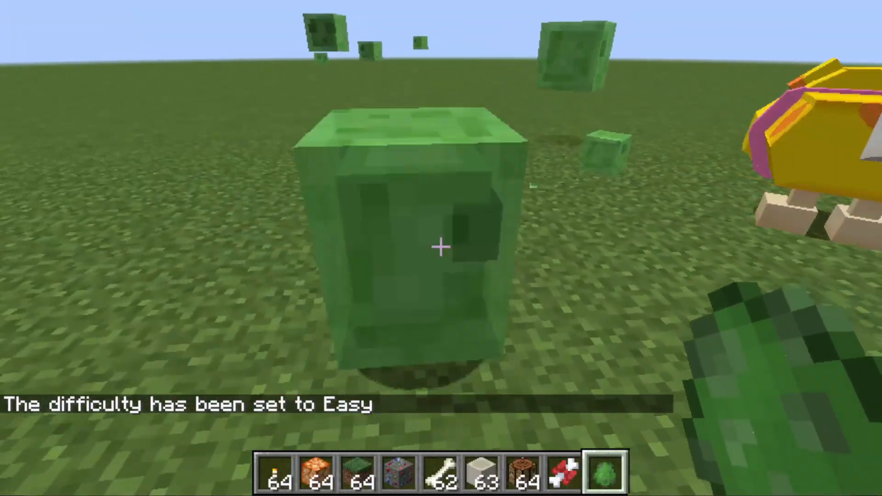
click(441, 247)
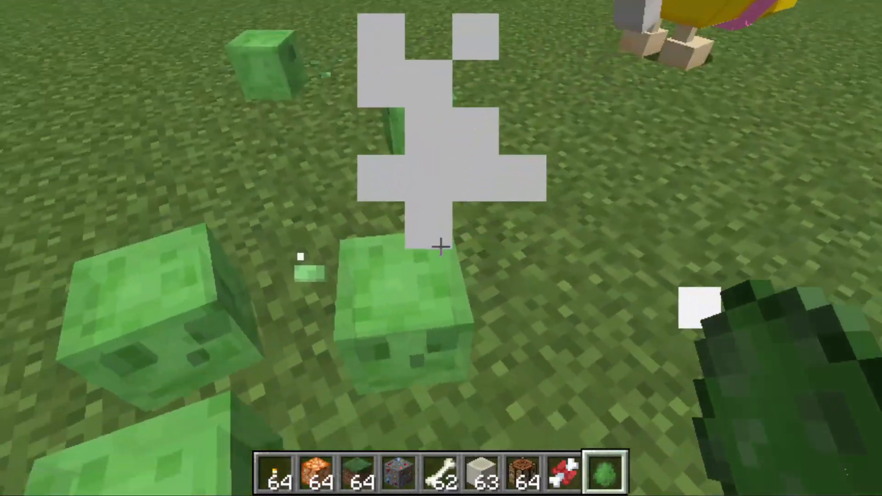
click(441, 247)
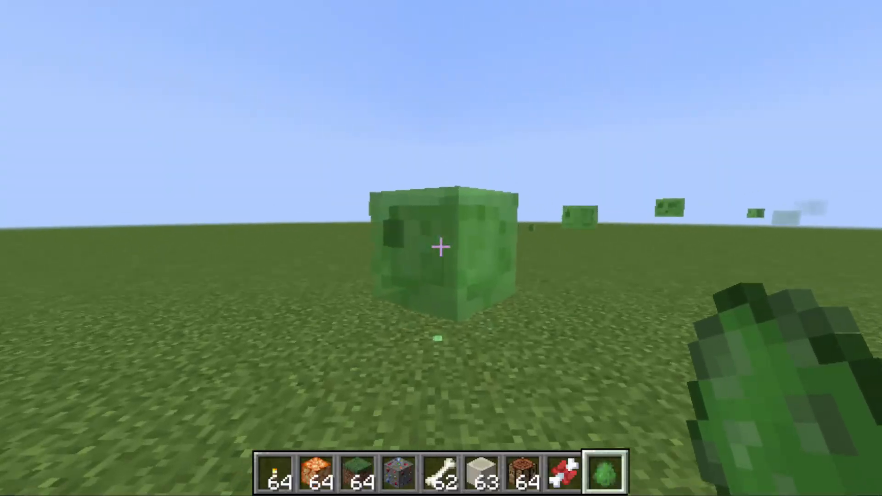
Move around the green slimes and Oatchi in the flat world to examine how Oatchi behaves during combat
key(w)
key(s)
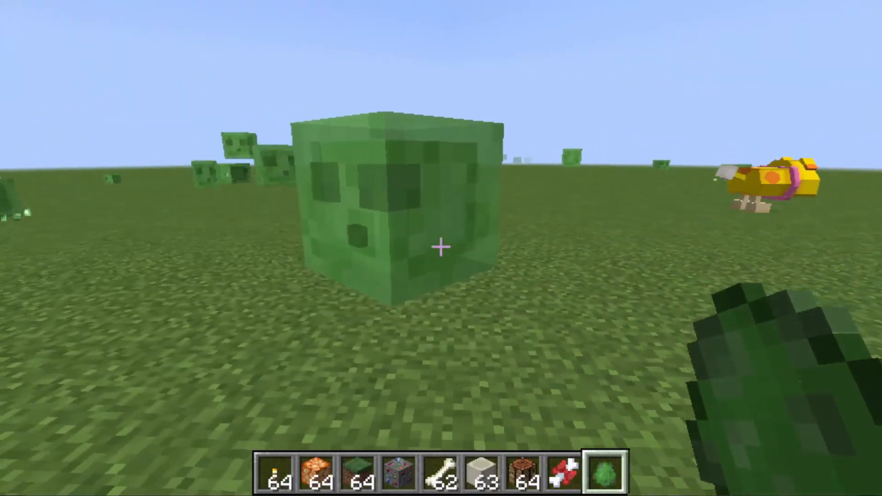
key(s)
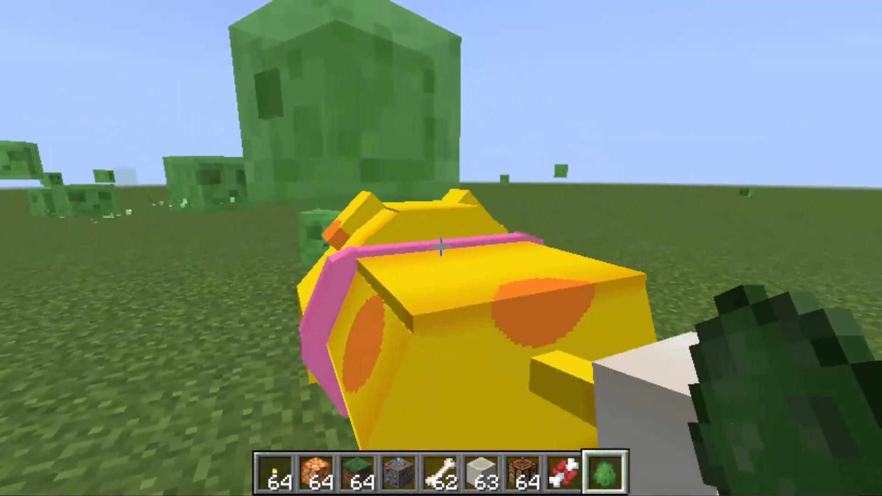
key(s)
key(w)
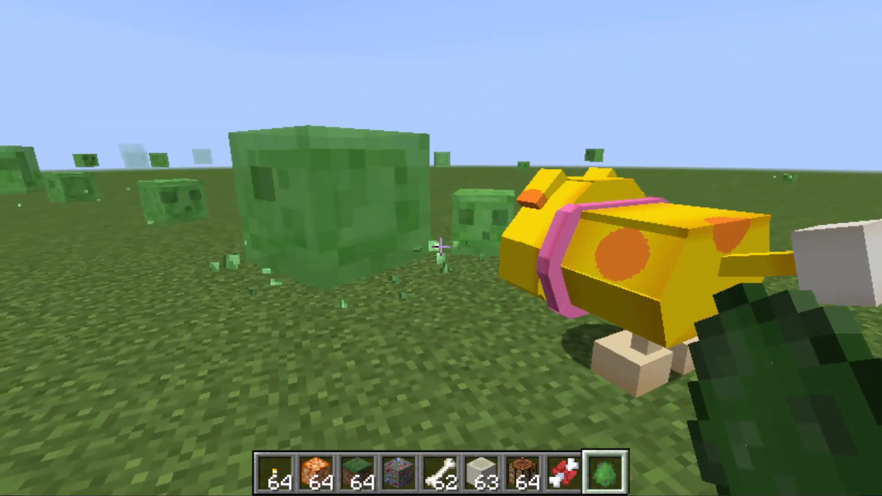
key(s)
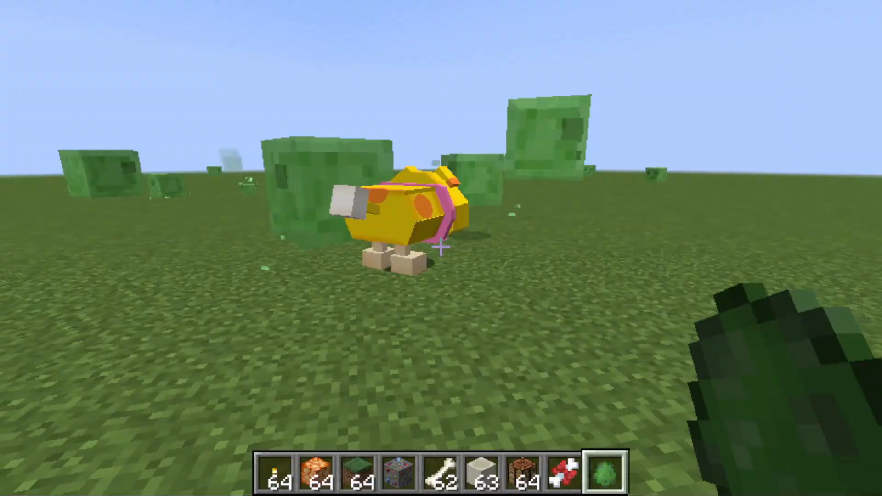
key(w)
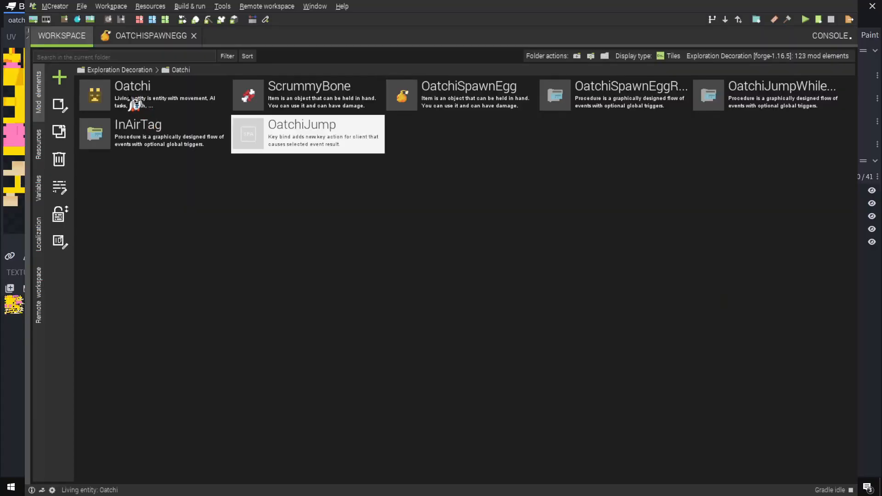
In Oatchi's AI goals, move the follow-owner, both hurt-entities and melee attack tasks directly under the list header, detaching the wander group
double_click(135, 104)
click(544, 473)
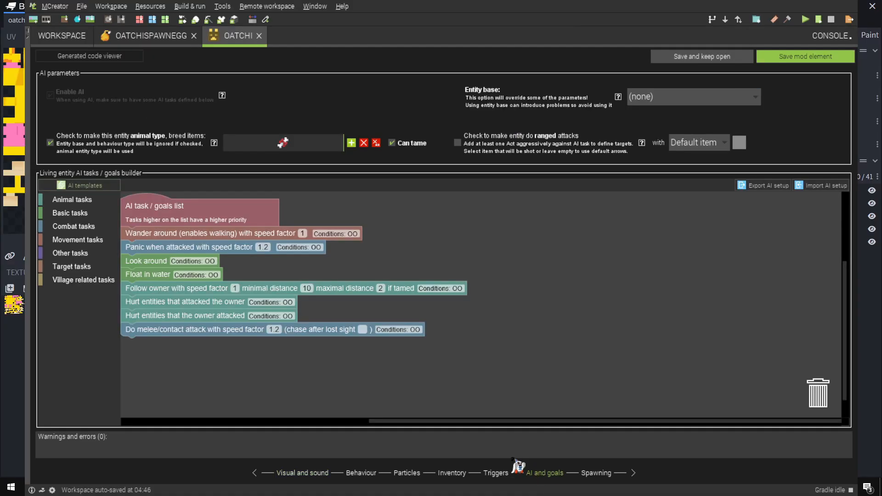
drag(176, 248, 211, 334)
click(348, 269)
drag(348, 271, 596, 272)
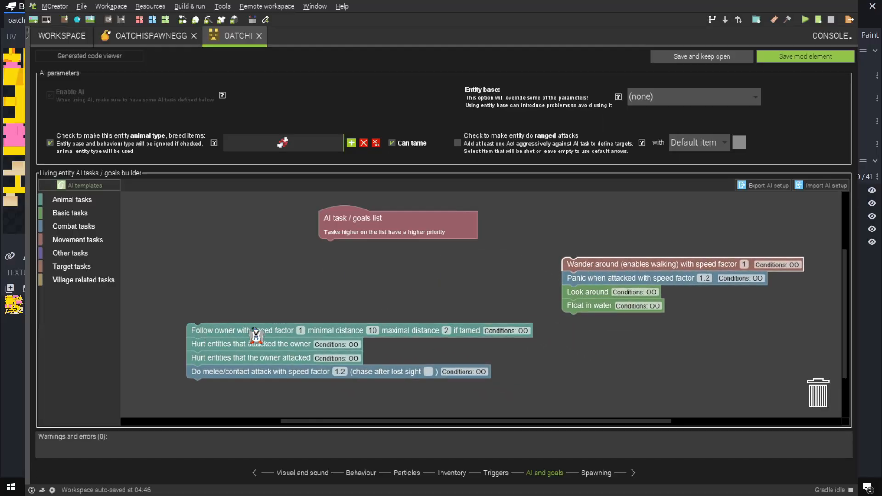
drag(211, 331, 294, 235)
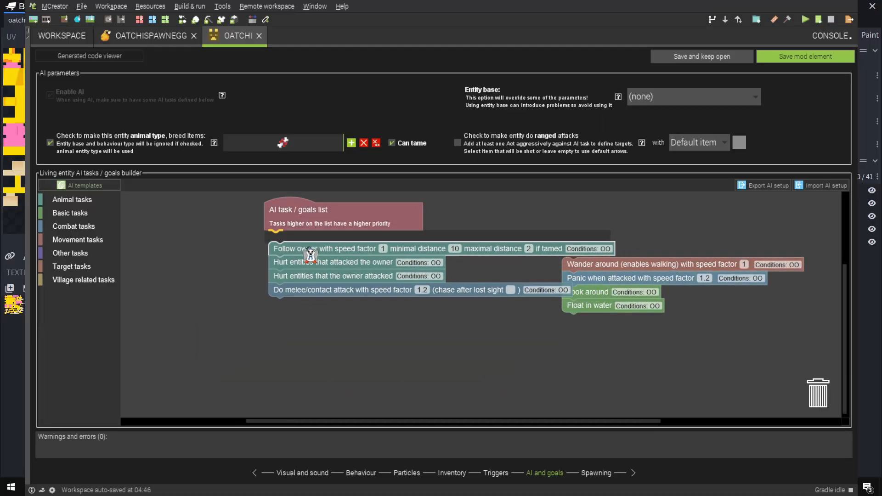
Keep the hurt-entities tasks between follow-owner and melee attack, append the wander, panic, look-around and float tasks below, and save Oatchi
drag(289, 267, 266, 226)
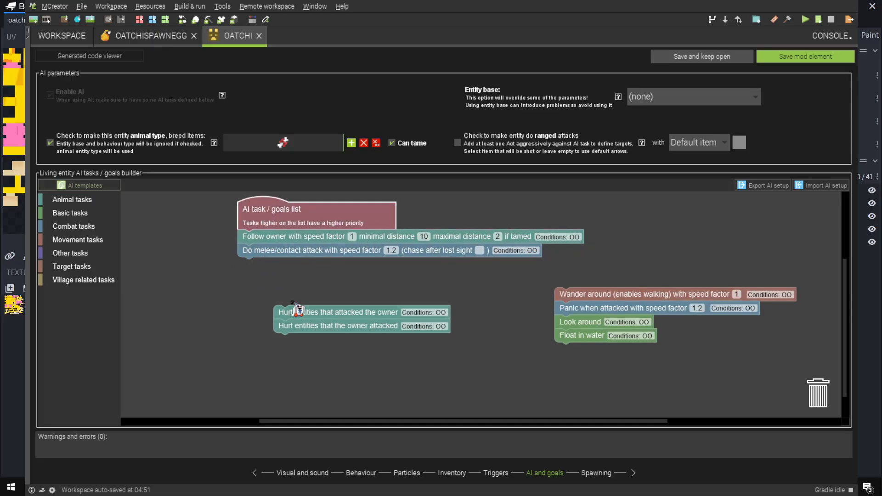
mouse_move(291, 310)
mouse_down()
mouse_move(271, 307)
mouse_move(256, 264)
mouse_move(278, 304)
mouse_up()
drag(261, 252, 250, 265)
drag(257, 302, 272, 290)
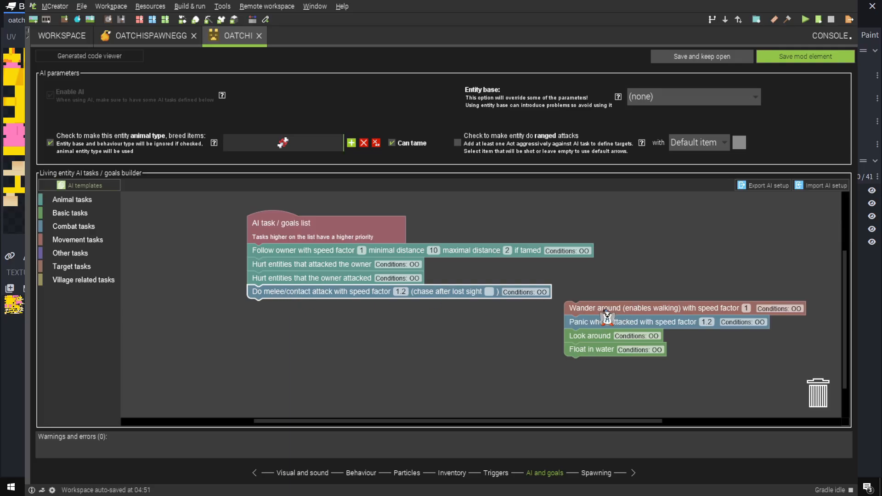
drag(606, 317, 300, 330)
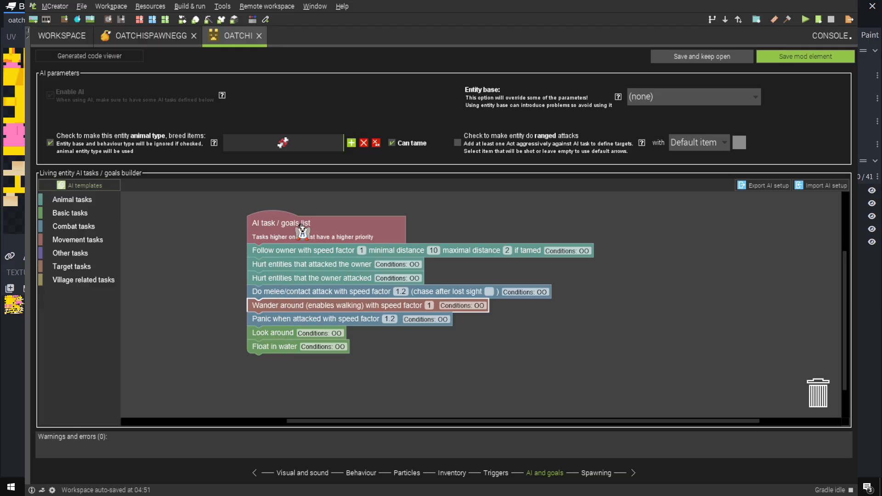
click(801, 57)
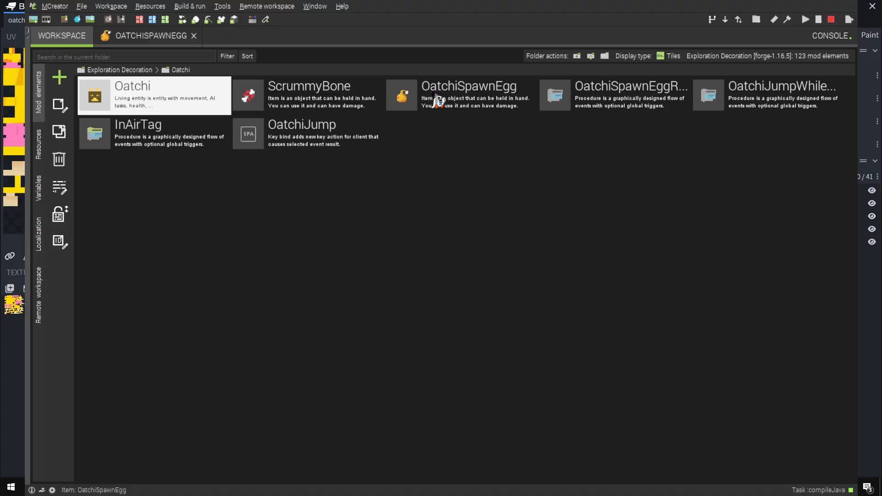
Resume the desert test world, spawn Oatchi on the sand with its spawn egg, and walk up to it
click(439, 96)
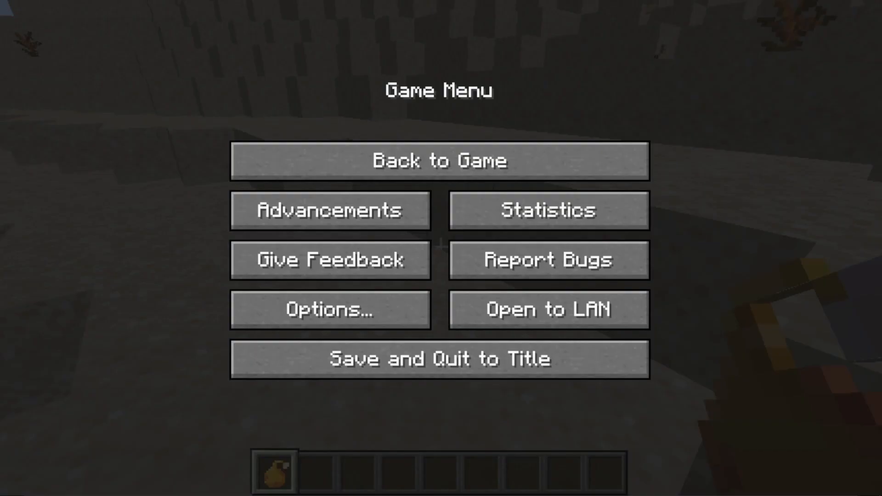
click(473, 148)
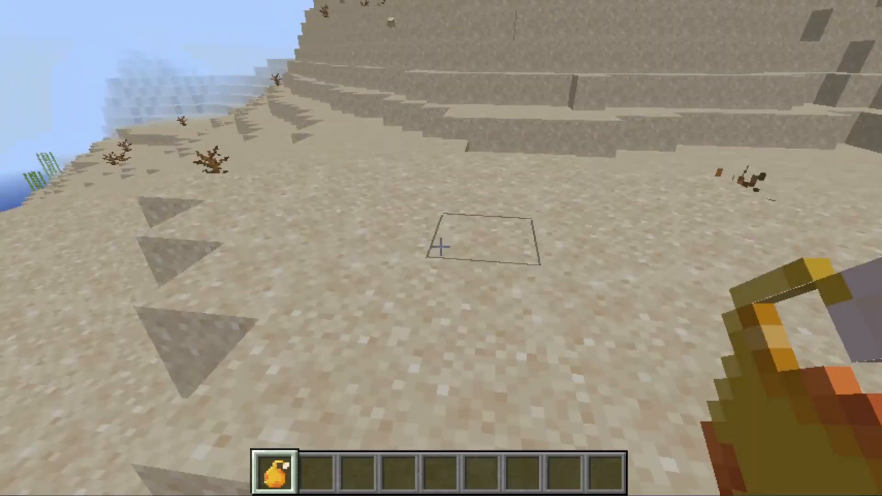
right_click(441, 248)
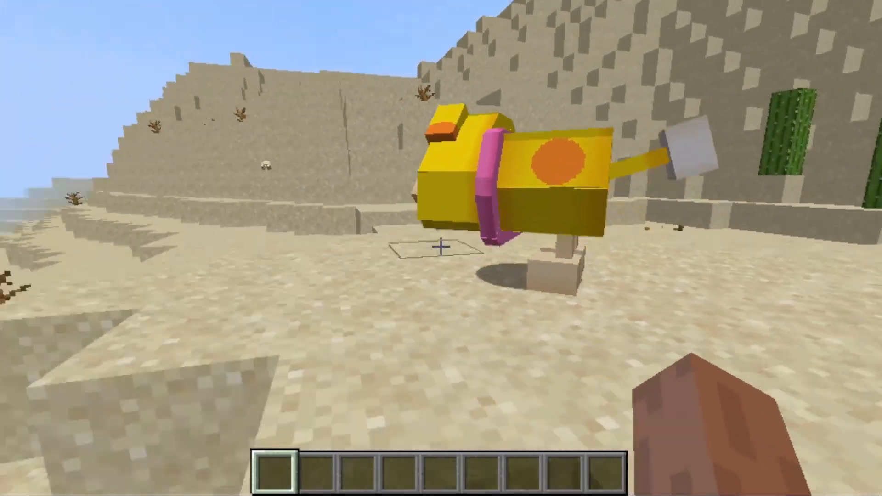
key(w)
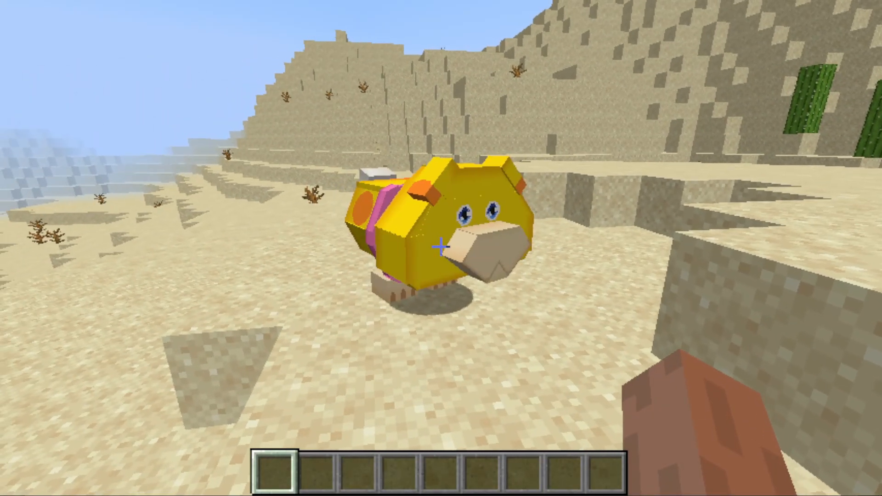
Turn on the display of entity hitboxes, then hide the debug information and return to first-person view
key(F3)
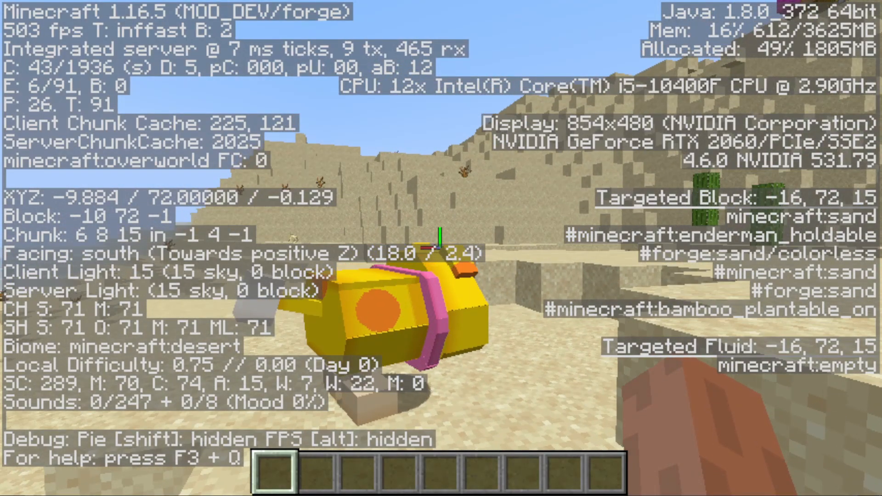
key(F5)
key(F5)
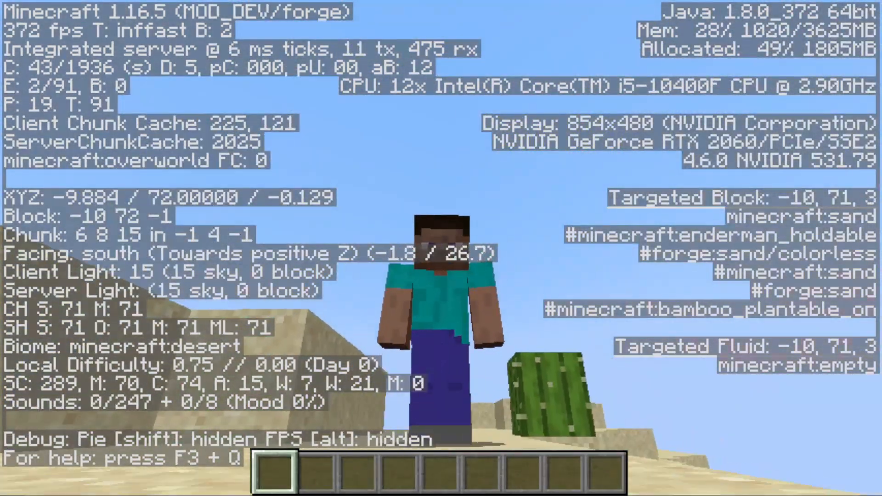
key(F5)
key(F2)
key(F3+b)
key(F3)
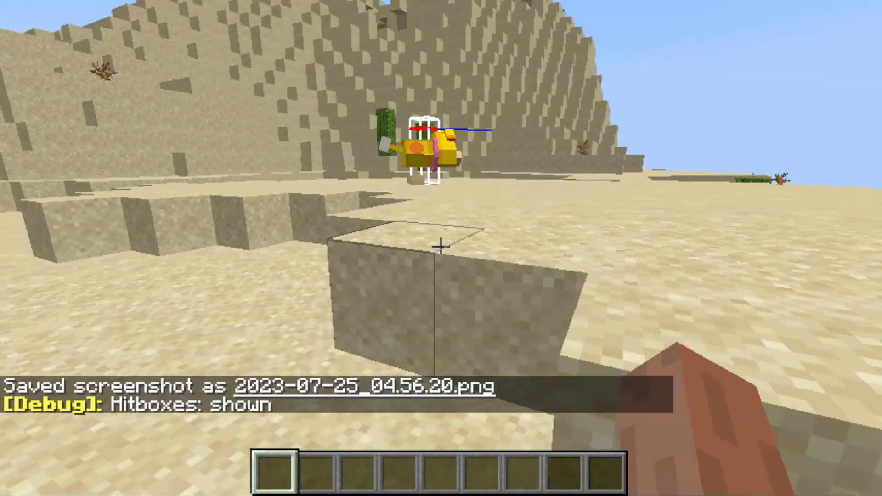
Walk around Oatchi in the desert to examine how its hitbox fits the head, body and tail
key(w)
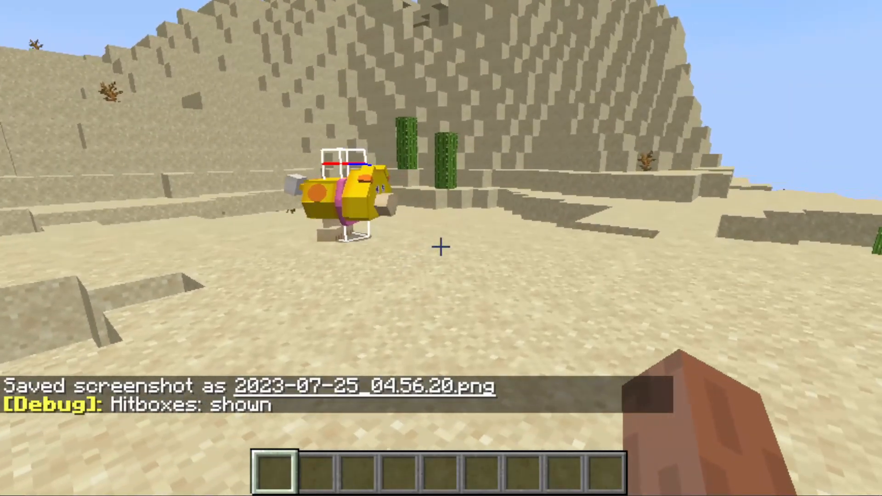
key(w)
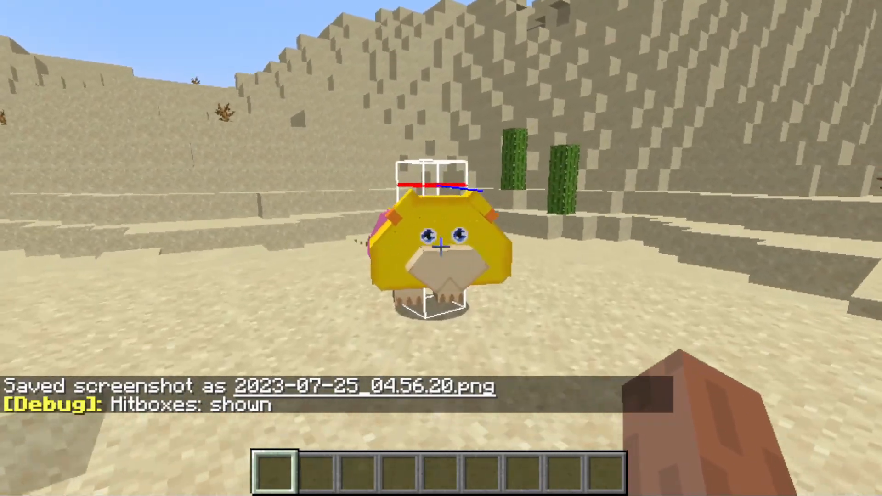
key(a)
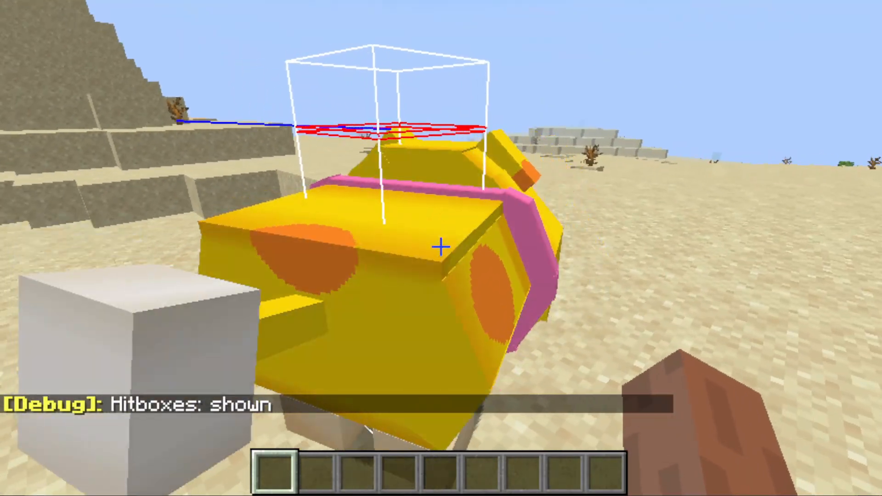
key(d)
key(d)
key(w)
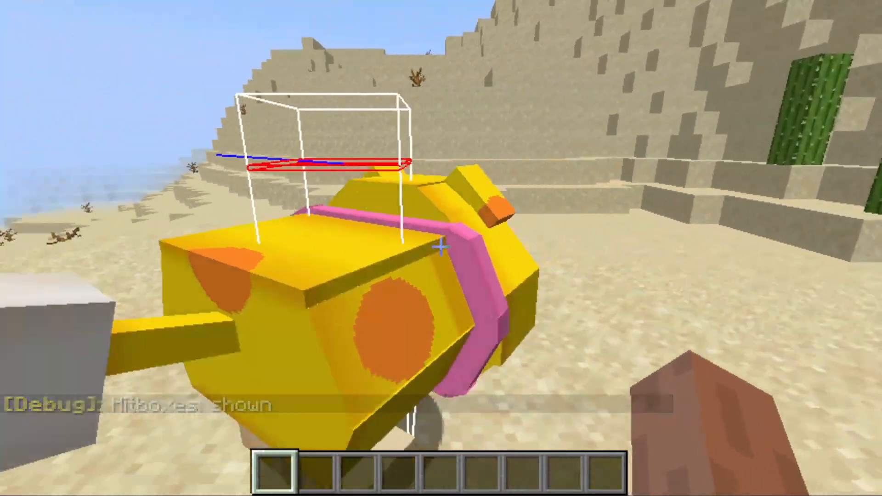
key(a)
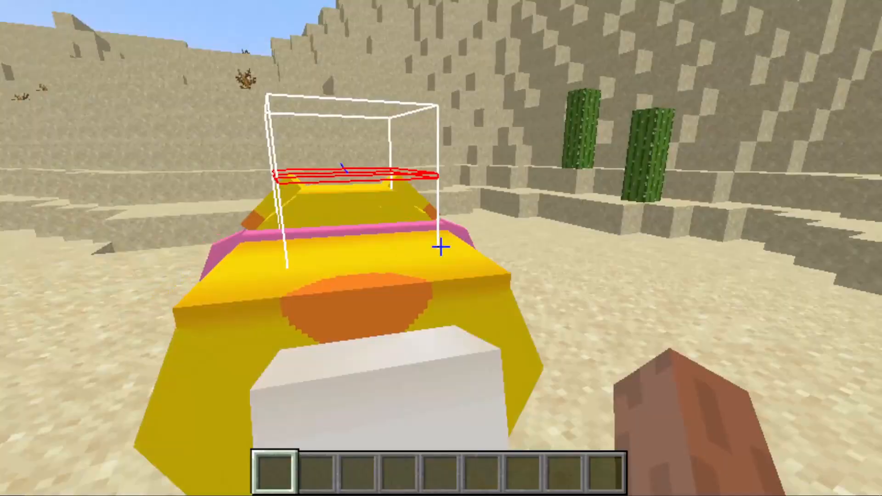
key(w)
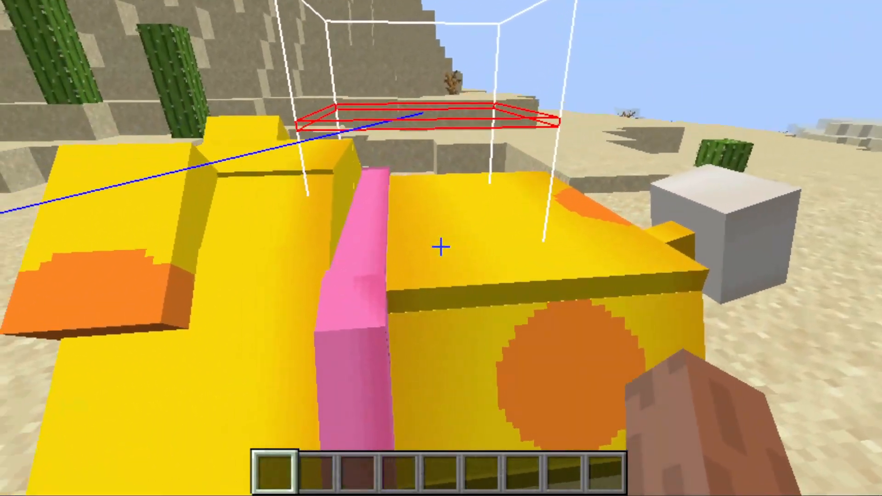
key(a)
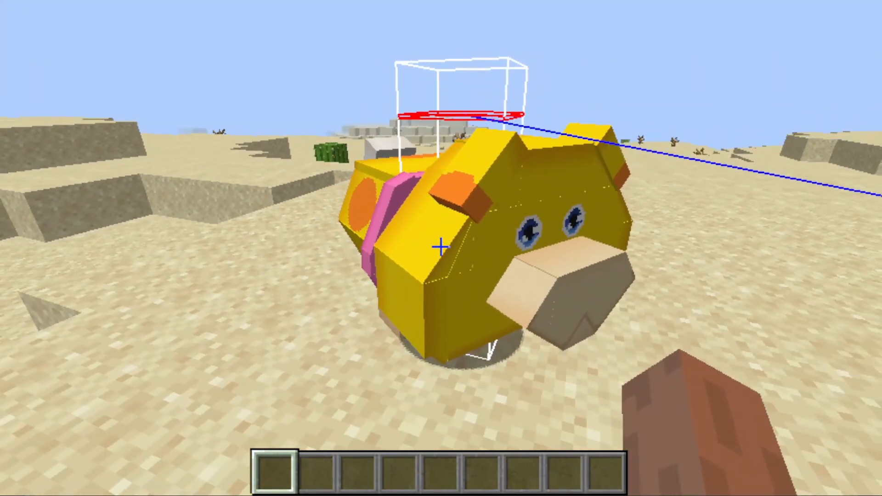
key(d)
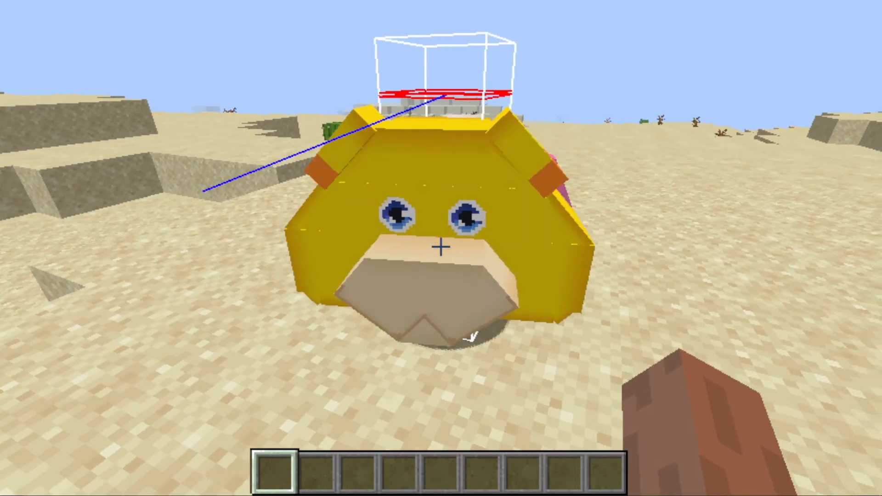
key(s)
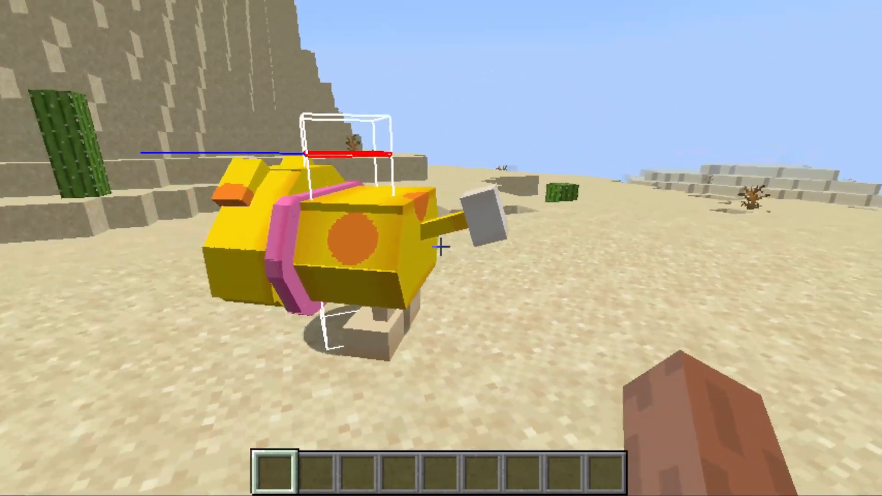
Approach Oatchi from behind, mount it, and change the camera perspective to check the riding position
key(a)
key(w)
right_click(440, 247)
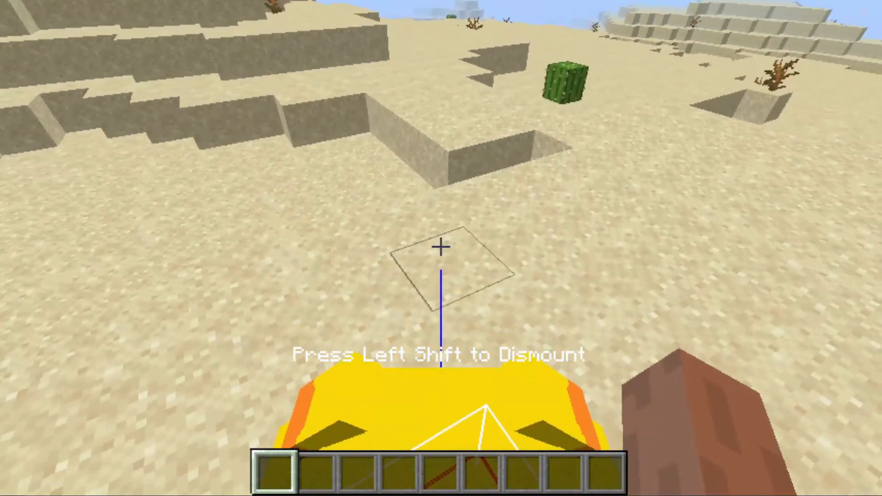
key(F5)
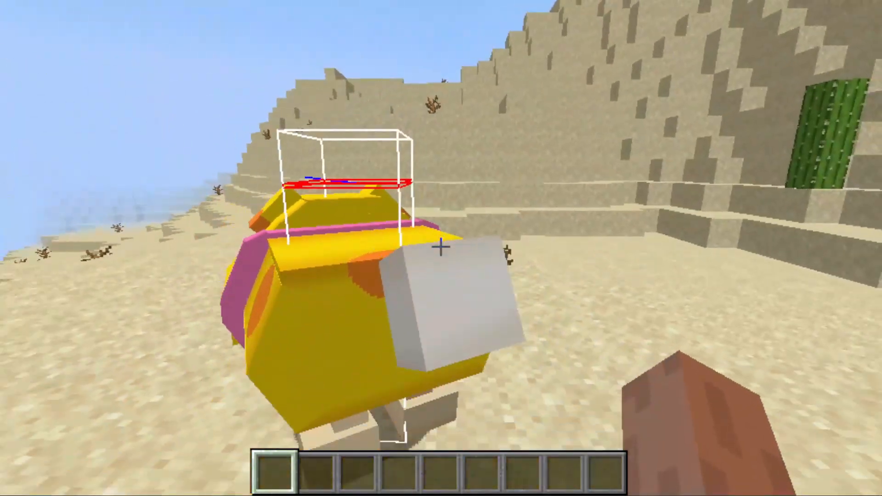
Circle the dismounted Oatchi again, comparing its hitbox width and height with the model from the side, front and rear
key(w)
key(a)
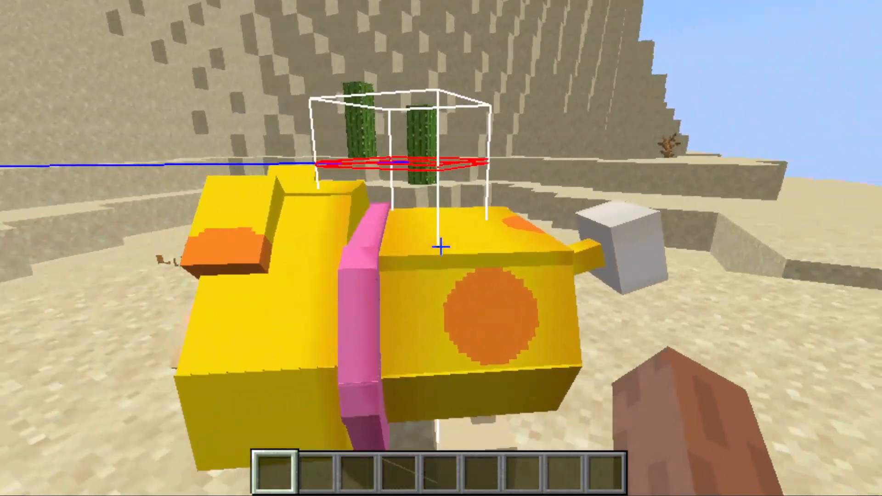
key(a)
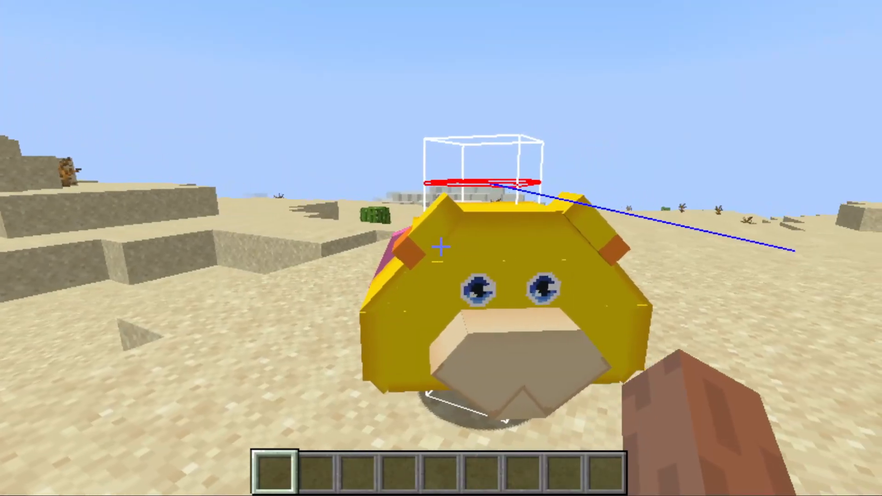
key(d)
key(w)
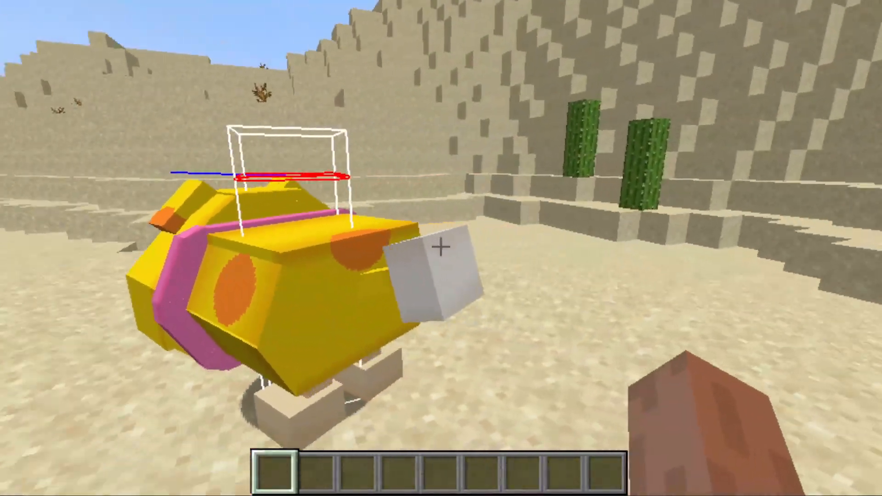
key(w)
key(a)
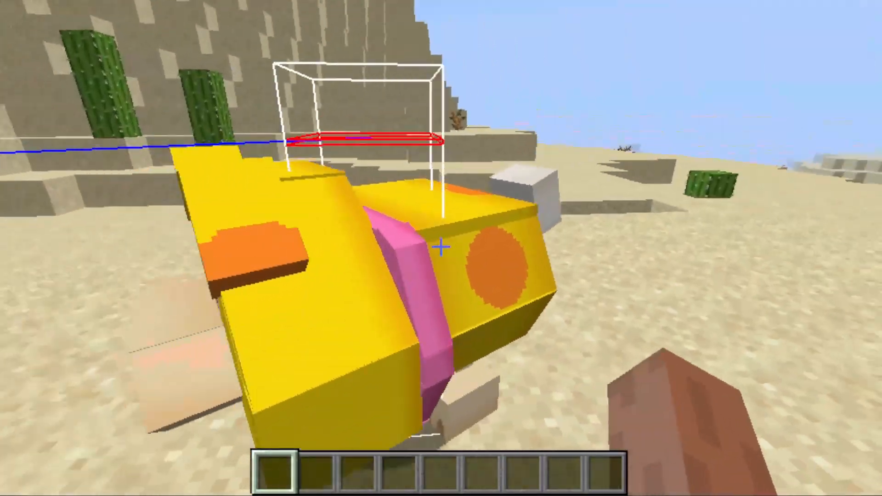
key(s)
key(a)
key(d)
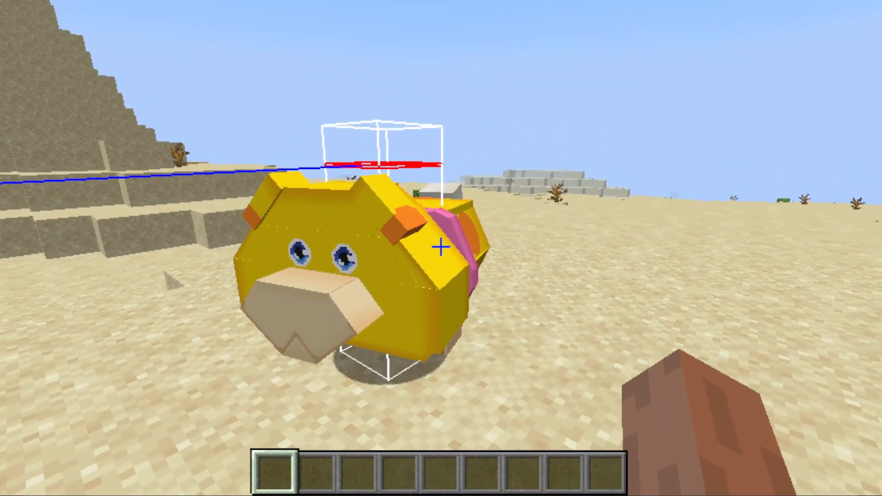
Walk around Oatchi once more, examining from both sides and the front how far the model extends beyond its narrow hitbox
key(a)
key(d)
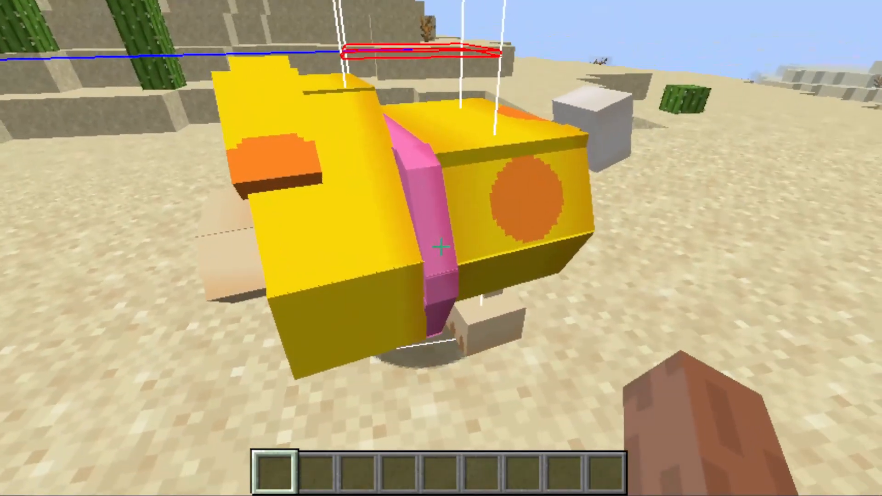
key(a)
key(a)
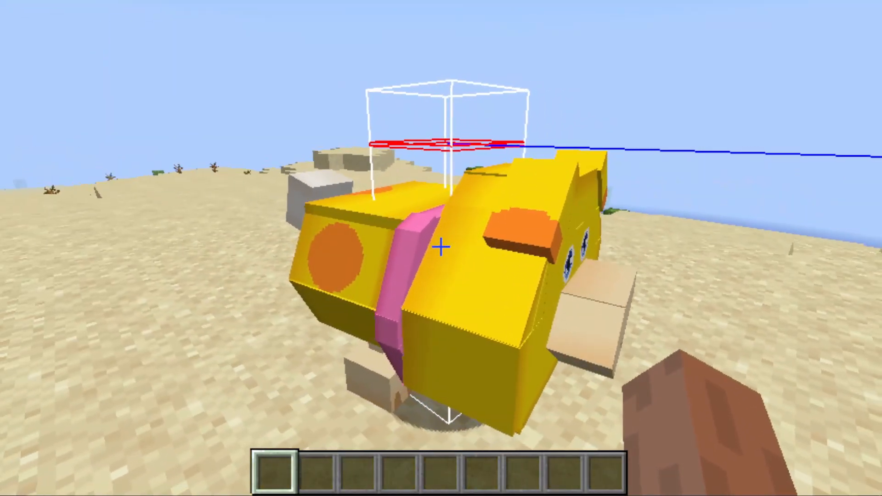
key(w)
key(a)
key(s)
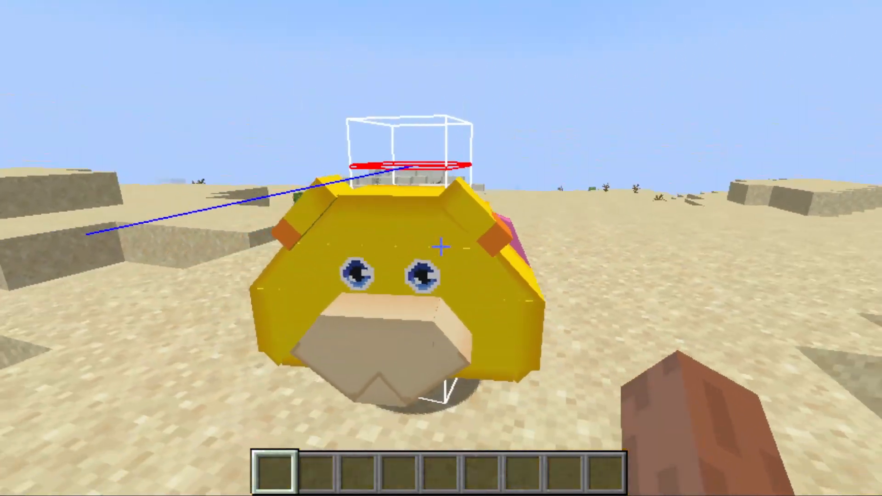
Save and leave the test world, close the running game, and return to the MCreator workspace
key(Escape)
click(456, 362)
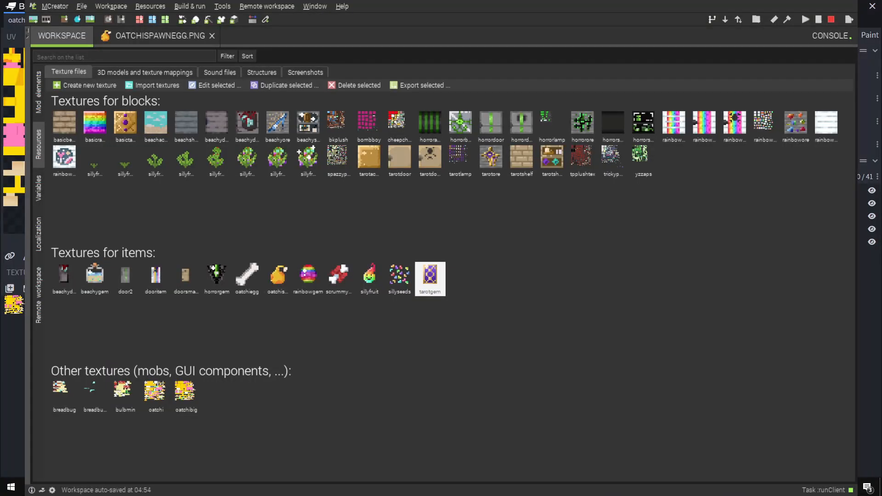
click(735, 230)
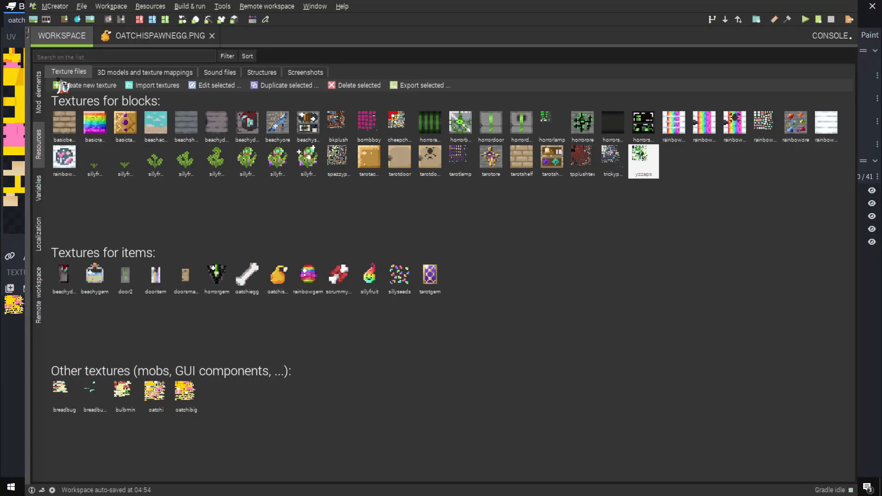
Set the Oatchi entity's bounding box to 1.8 wide and 1.4 high, and save the element while keeping it open
click(40, 95)
double_click(117, 102)
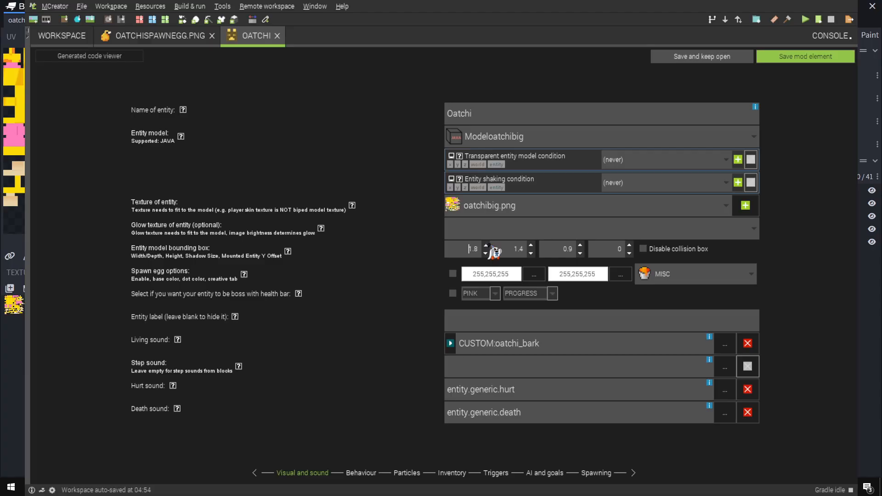
click(703, 57)
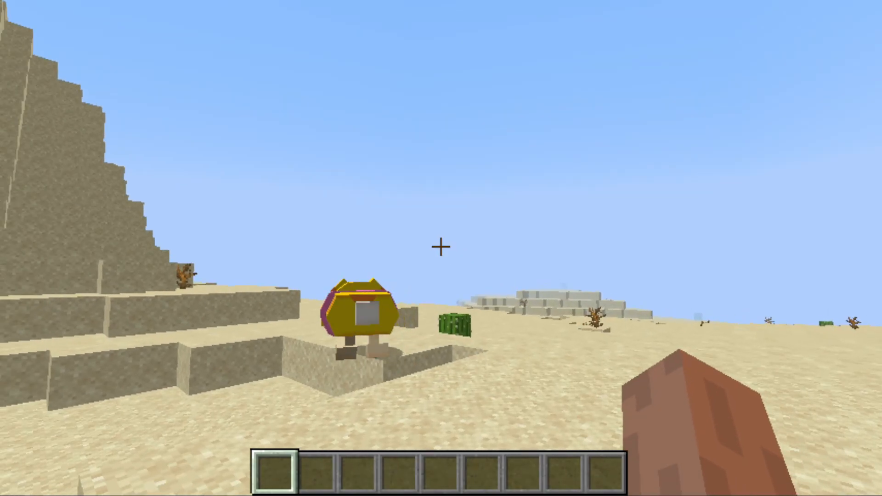
Show entity hitboxes in Minecraft, approach Oatchi, and mount and dismount it repeatedly to check the wider hitbox
key(F3+b)
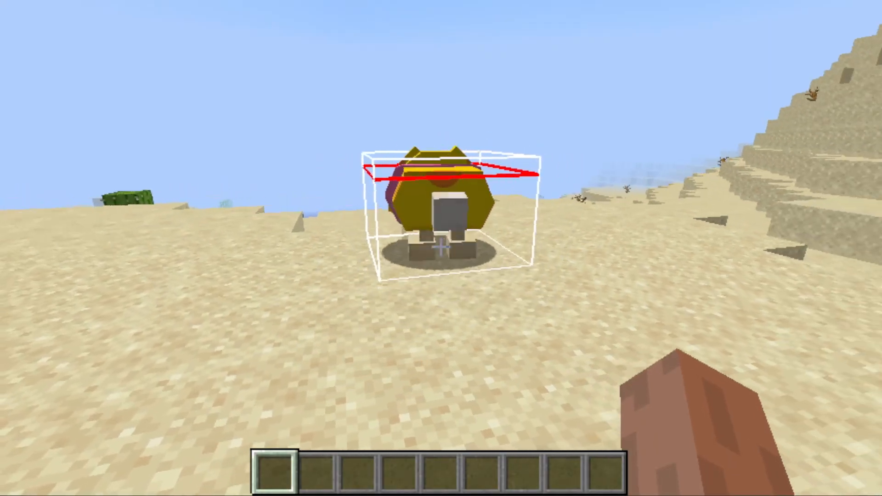
key(w)
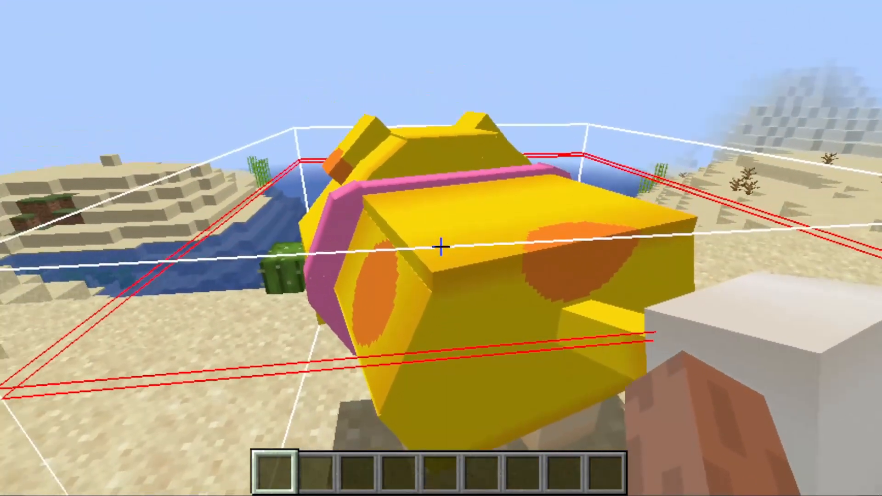
right_click(441, 248)
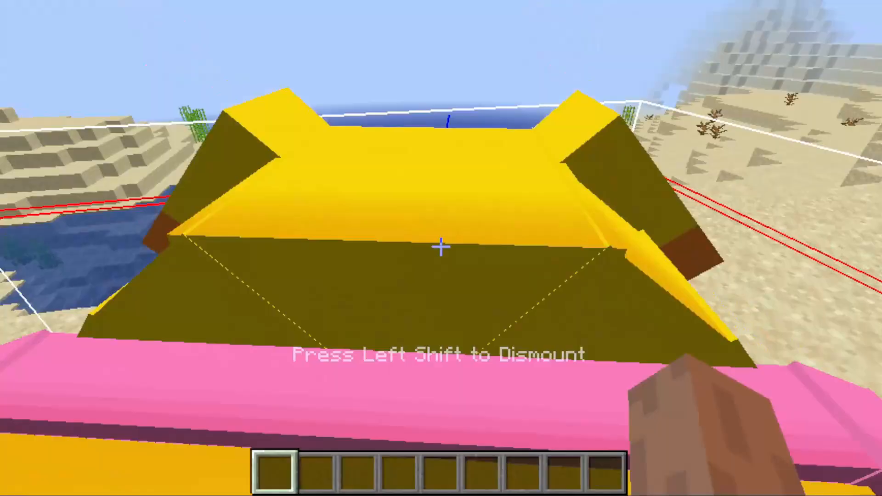
key(shift)
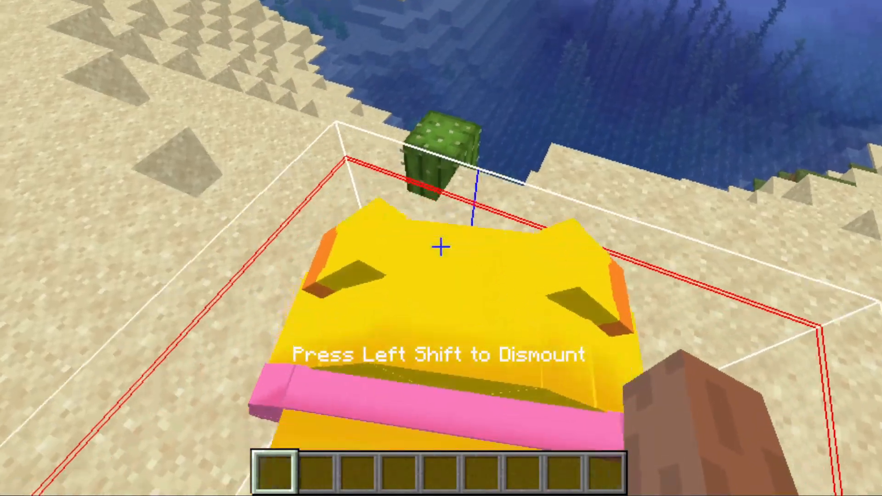
key(shift)
right_click(441, 248)
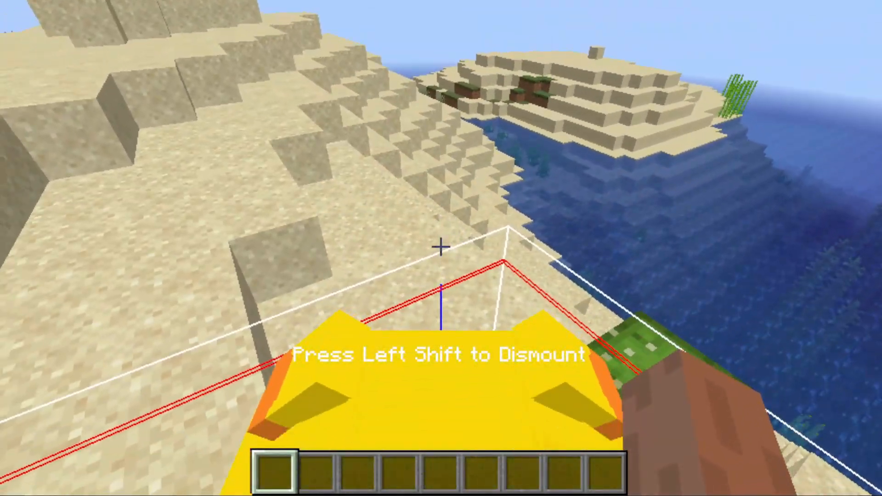
Ride Oatchi while switching between rear and front camera perspectives to examine the rider's seat and the hitbox
key(F5)
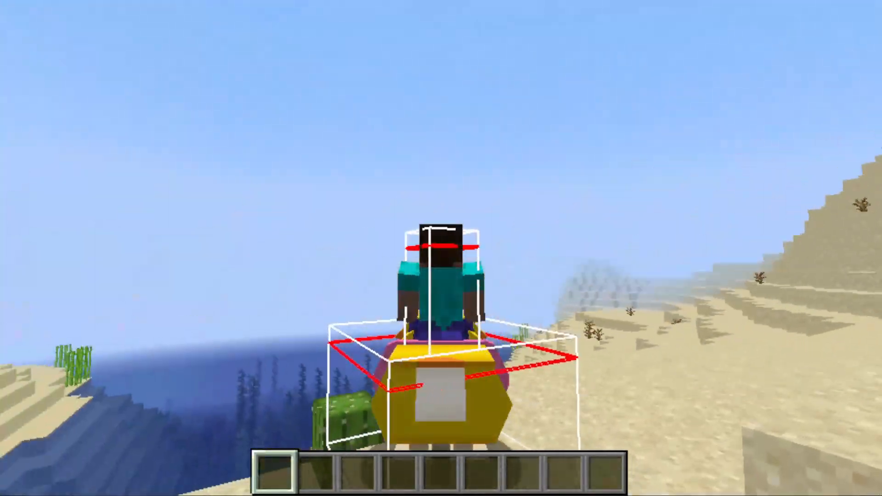
key(F5)
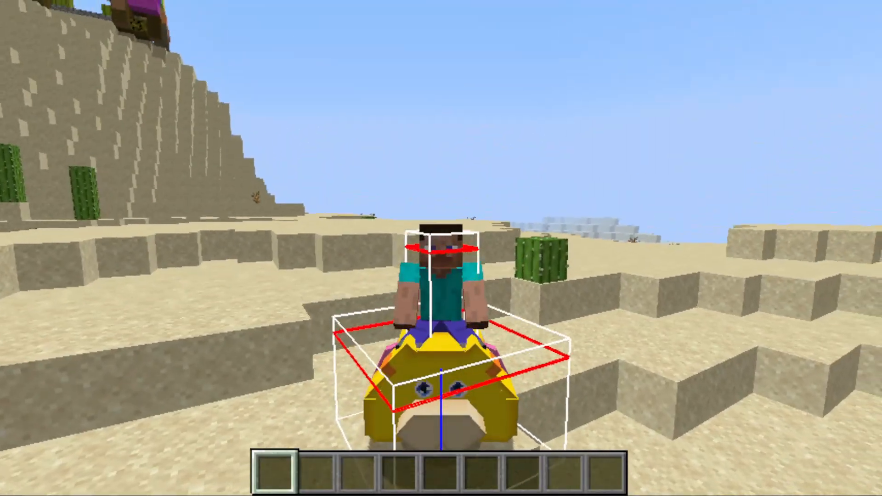
key(F5)
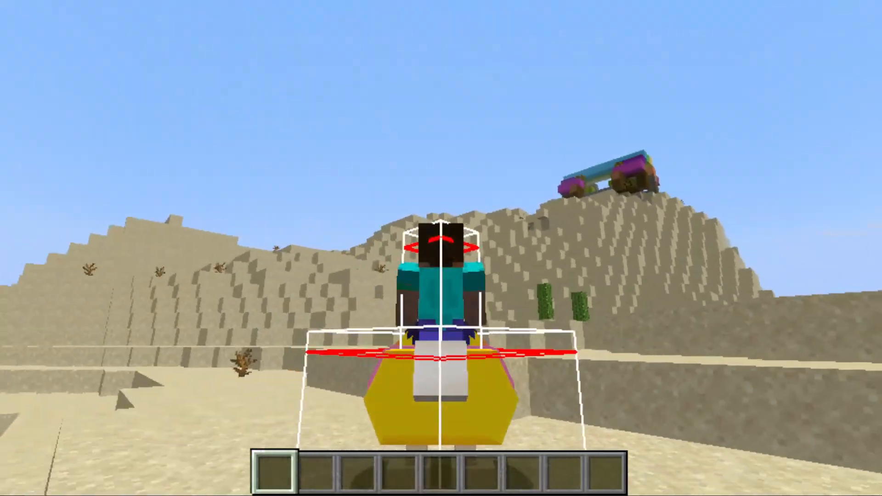
key(F5)
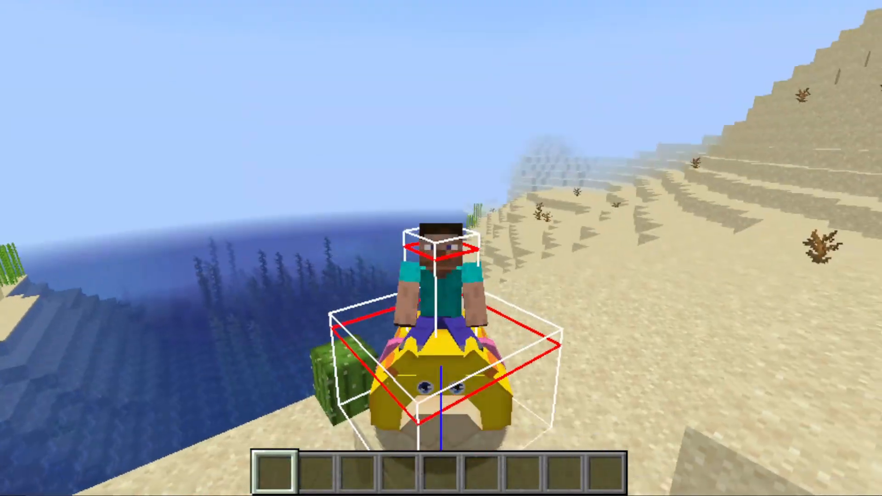
key(F5)
key(F5)
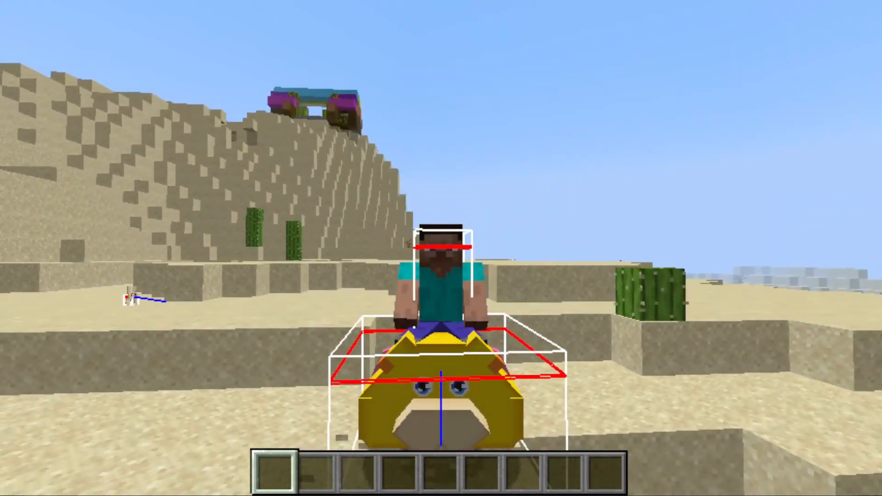
Save the world, return to the title screen, and quit Minecraft
key(Escape)
click(448, 367)
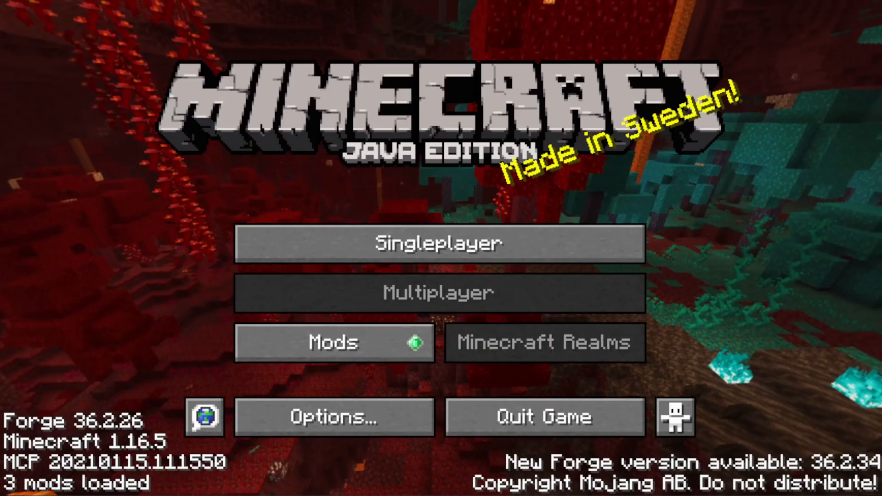
click(565, 420)
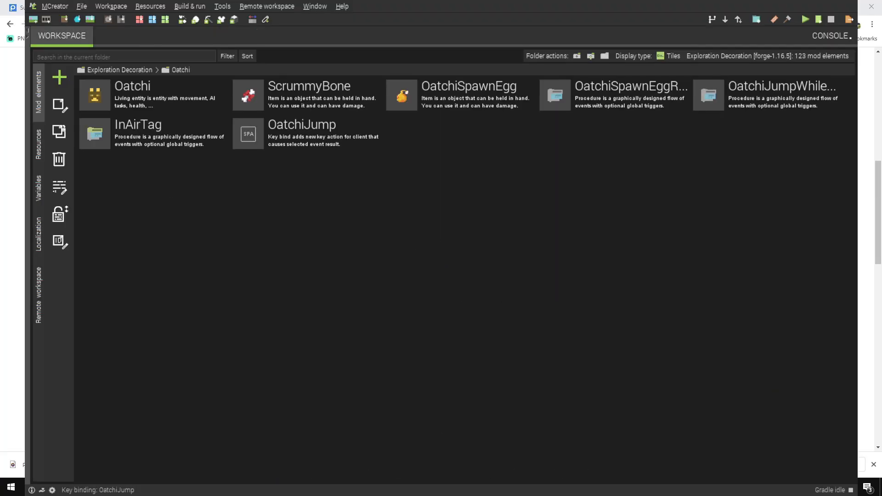
Create and save a crafting recipe named TestRecipe that turns three diagonally placed Silly Fruit into one Oatchi spawn egg item
click(308, 134)
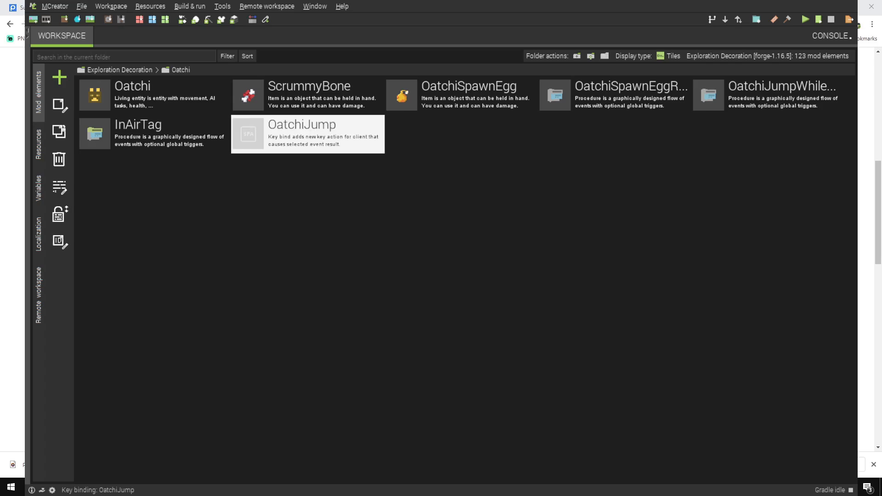
click(59, 77)
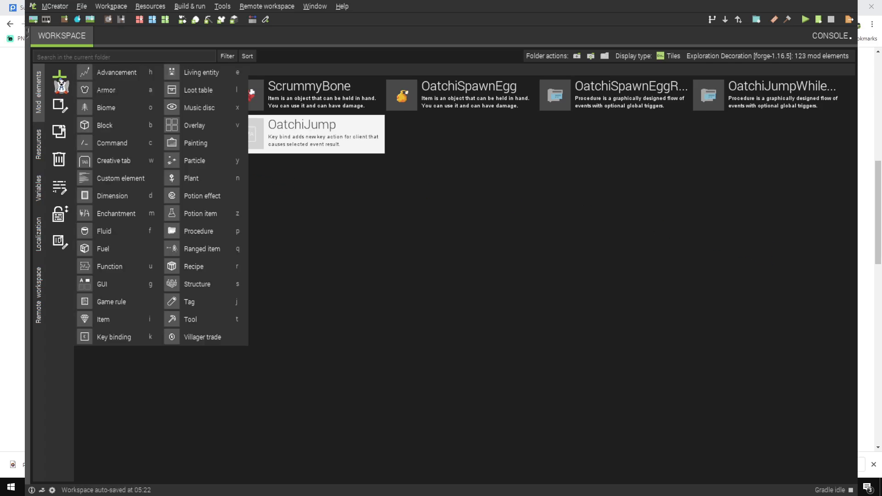
click(189, 267)
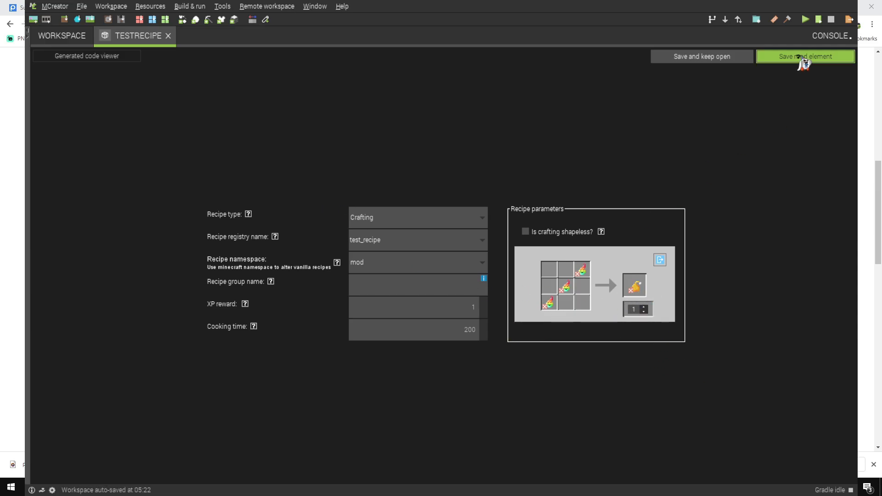
click(800, 57)
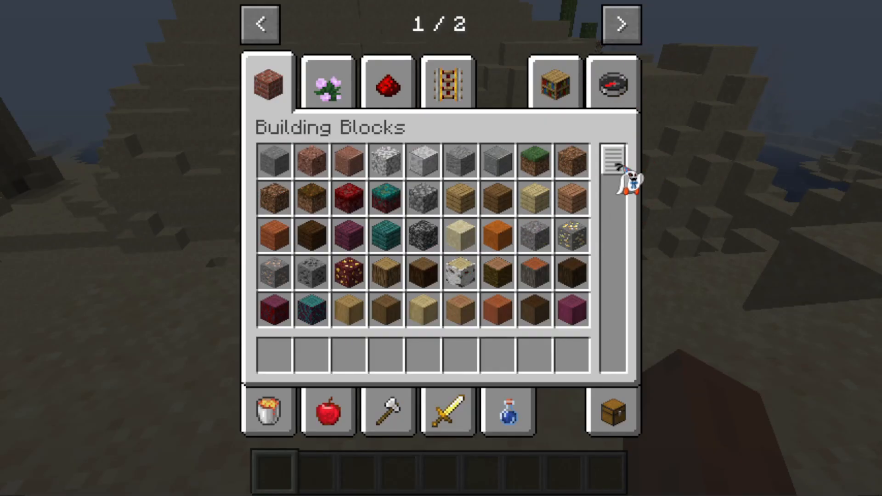
Find Silly Fruit in the creative inventory's Explore Decor category and put a stack in the first hotbar slot
drag(616, 166, 616, 358)
click(624, 25)
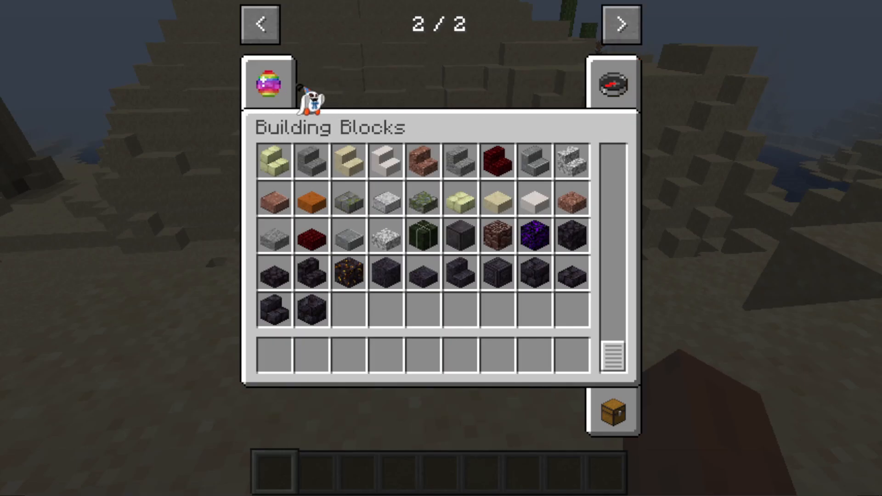
click(292, 88)
scroll(482, 247, down, 3)
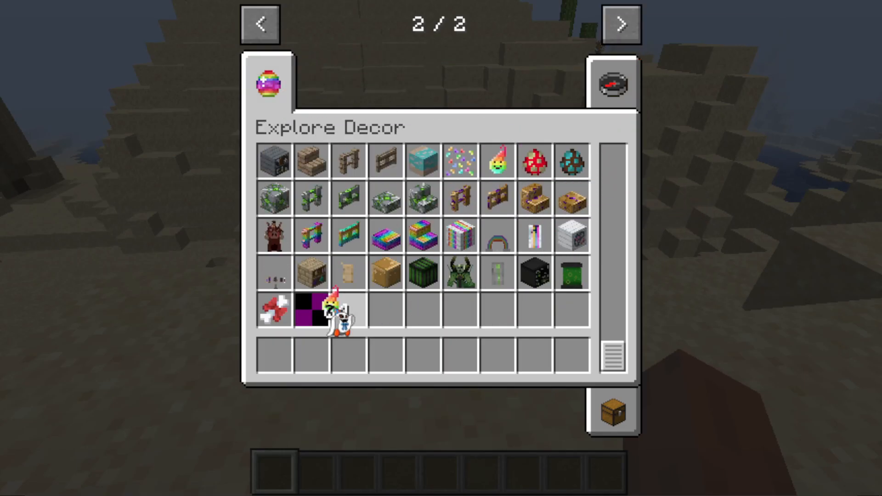
click(277, 355)
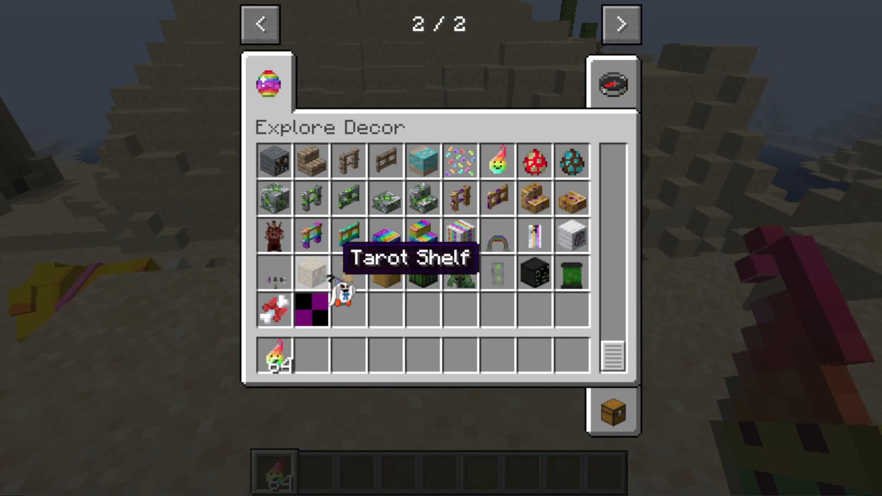
scroll(455, 239, up, 2)
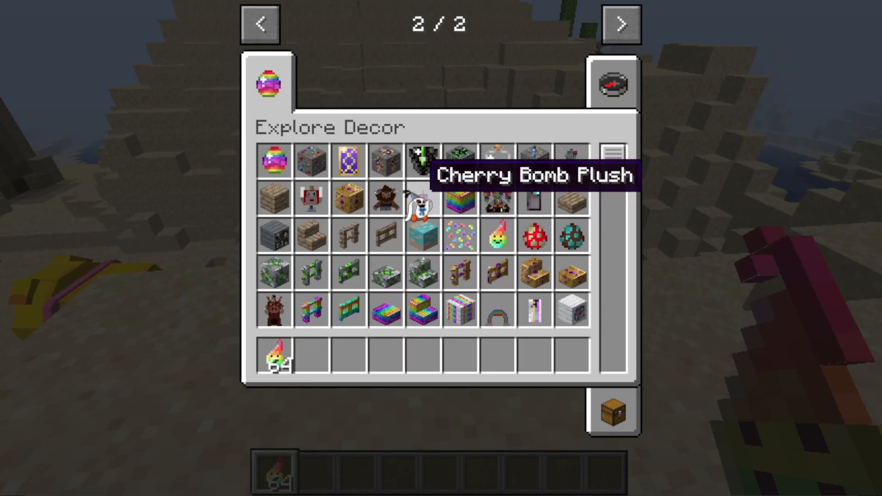
scroll(427, 202, down, 2)
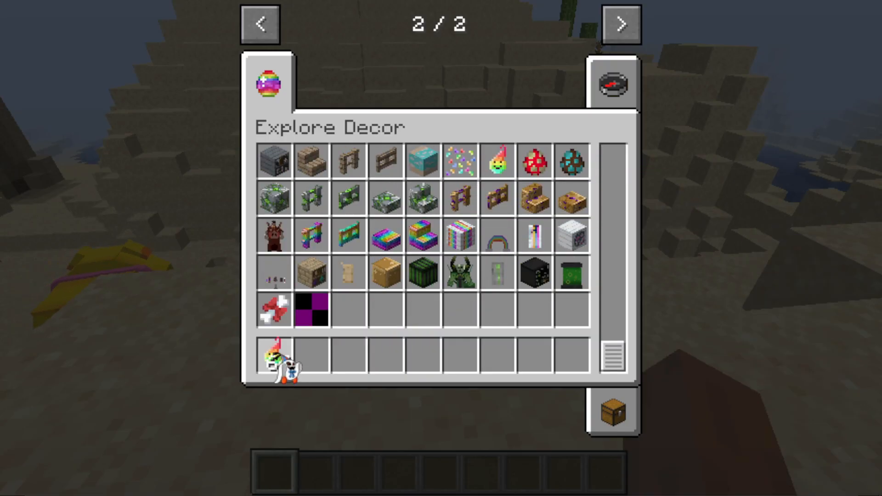
scroll(464, 207, up, 2)
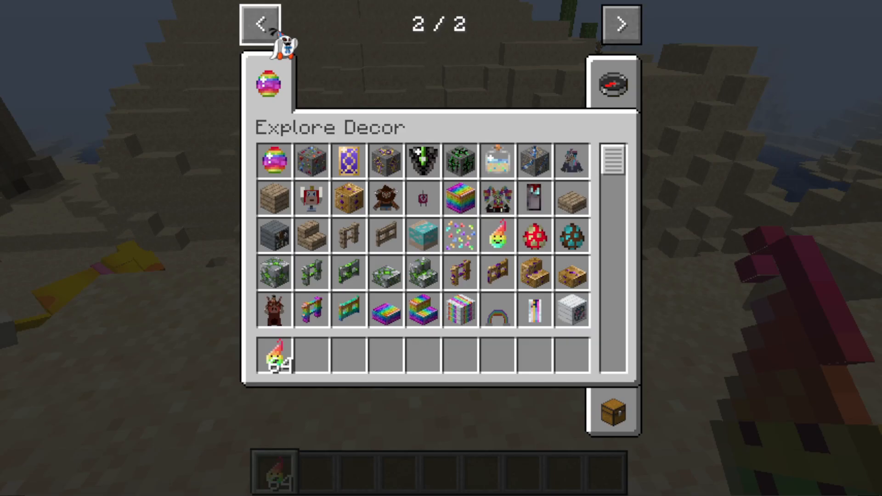
Search the creative inventory for "craft" and put a crafting table in the second hotbar slot
click(260, 24)
click(268, 409)
click(613, 85)
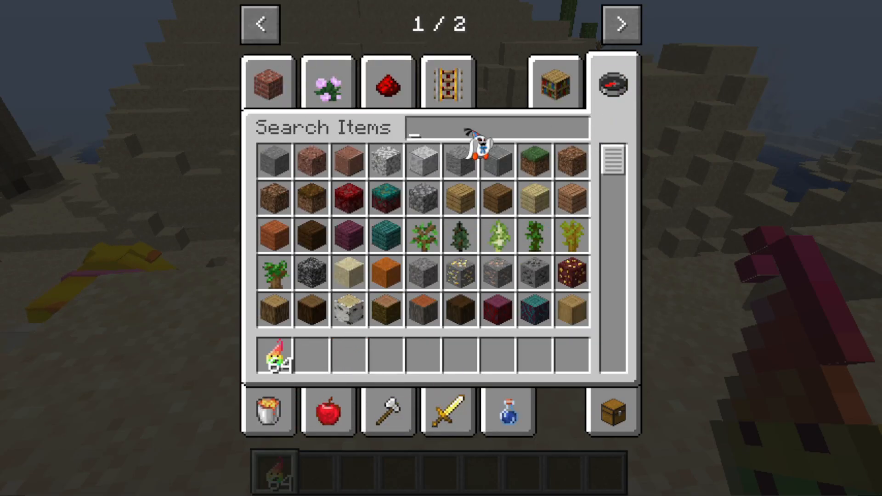
text(craft)
click(275, 161)
click(313, 354)
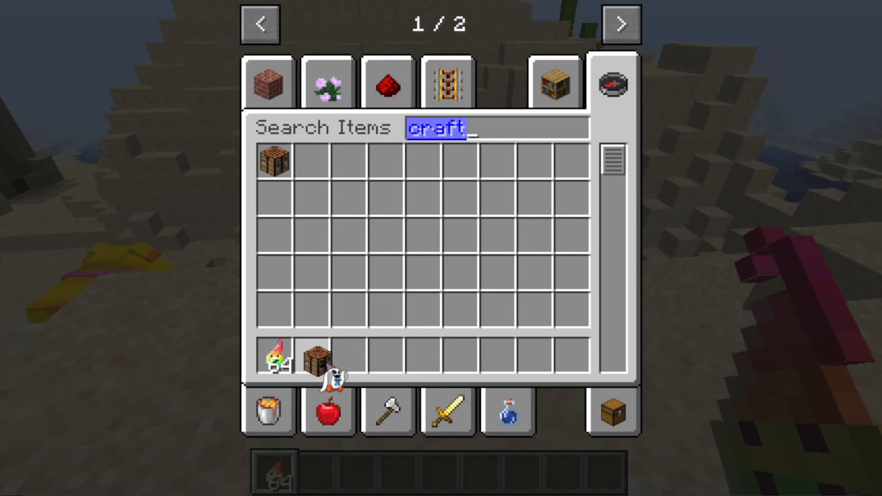
Place the crafting table on the sand and take the Silly Fruit in hand
key(Escape)
key(2)
right_click(440, 247)
key(1)
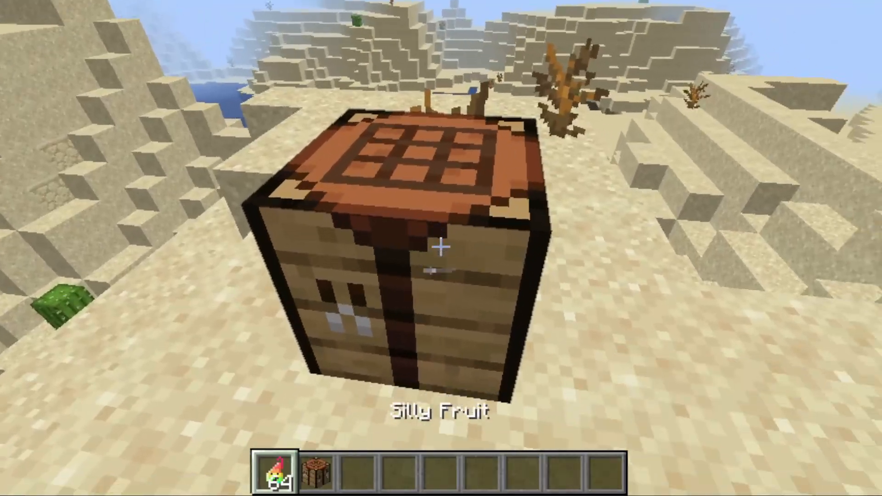
Craft the Oatchi spawn egg from three Silly Fruit laid diagonally, and move it to the third hotbar slot
right_click(440, 247)
click(290, 386)
right_click(337, 202)
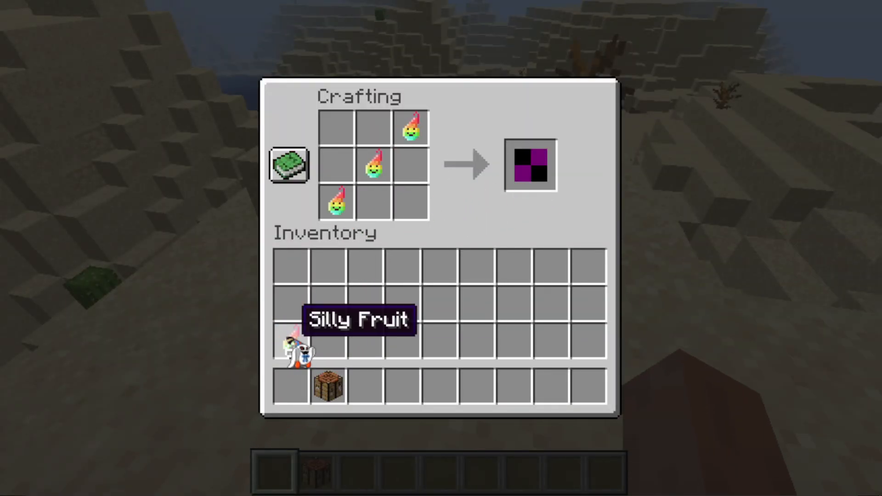
click(530, 165)
click(367, 385)
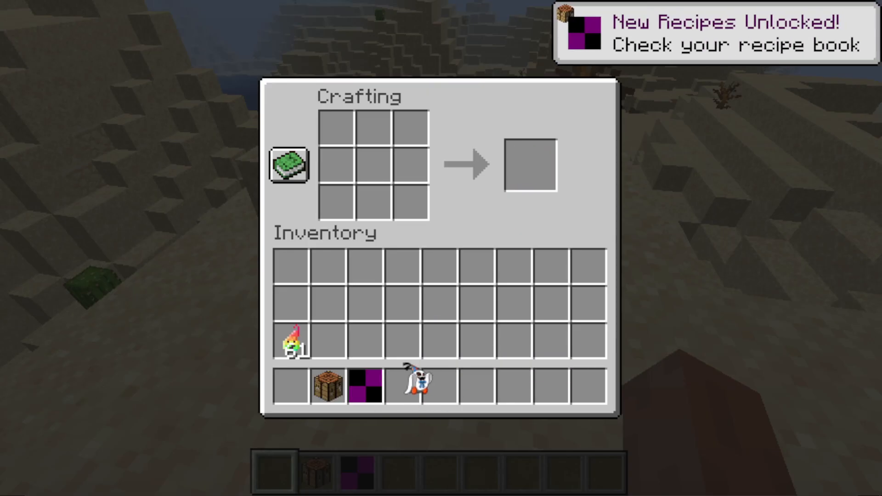
Leave the crafting table and use the crafted Oatchi spawn egg in the desert
key(Escape)
key(3)
right_click(440, 248)
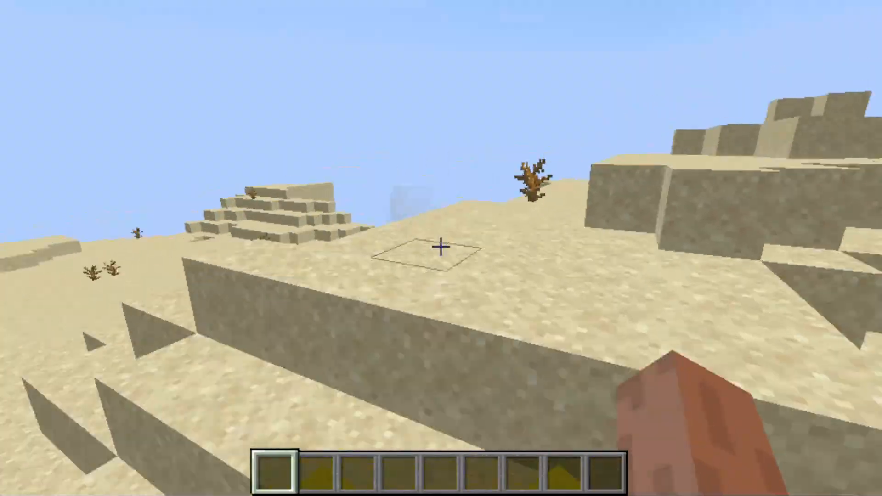
Ride Oatchi to the desert structure with melons and mushrooms, and inspect the contents of its chest
key(w)
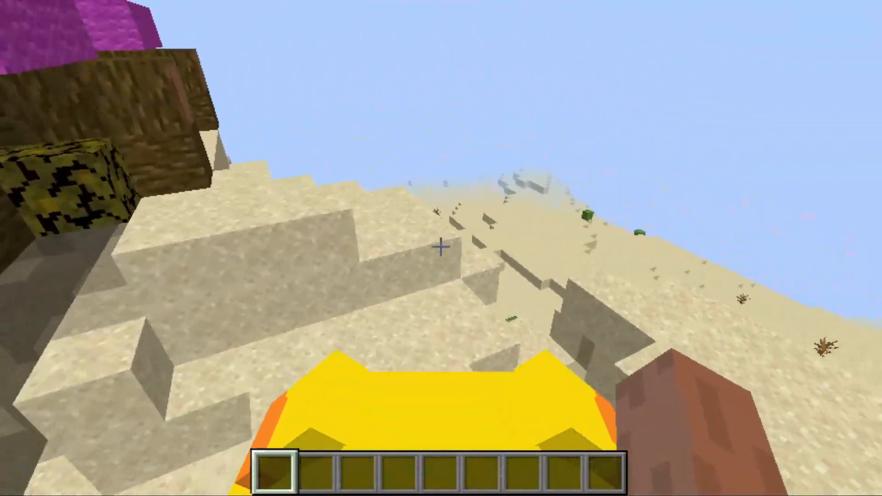
key(w)
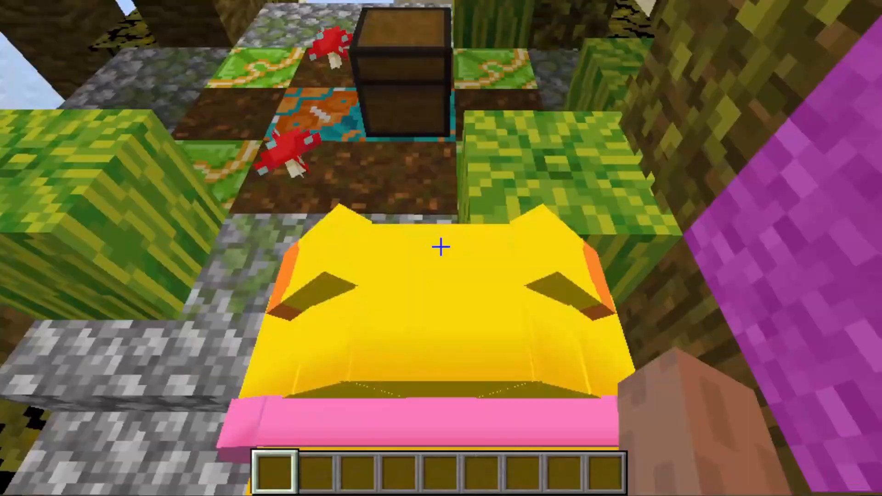
key(w)
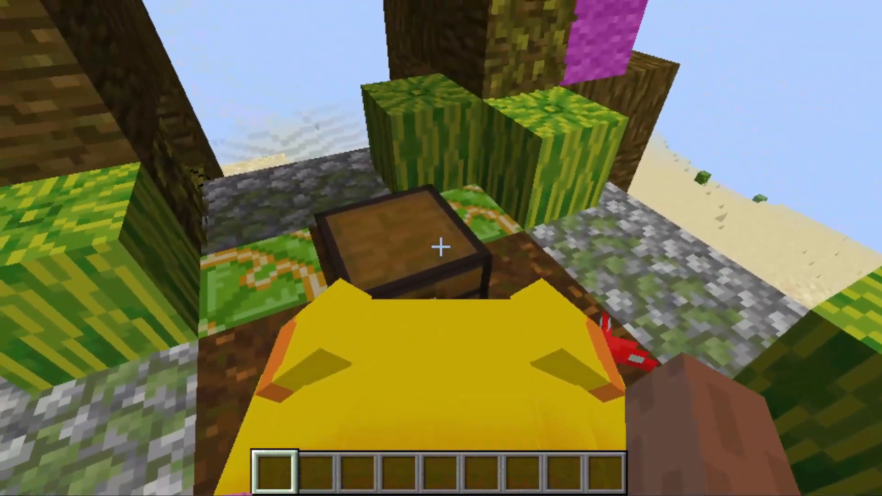
right_click(440, 246)
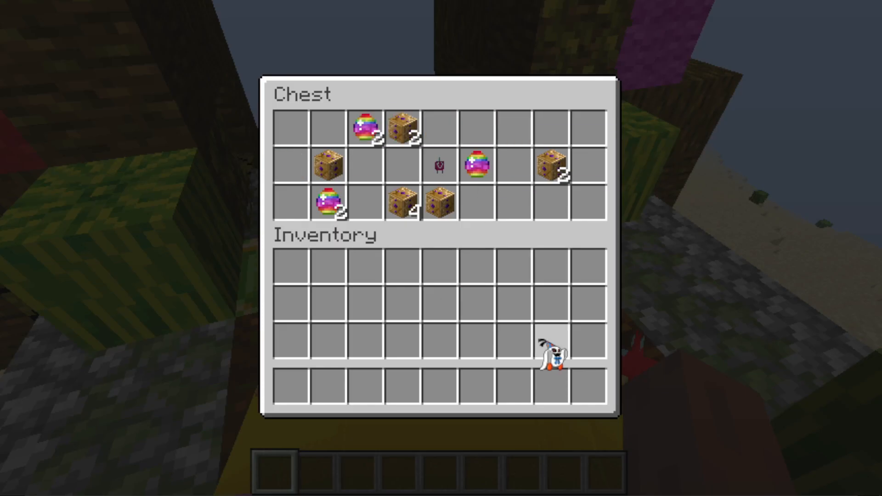
key(e)
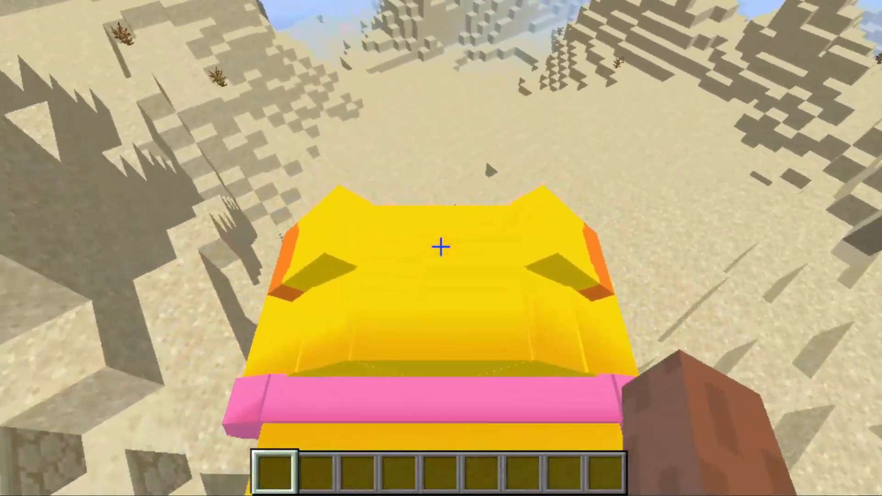
Ride Oatchi away from the structure across the sand dunes and dismount on the slope
key(w)
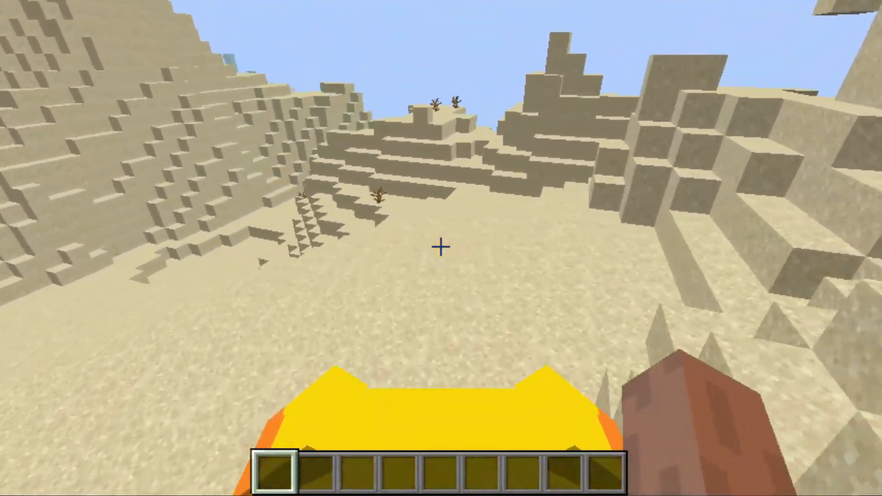
key(w)
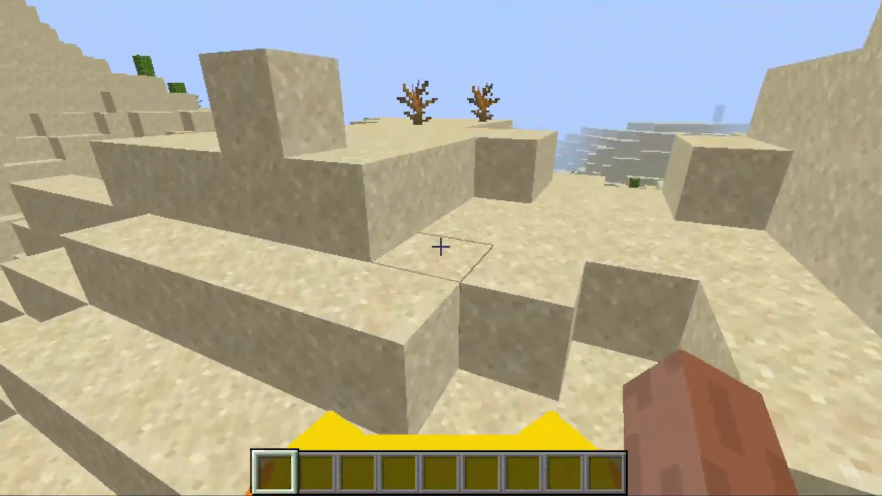
key(w)
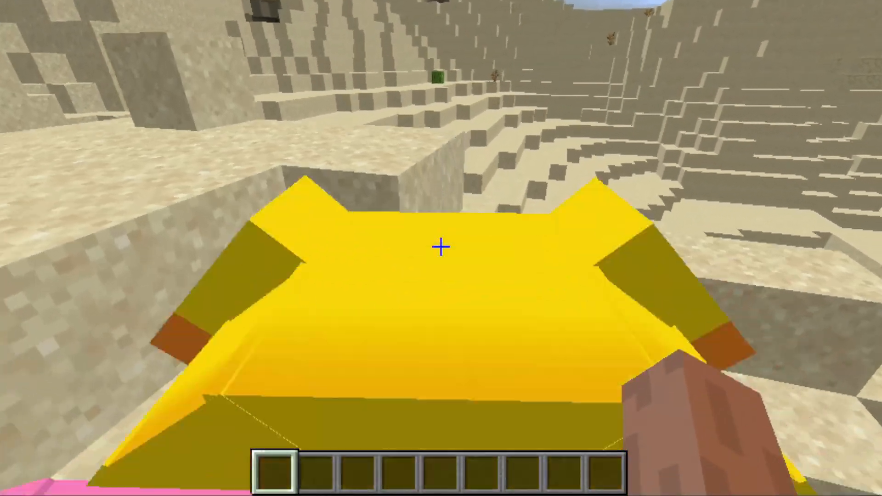
key(shift)
Walk around the dismounted Oatchi to examine its model and movement from the back, side and front, and pause the game
key(w)
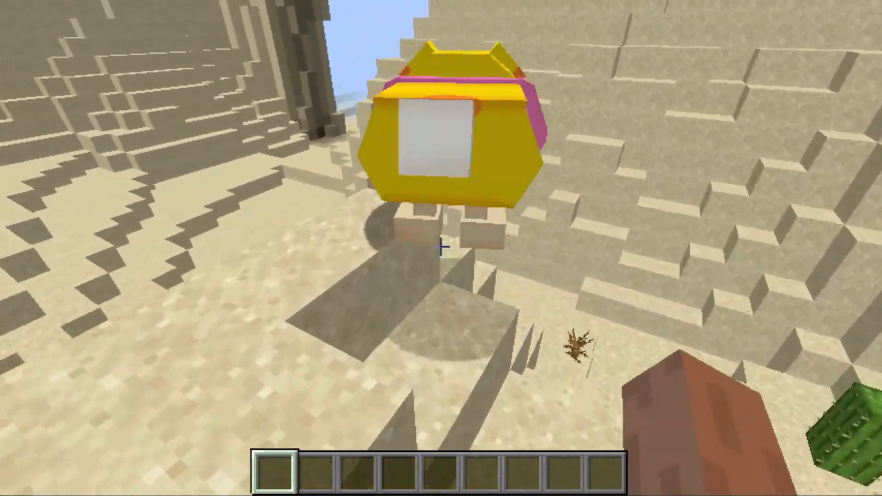
key(w)
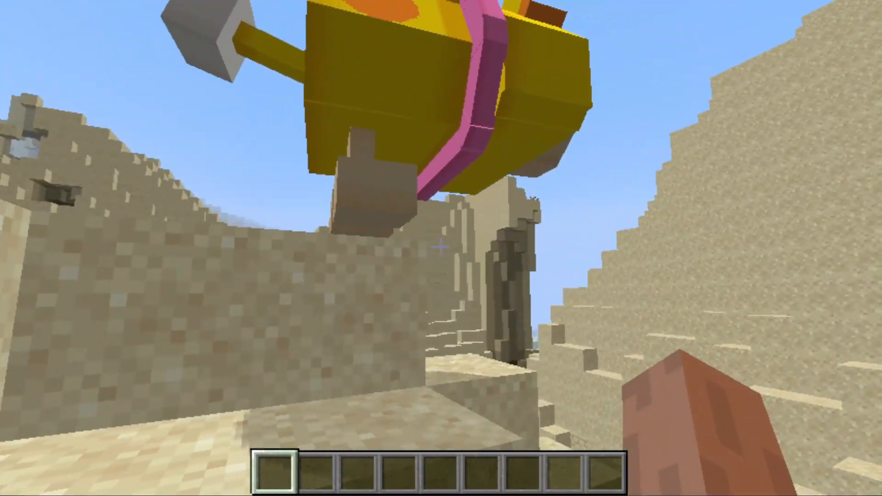
key(w)
key(space)
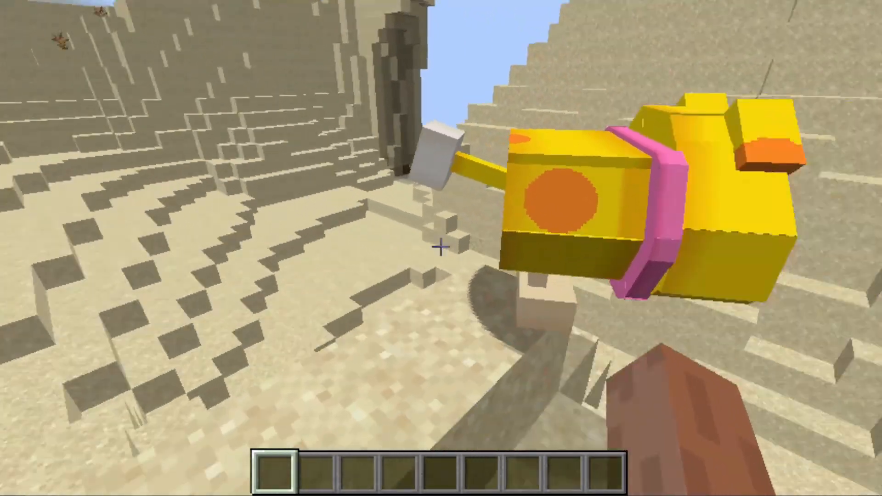
key(w)
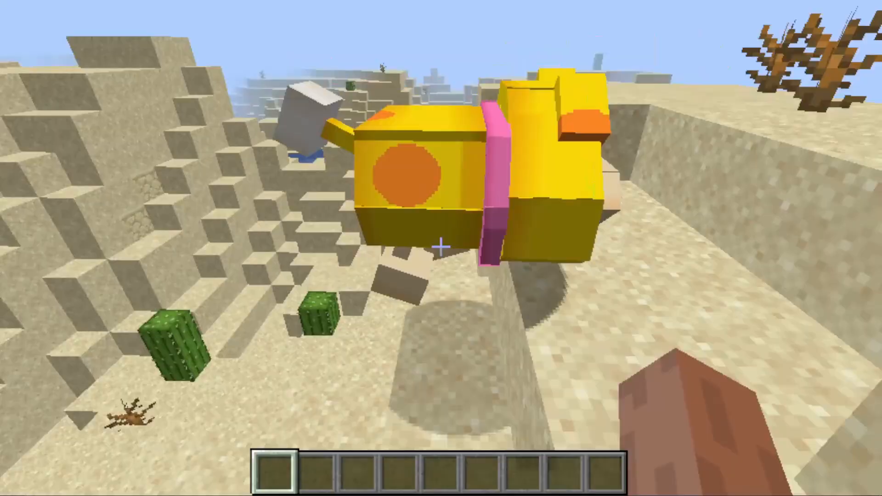
key(w)
key(space)
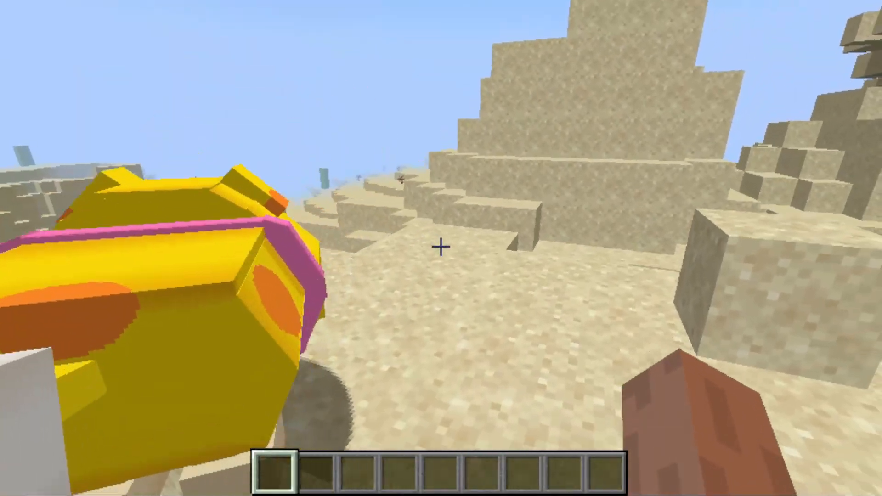
key(w)
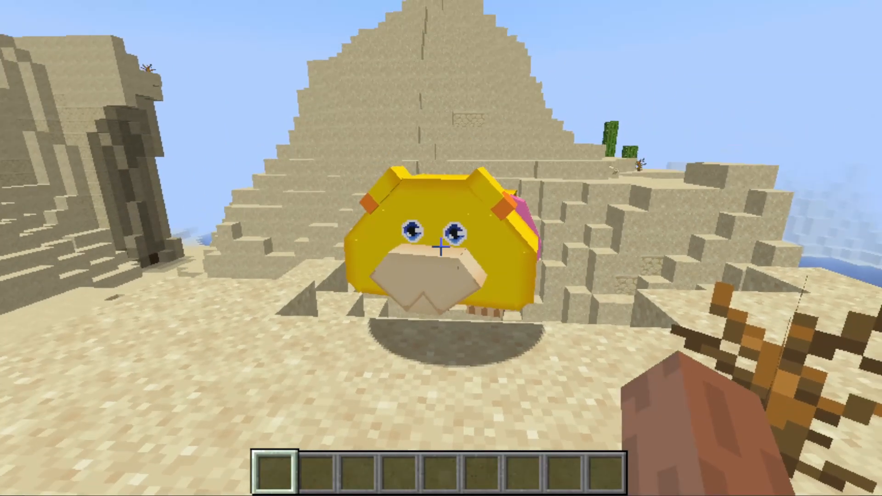
key(d)
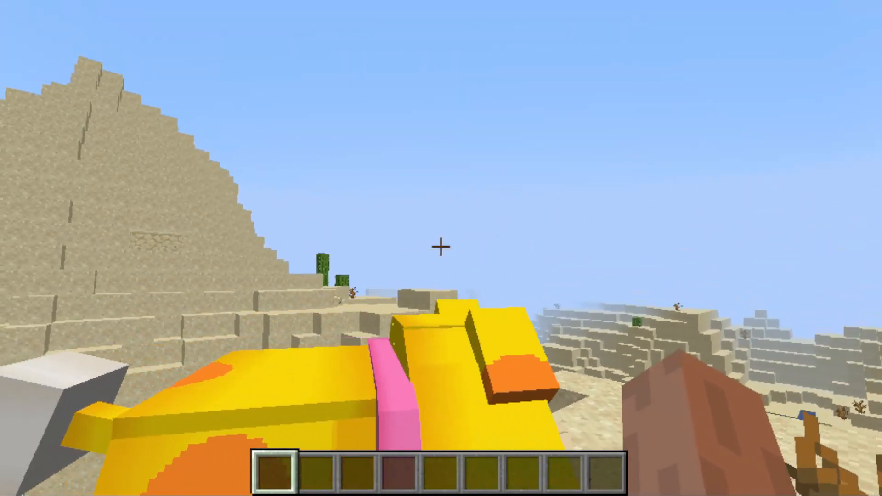
right_click(441, 248)
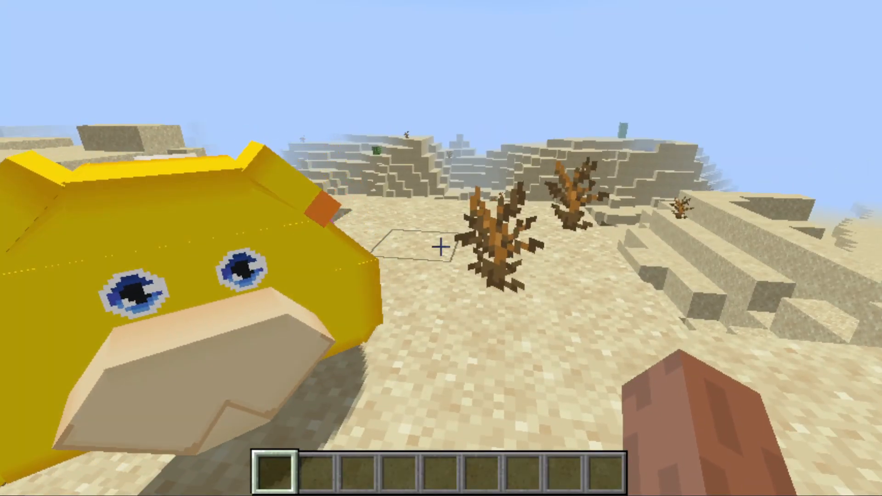
key(Escape)
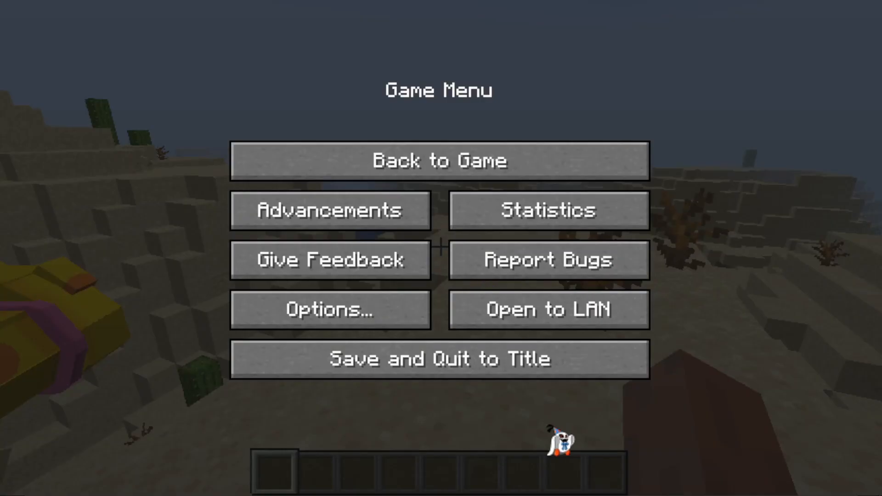